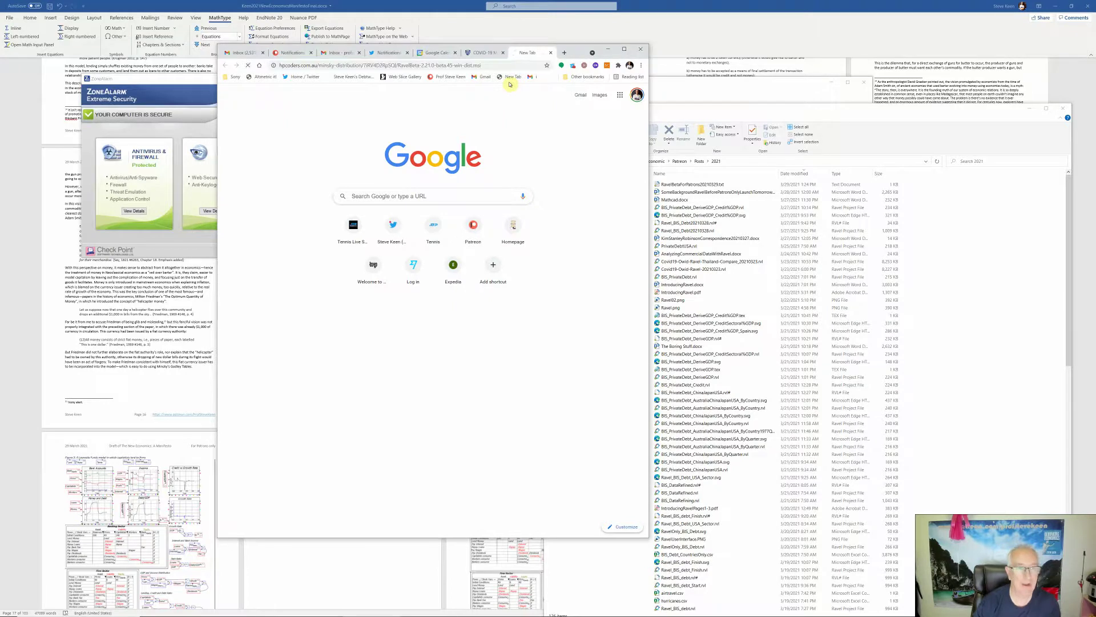
Save the RavelBeta-2.21.0-beta.45-win-dist.msi download in the Posts\2021 folder and run the installer.
click(510, 83)
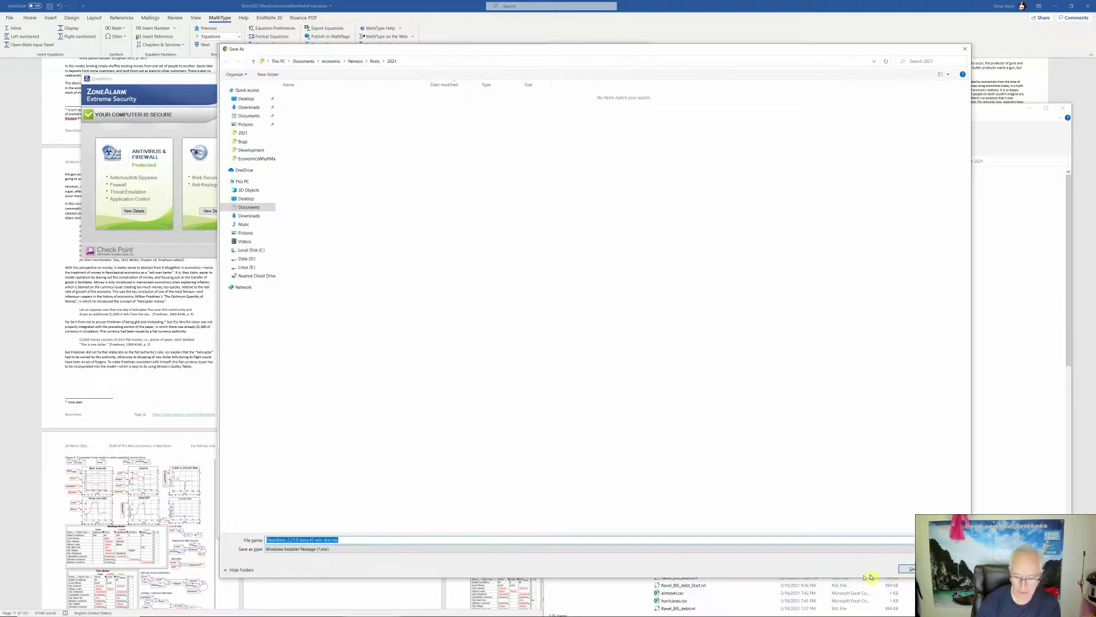
click(910, 567)
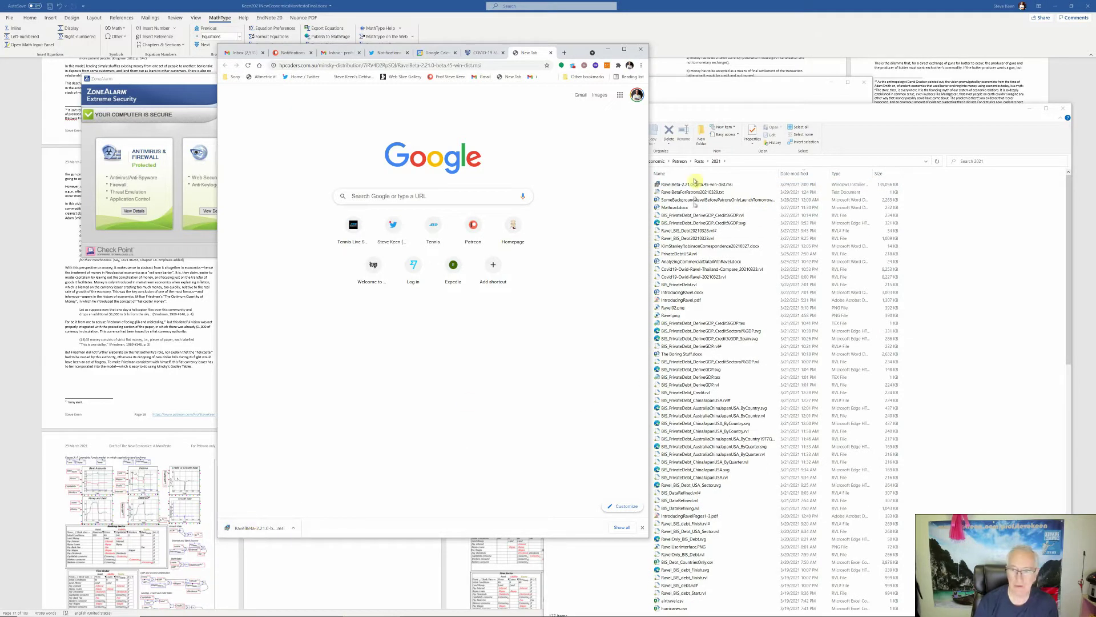
click(251, 526)
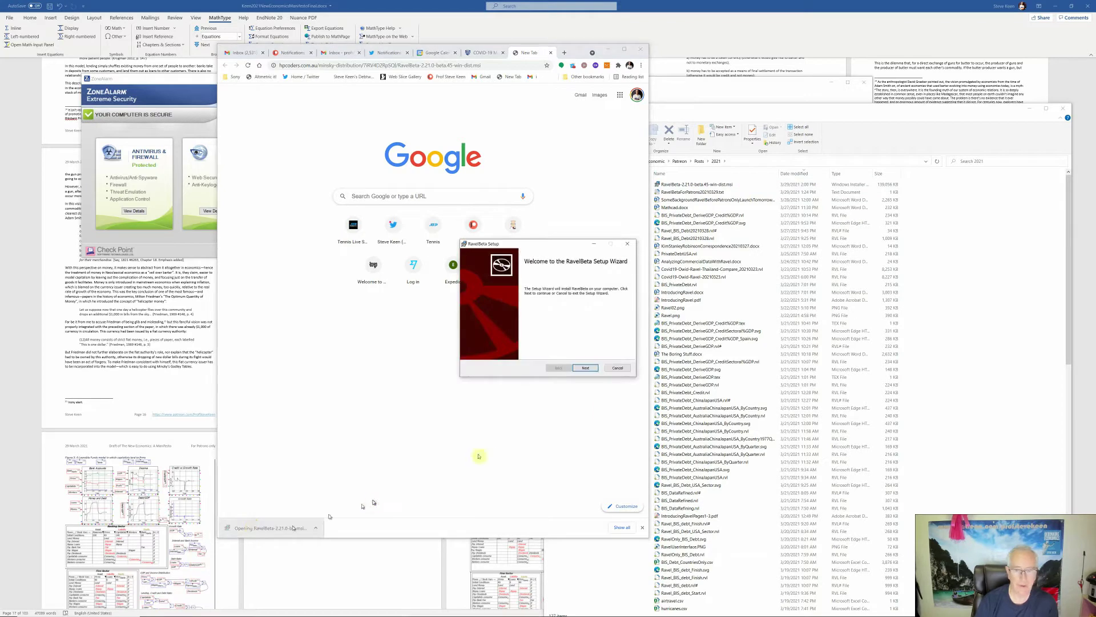
Install RavelBeta in the default destination folder, accepting the licence agreement, and finish the setup wizard.
click(588, 368)
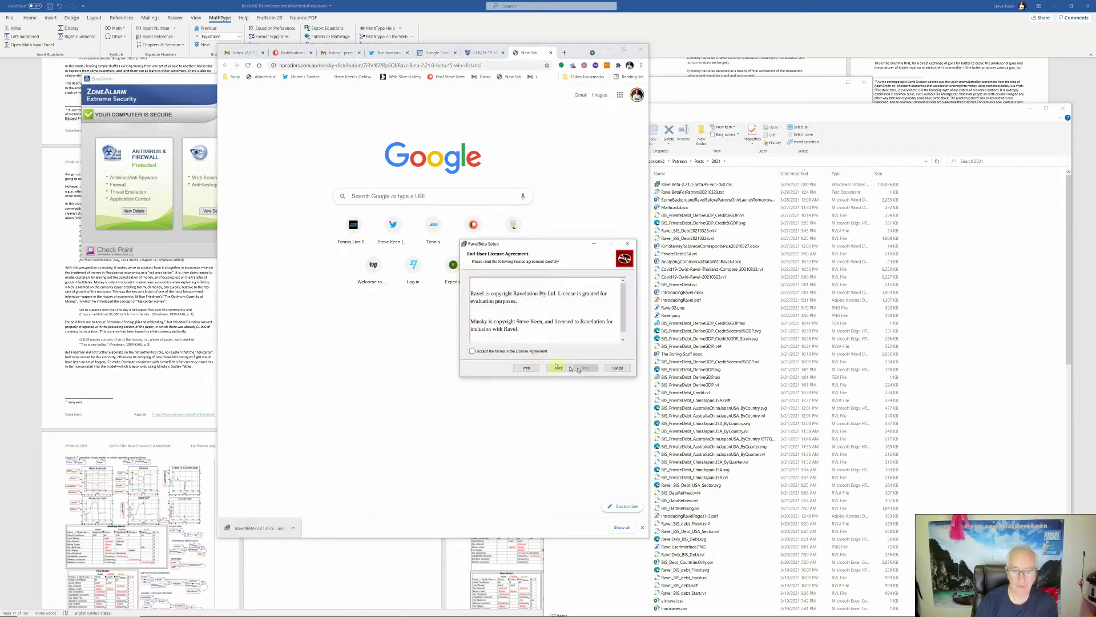
click(527, 354)
click(586, 368)
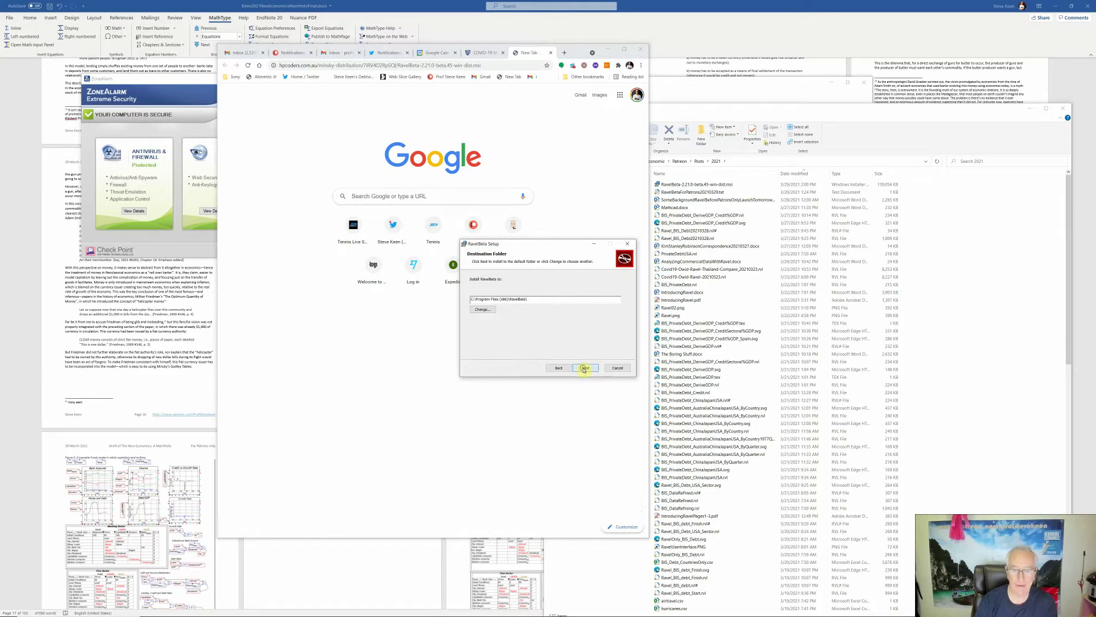
click(585, 368)
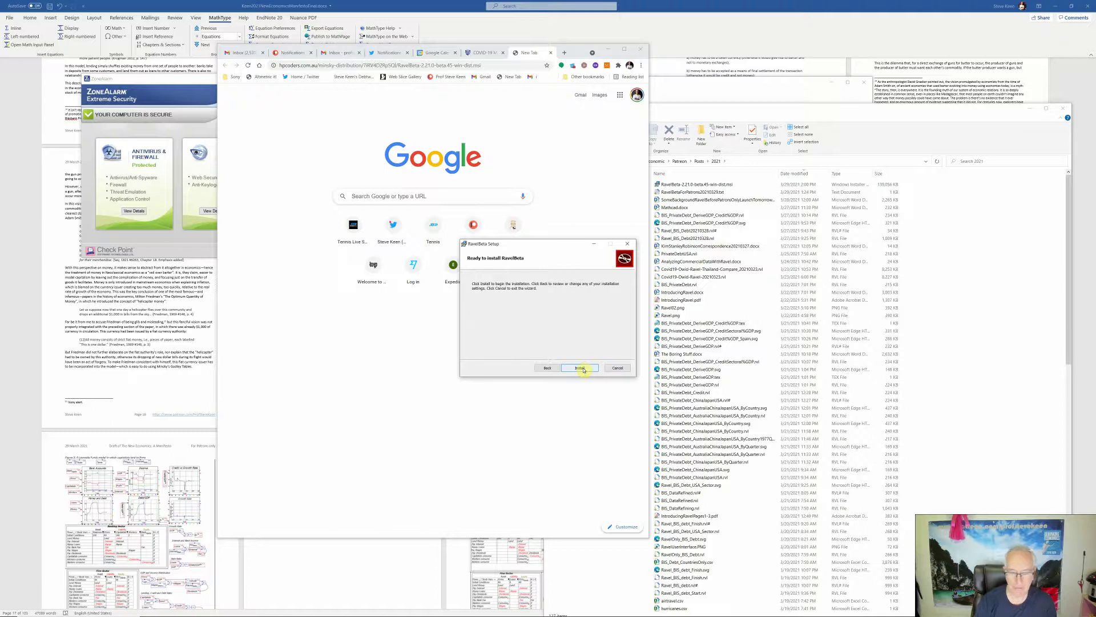
click(580, 368)
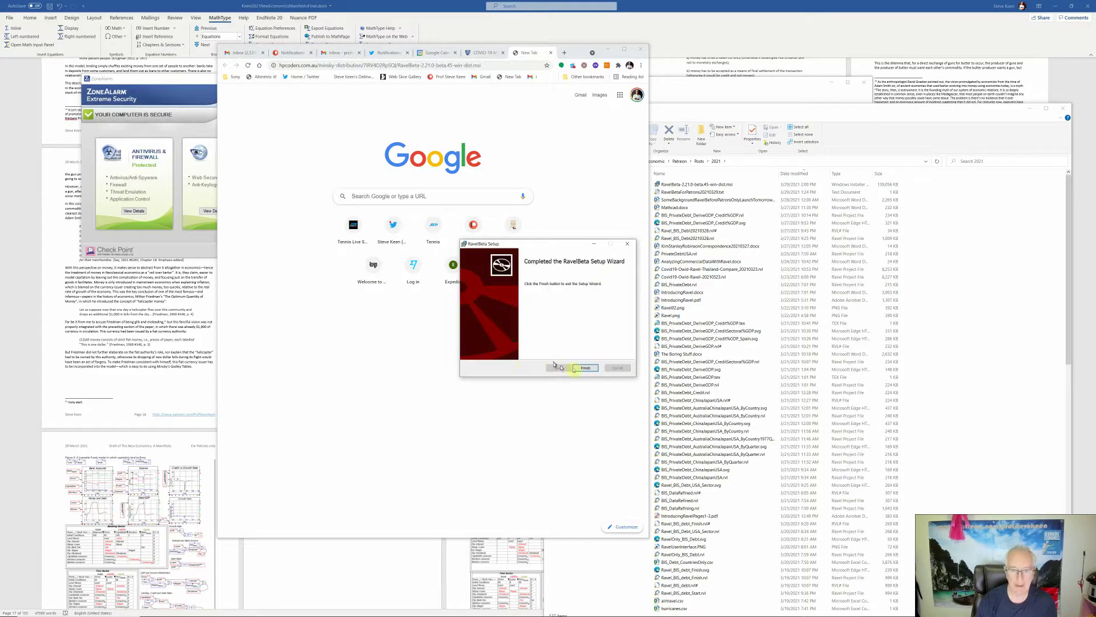
click(584, 368)
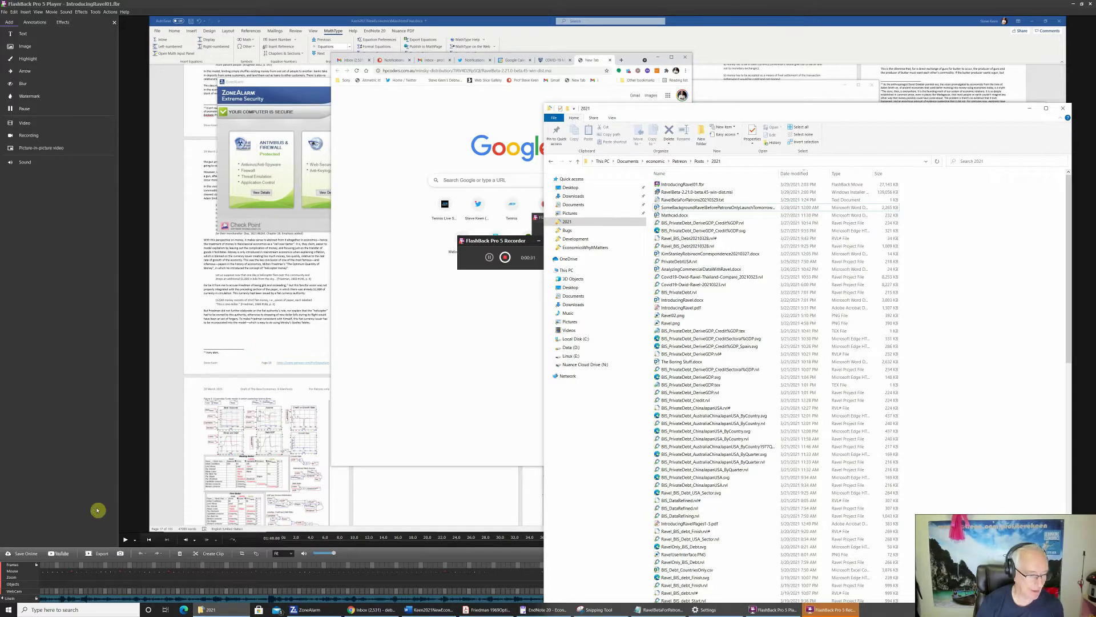
Launch the newly installed RavelBeta and maximize its window.
key(super)
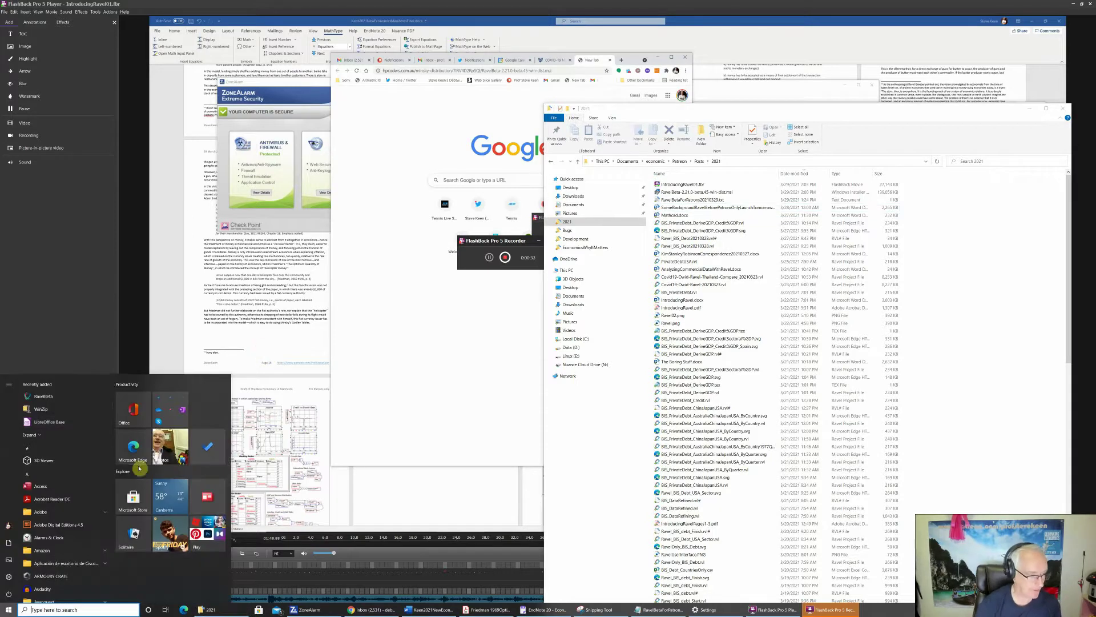
click(71, 402)
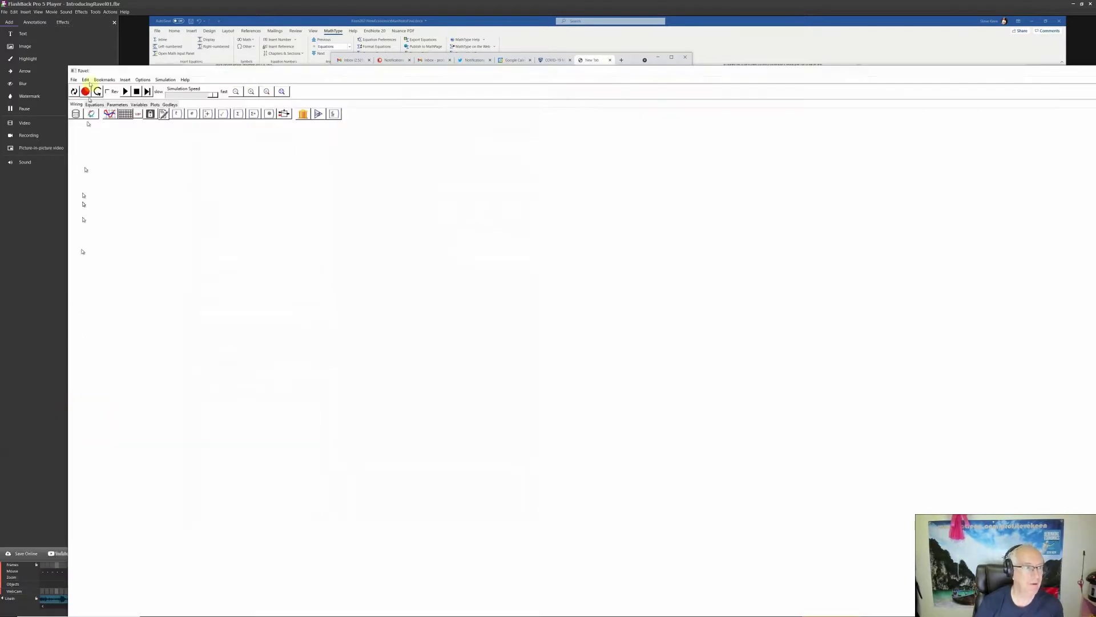
double_click(98, 71)
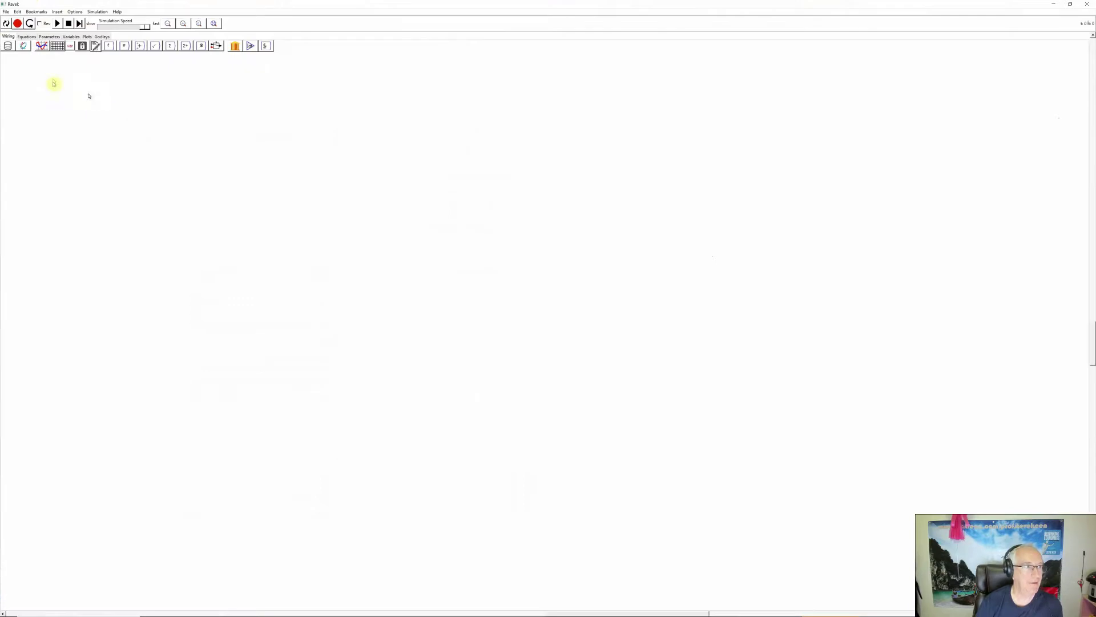
View the version and licence information for Minsky and Ravel, and close it.
click(4, 12)
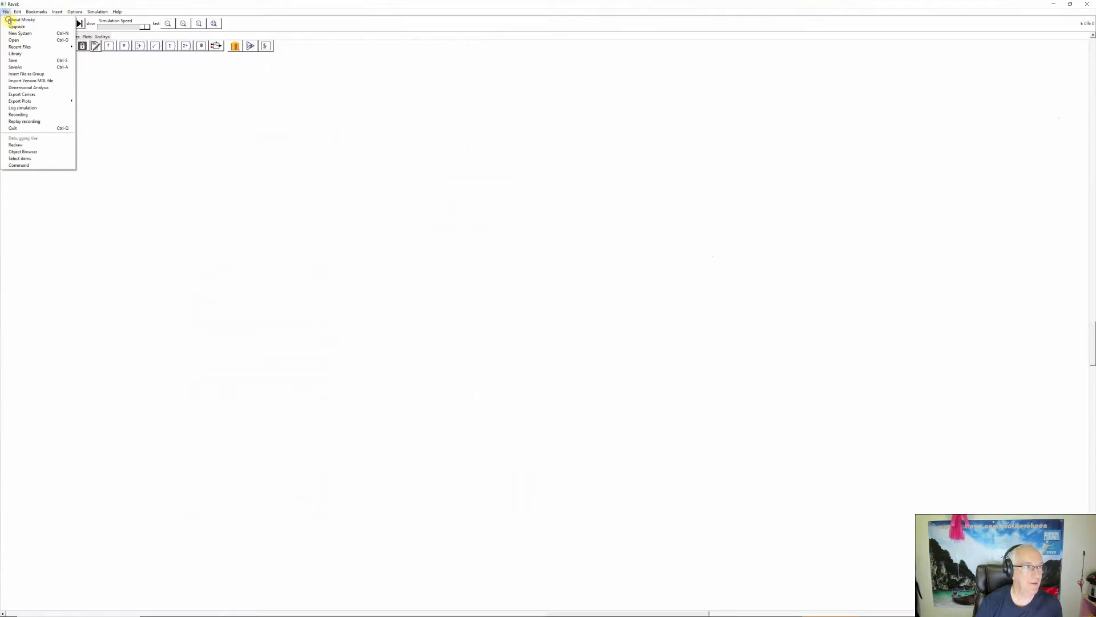
click(9, 20)
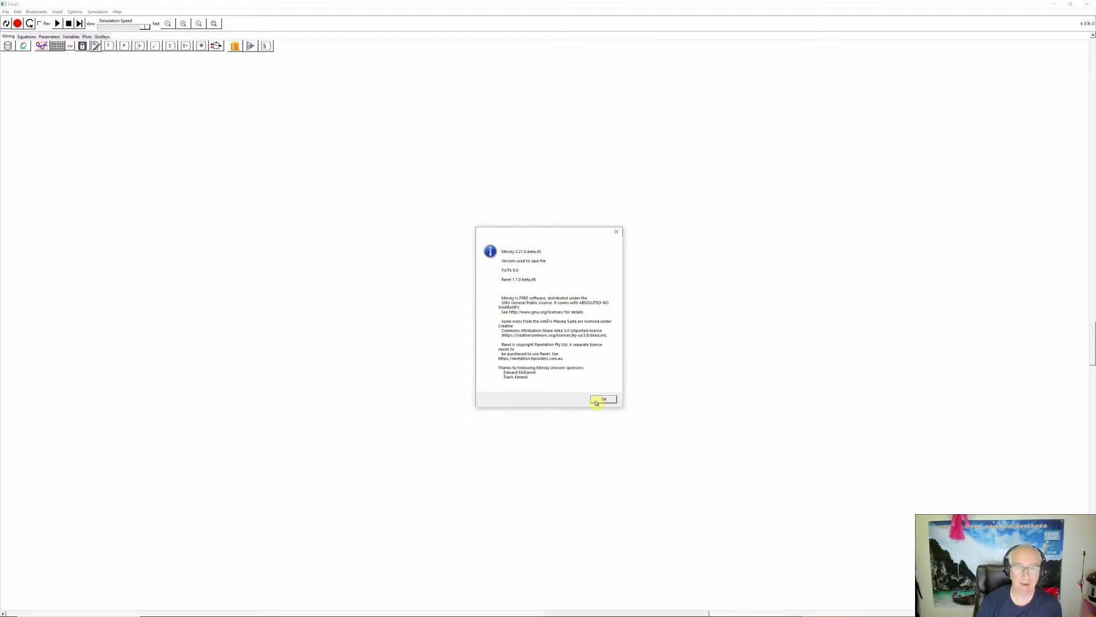
click(595, 403)
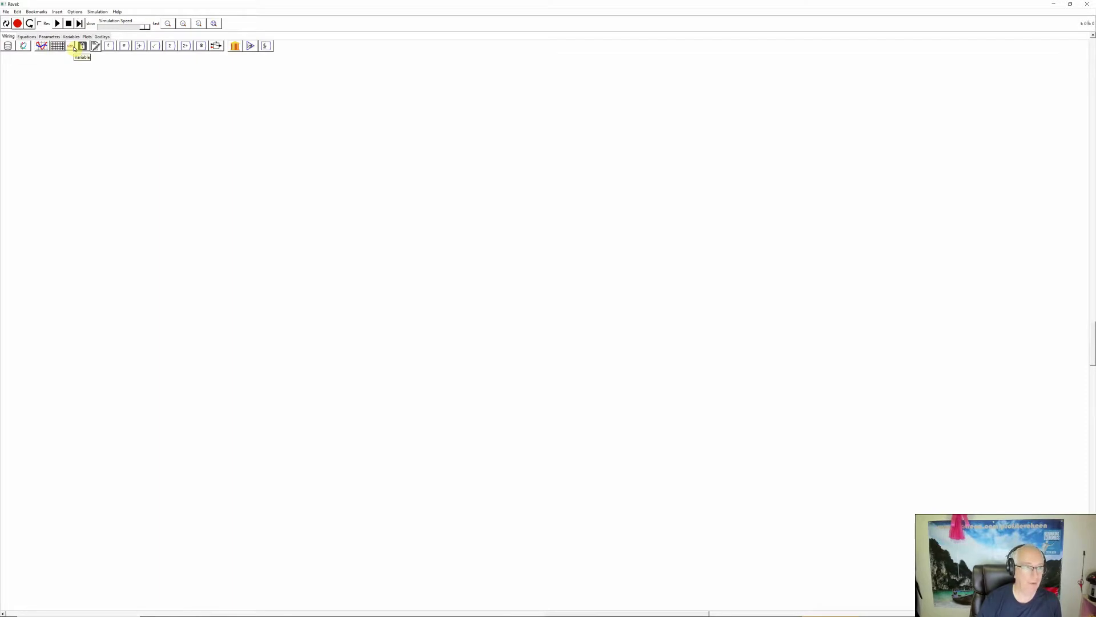
Start a data import and load the recent file WEBSTATS_TOTAL_CREDIT_DATAFLOW_csv_col.csv into the CSV import window.
click(74, 49)
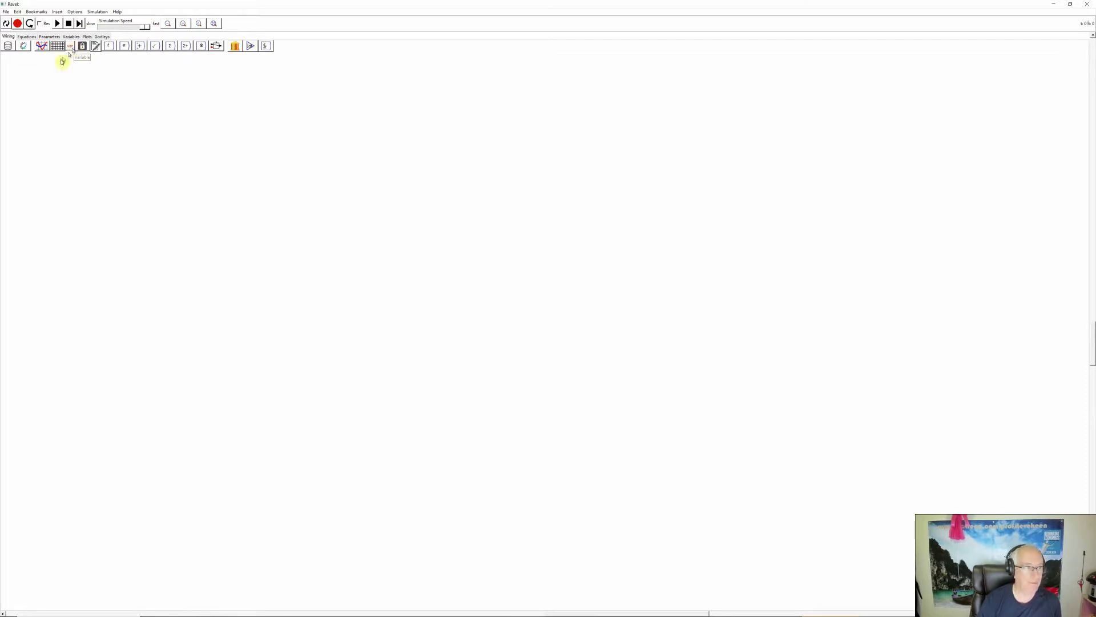
click(7, 47)
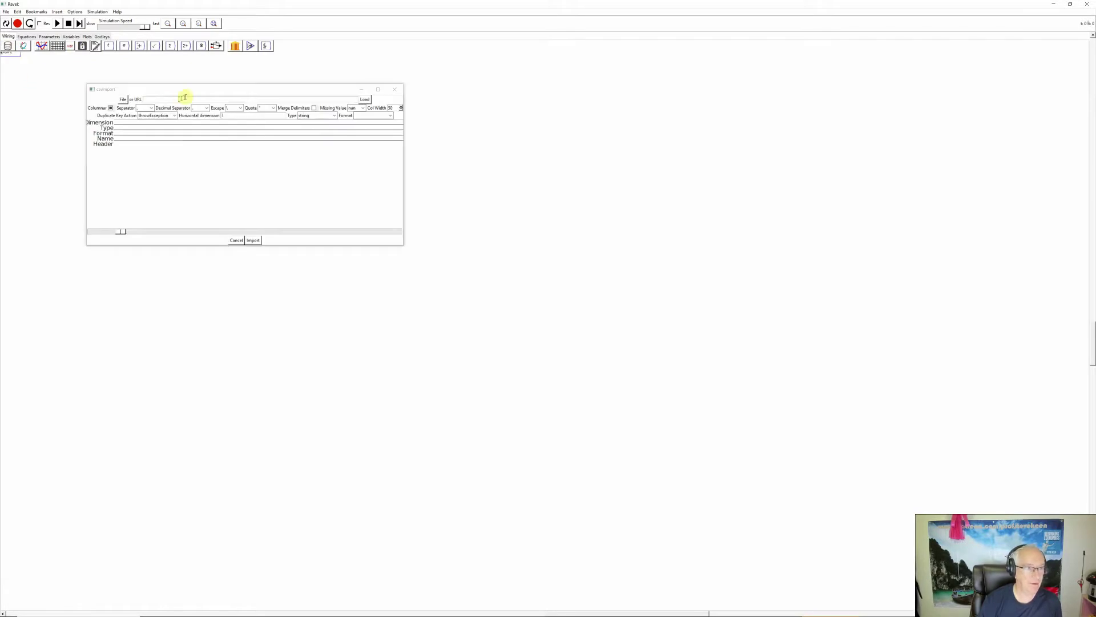
click(122, 100)
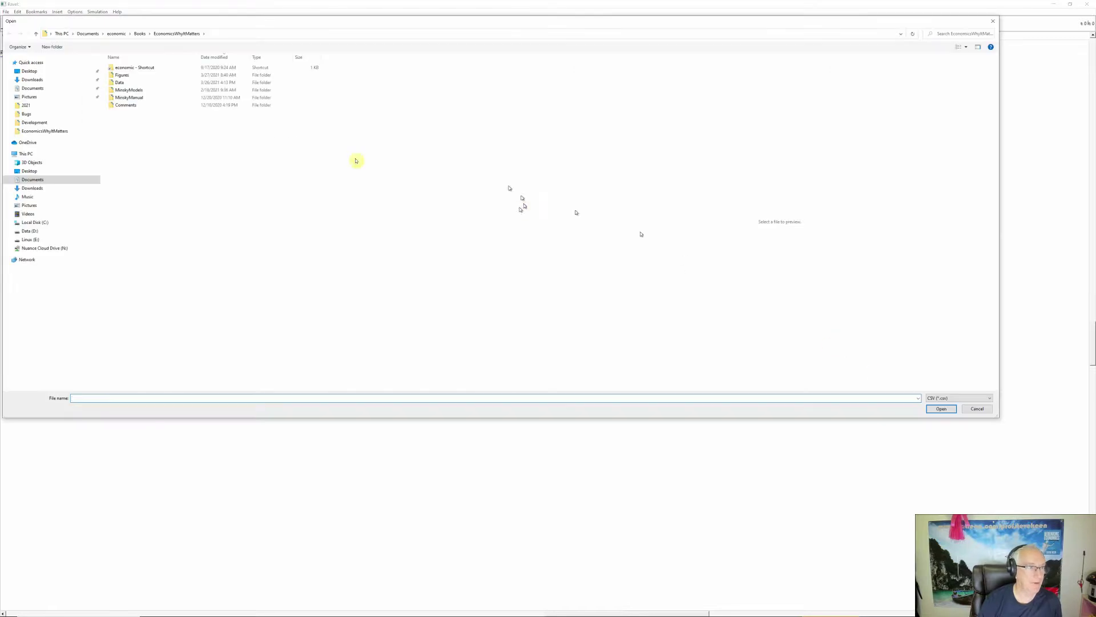
click(28, 62)
click(139, 133)
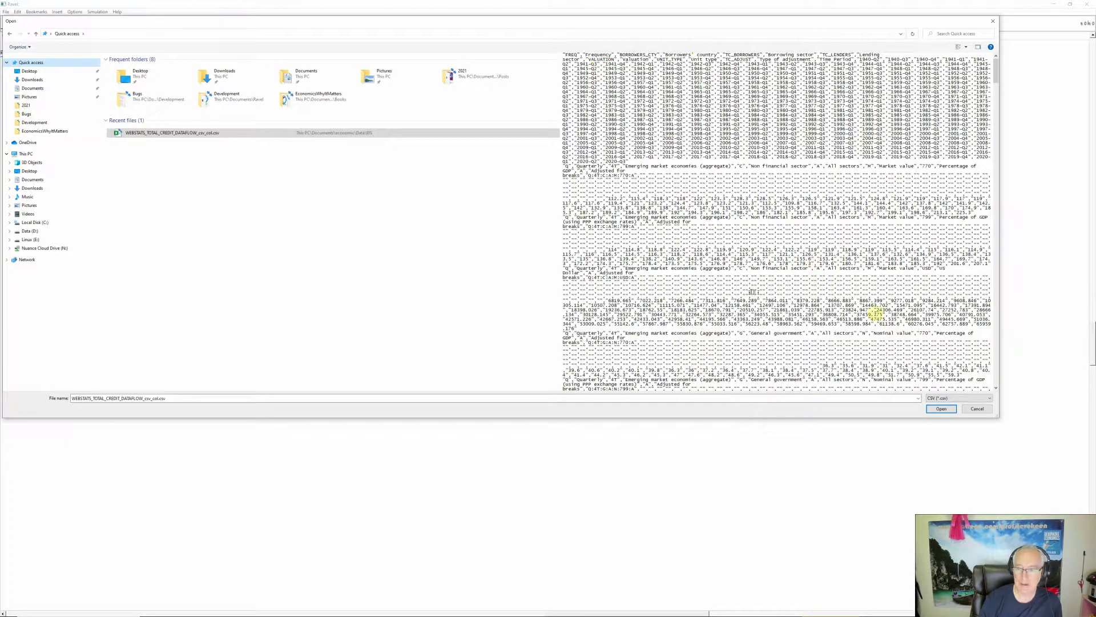
click(942, 408)
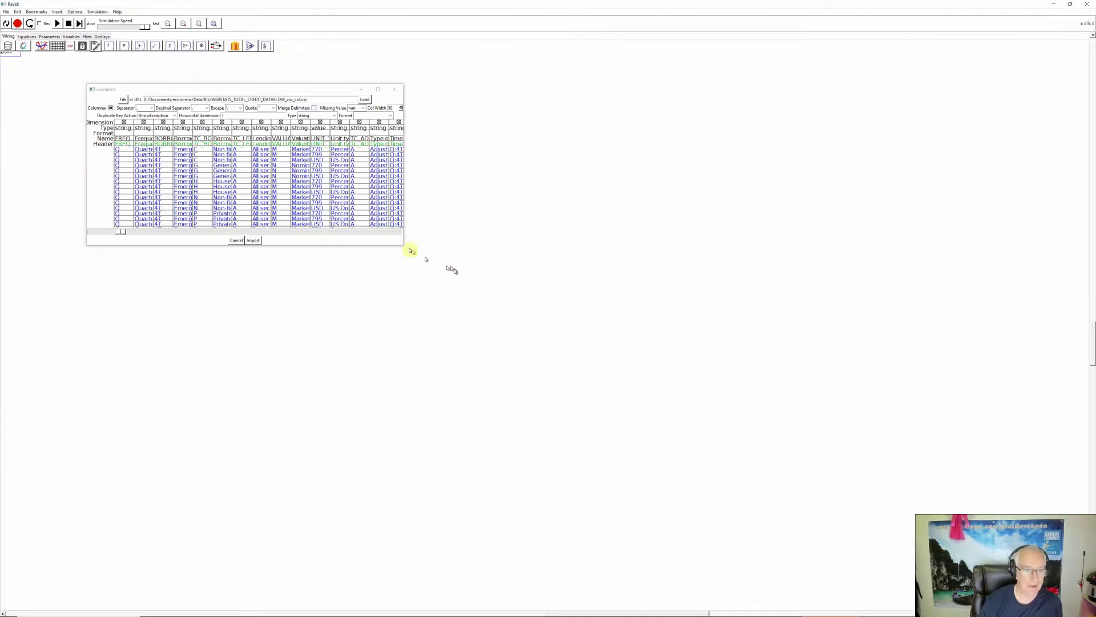
Widen the CSV import window to about twice its width and set the preview column width to 110.
drag(405, 242, 757, 249)
drag(827, 260, 827, 260)
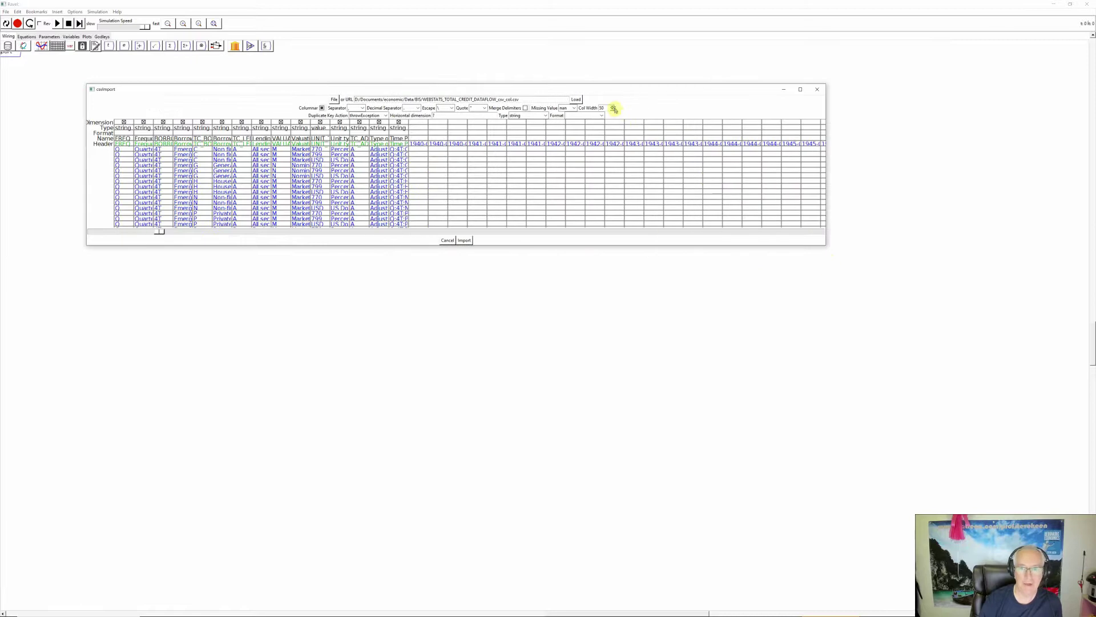
click(613, 108)
click(613, 108)
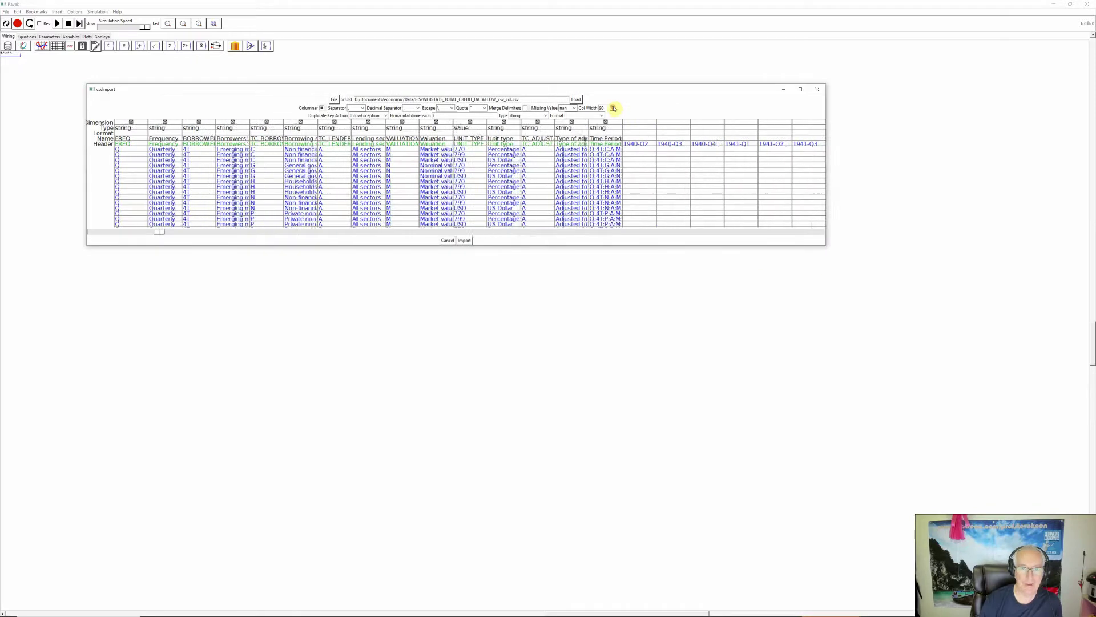
click(614, 108)
click(614, 108)
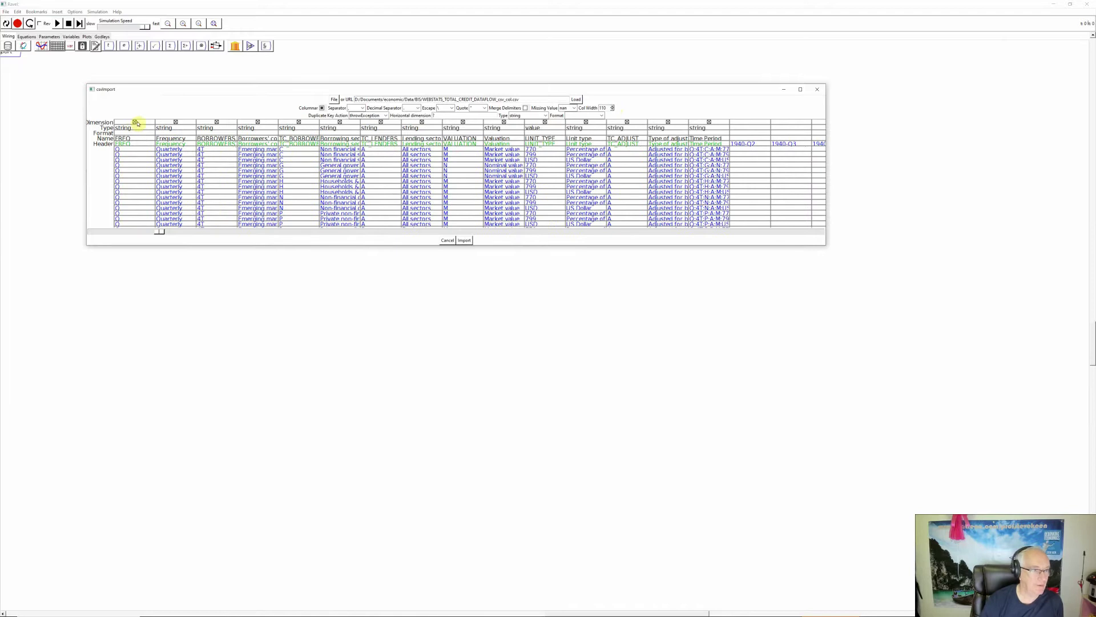
Exclude FREQ, Frequency, BORROWERS_CTY, TC_BORROWERS, TC_LENDERS, VALUATION, UNIT_TYPE, TC_ADJUST and Time Period from the dimensions to import.
click(136, 122)
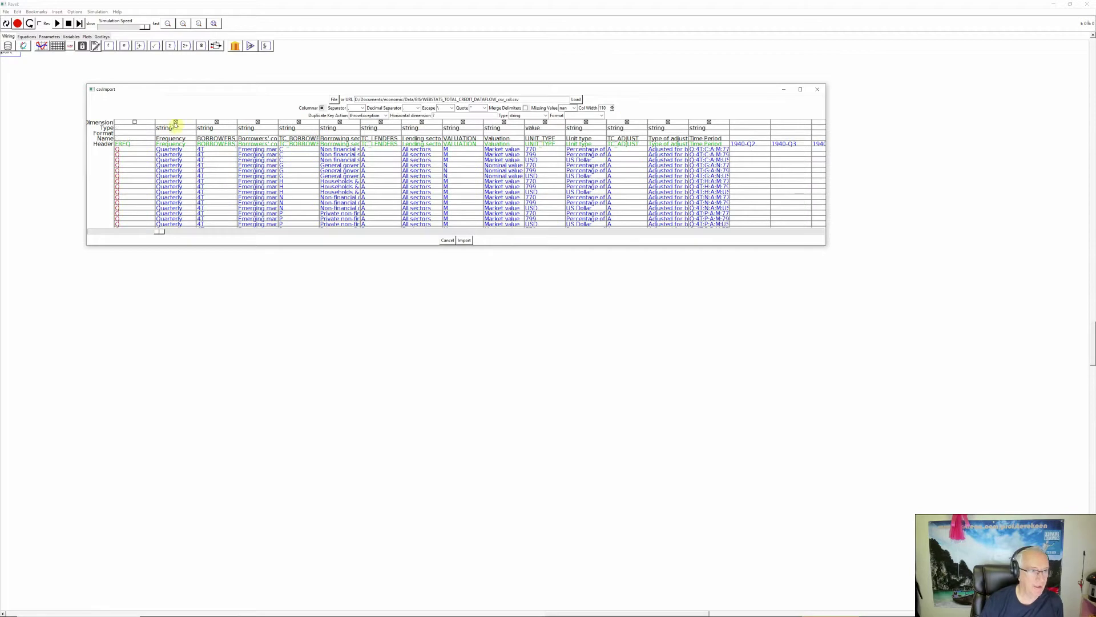
click(175, 122)
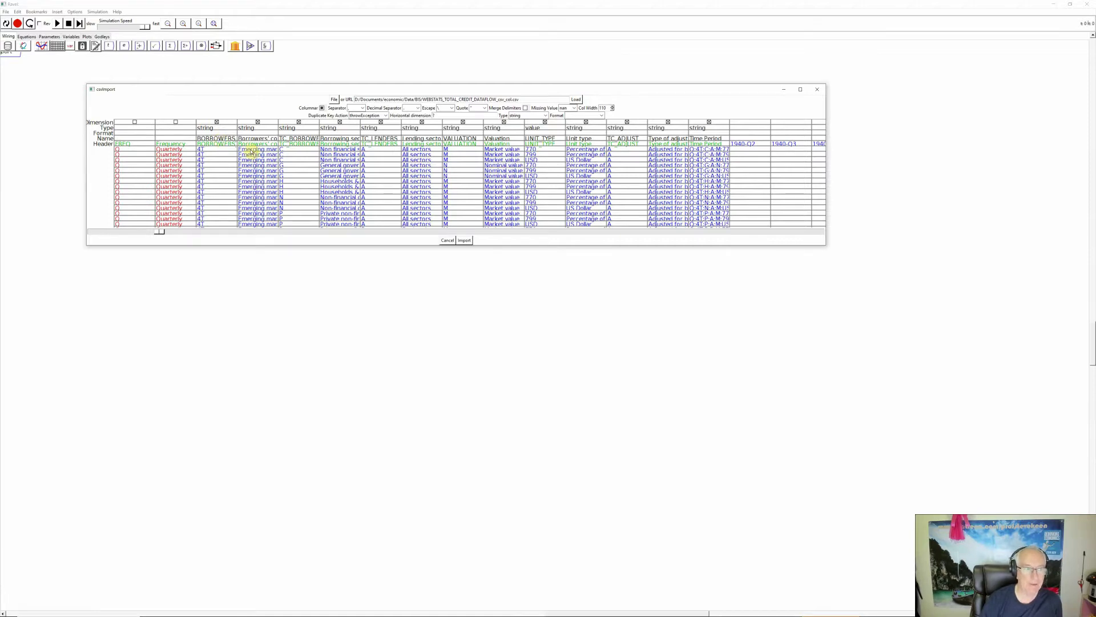
click(217, 122)
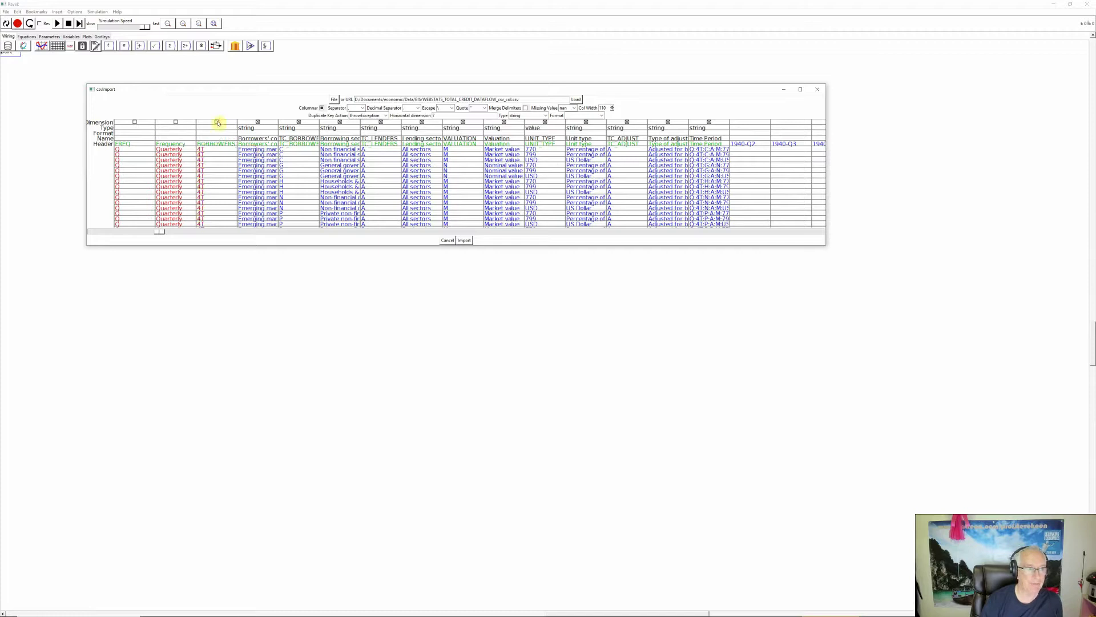
click(298, 123)
click(380, 123)
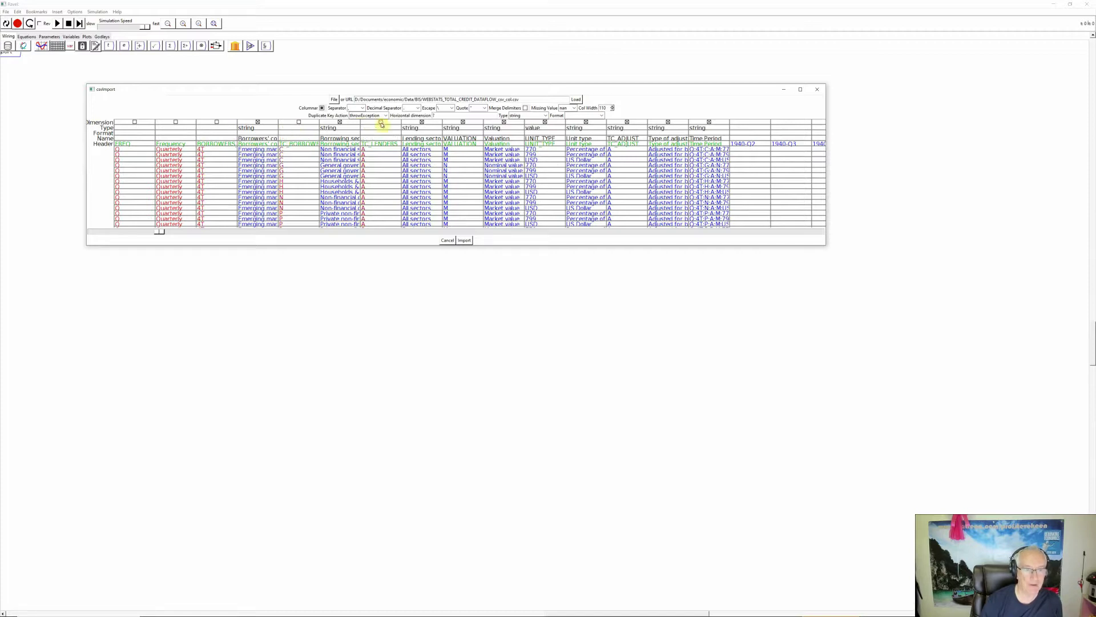
click(463, 122)
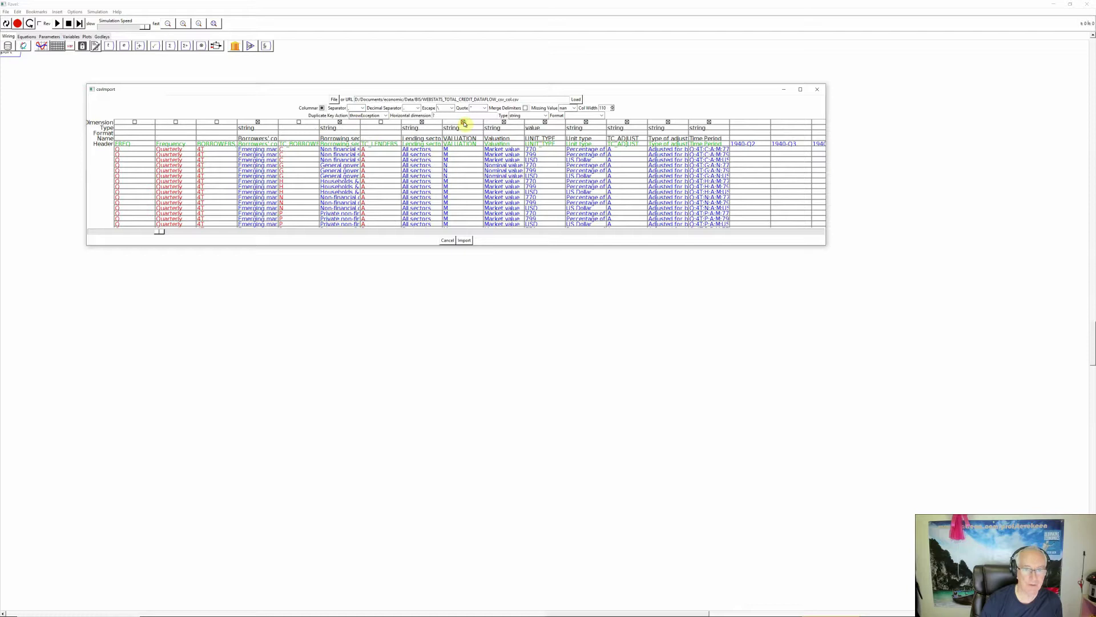
click(545, 122)
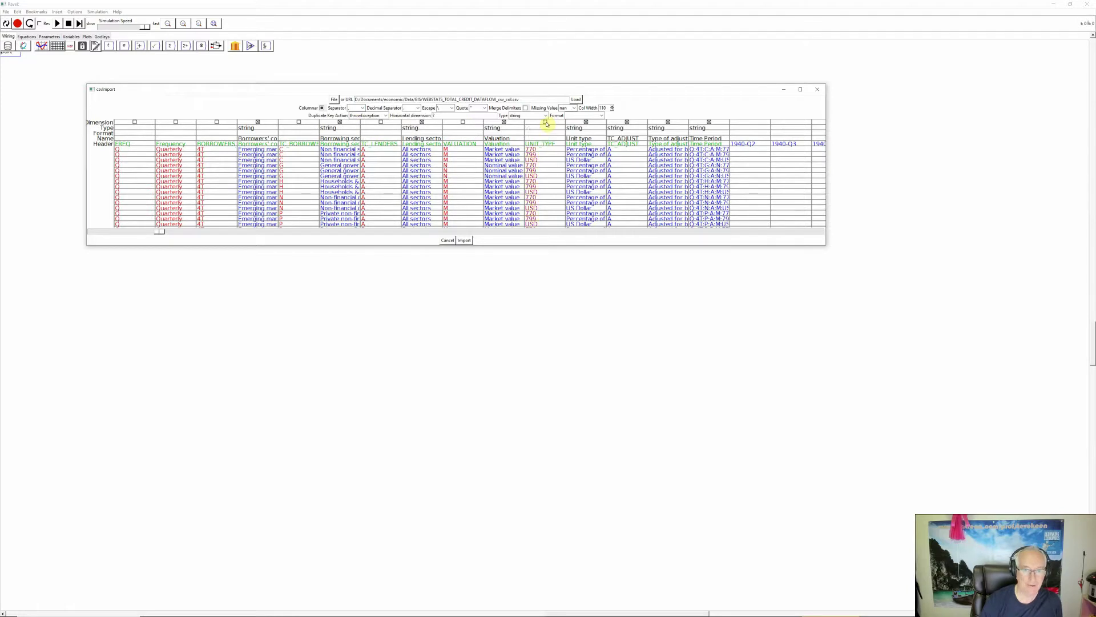
click(627, 122)
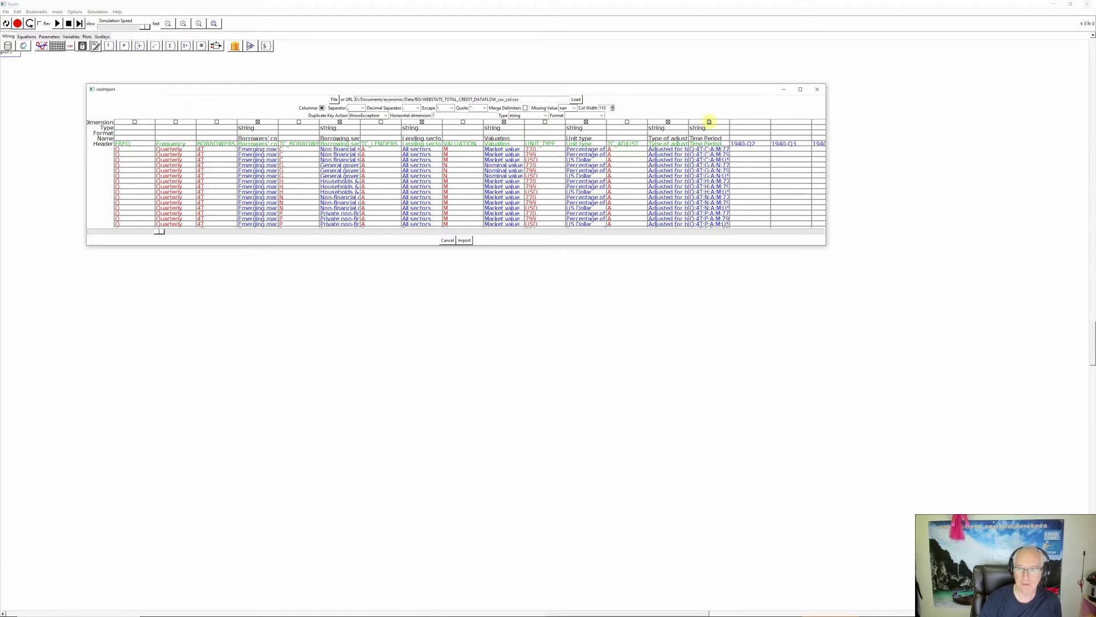
click(710, 122)
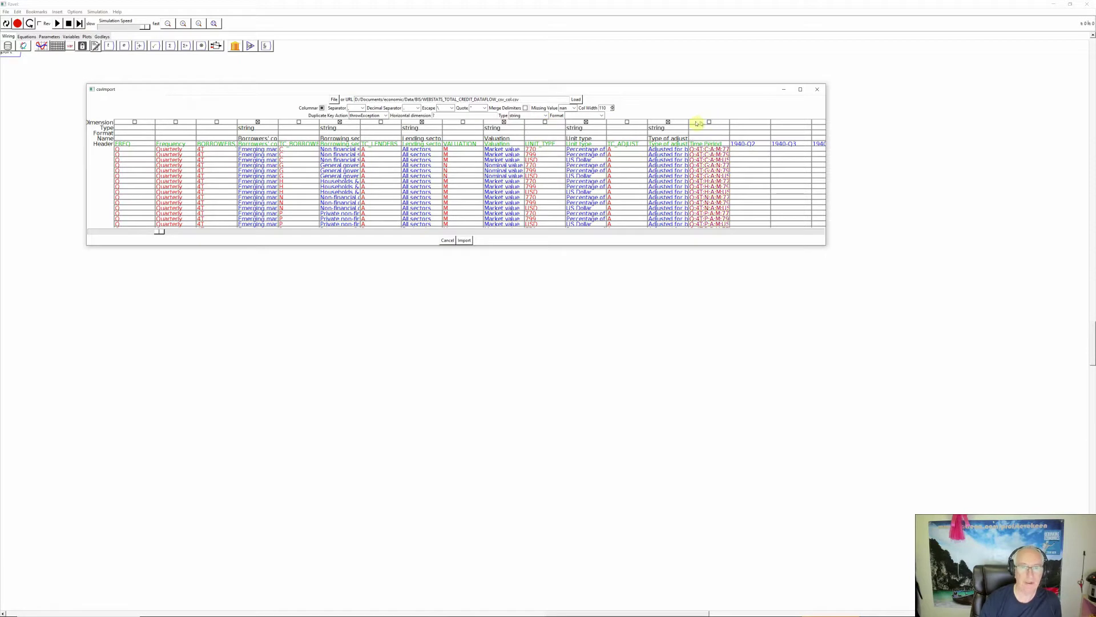
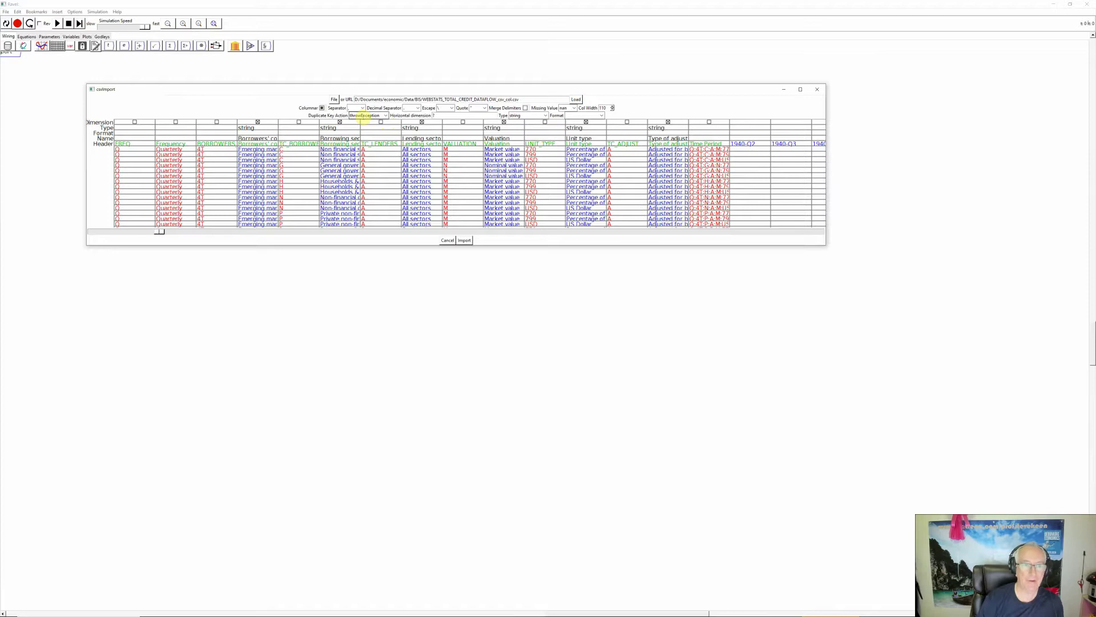
Review the duplicate key action options, keeping throwException, and name the horizontal dimension Quarter.
click(385, 116)
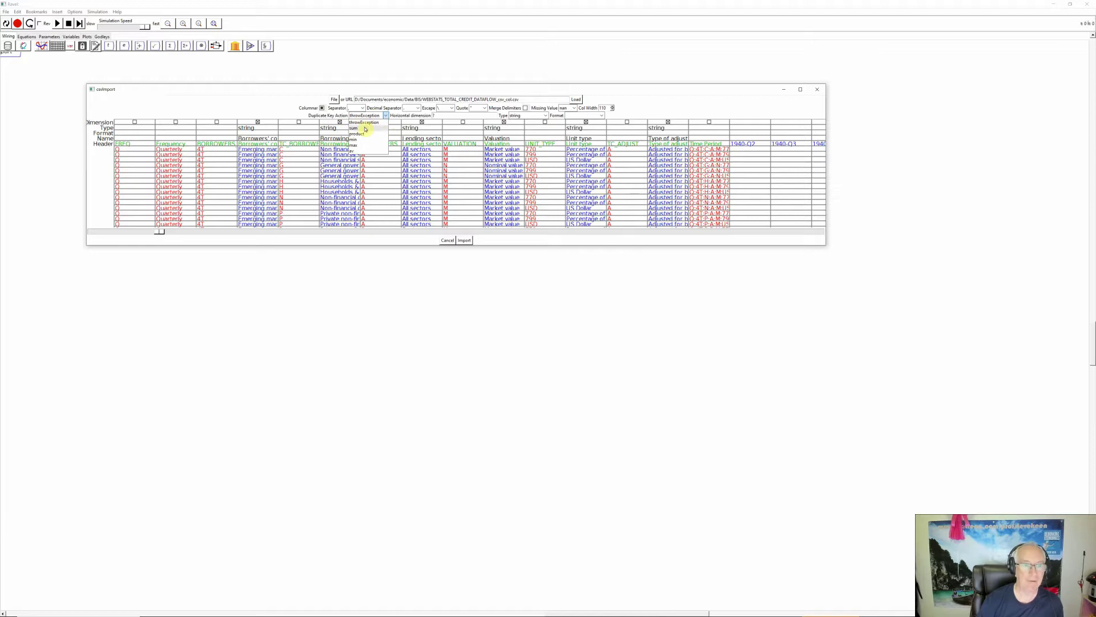
click(275, 103)
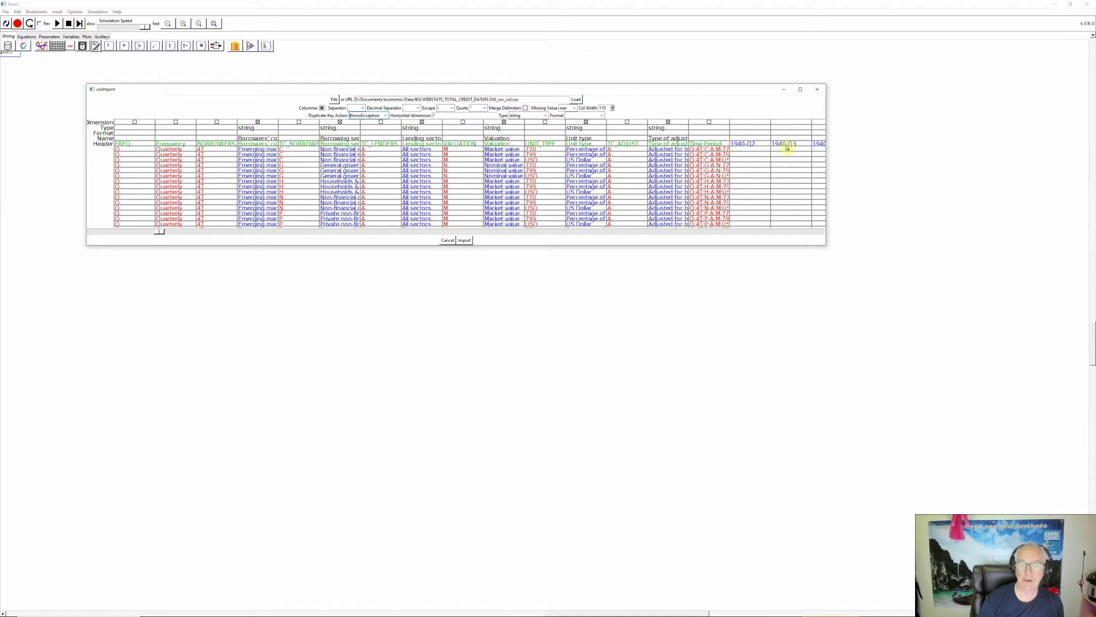
click(434, 115)
text(Qu)
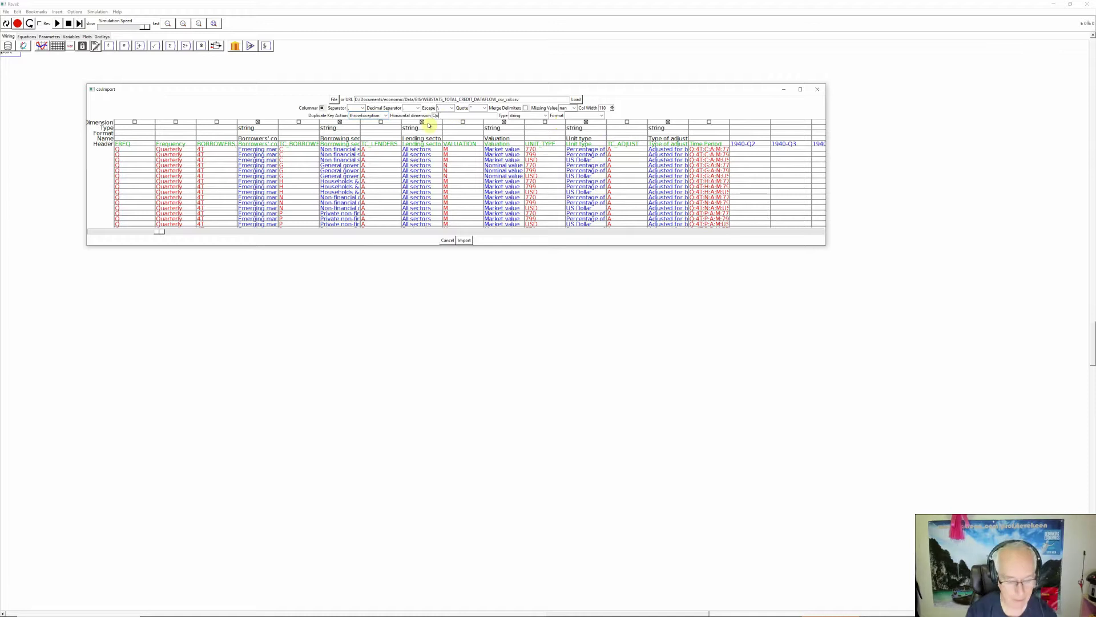
text(arter)
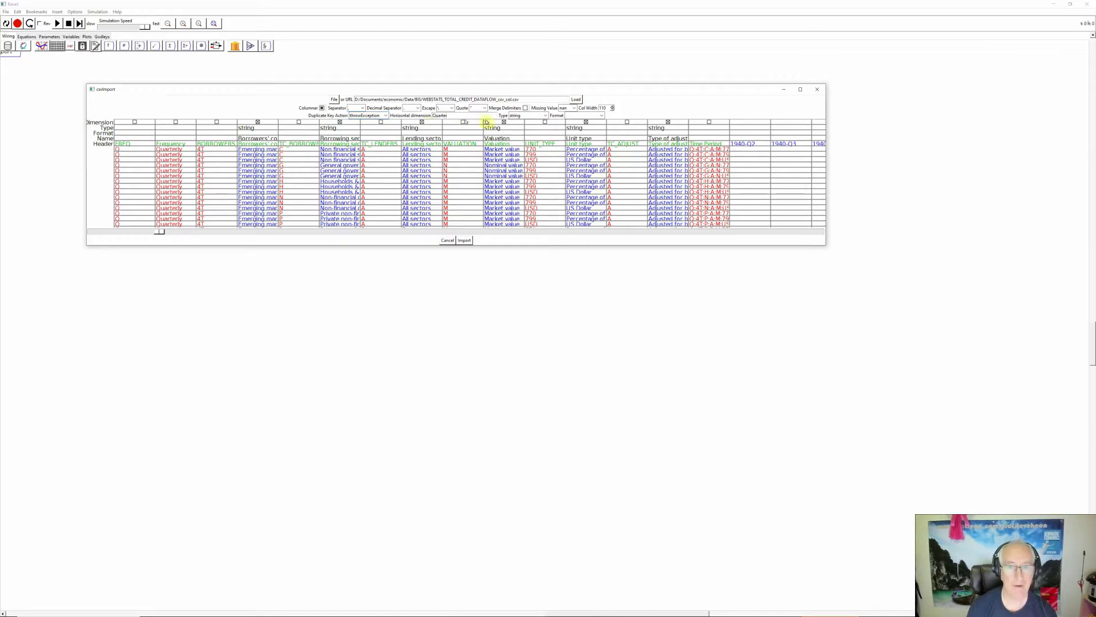
Set the horizontal dimension's type to time with the year-quarter format %Y-Q%Q, and import the CSV data.
click(546, 116)
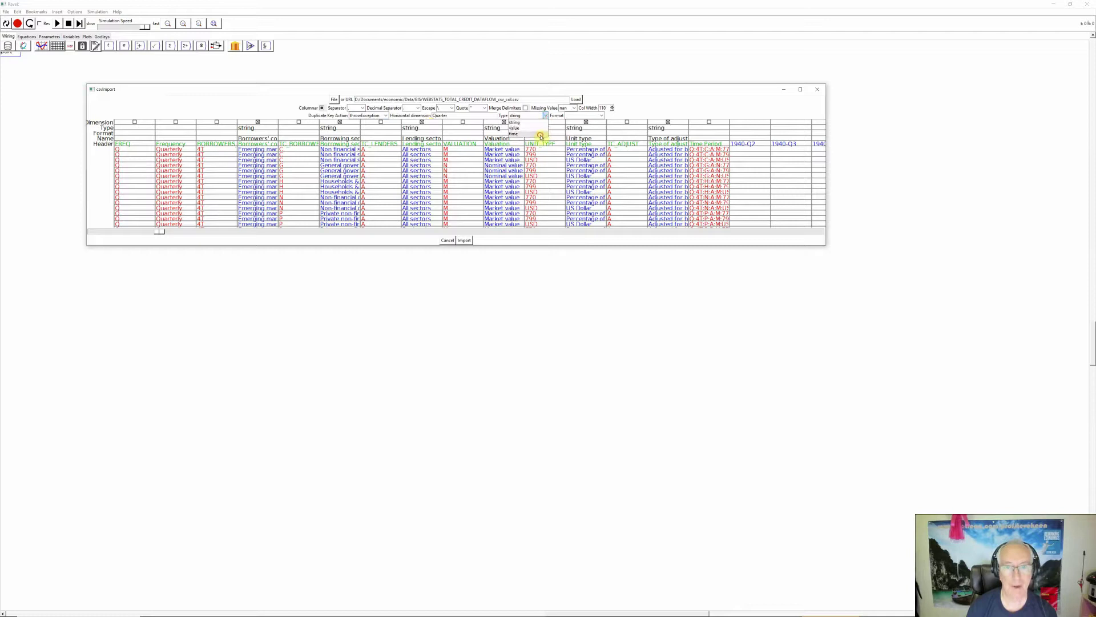
click(540, 135)
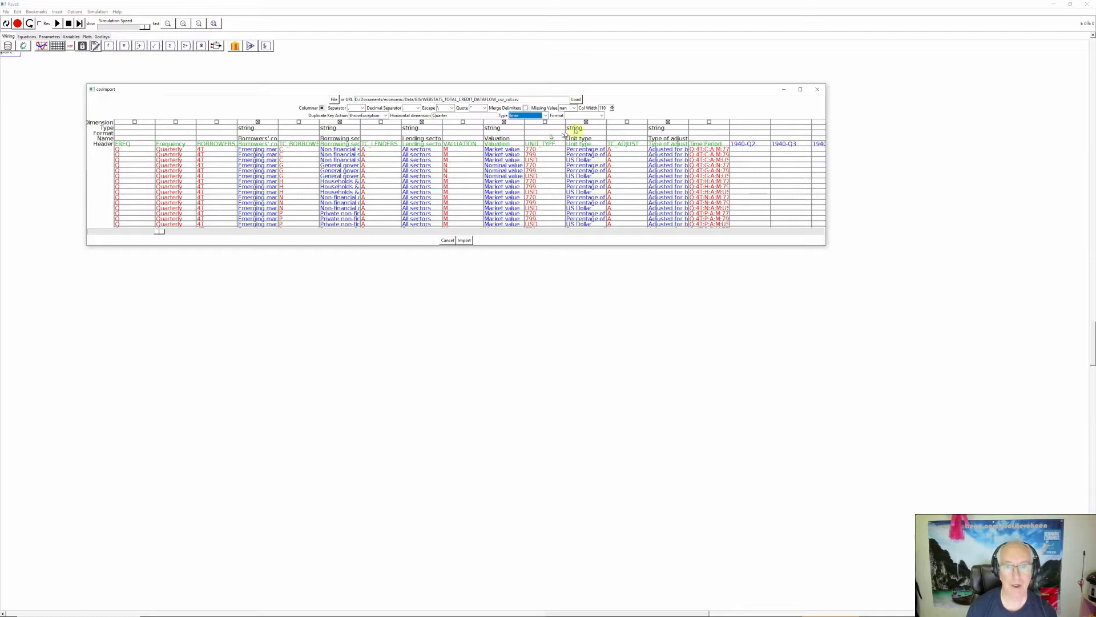
click(602, 116)
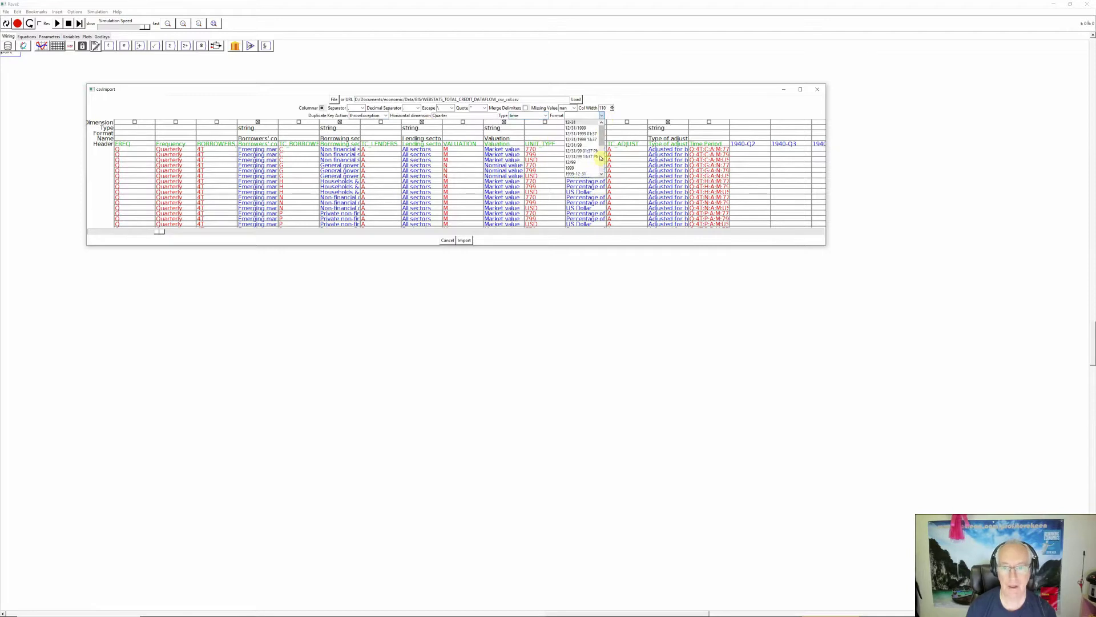
scroll(601, 156, down, 1)
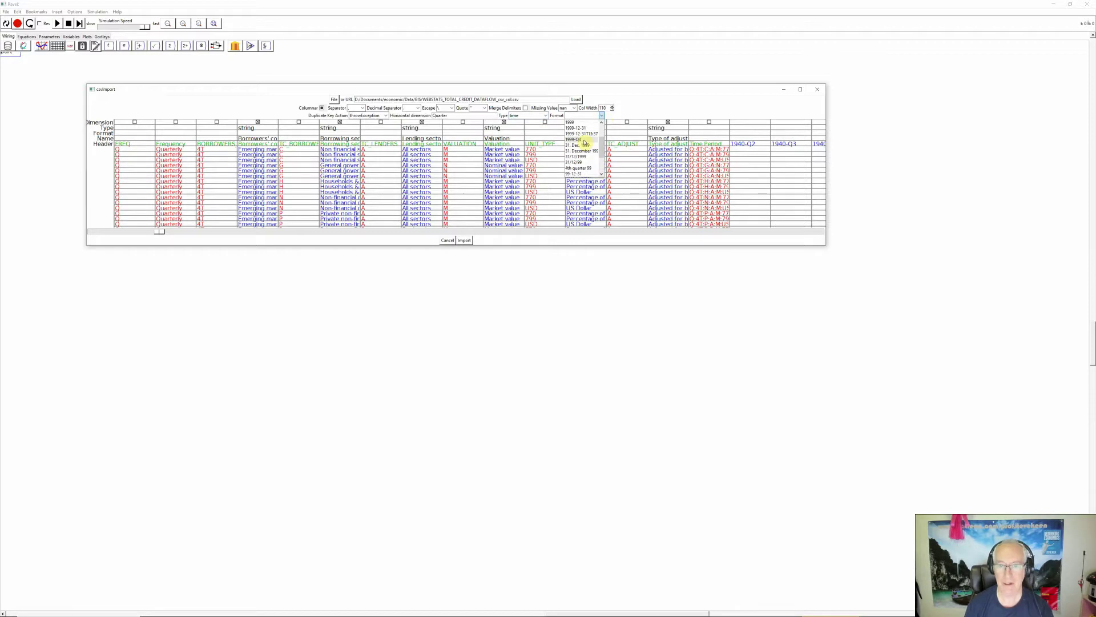
click(584, 140)
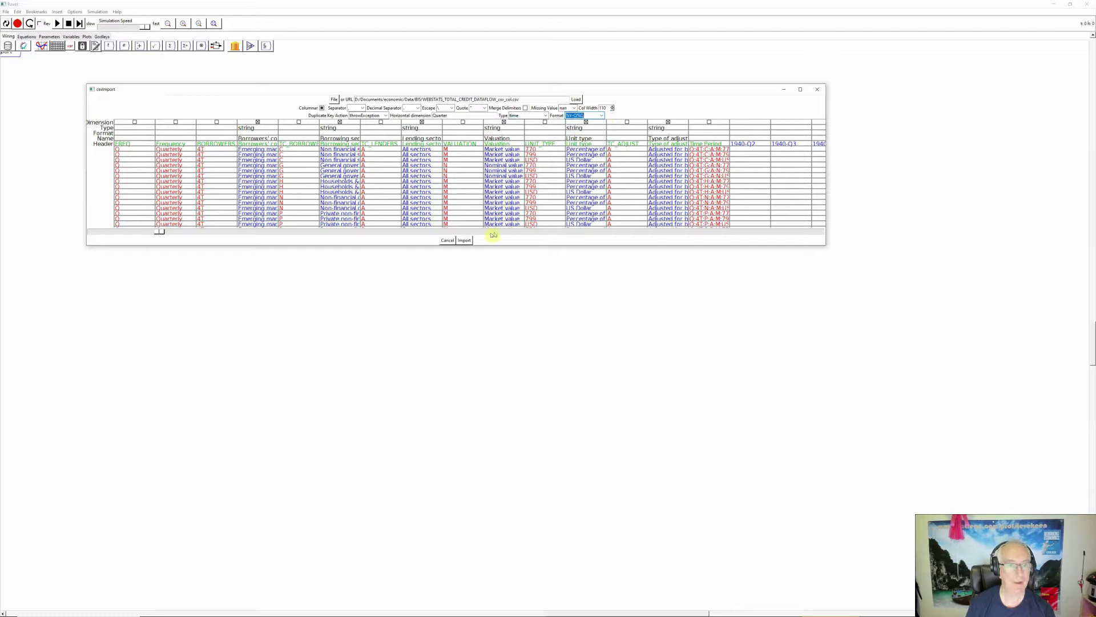
click(465, 240)
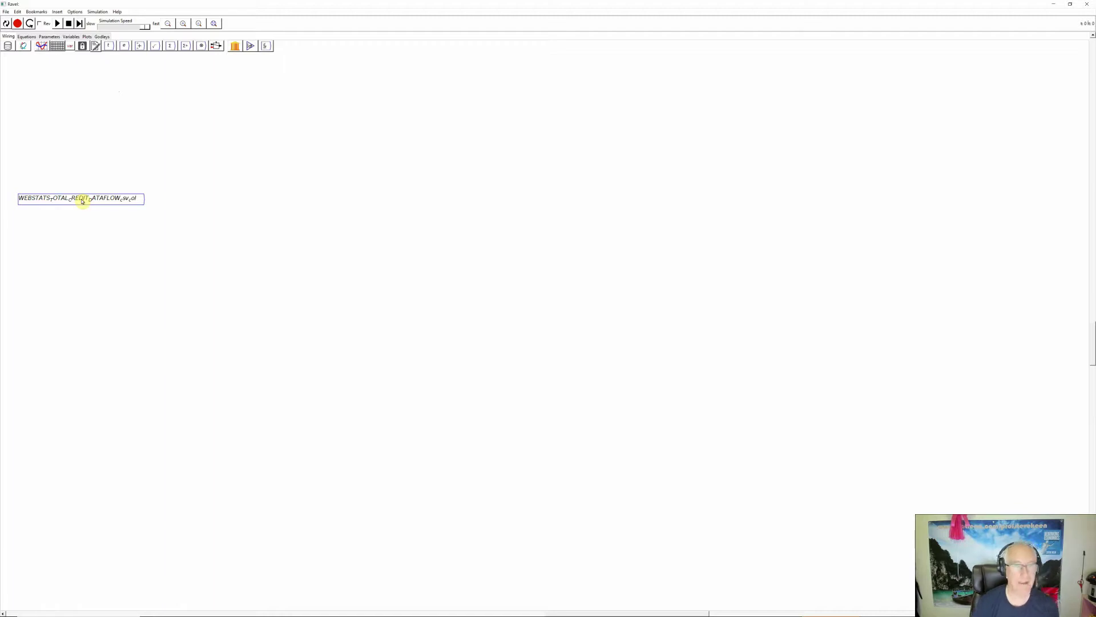
Rename the imported WEBSTATS_TOTAL_CREDIT_DATAFLOW_csv_col parameter as BIS_{Data}.
right_click(82, 201)
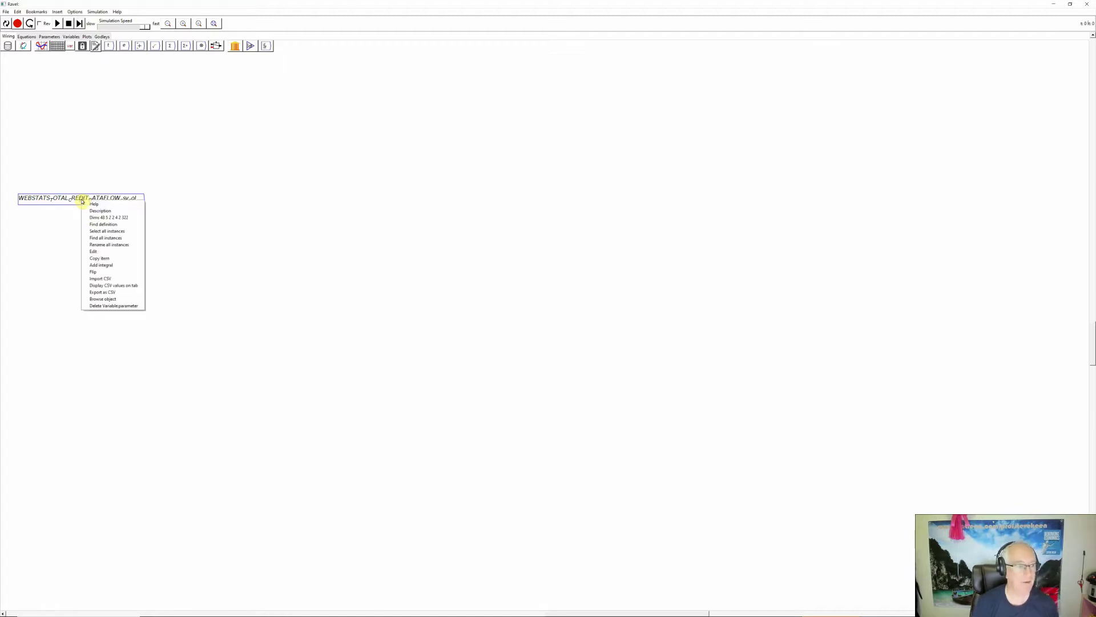
click(96, 252)
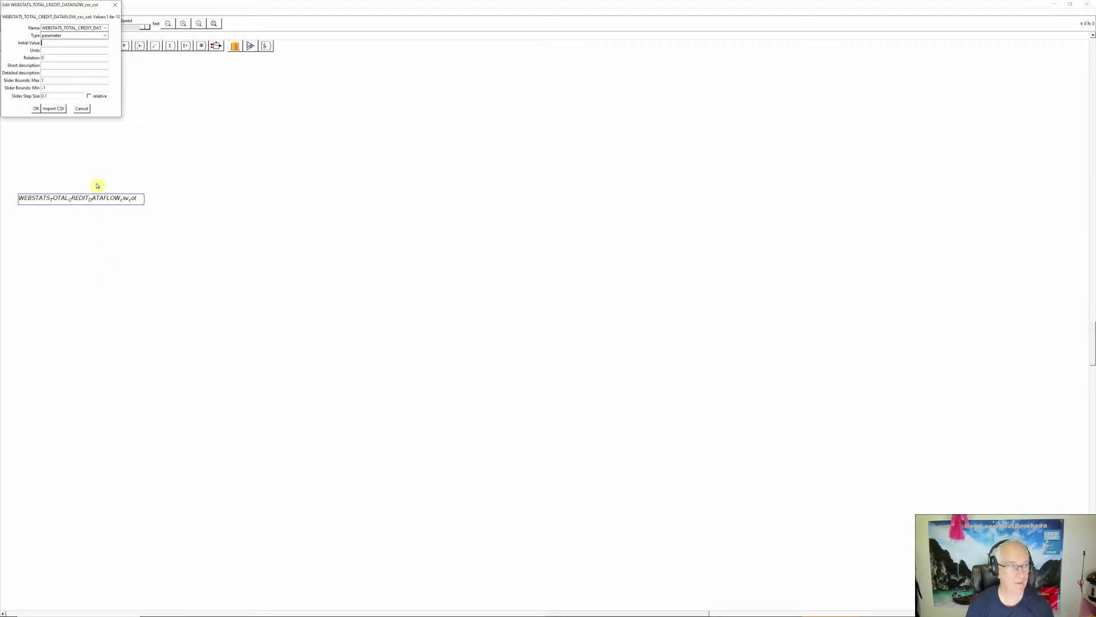
double_click(76, 28)
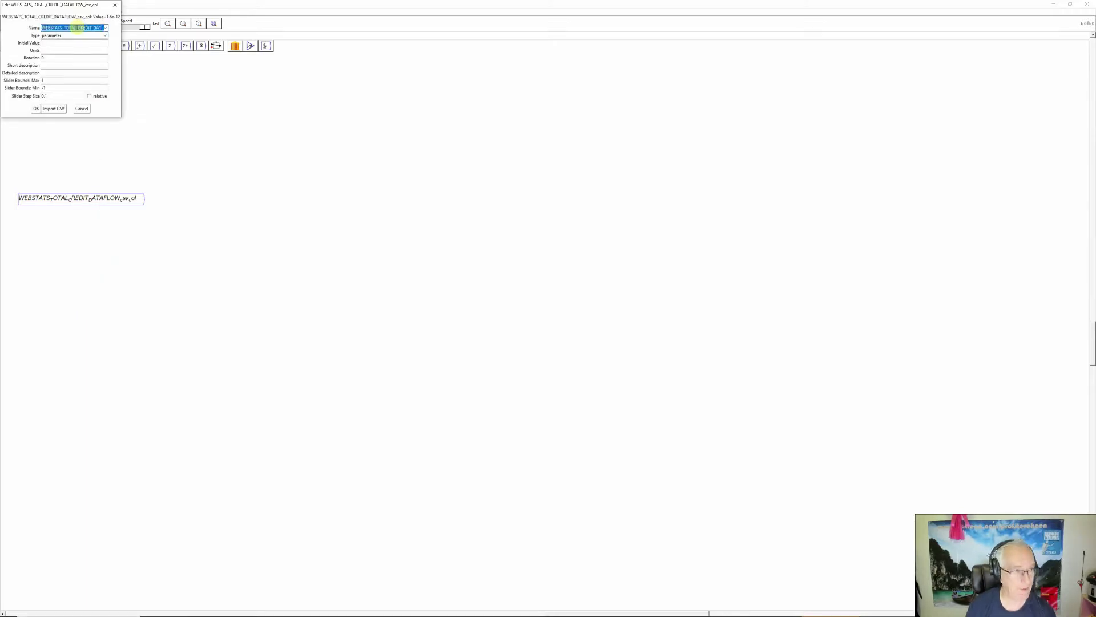
text(BIS_{Data)
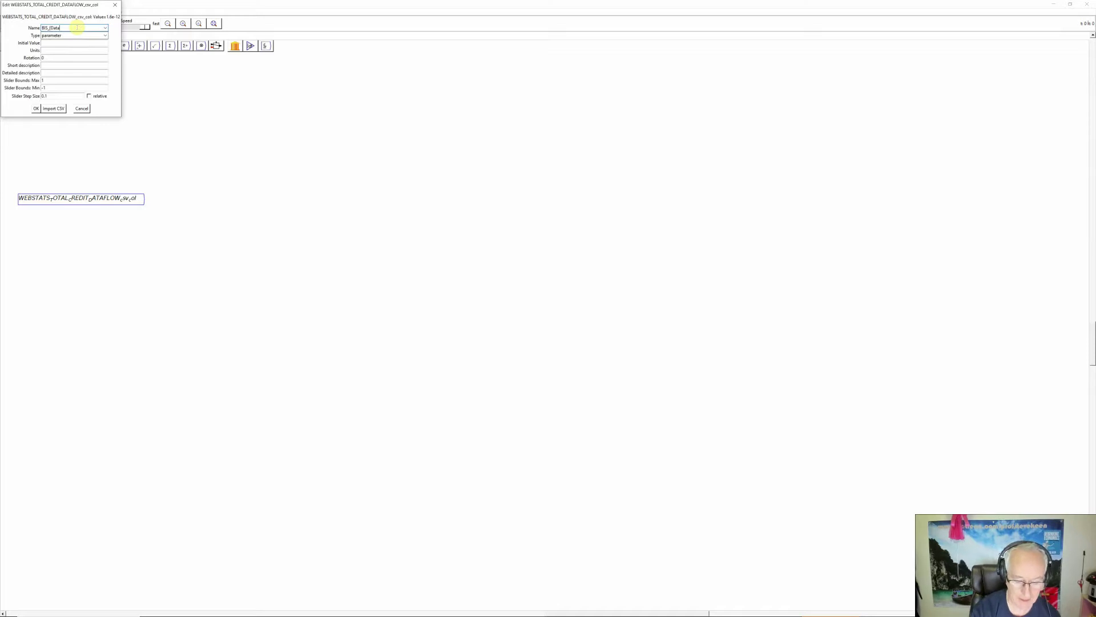
key(BackSpace)
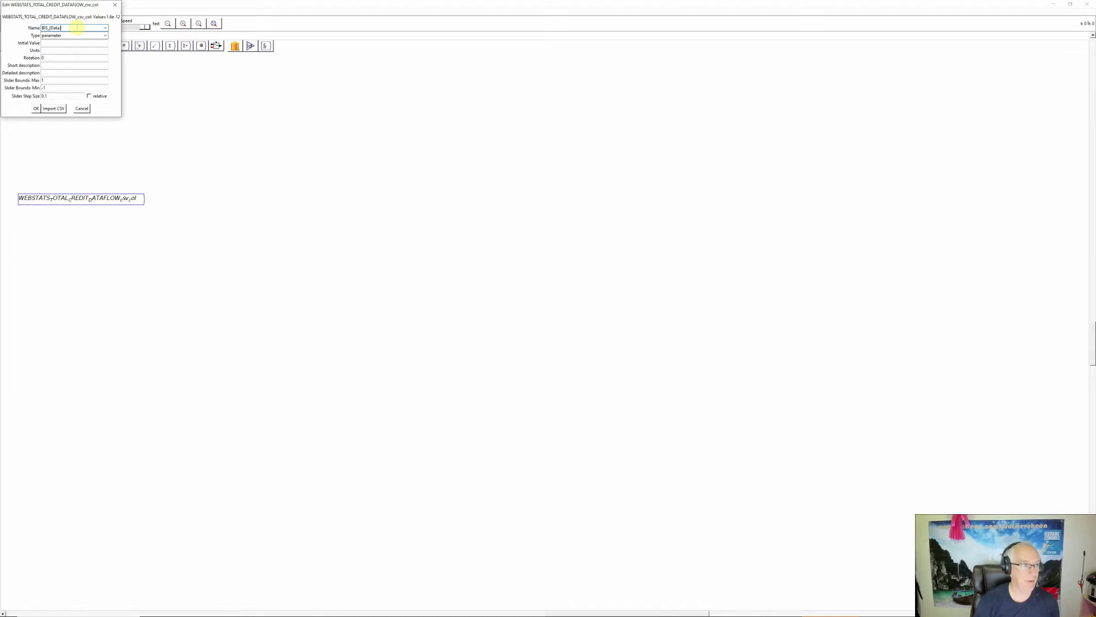
click(36, 108)
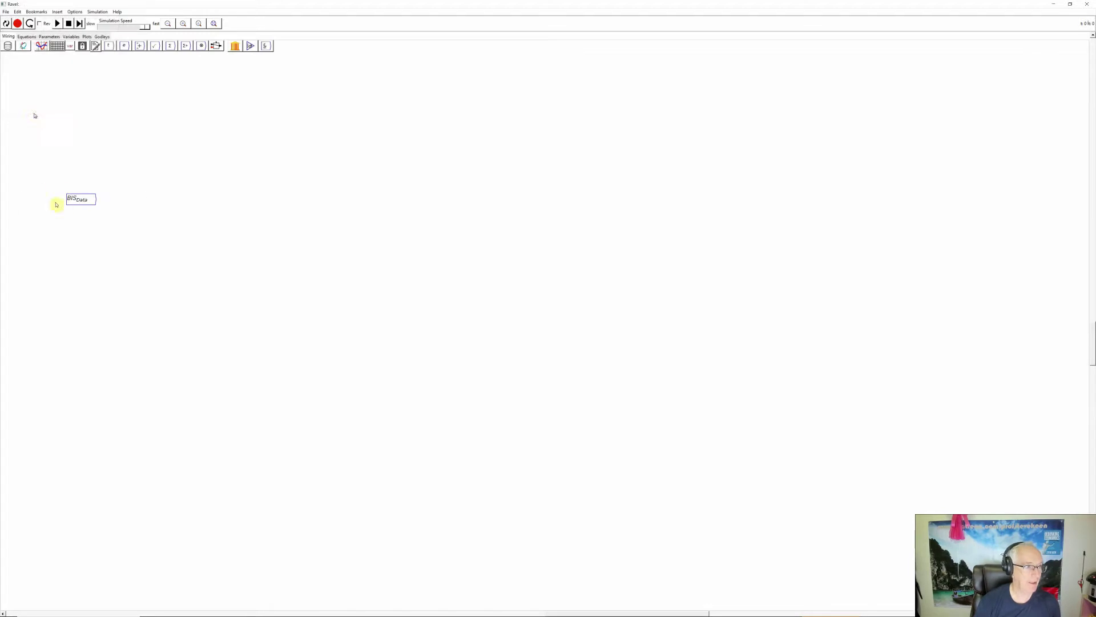
Reposition the BIS data parameter, place a Ravel beside it and wire the parameter's output to the Ravel's input.
drag(69, 203, 45, 157)
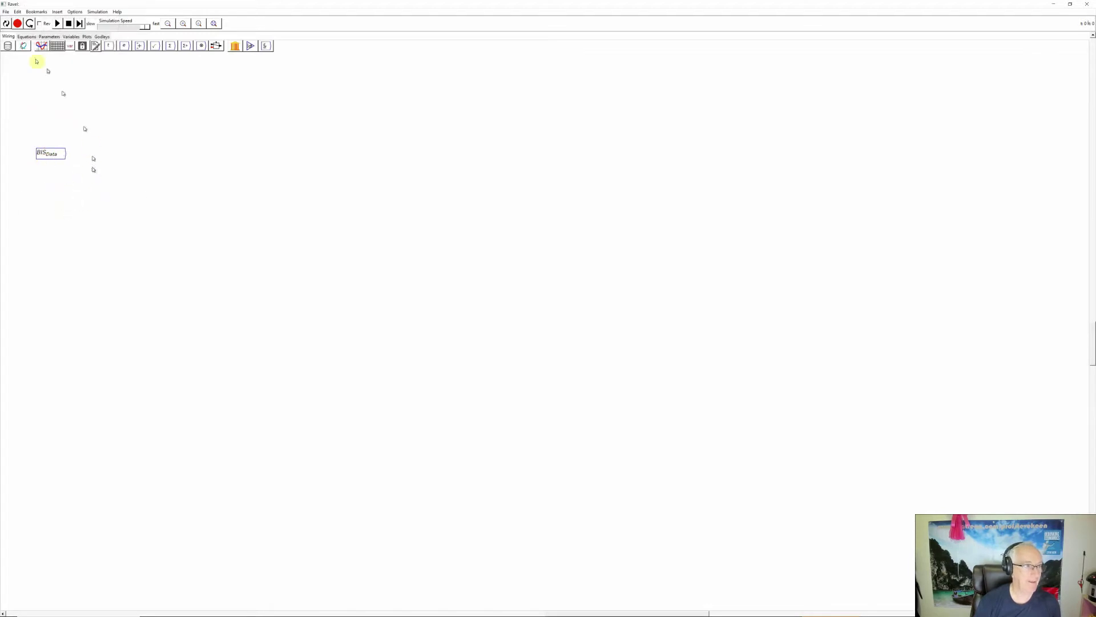
click(23, 46)
click(125, 159)
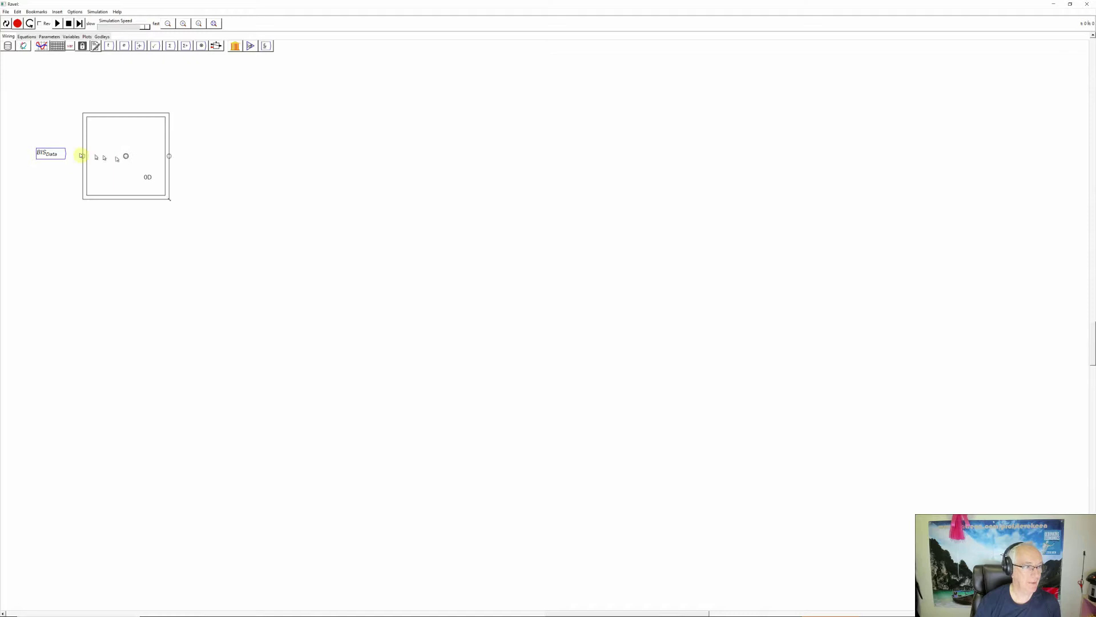
drag(64, 154, 80, 156)
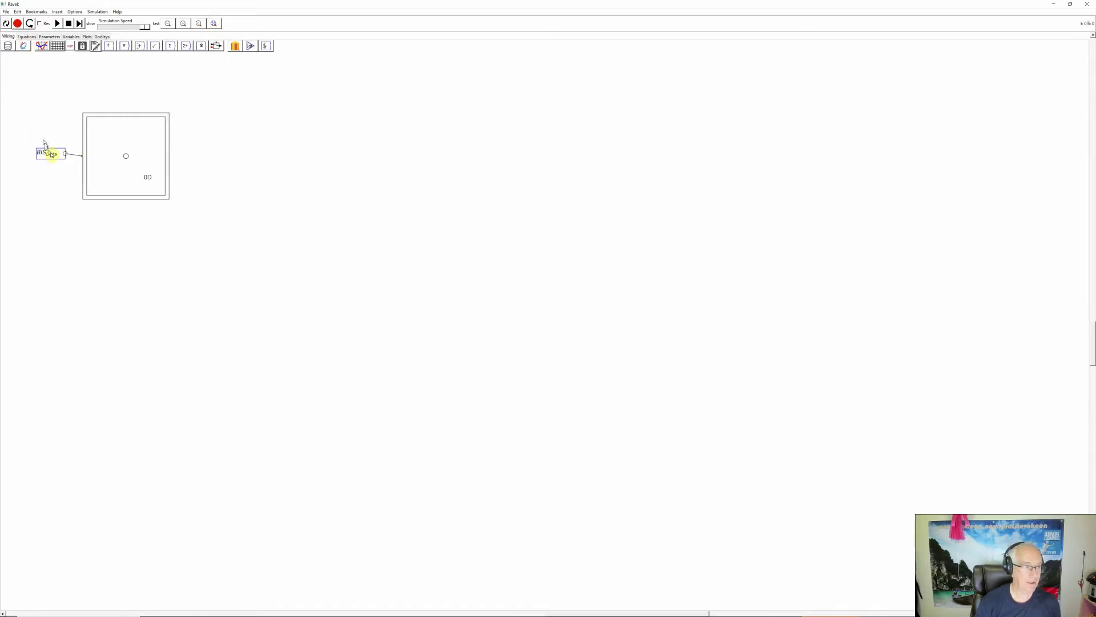
Check the BIS data parameter's dimensions, then recalculate the model to populate the Ravel and fit the model in view.
right_click(50, 155)
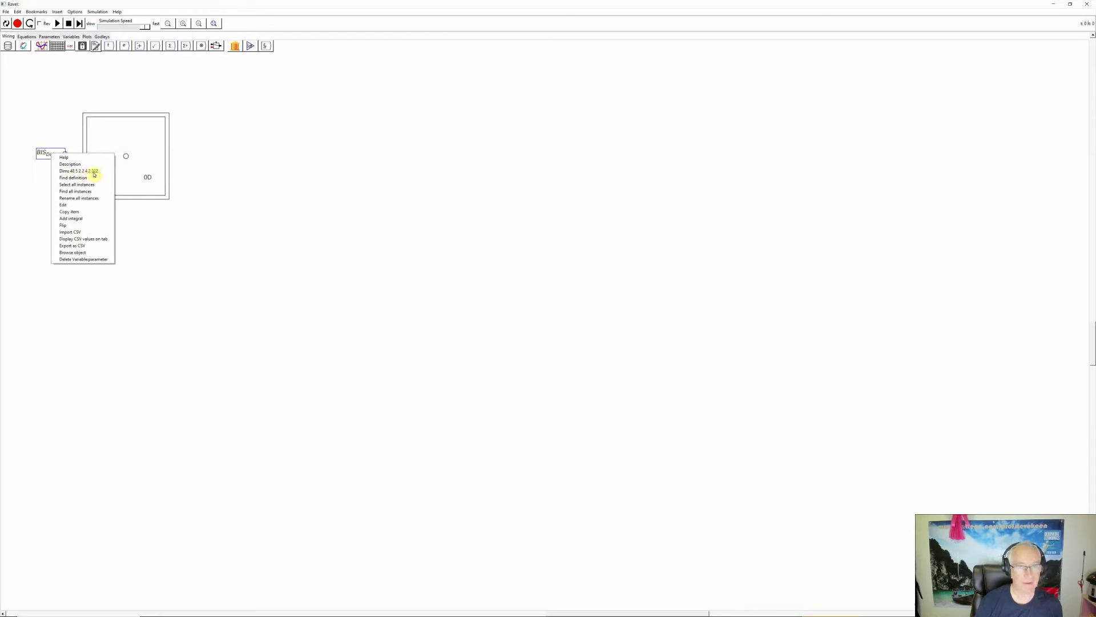
click(46, 135)
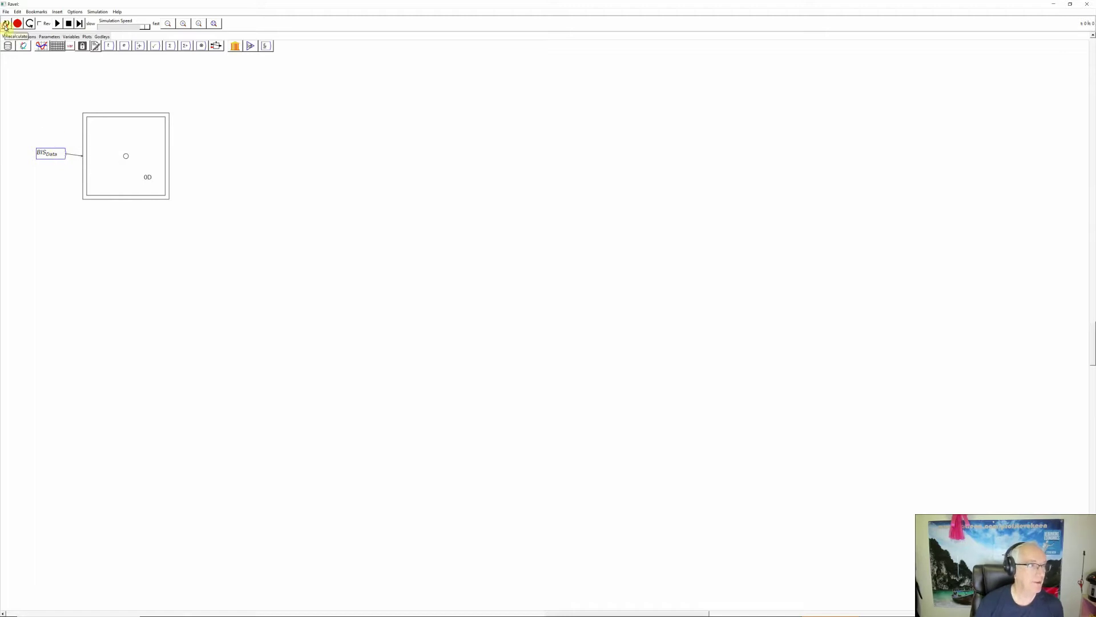
click(6, 24)
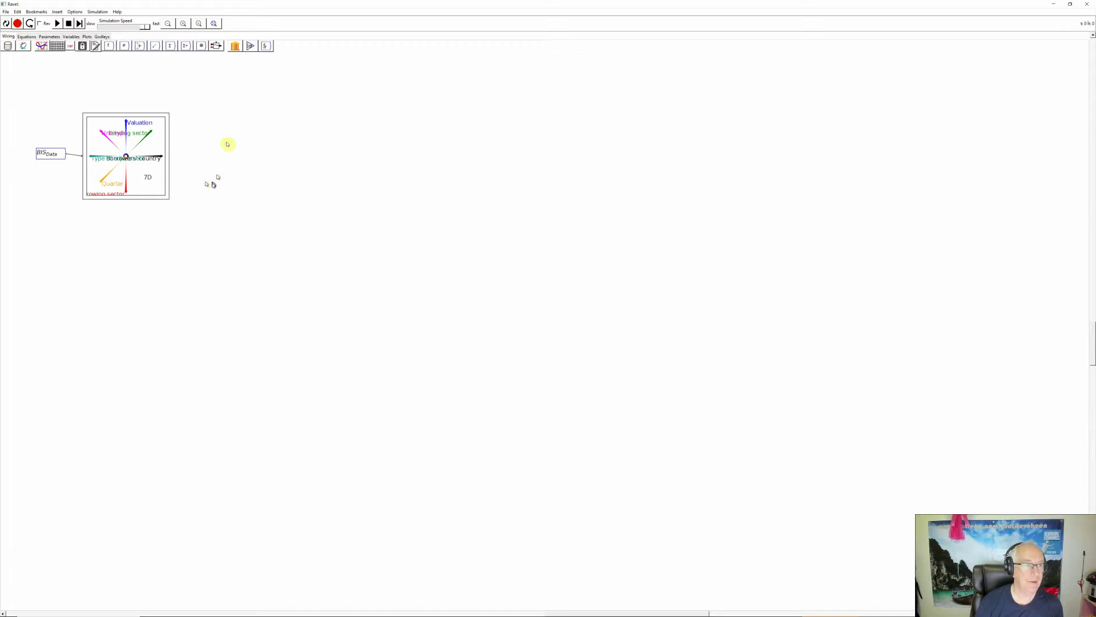
click(214, 24)
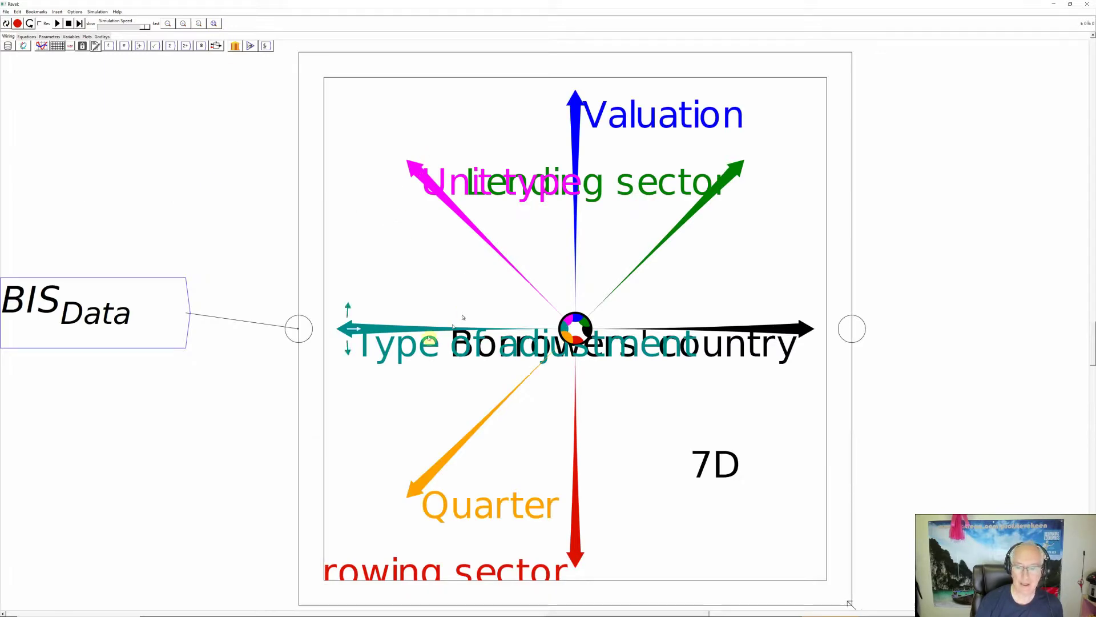
Reopen the CSV import settings of the BIS data parameter and rename the Borrowers' country dimension to Country.
right_click(152, 320)
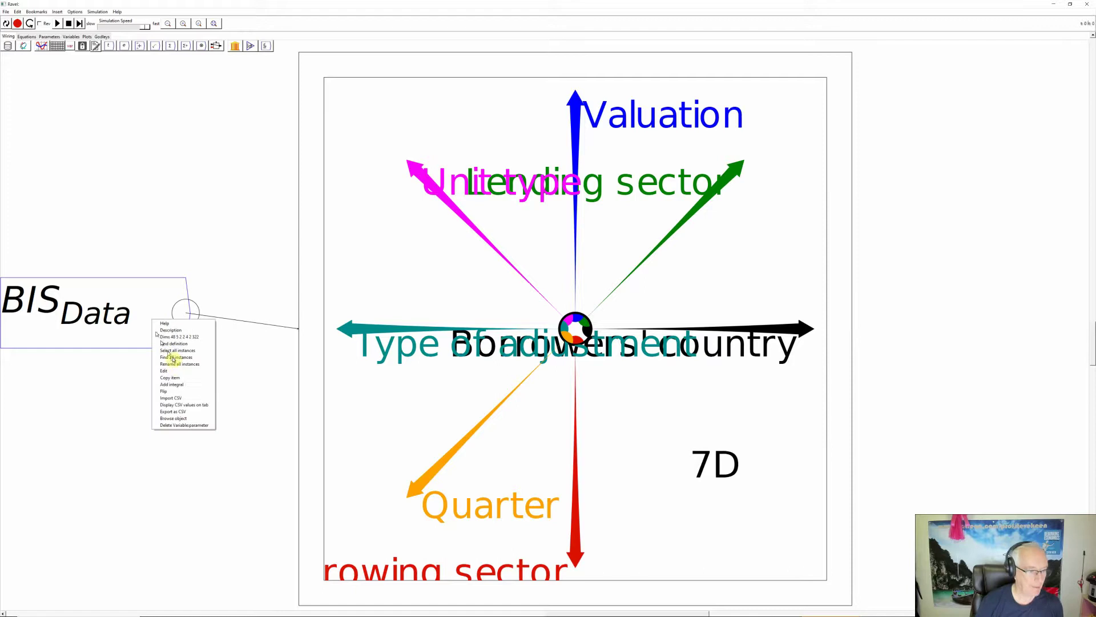
click(177, 398)
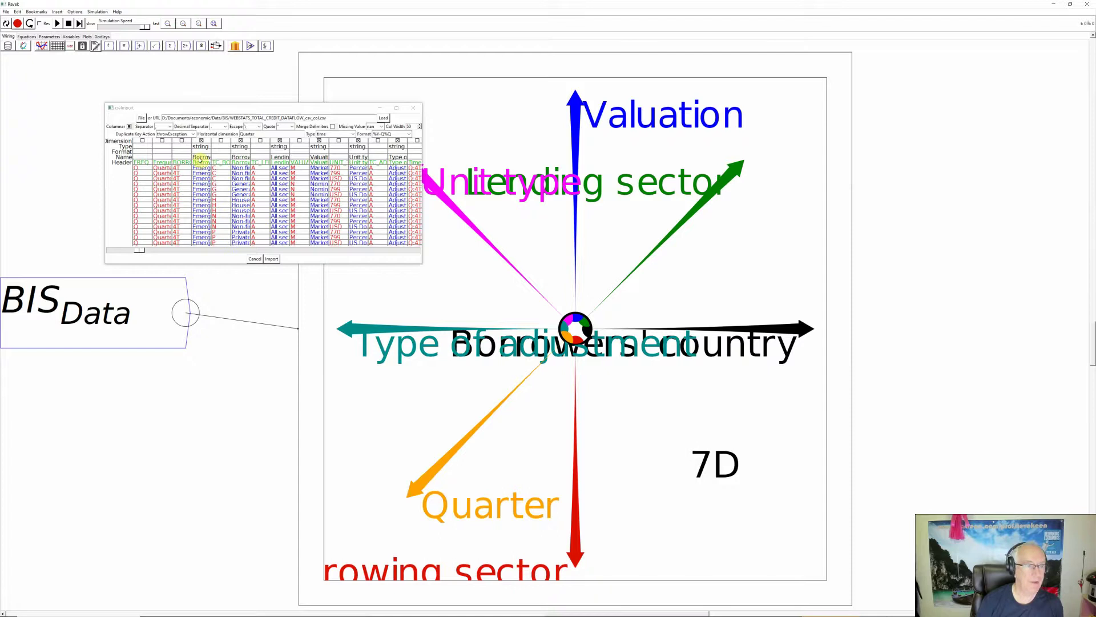
click(200, 159)
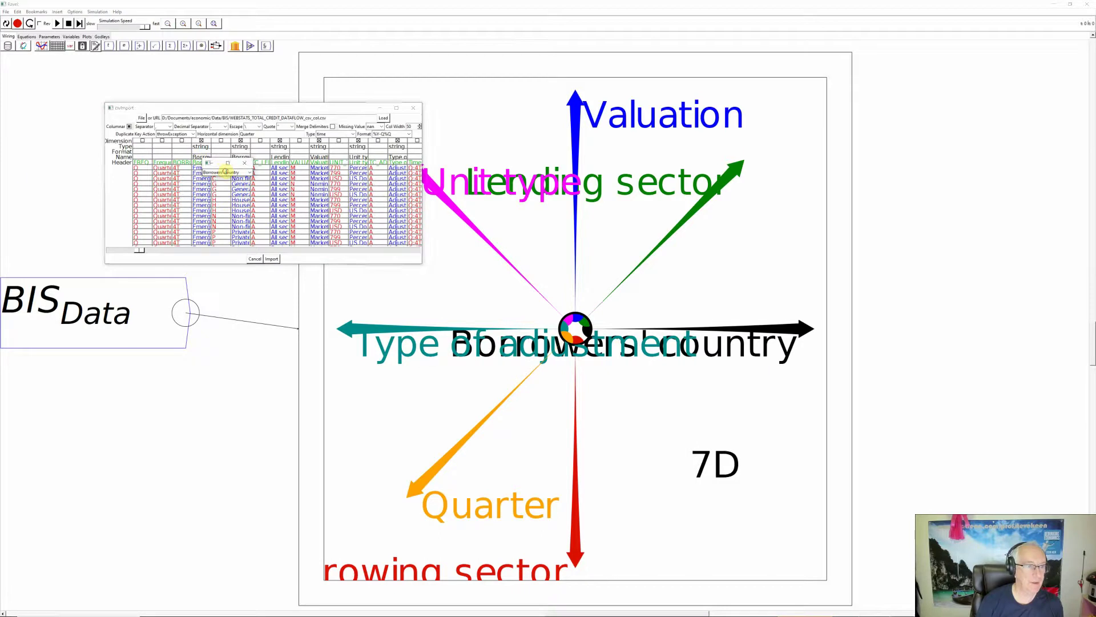
drag(225, 171, 194, 174)
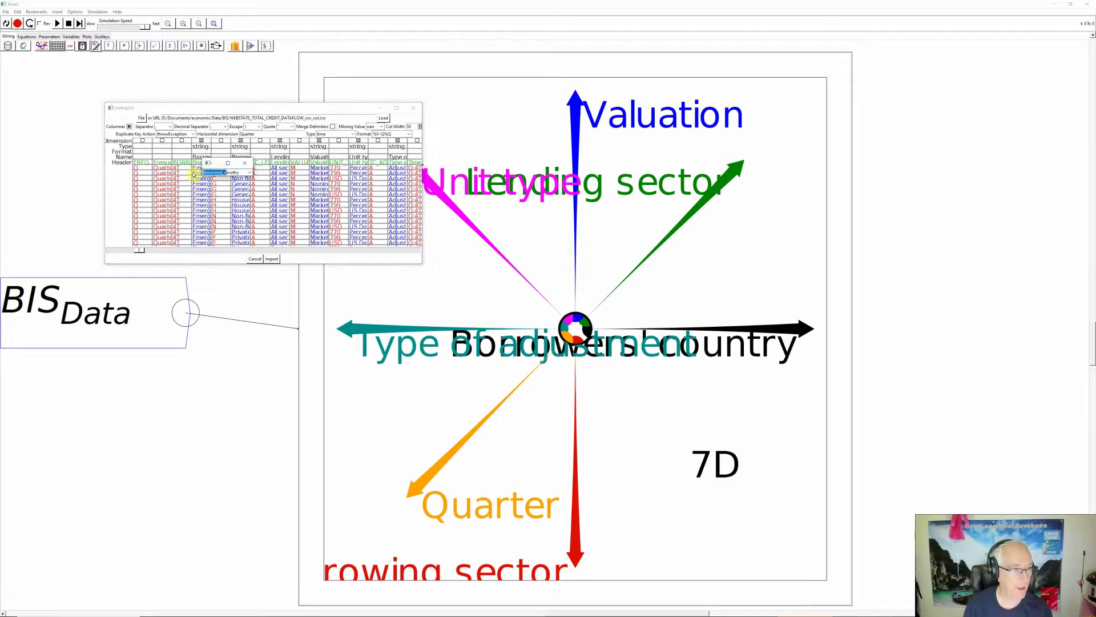
key(BackSpace)
key(Return)
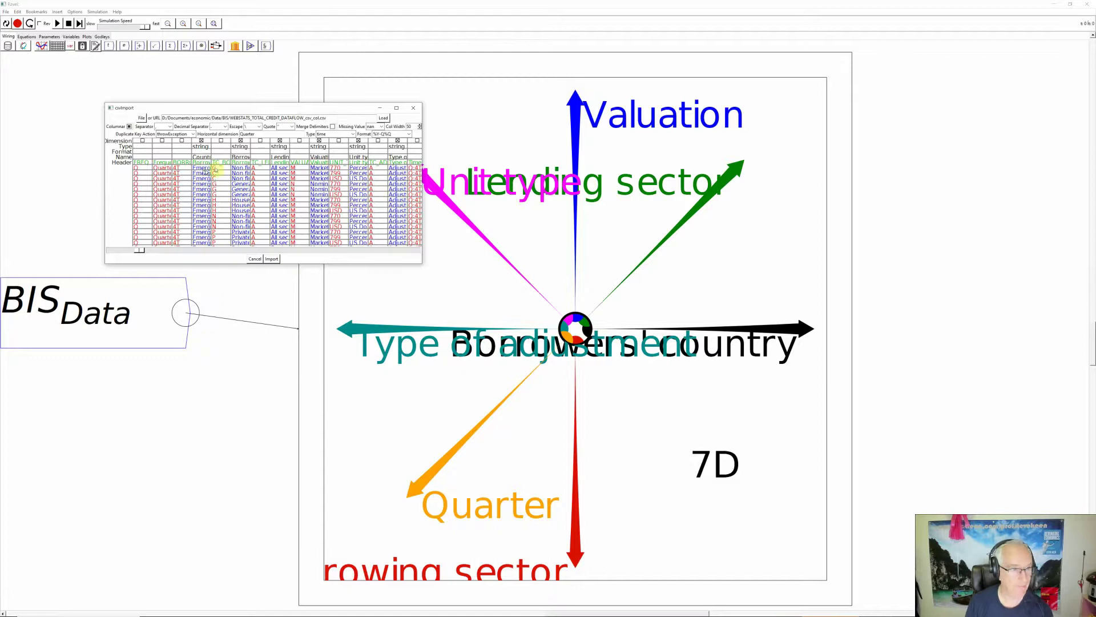
Try to shorten the Borrowing sector dimension's name and answer the error report dialog.
click(240, 157)
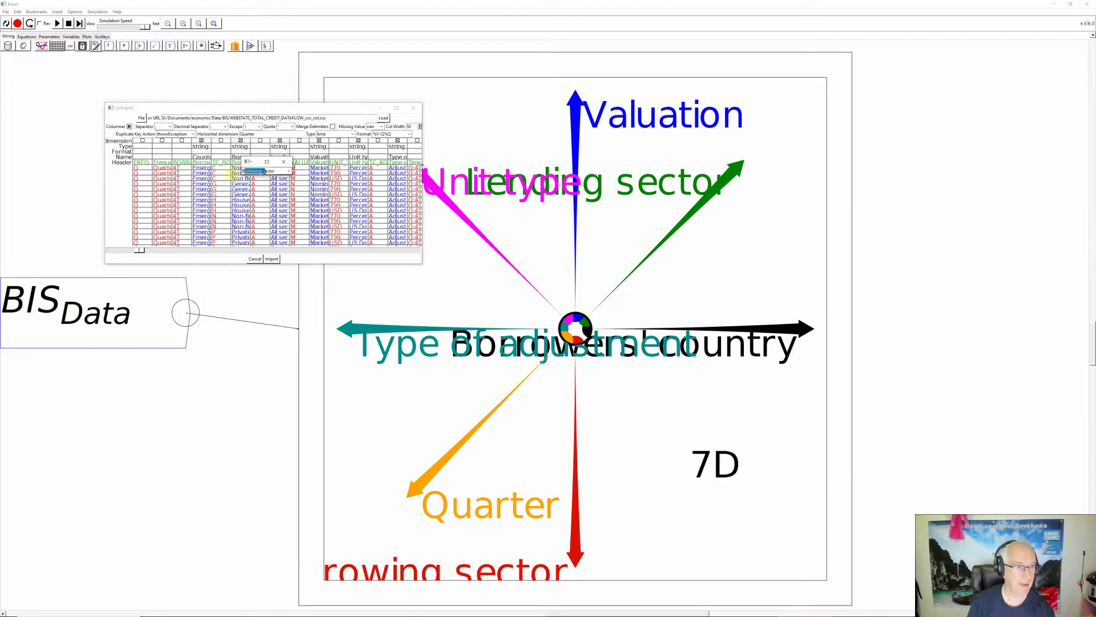
click(230, 176)
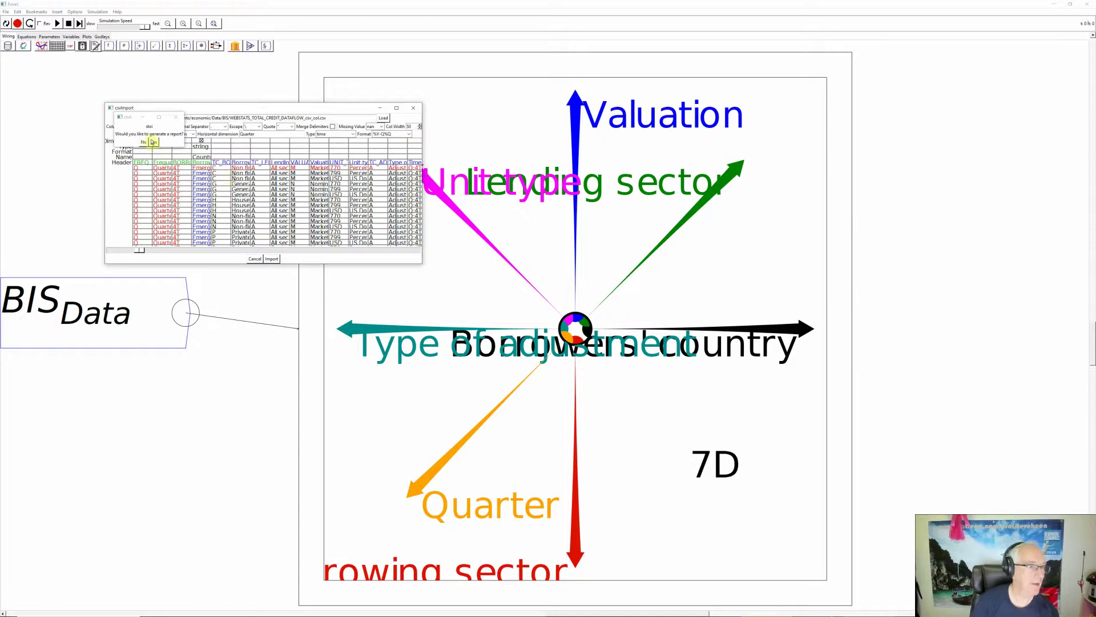
click(153, 141)
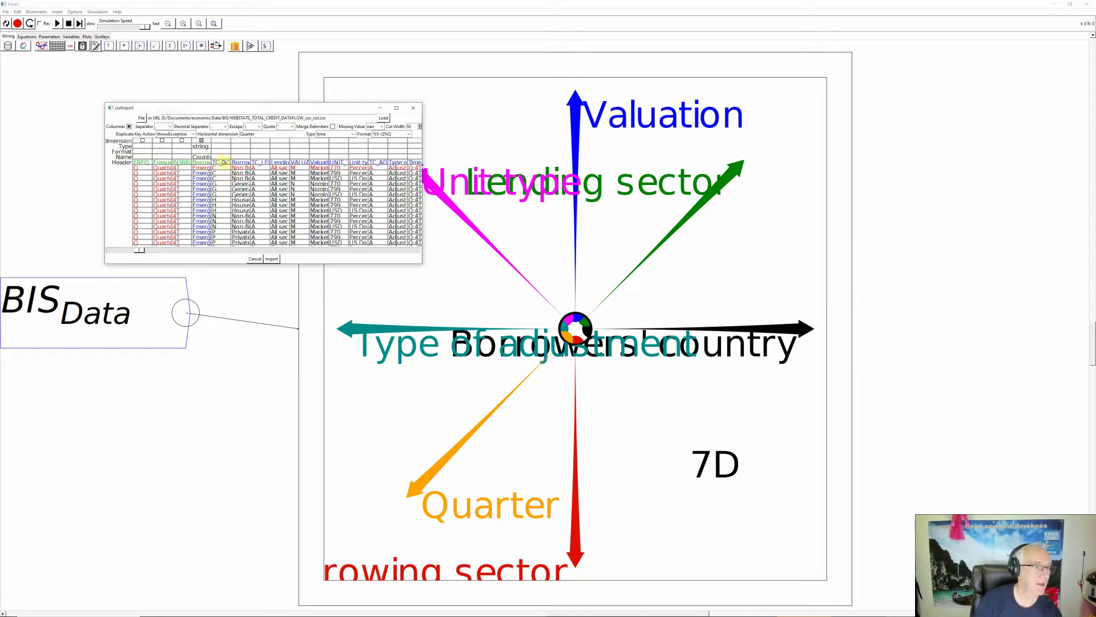
Rename the Borrowing sector dimension to Sector in the CSV import window.
click(236, 157)
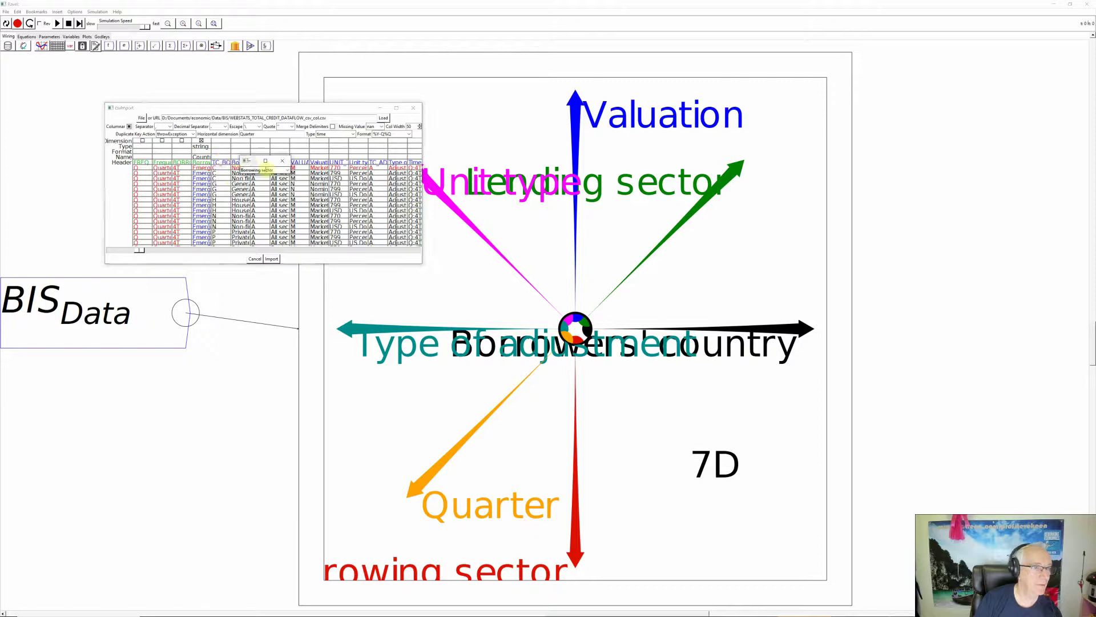
drag(265, 170, 235, 173)
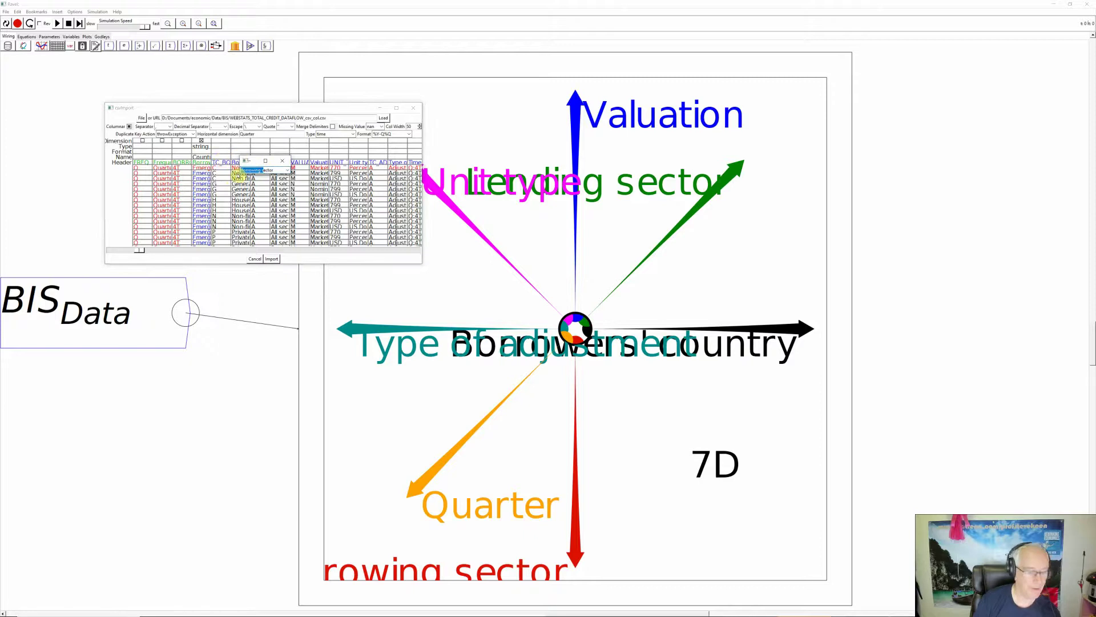
key(BackSpace)
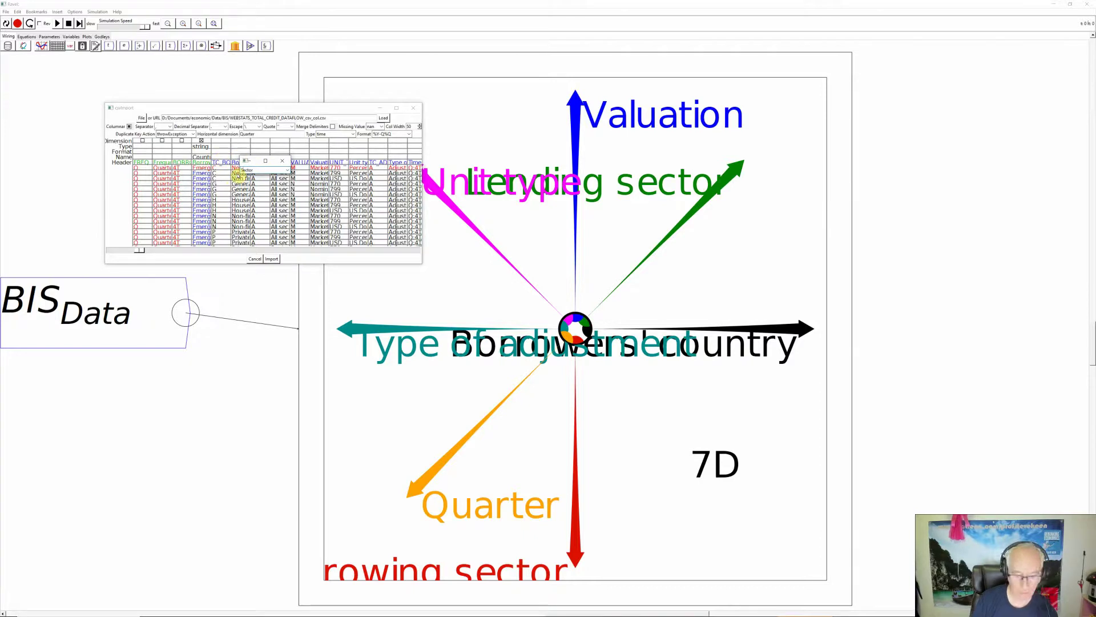
key(Return)
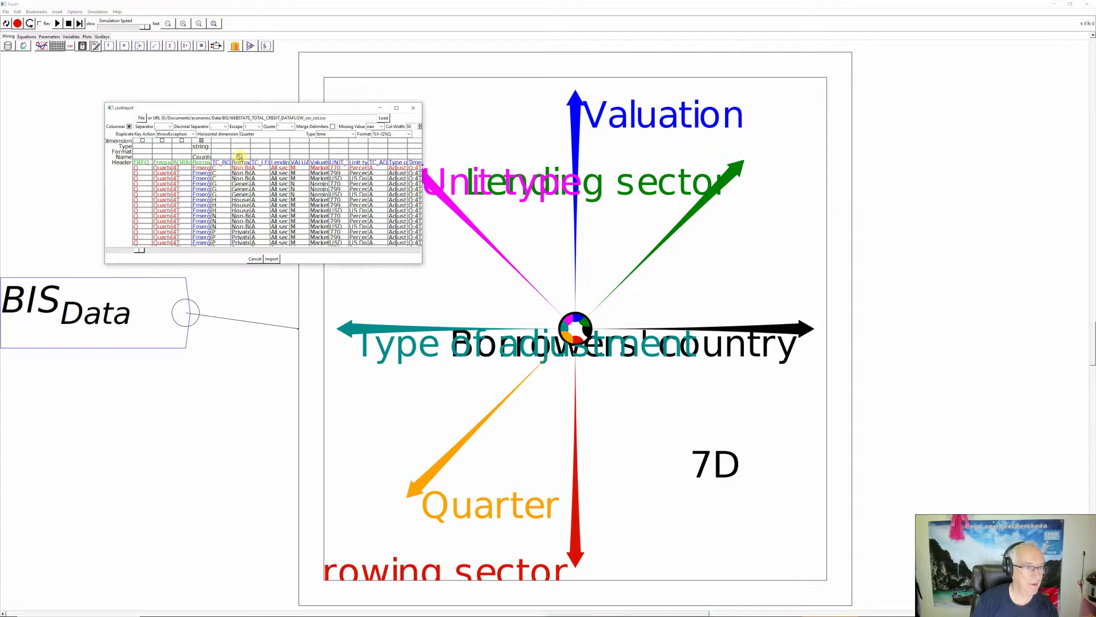
Reopen the Borrowing sector column's name entry to check the new name and close it without changes.
click(240, 156)
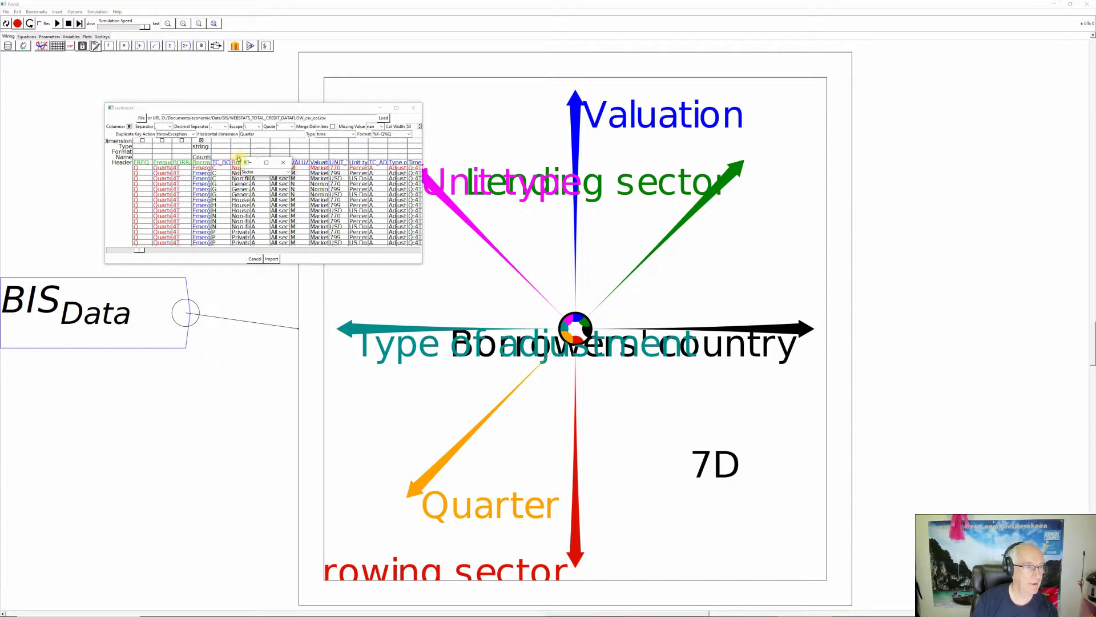
key(Return)
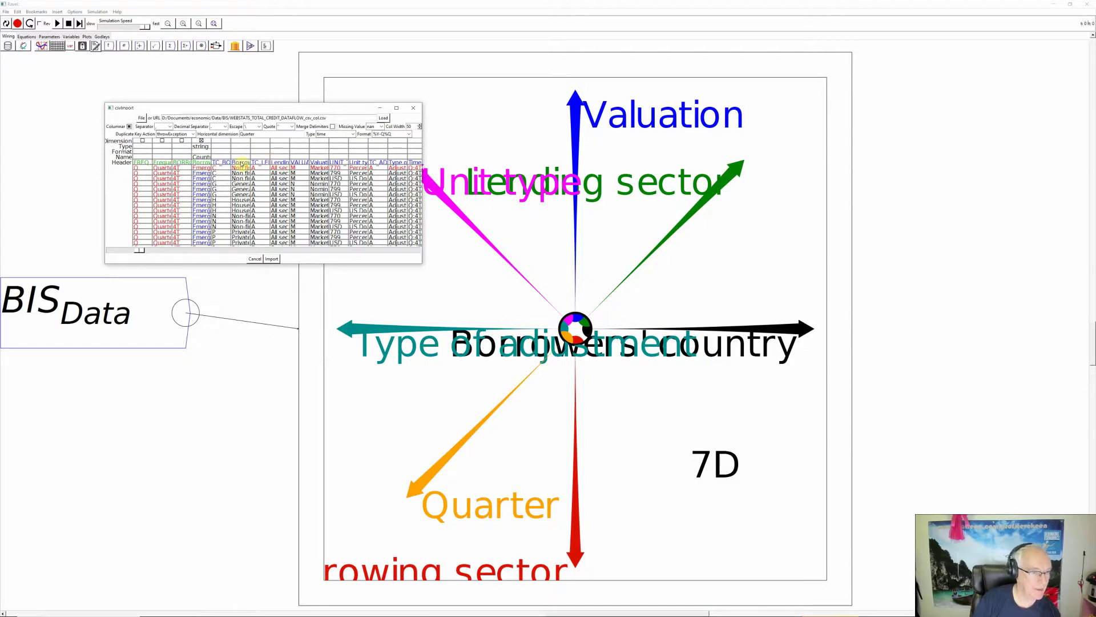
click(241, 158)
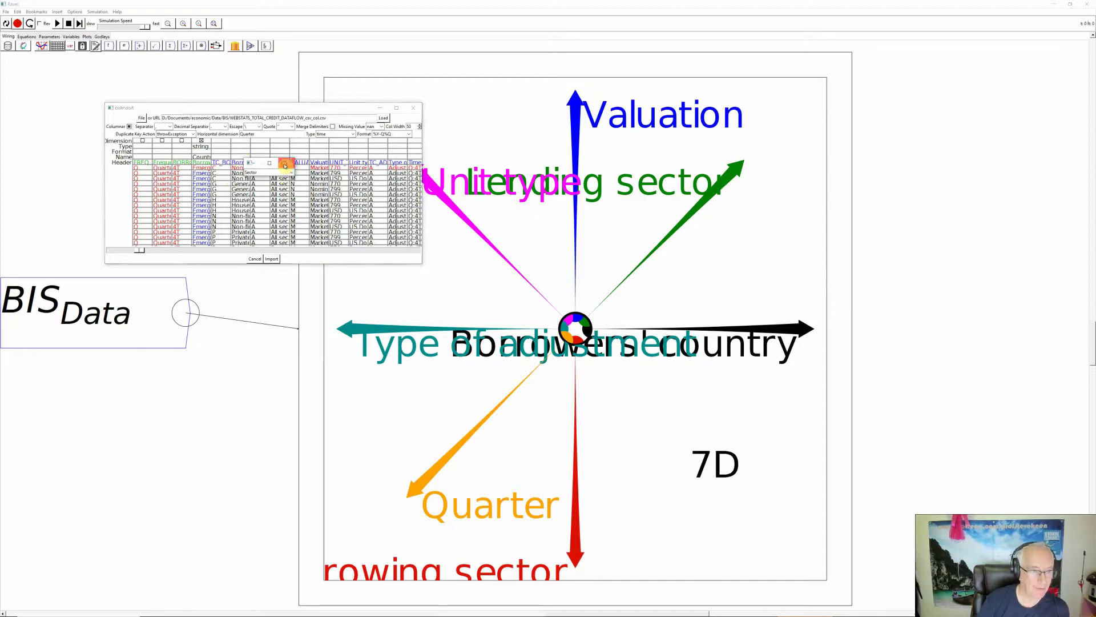
click(285, 165)
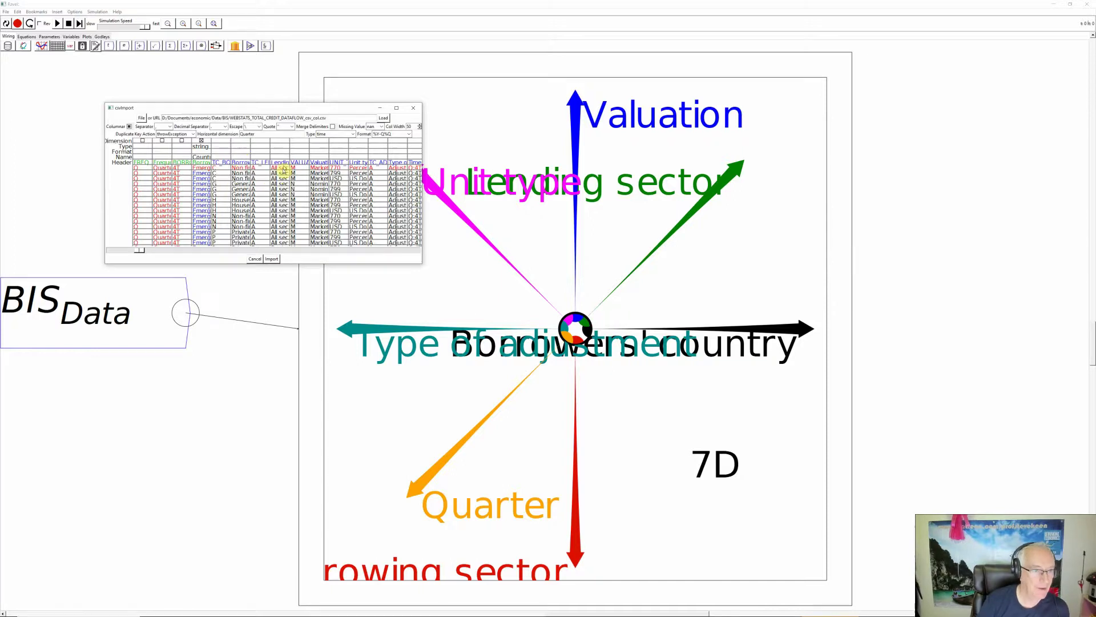
Widen the CSV import window and set the data area to start at the first 1940 quarter column.
click(241, 162)
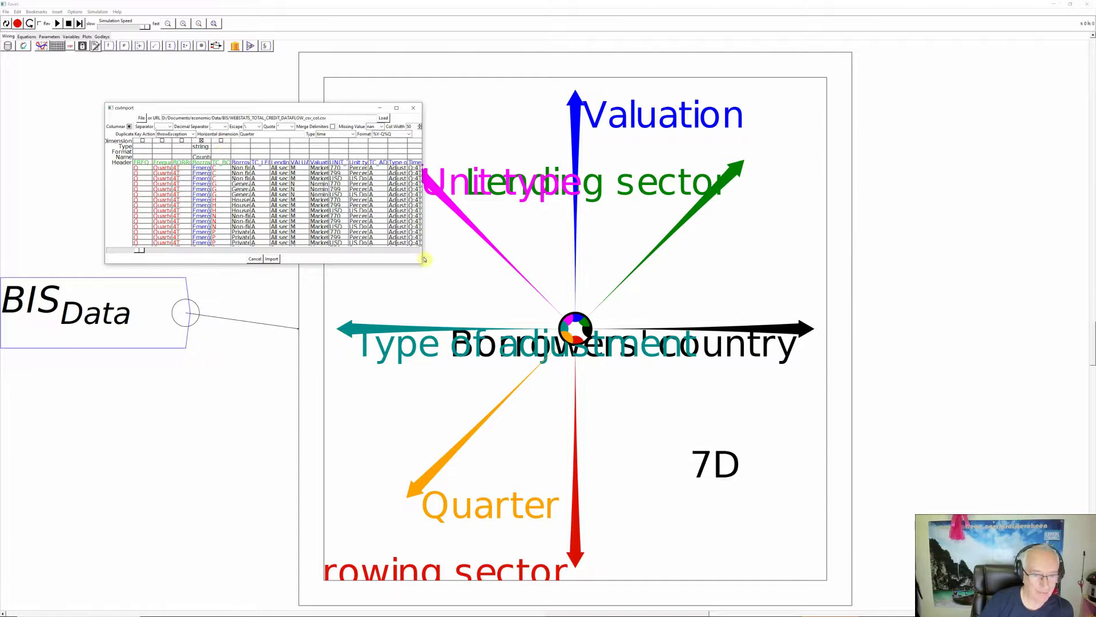
drag(422, 259, 616, 263)
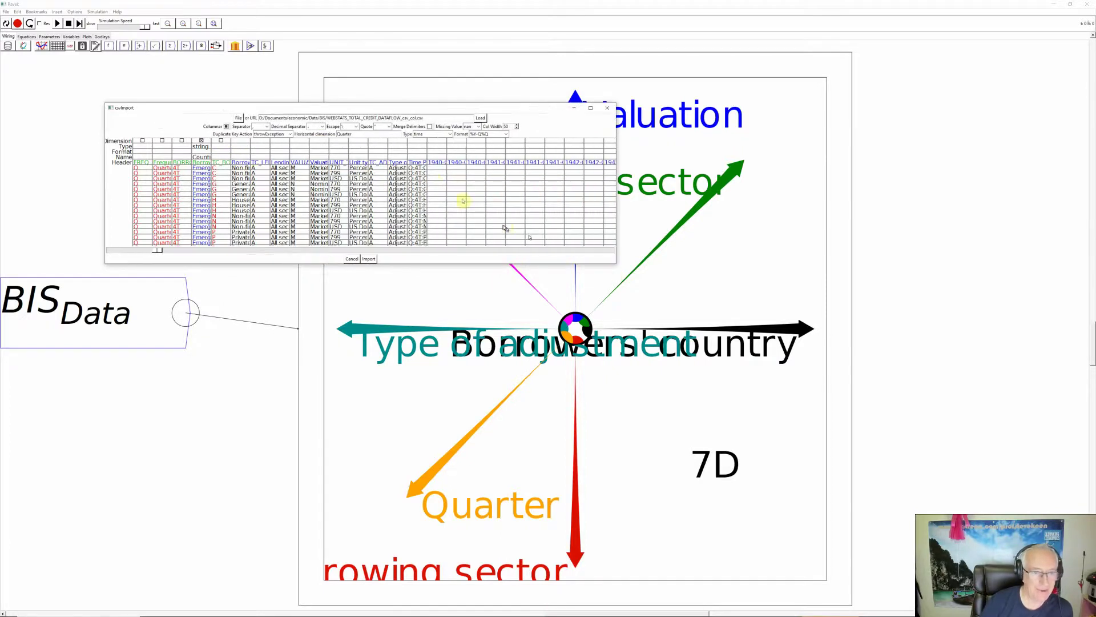
click(437, 167)
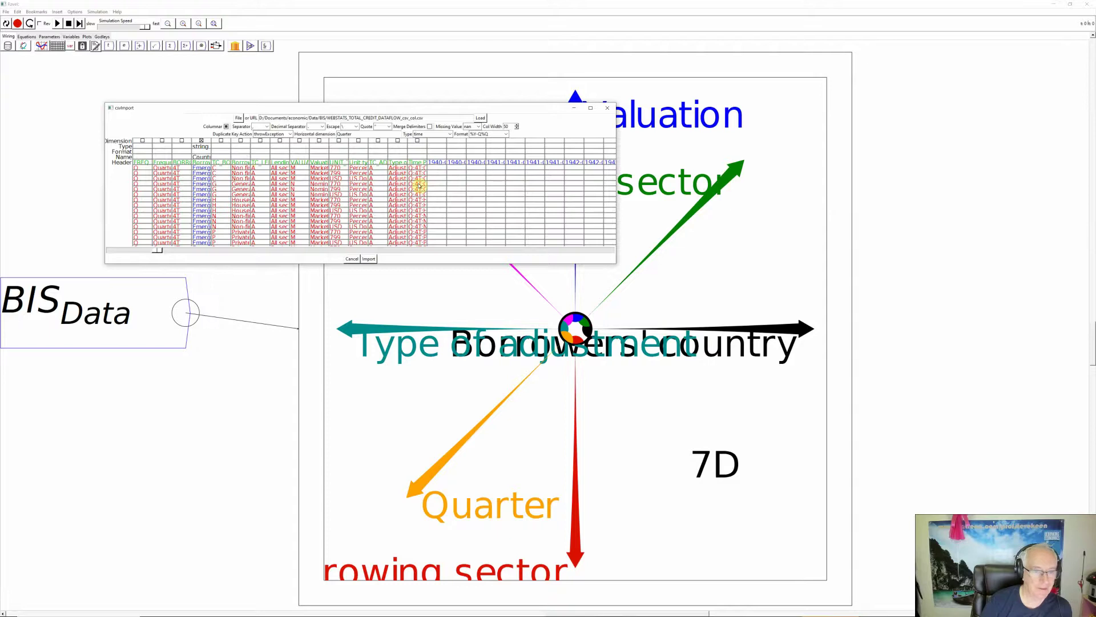
click(451, 171)
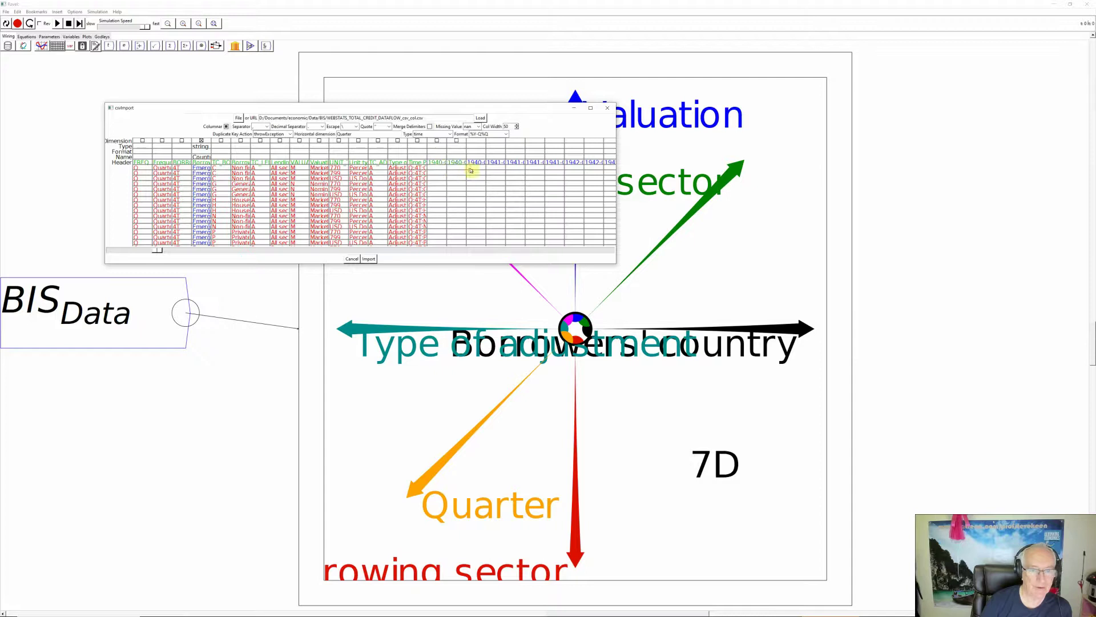
click(439, 170)
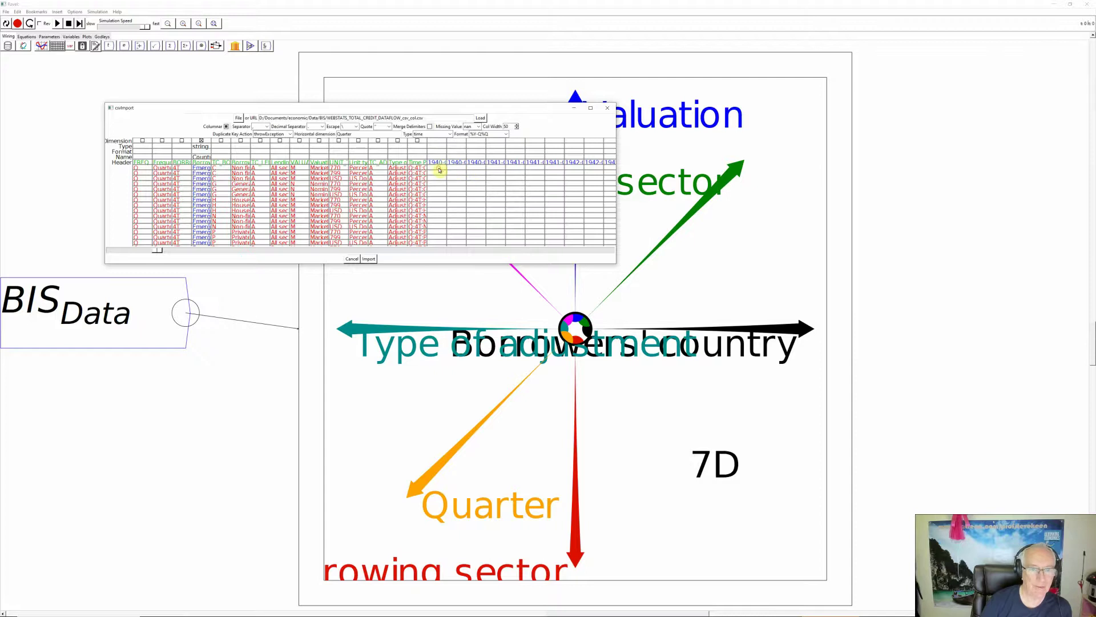
Mark the Borrowing sector column as a dimension and check that its name entry reads Sector.
click(241, 141)
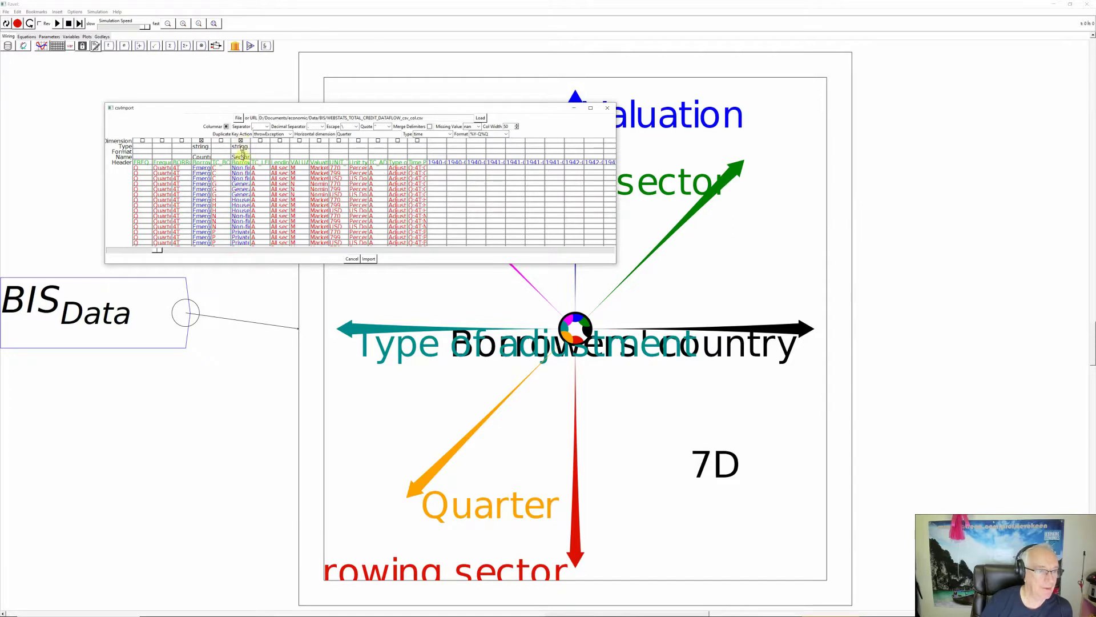
click(242, 158)
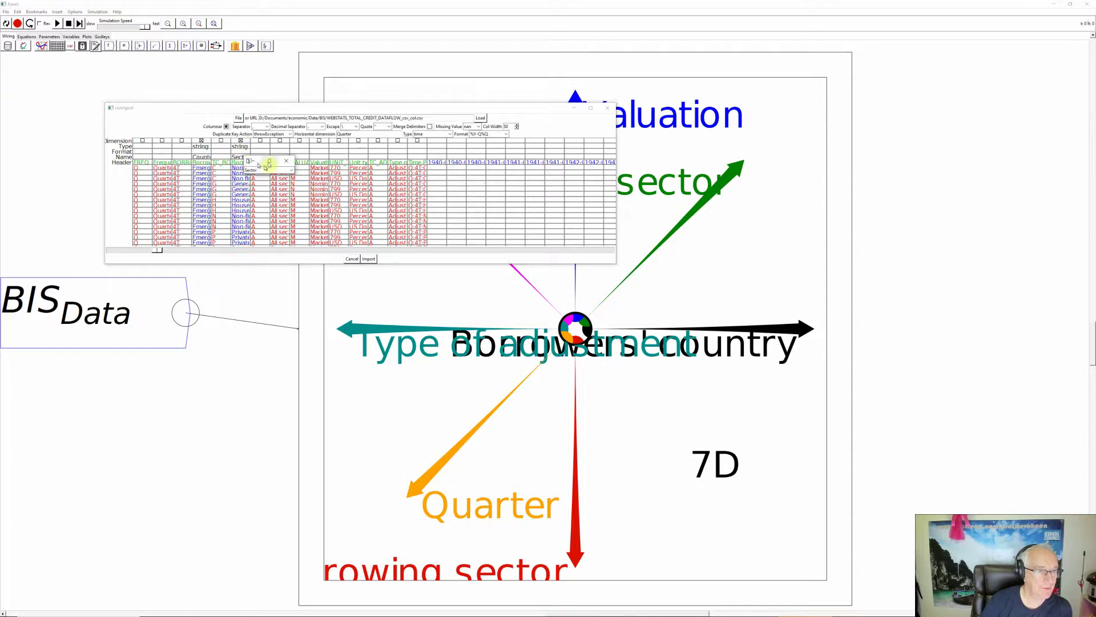
click(283, 164)
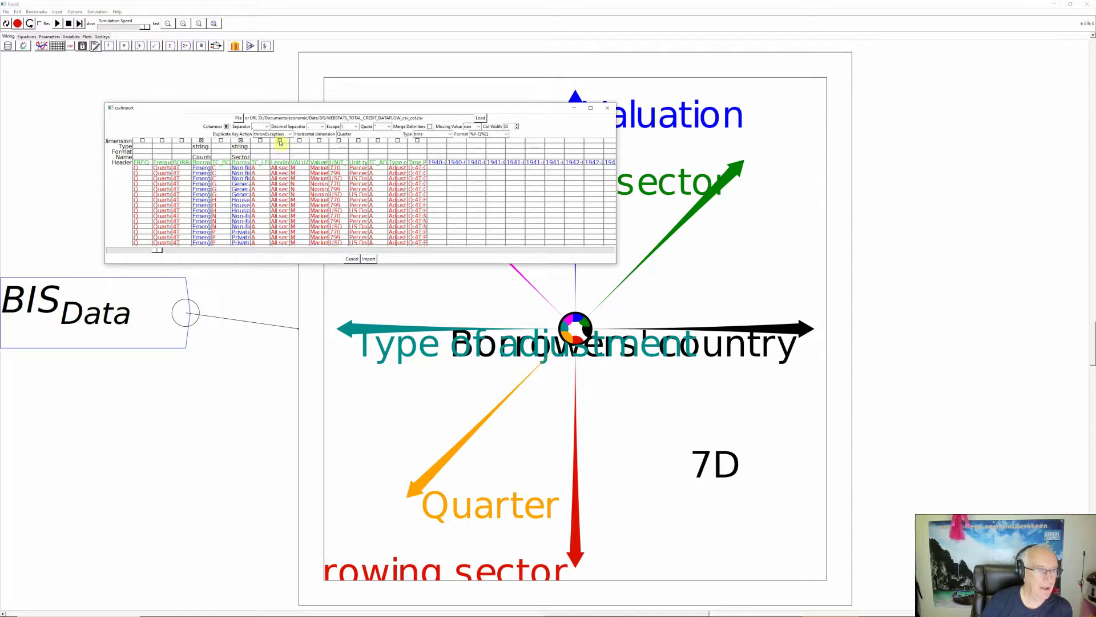
Mark the Lending sector column as a dimension and rename it Lender.
click(281, 143)
click(284, 158)
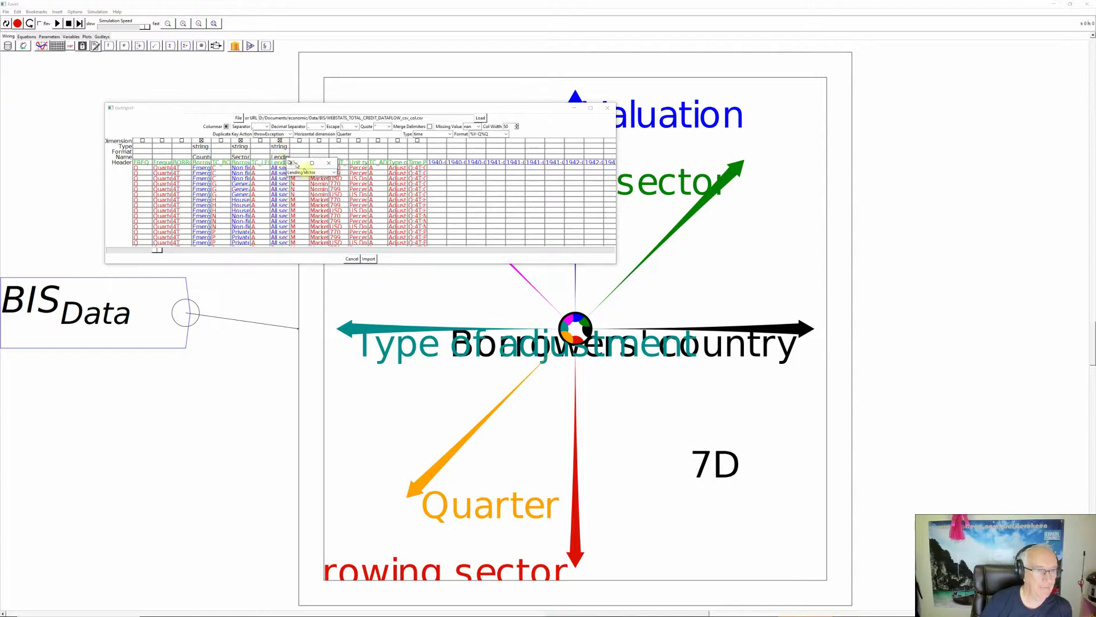
click(319, 172)
key(BackSpace)
key(BackSpace)
key(BackSpace)
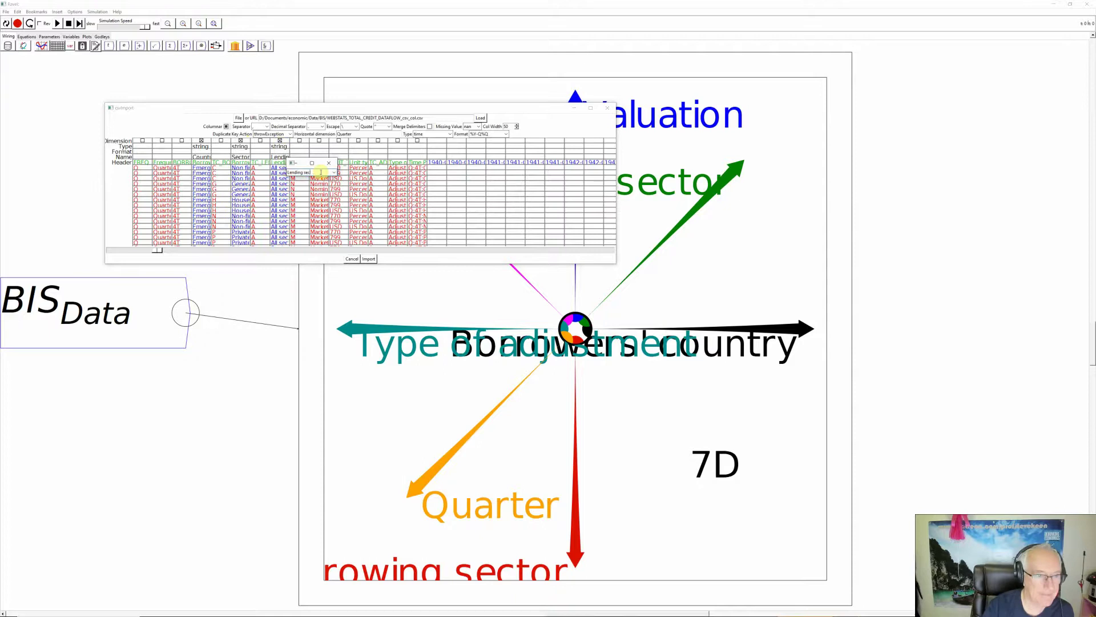
text(er)
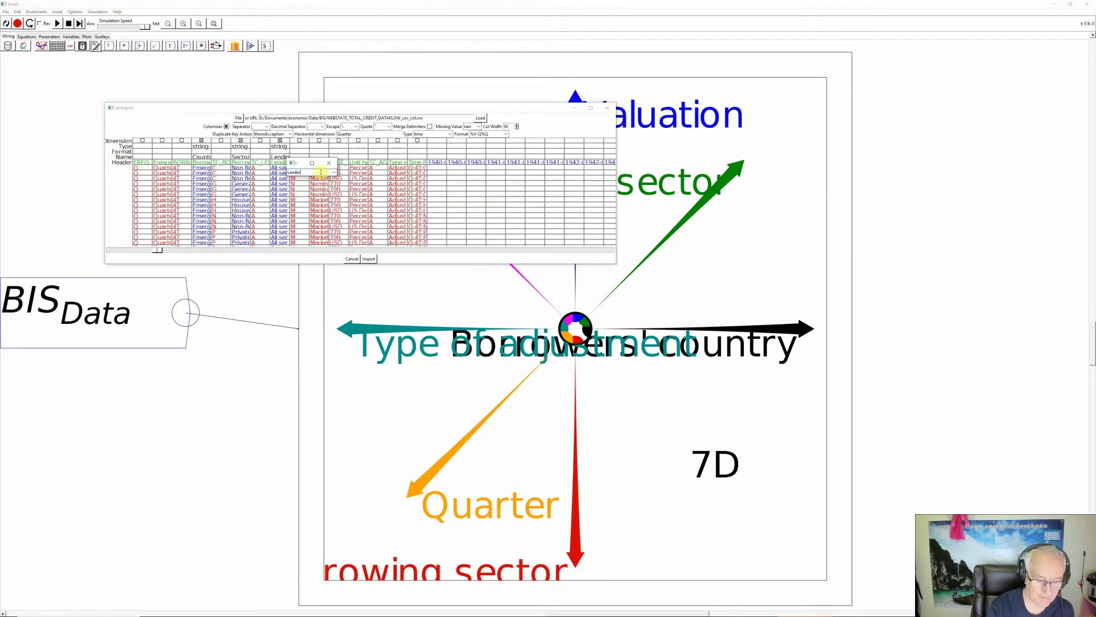
key(Return)
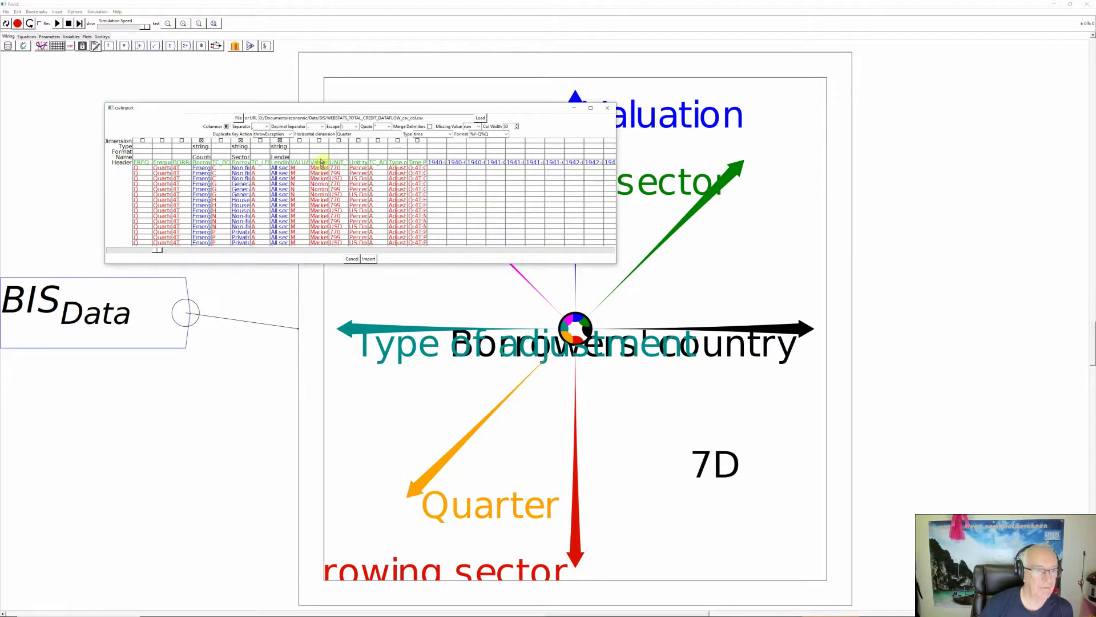
Mark the Valuation and Unit type columns as dimensions, keeping the name Valuation and naming the other Unit.
click(323, 162)
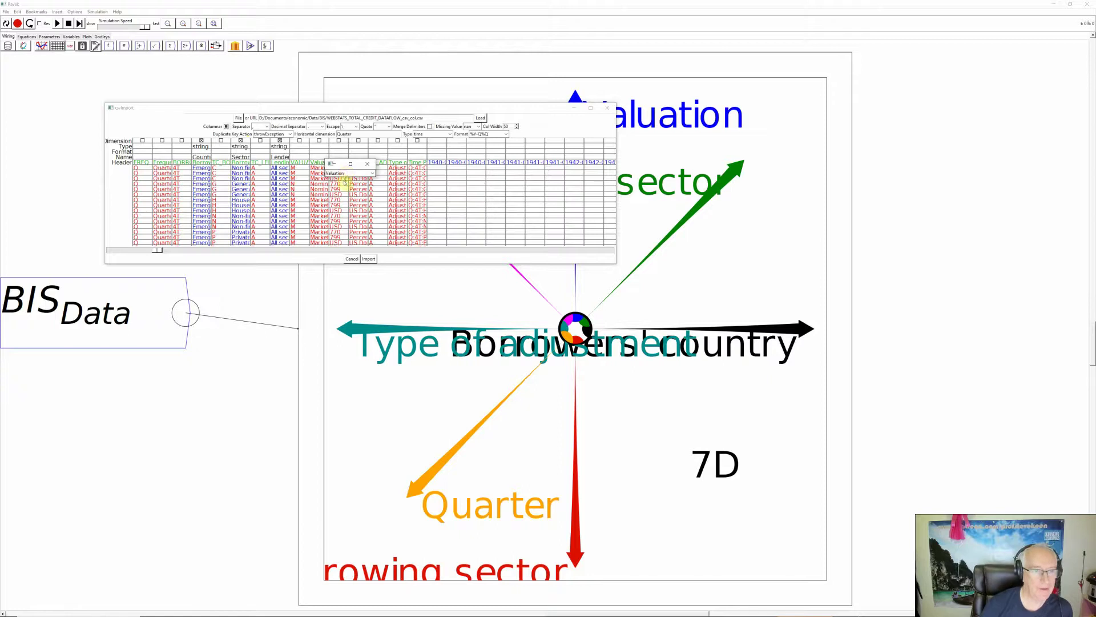
key(Return)
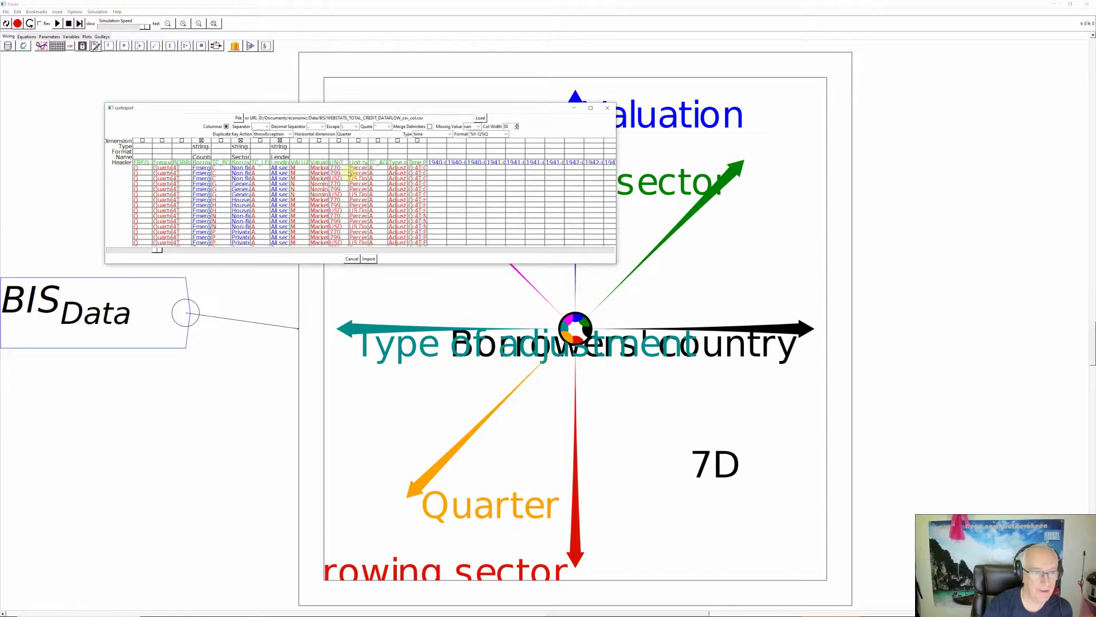
click(319, 141)
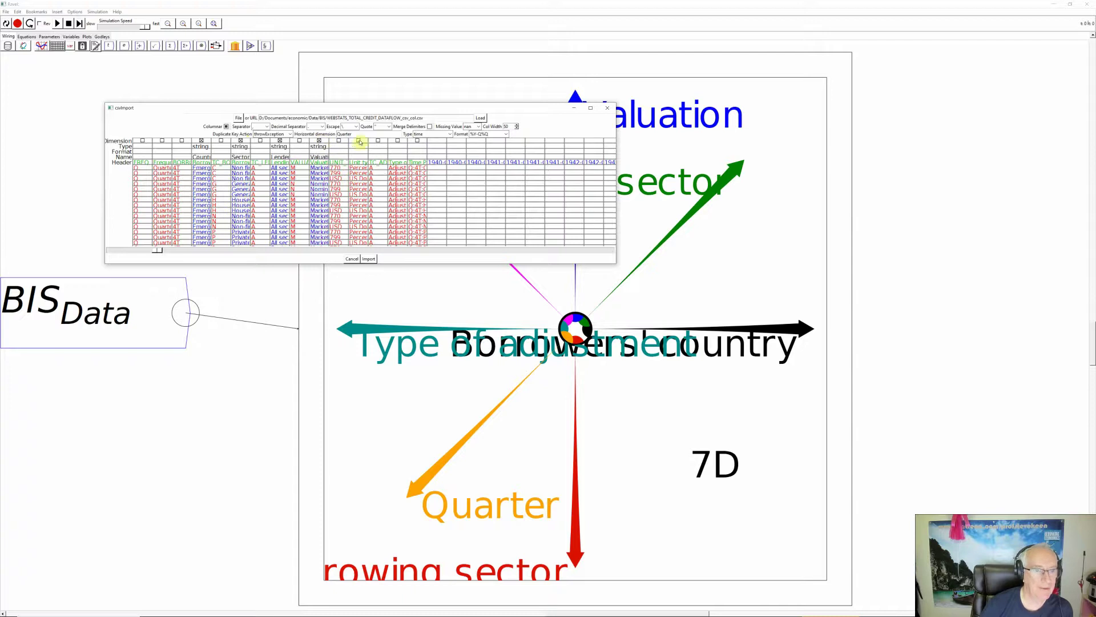
click(360, 141)
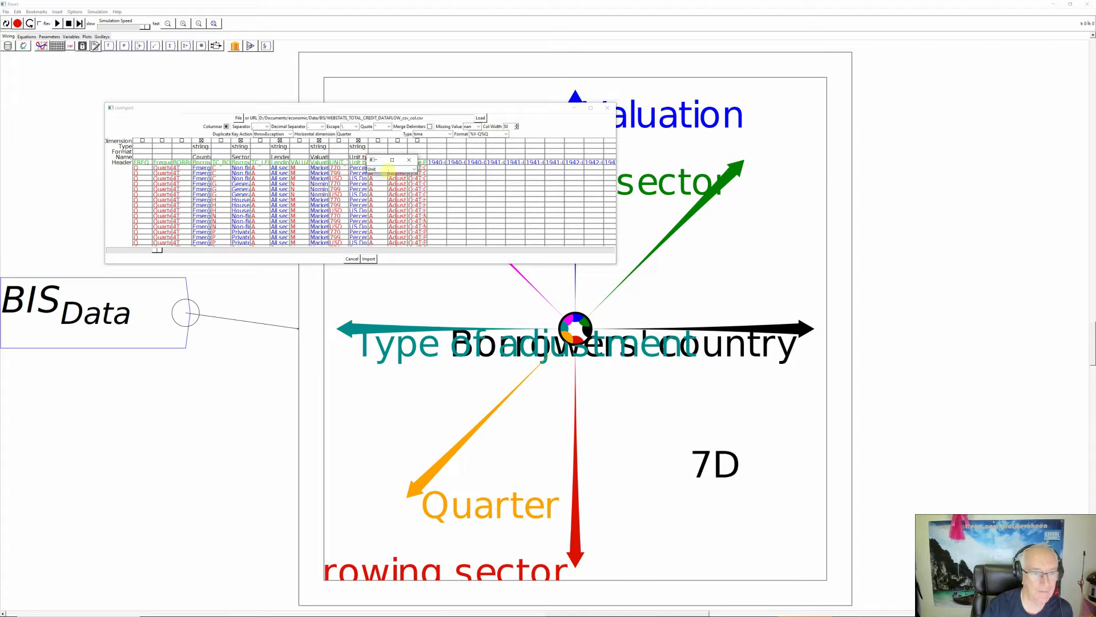
key(Return)
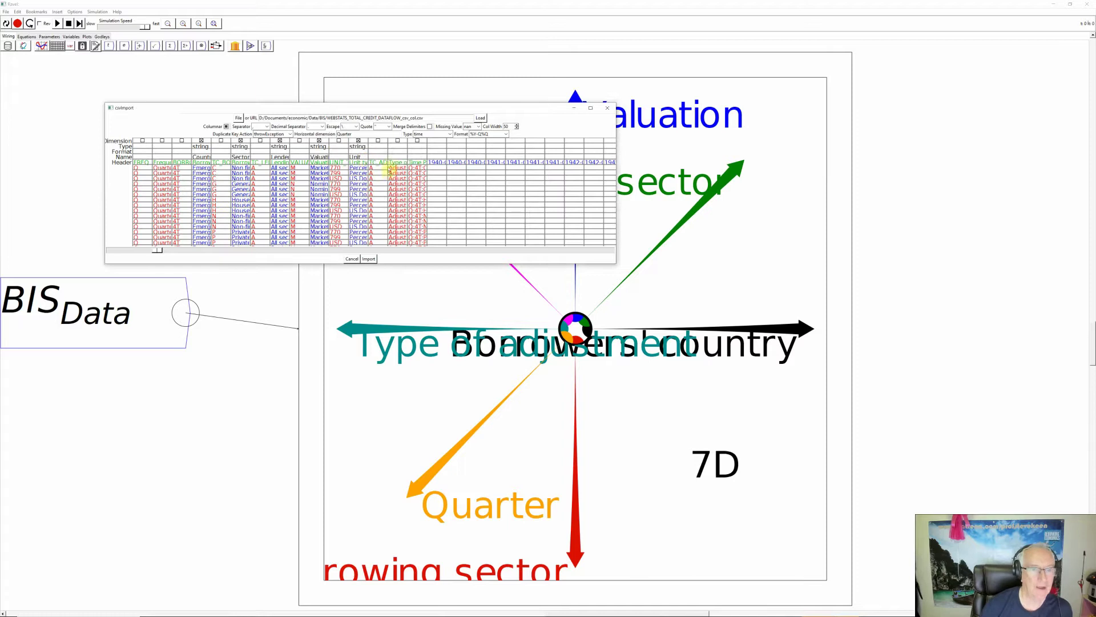
Mark the Type of adjustment column as a dimension and rename it Adjustment.
click(394, 164)
click(397, 140)
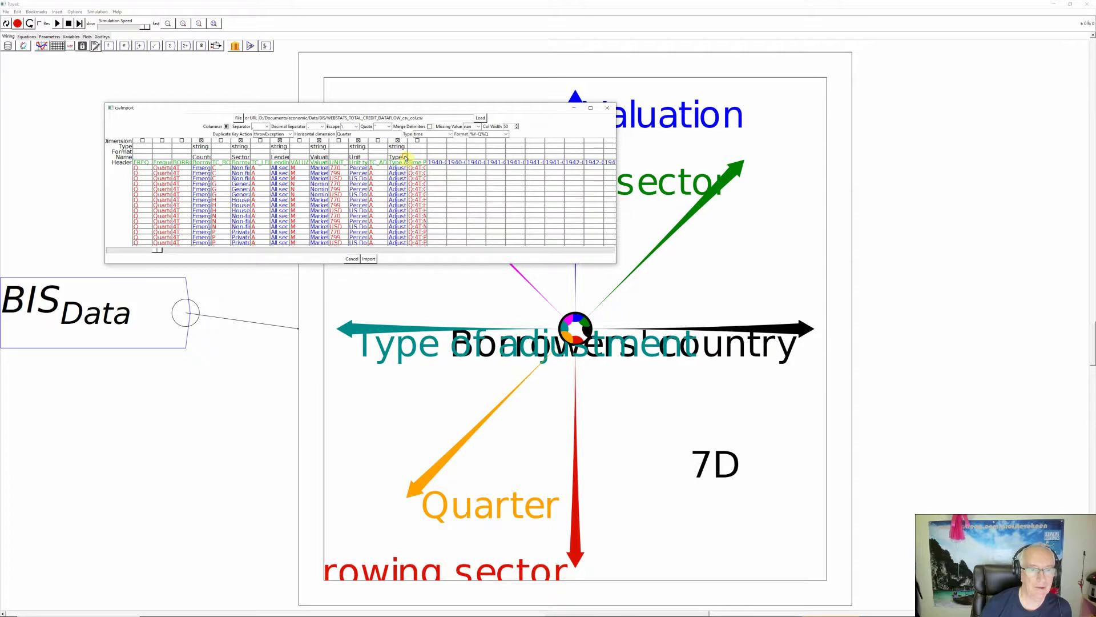
click(405, 158)
drag(423, 170, 394, 170)
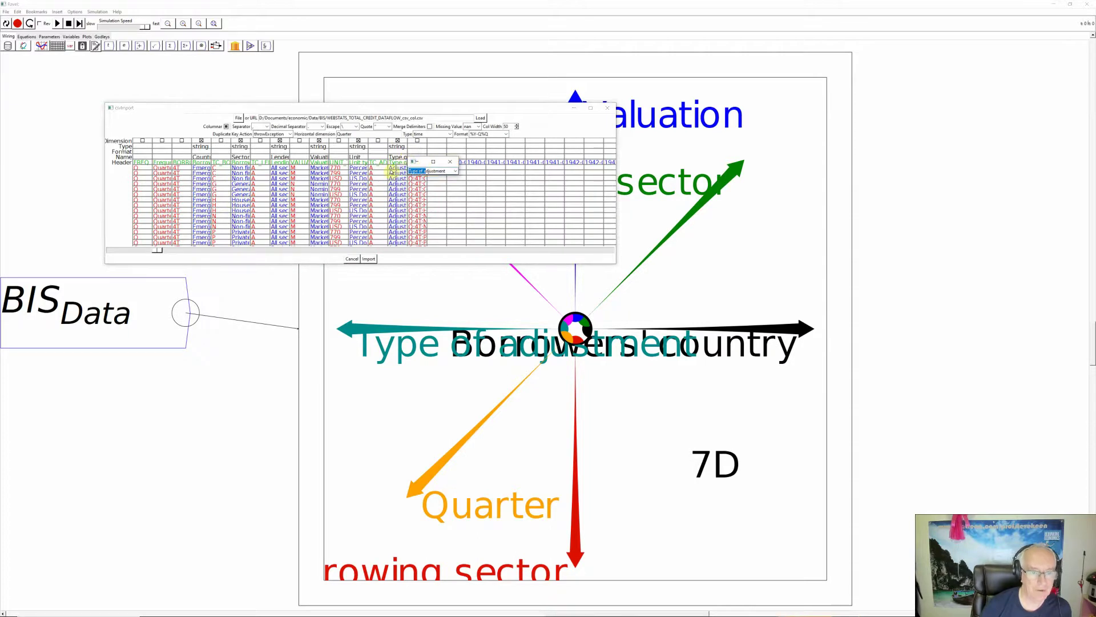
text(A)
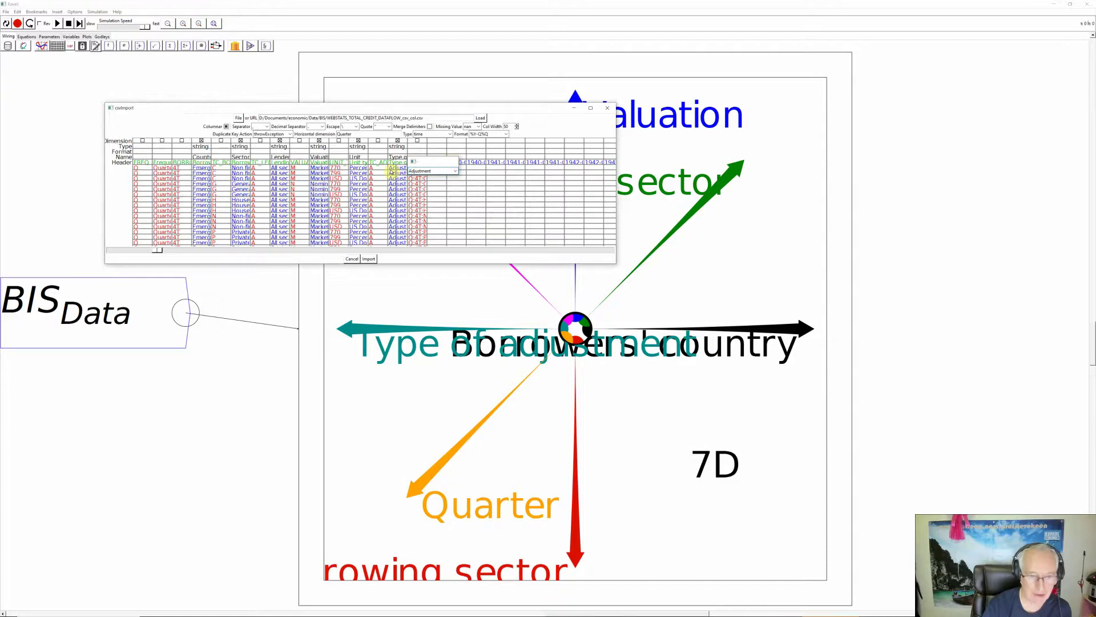
key(Return)
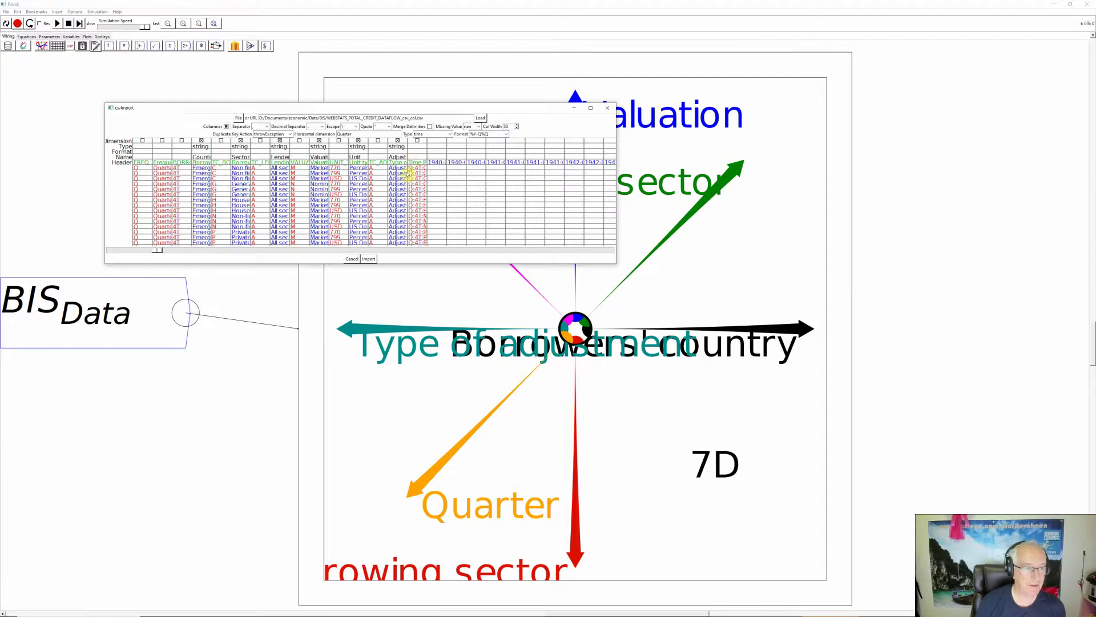
Import the BIS CSV with the shortened dimension names and move the slice handle further out on the Ravel's Unit axis.
drag(313, 110, 423, 97)
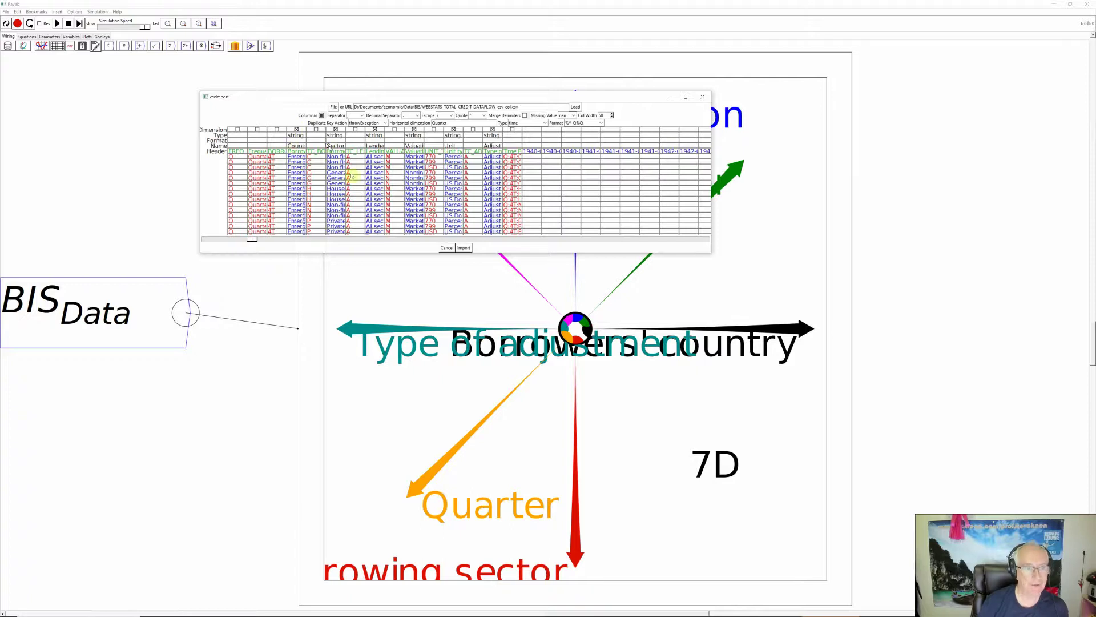
drag(379, 99, 459, 233)
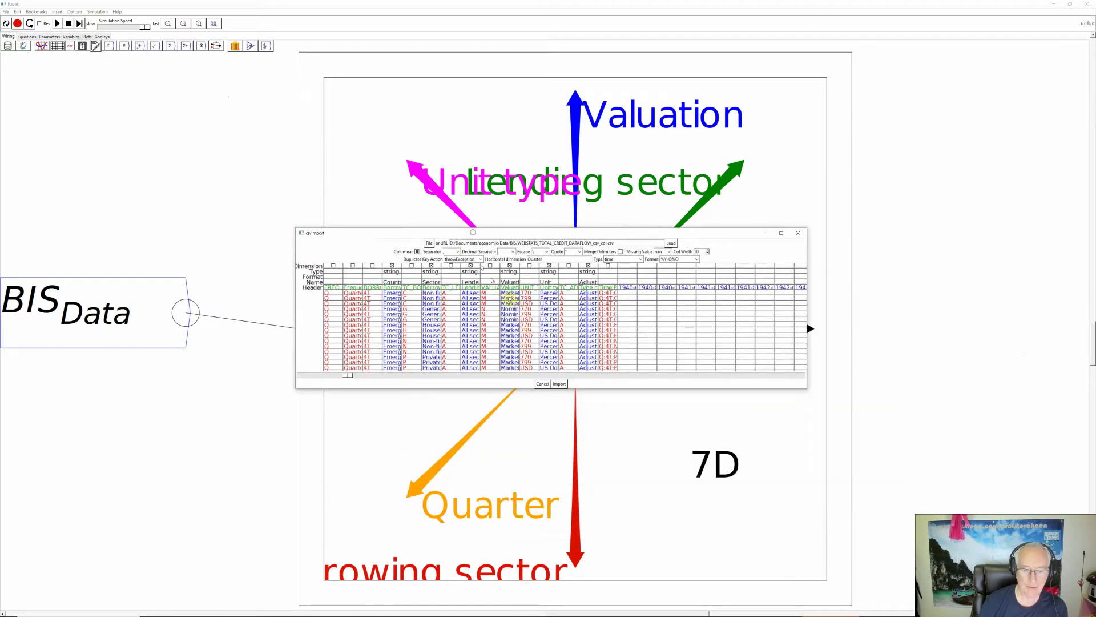
click(559, 384)
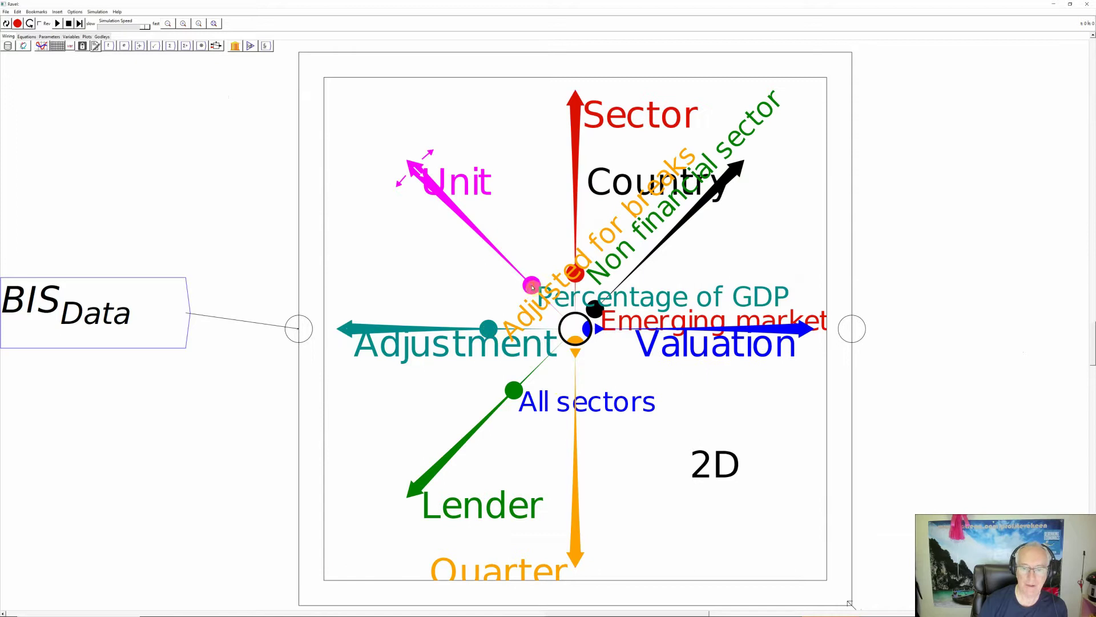
drag(531, 287, 509, 255)
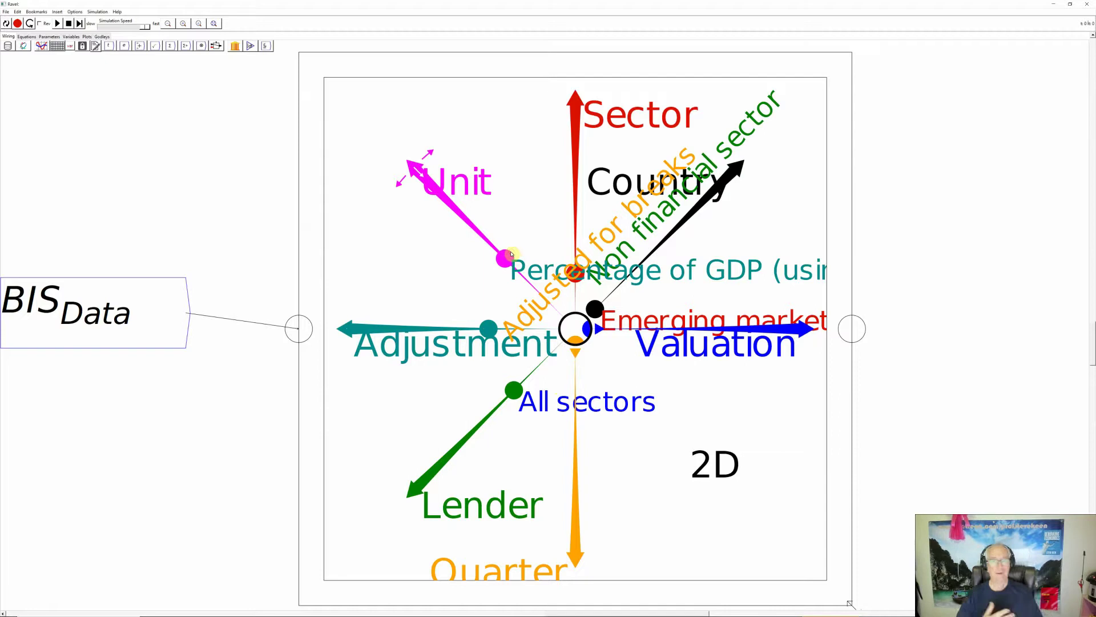
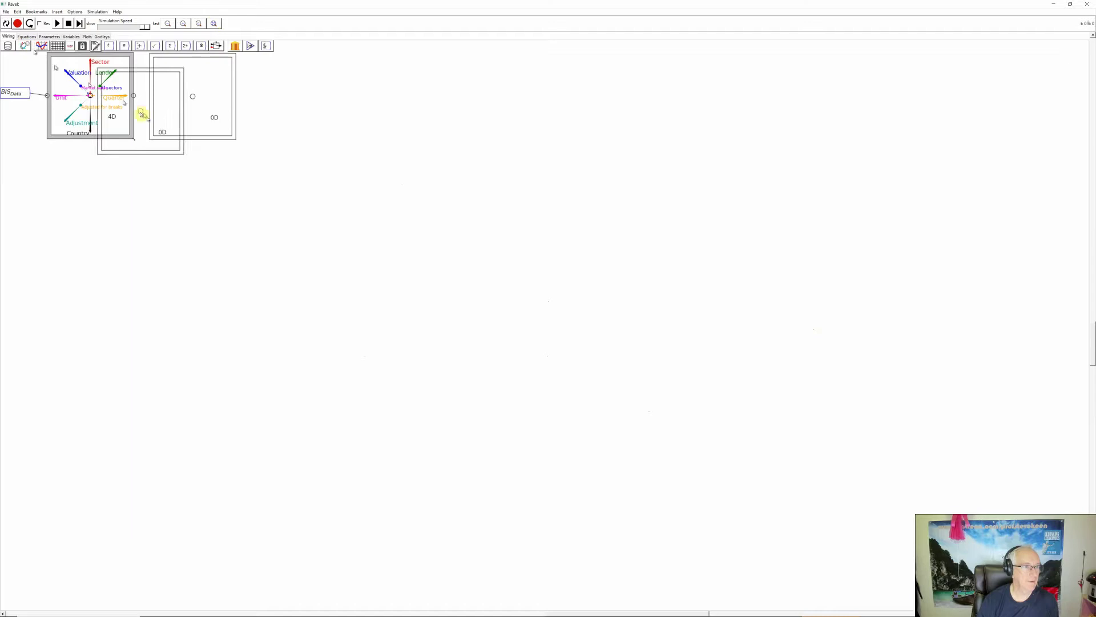
Place another Ravel below the upper empty one and move the BIS data parameter with its Ravel down to sit between the two.
click(194, 194)
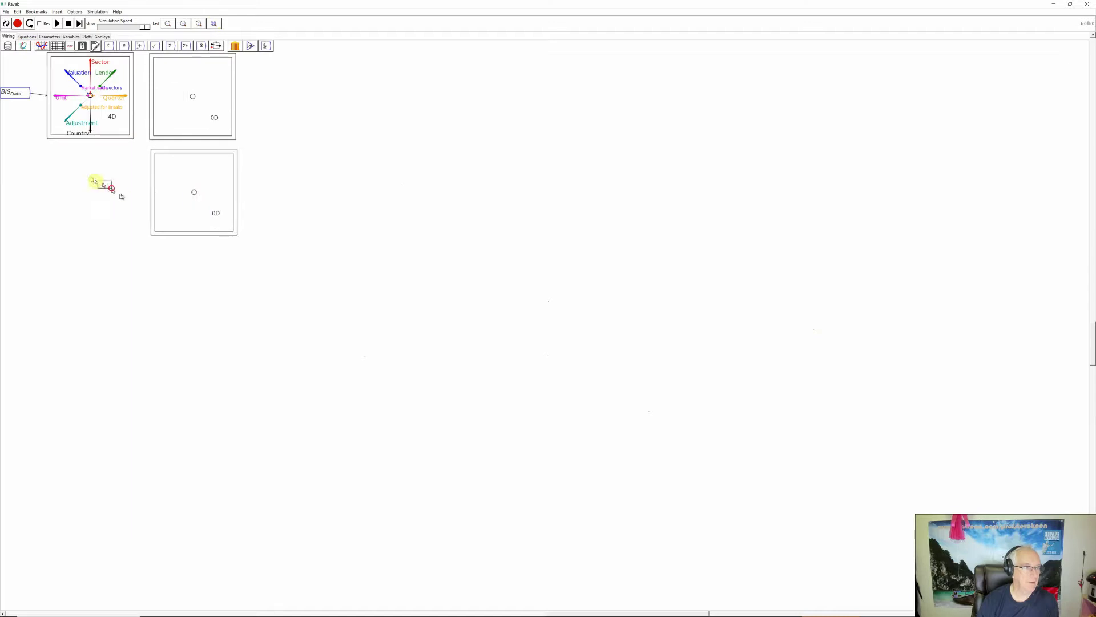
drag(112, 186, 20, 146)
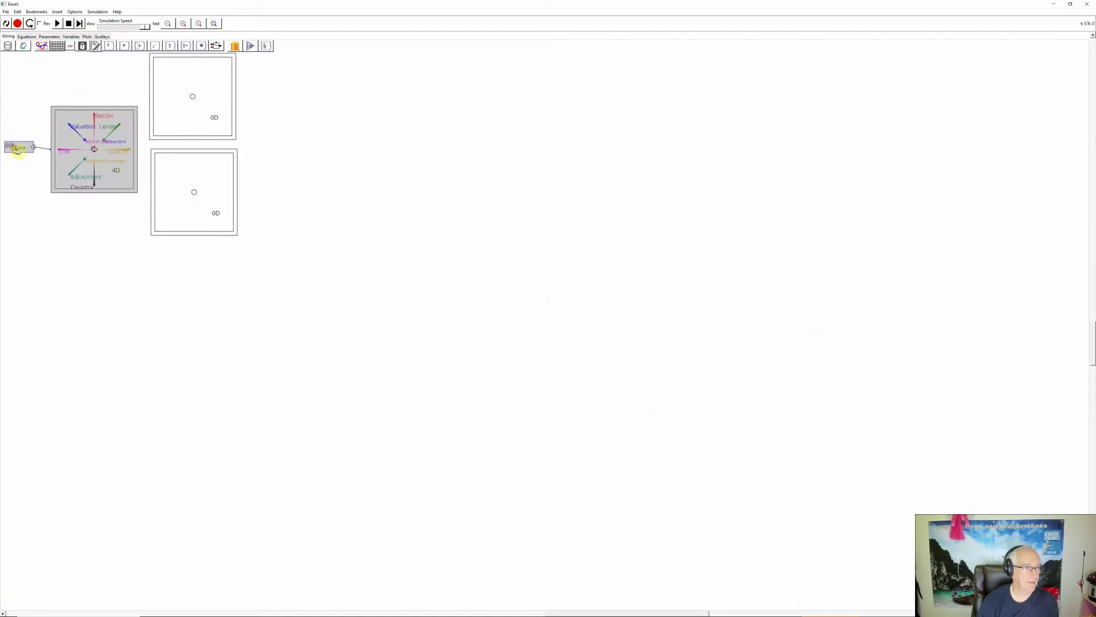
click(301, 159)
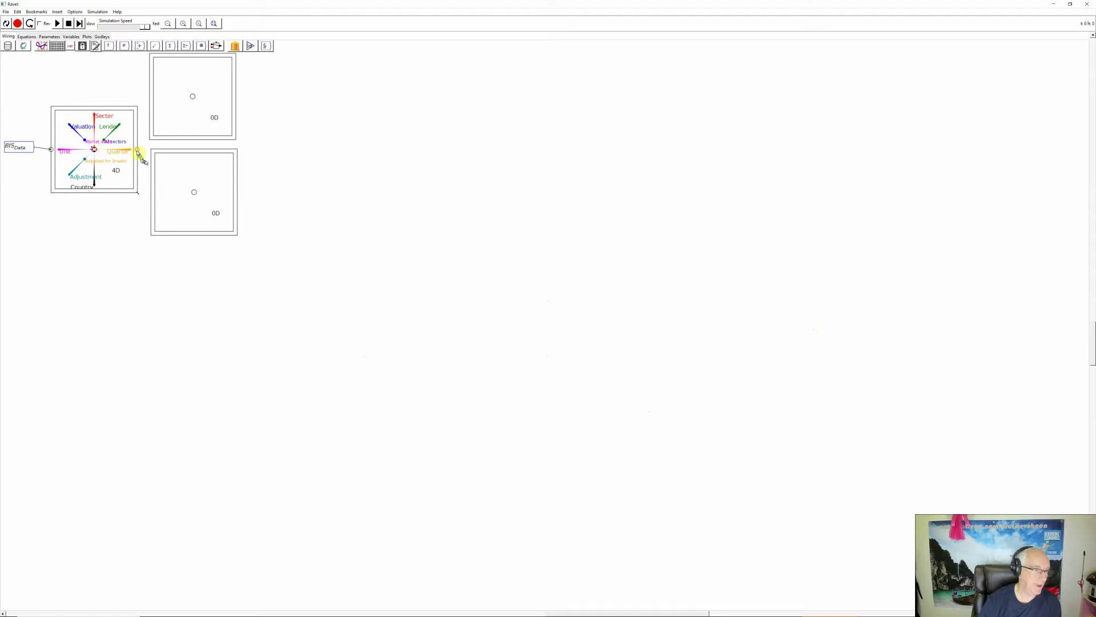
Wire the BIS data Ravel's output to both empty Ravels and reset the simulation to load their dimensions.
drag(137, 151, 147, 96)
drag(138, 151, 152, 190)
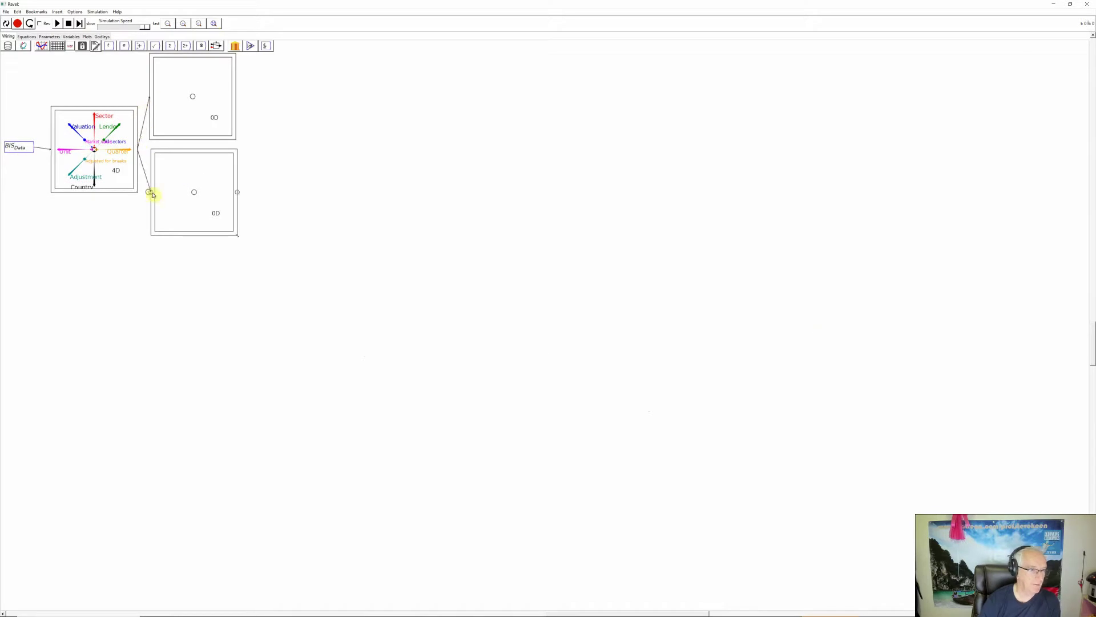
click(7, 23)
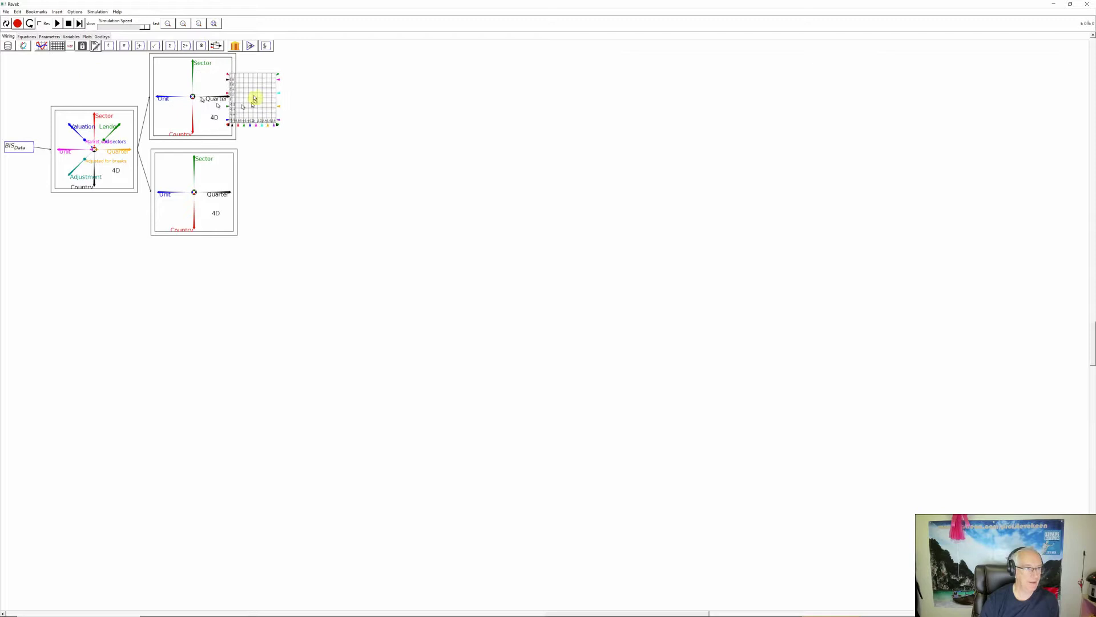
Place an enlarged plot beside the upper output Ravel, wire that Ravel to it, and reset the simulation to draw the data.
click(280, 84)
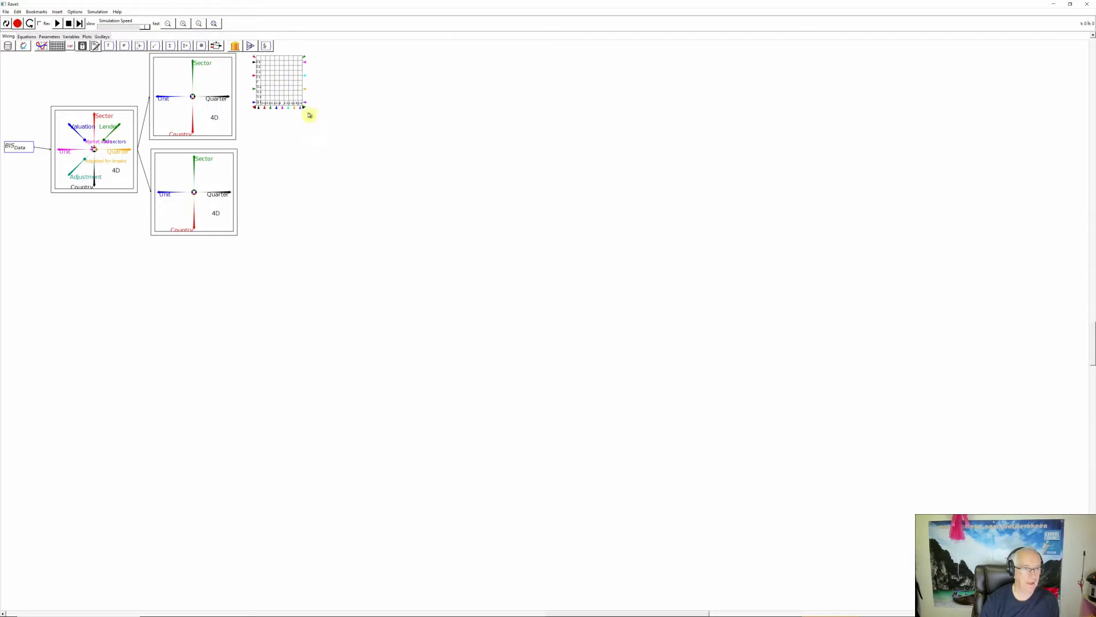
drag(308, 113, 348, 134)
drag(235, 96, 253, 85)
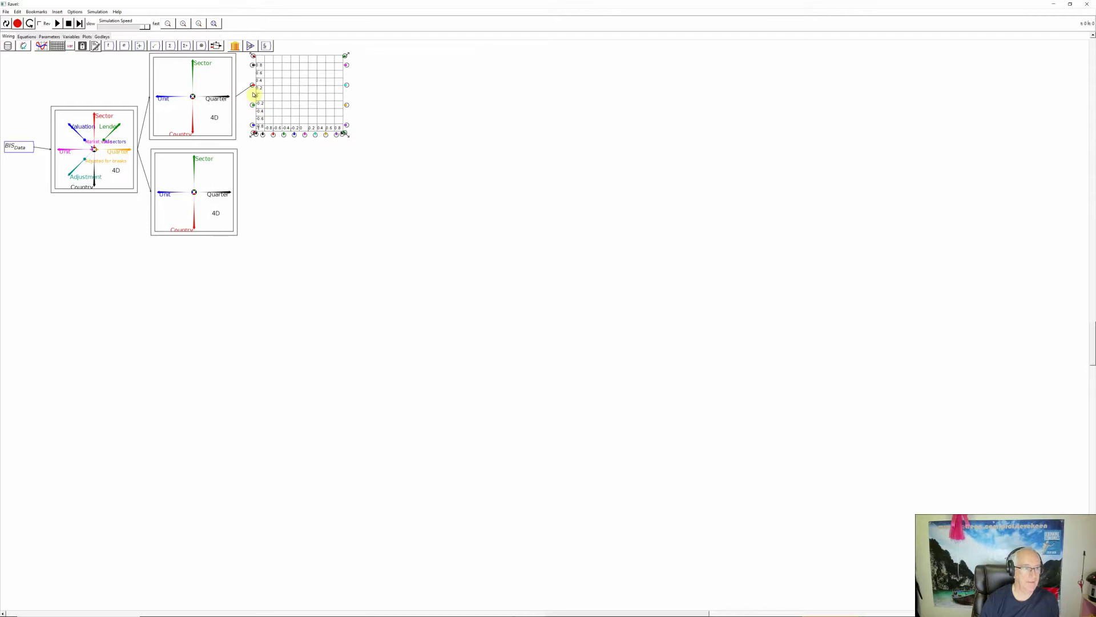
click(5, 24)
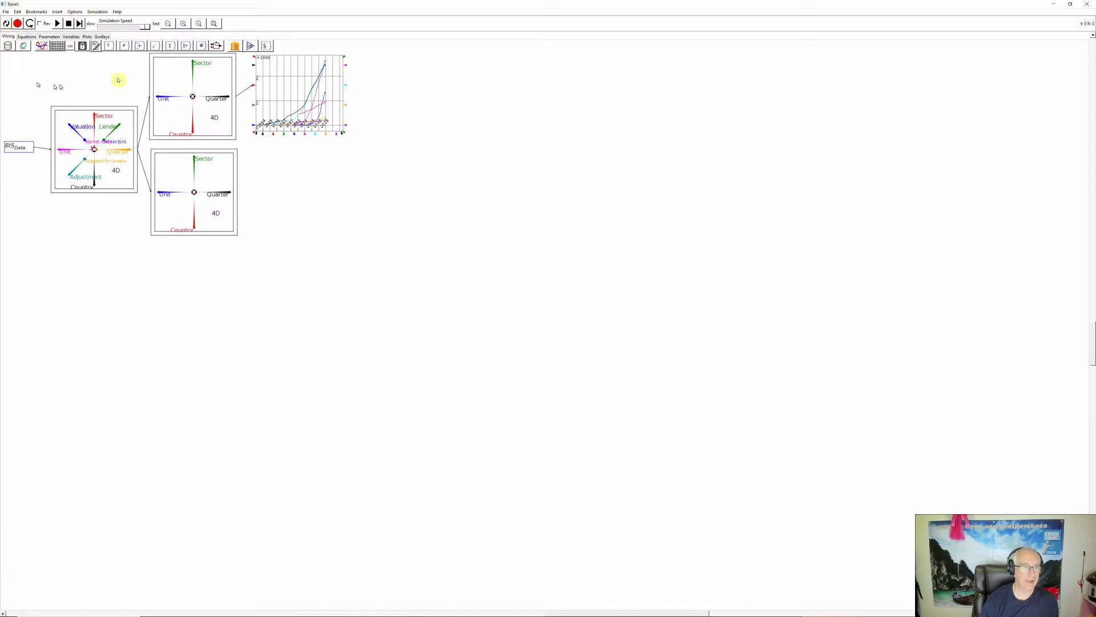
click(214, 24)
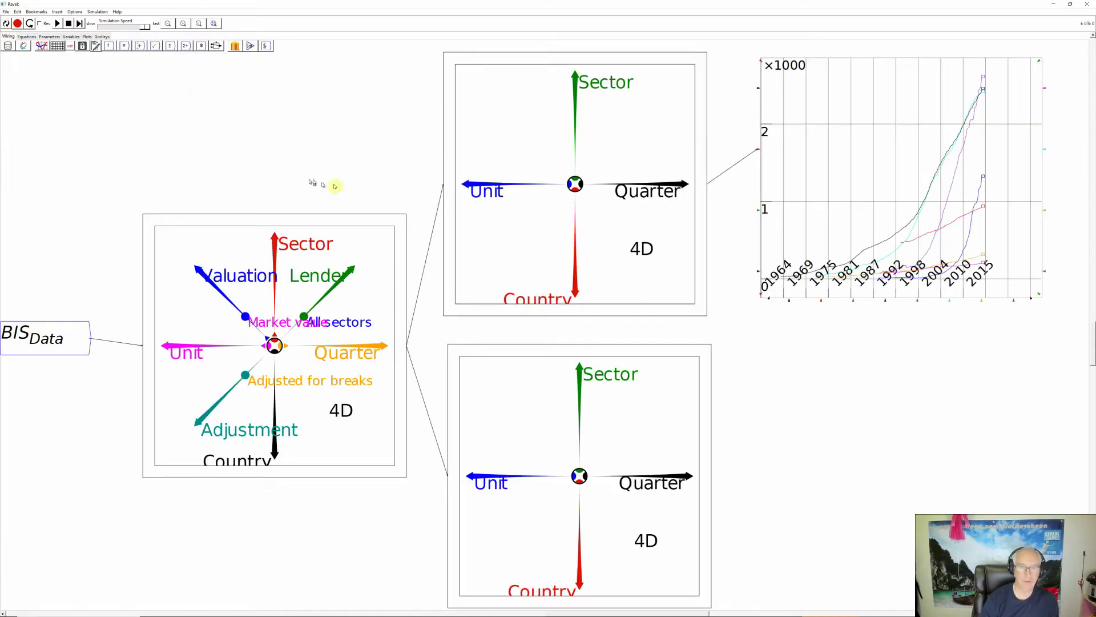
Sort the Quarter and Sector axes of the upper output Ravel in forward order.
right_click(624, 189)
mouse_move(657, 217)
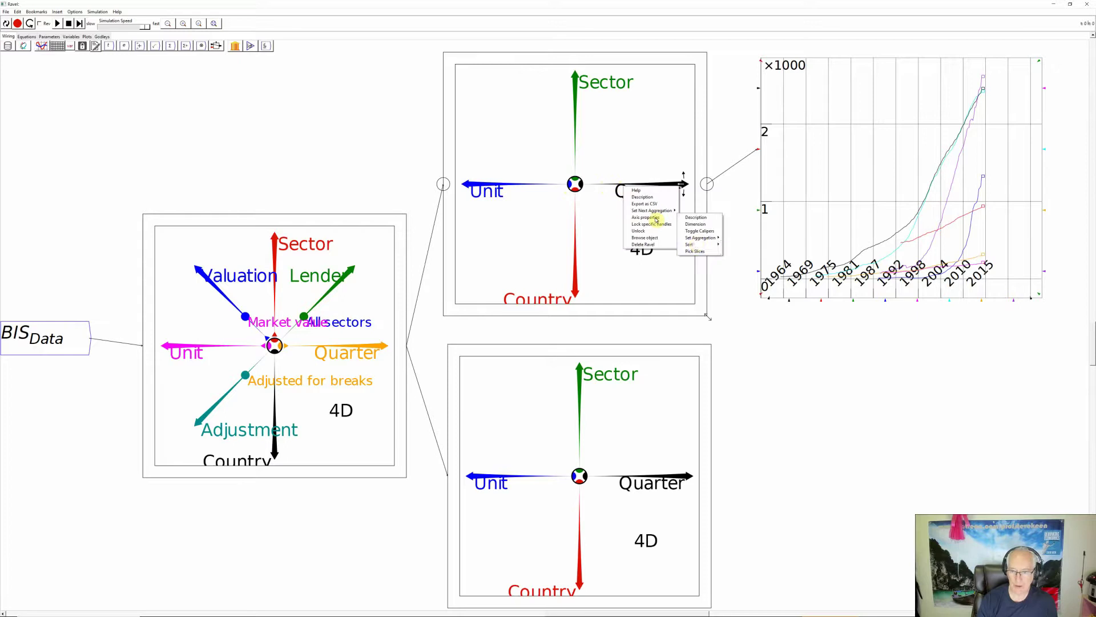
mouse_move(697, 244)
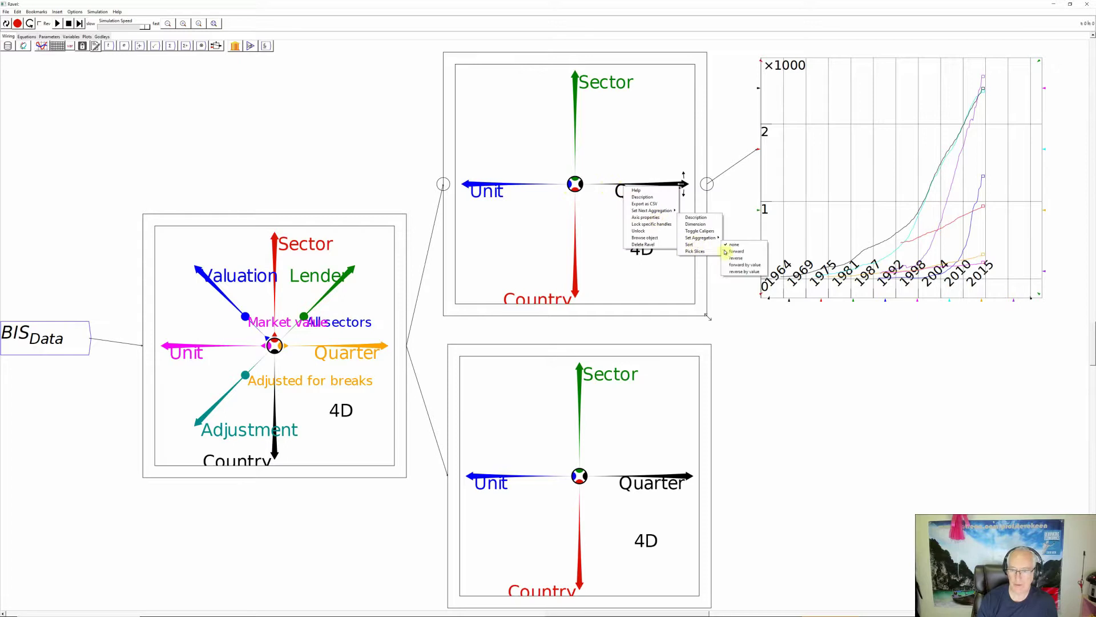
click(734, 251)
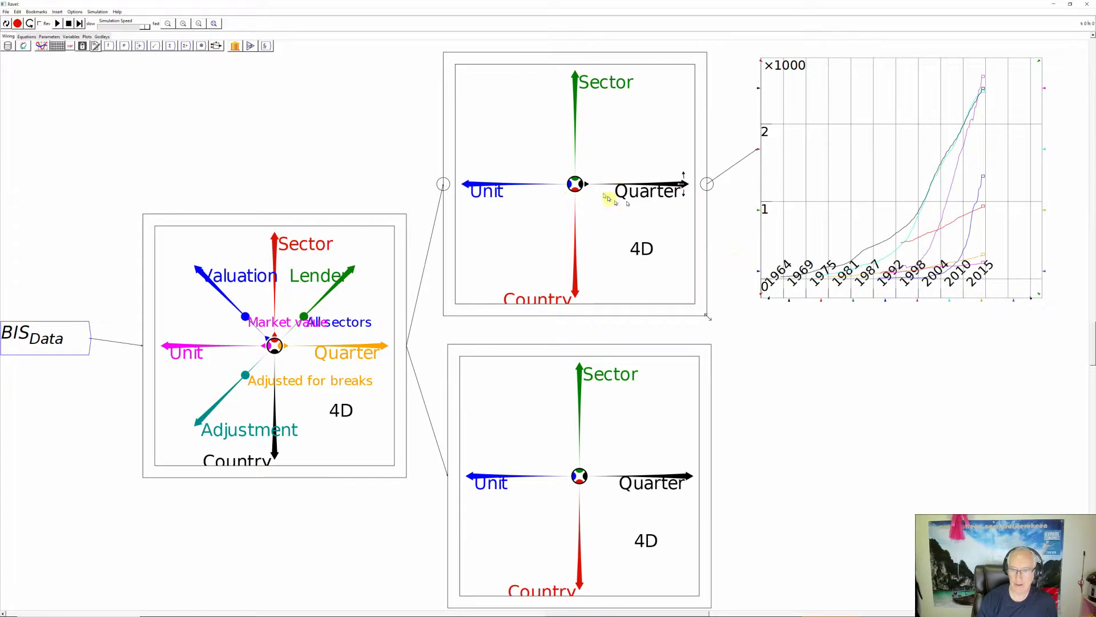
right_click(576, 126)
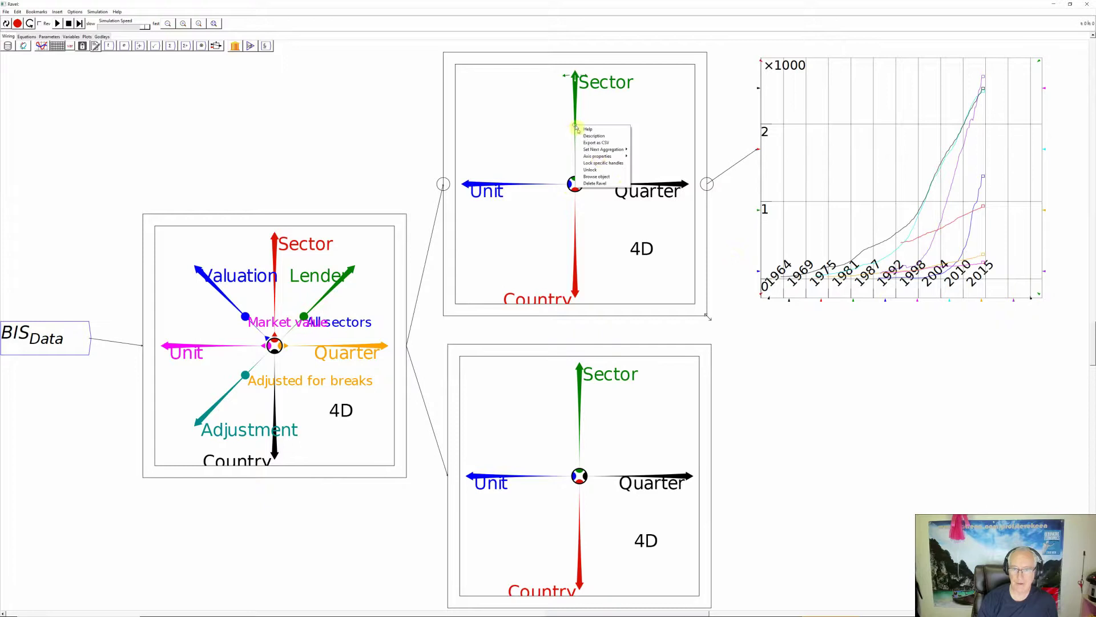
mouse_move(597, 156)
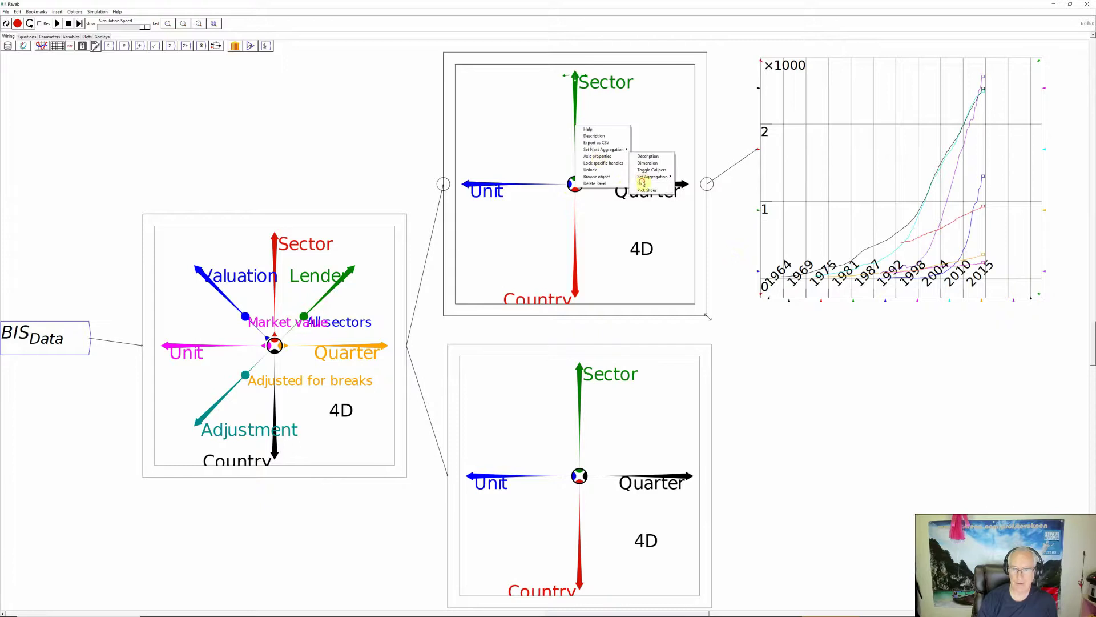
mouse_move(641, 183)
click(688, 192)
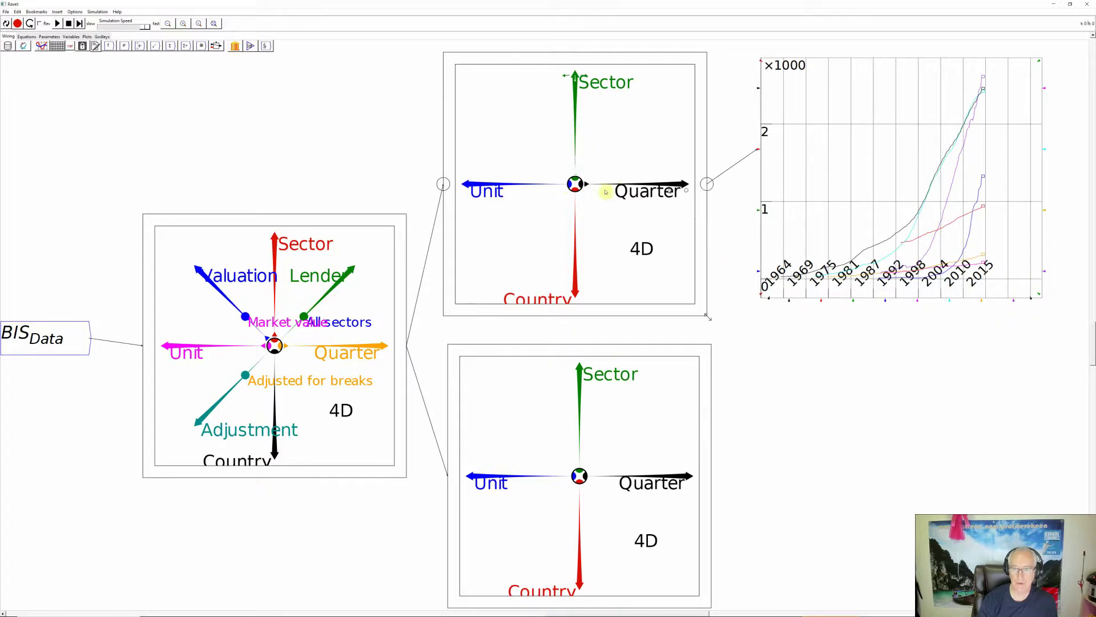
Sort the Unit and Country axes of the upper output Ravel in forward order.
right_click(526, 183)
mouse_move(543, 214)
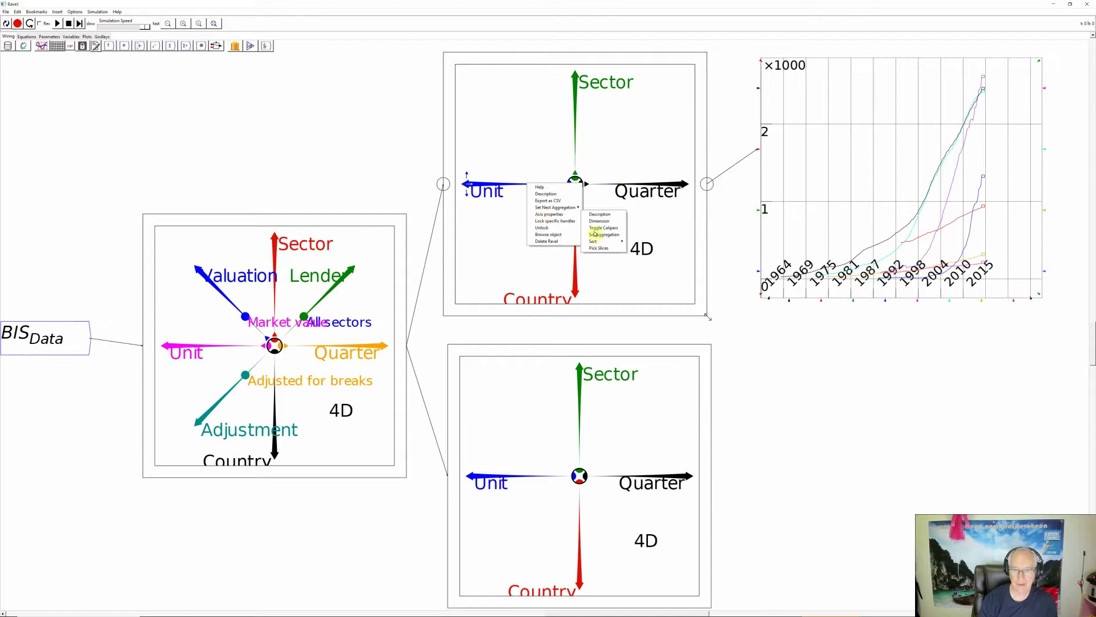
mouse_move(597, 241)
click(632, 248)
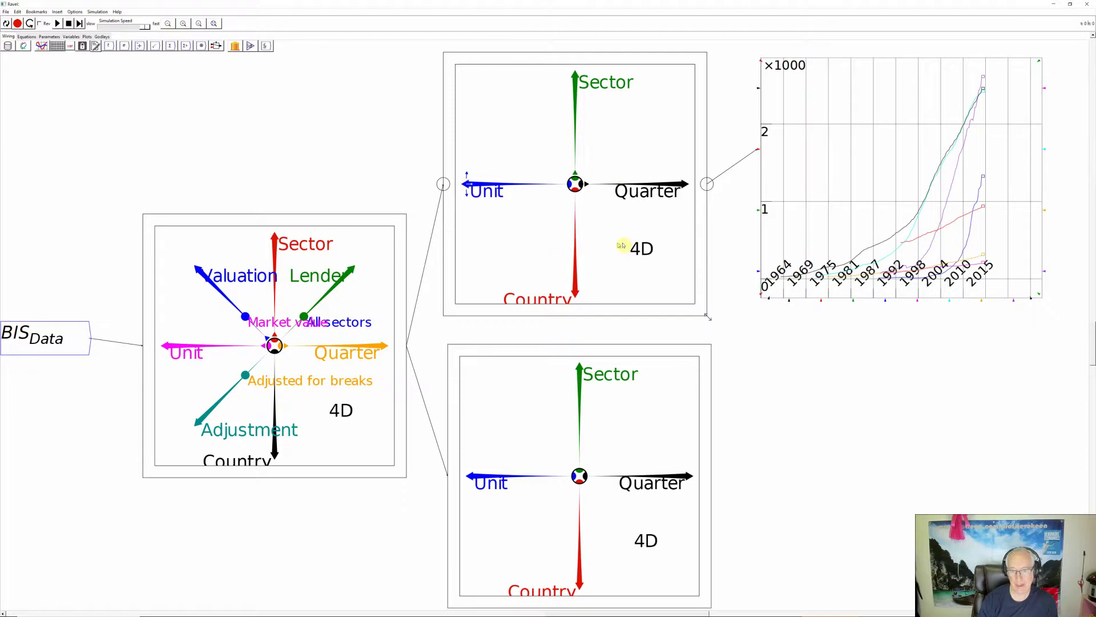
right_click(575, 262)
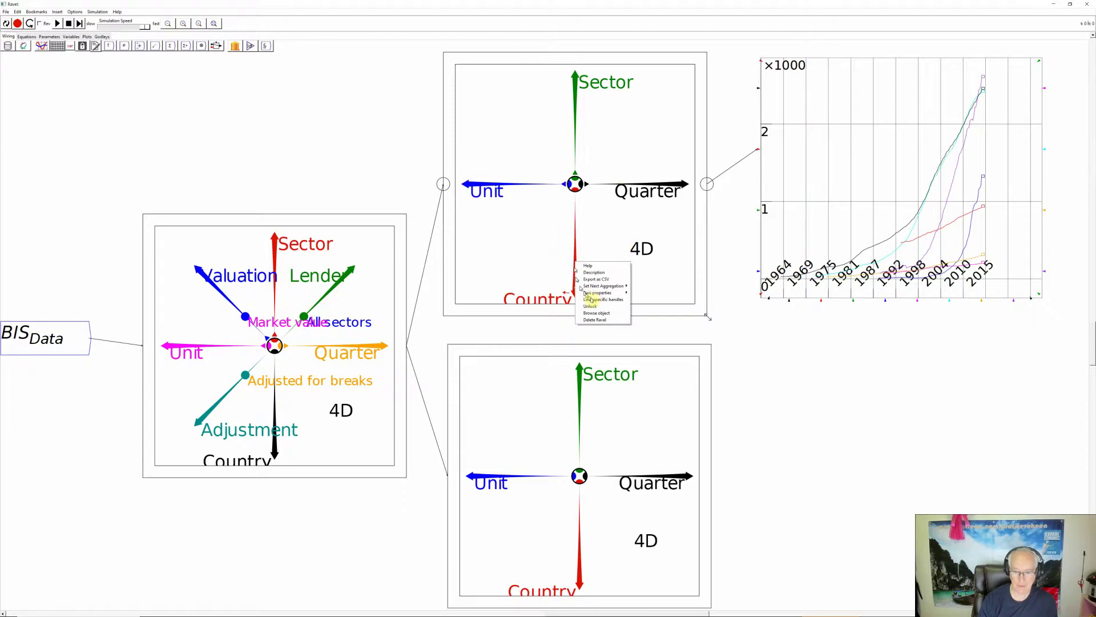
mouse_move(597, 292)
mouse_move(644, 320)
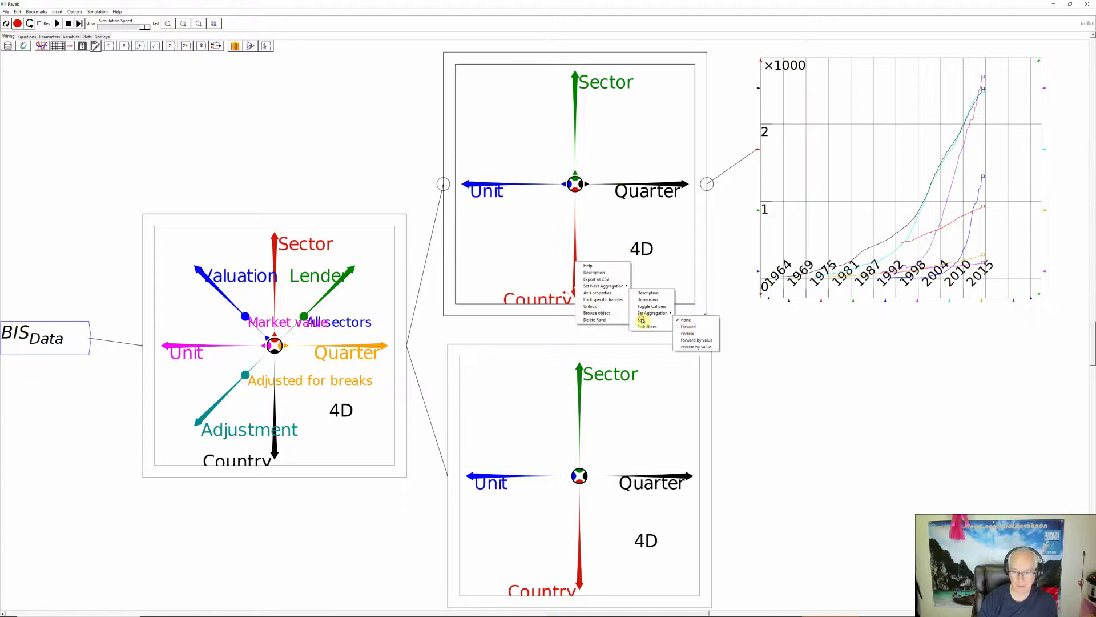
click(687, 327)
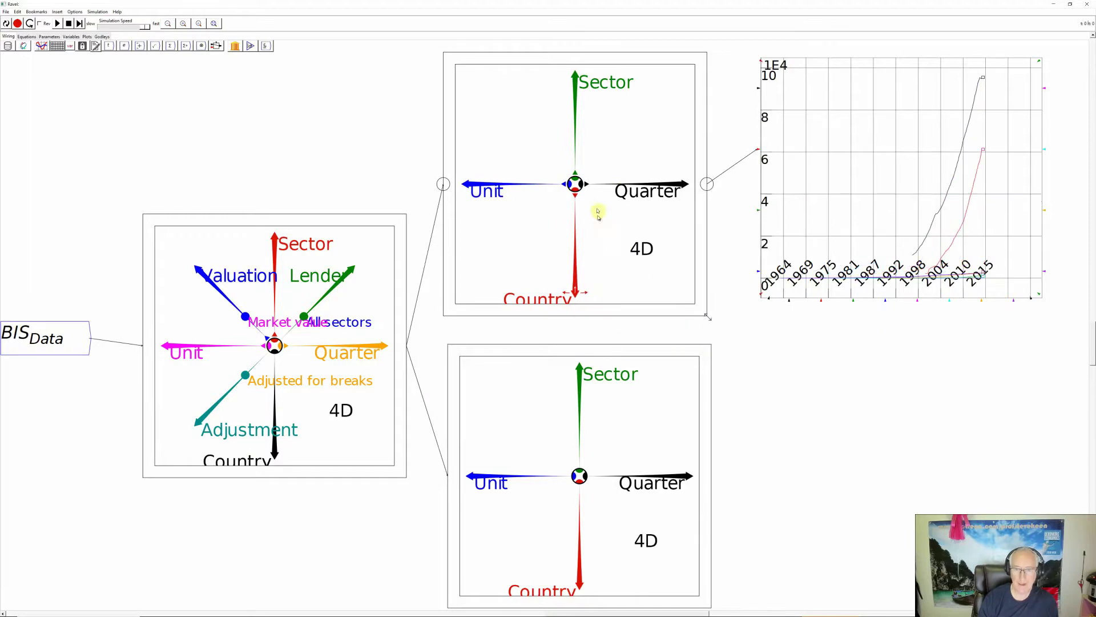
Slice the upper output Ravel's Unit axis at Percentage of GDP and swap its Country and Sector axes.
click(564, 186)
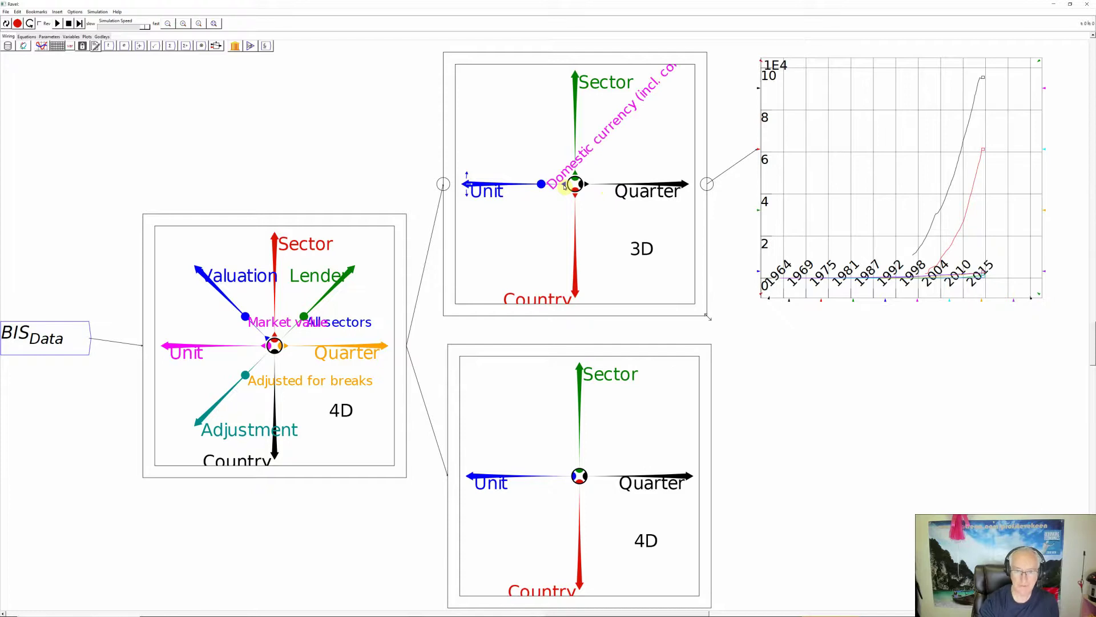
key(Left)
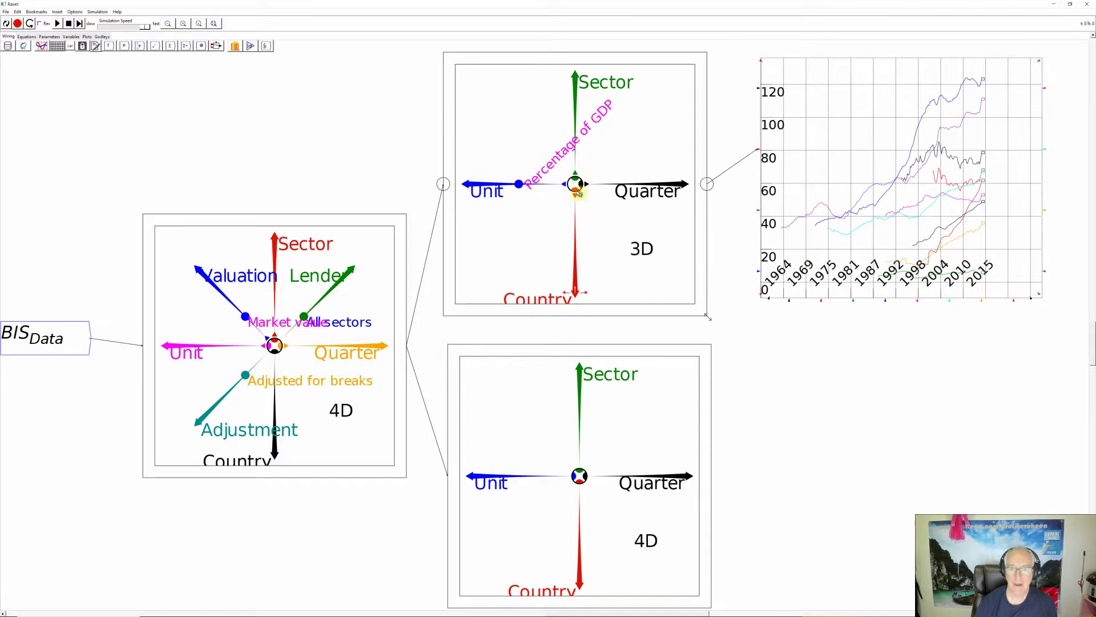
drag(576, 192, 575, 294)
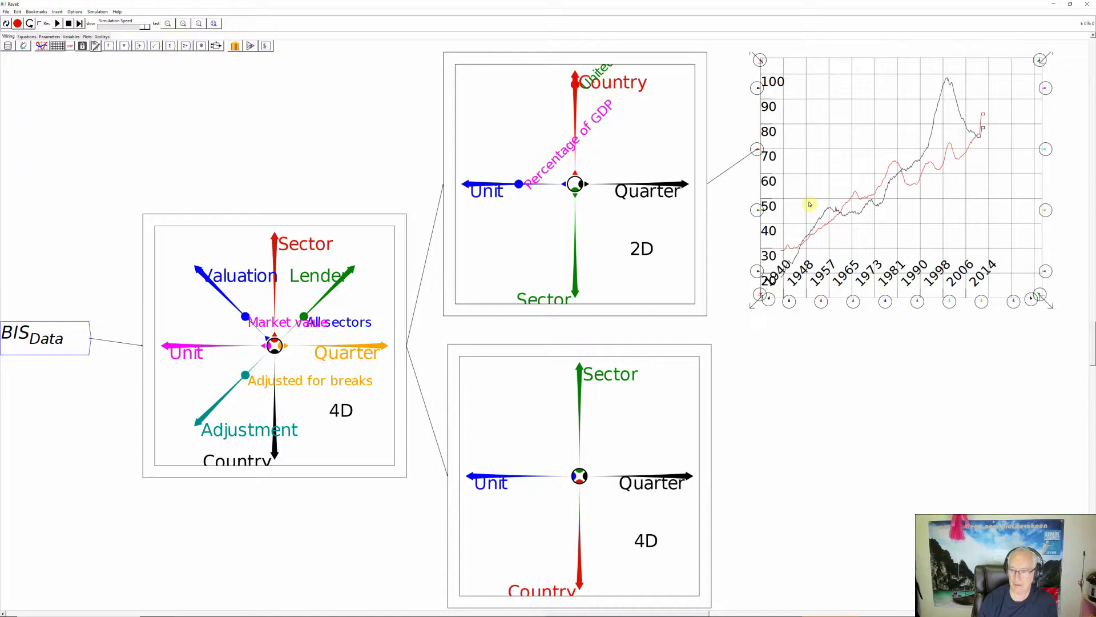
Title the plot "Debt To GDP", label its axes "Time" and "Percent of GDP", and enable the legend.
right_click(809, 98)
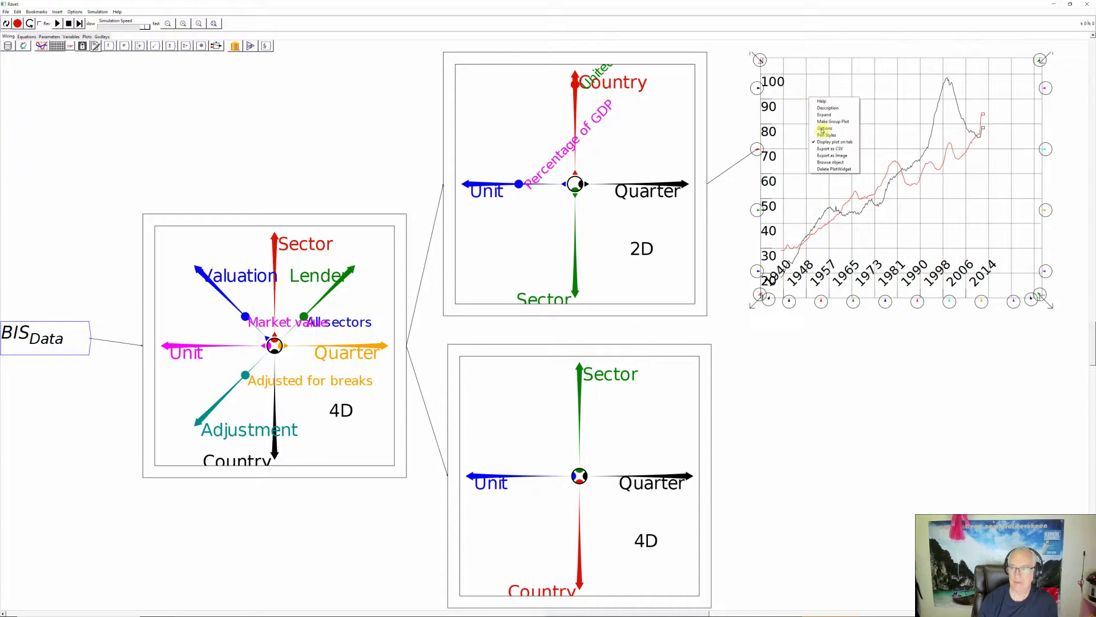
click(823, 129)
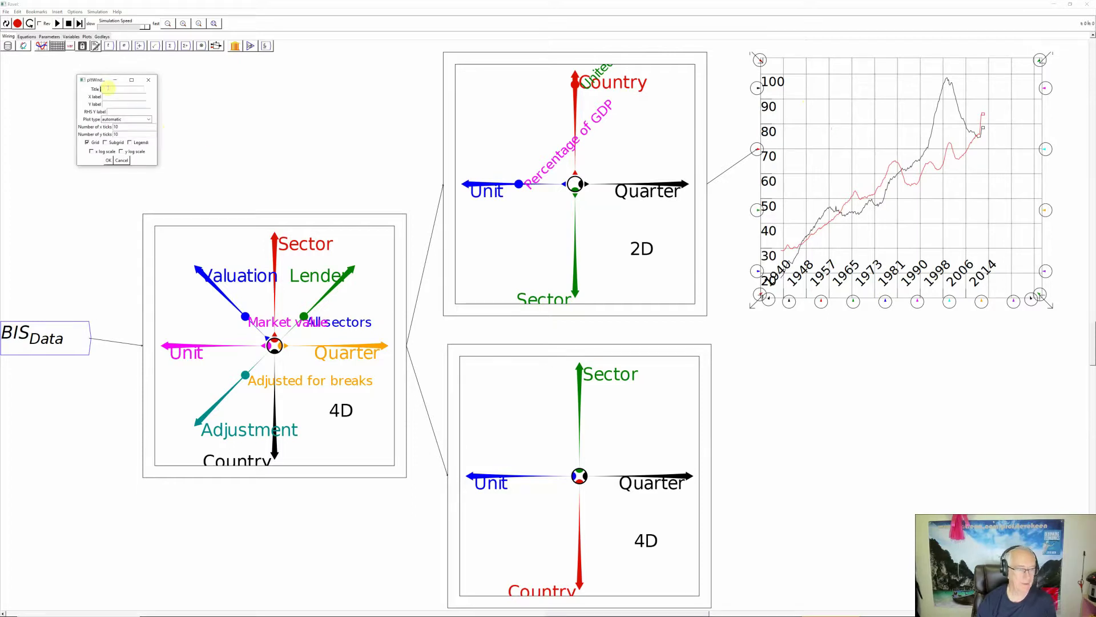
text(Debt)
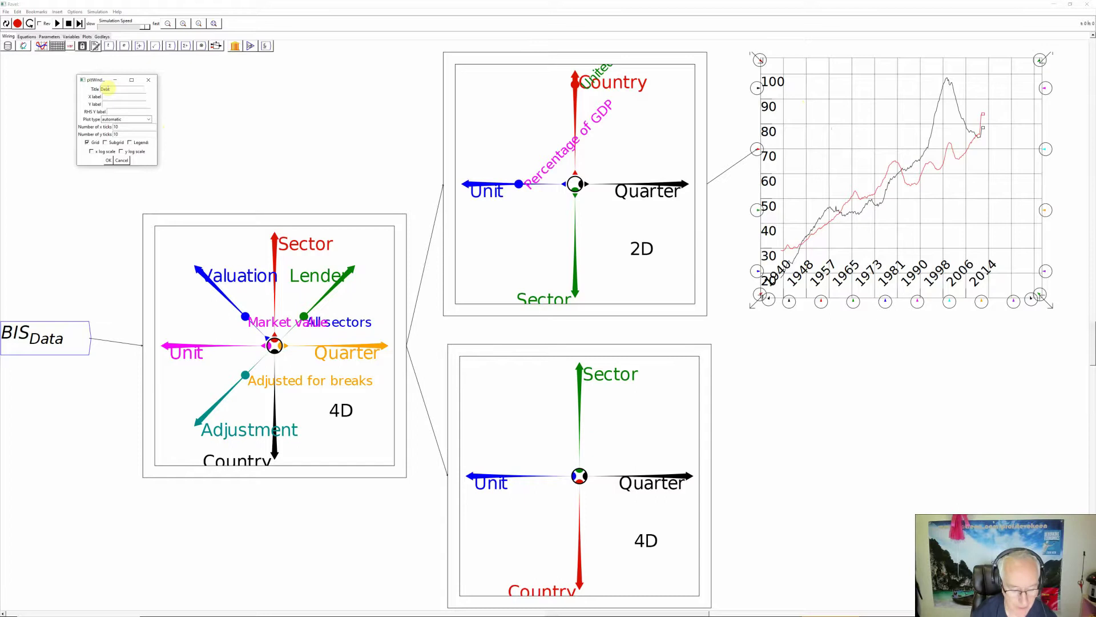
text( To GDP)
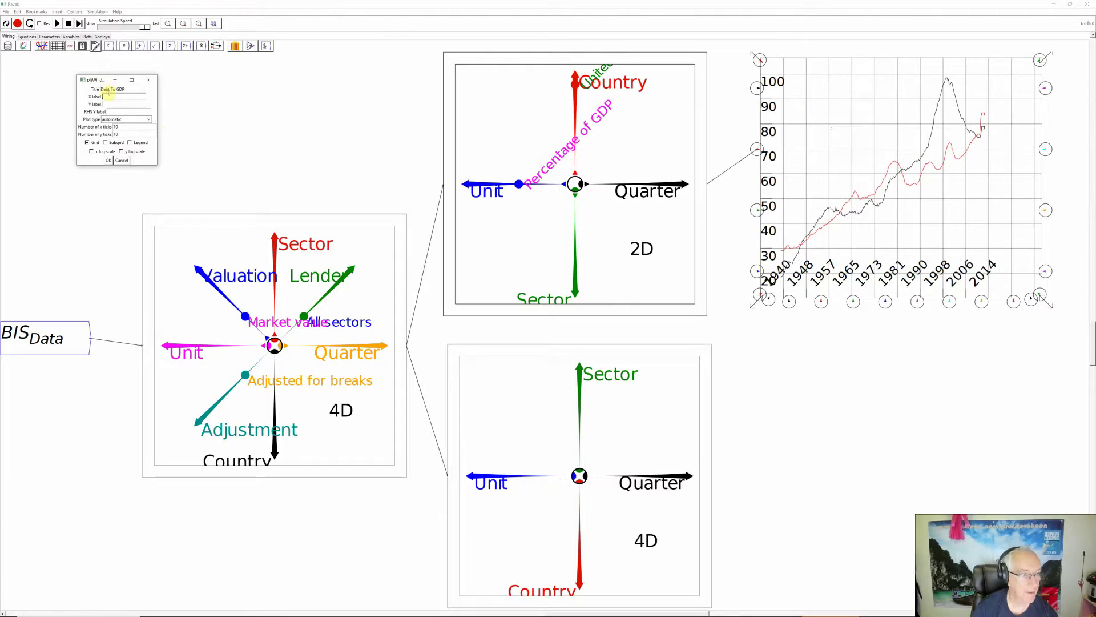
click(107, 96)
text(Time)
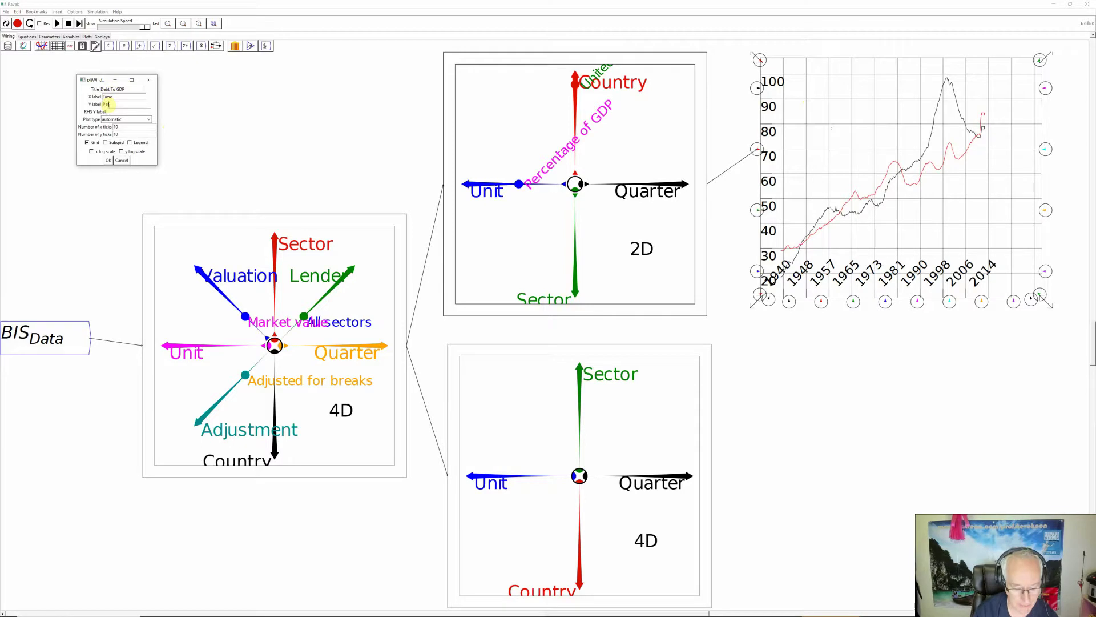
click(109, 104)
text(Percent of GDP)
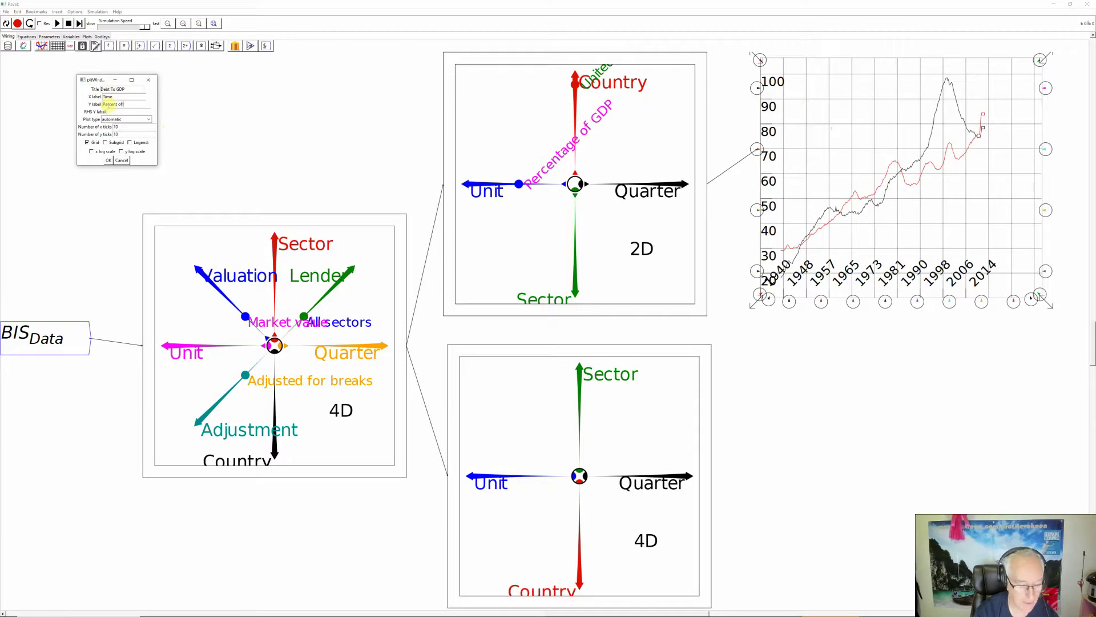
click(130, 143)
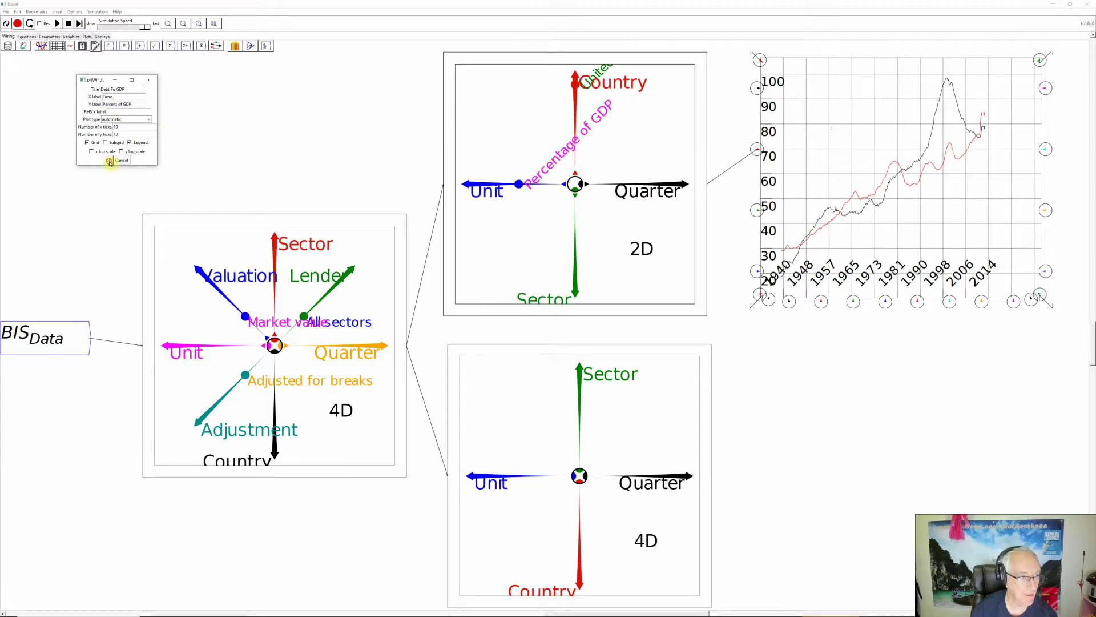
click(110, 161)
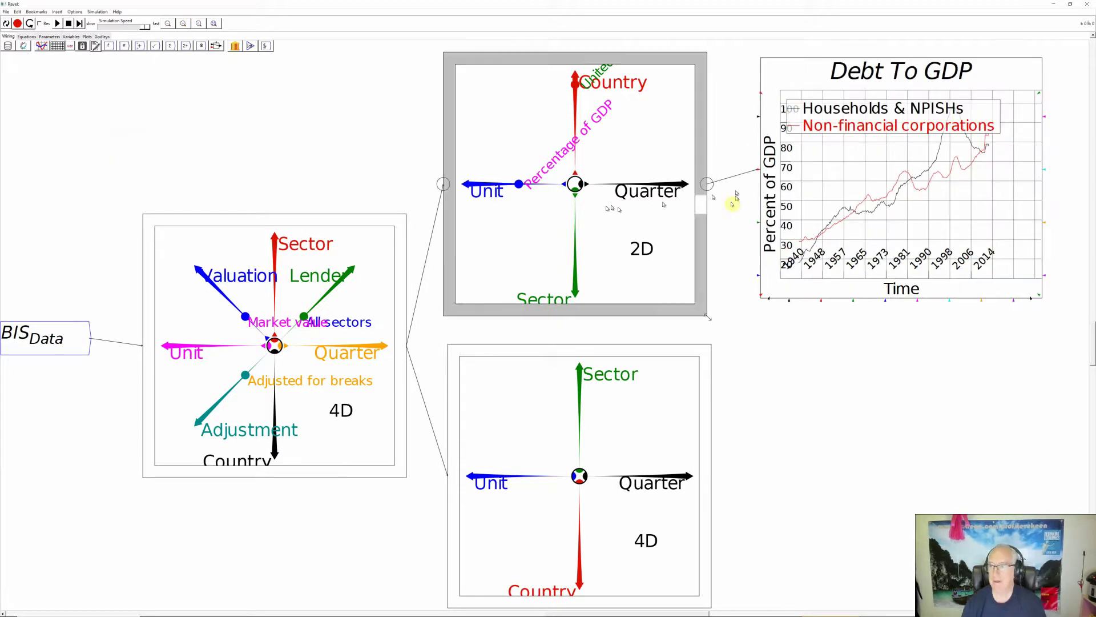
Shrink the legend into the chart's empty upper-left area, and move and slightly enlarge the plot beside the upper output Ravel.
drag(991, 129, 873, 142)
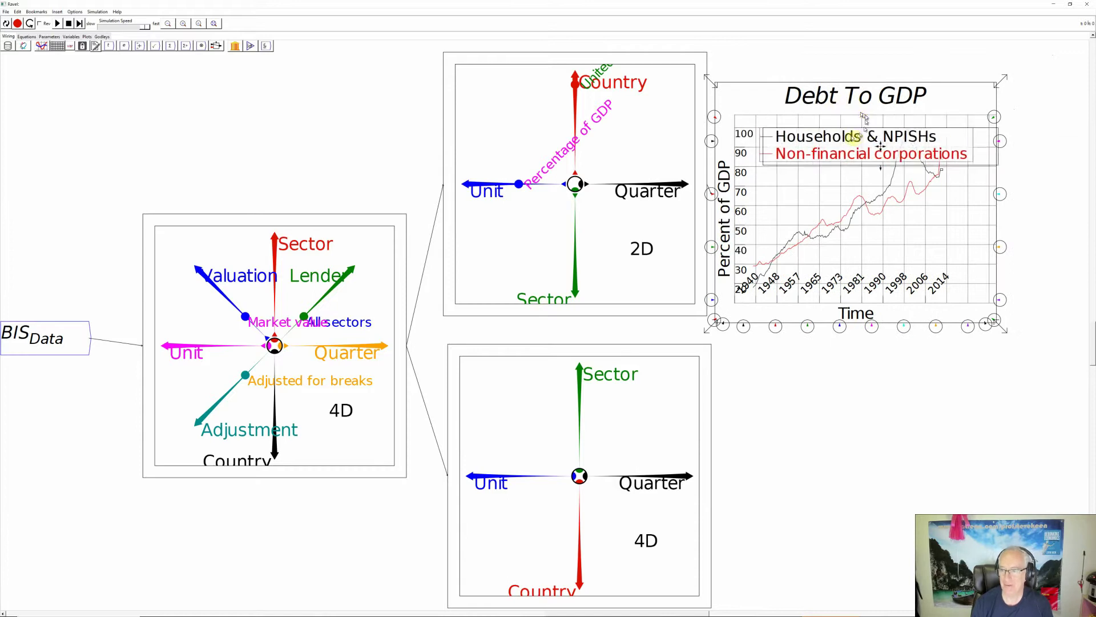
drag(938, 163, 811, 142)
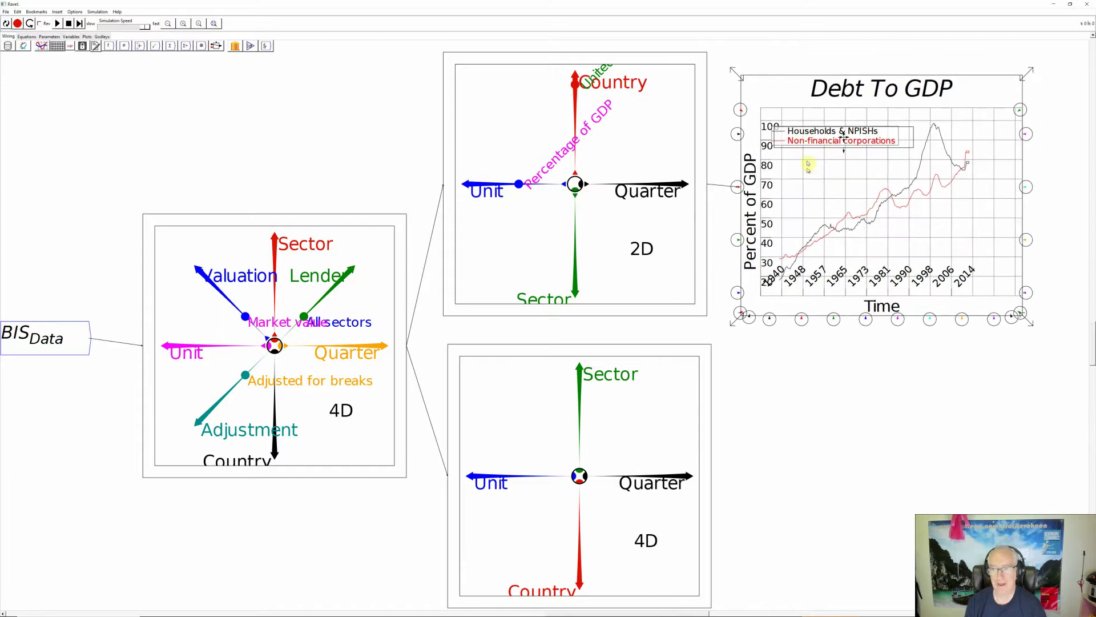
drag(807, 87, 797, 72)
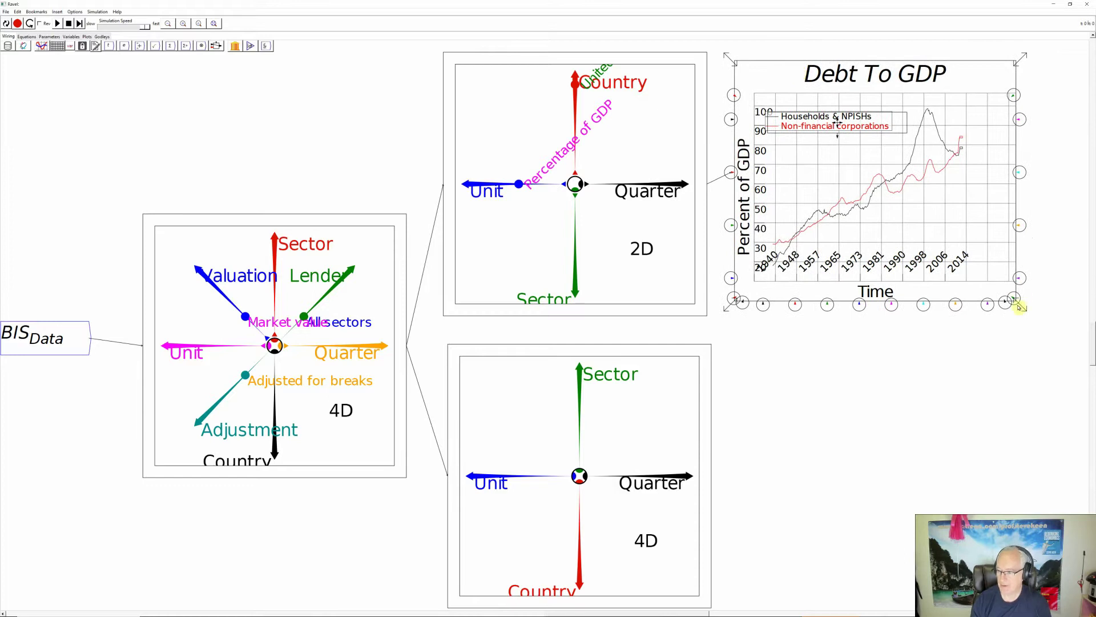
drag(1022, 308, 1040, 322)
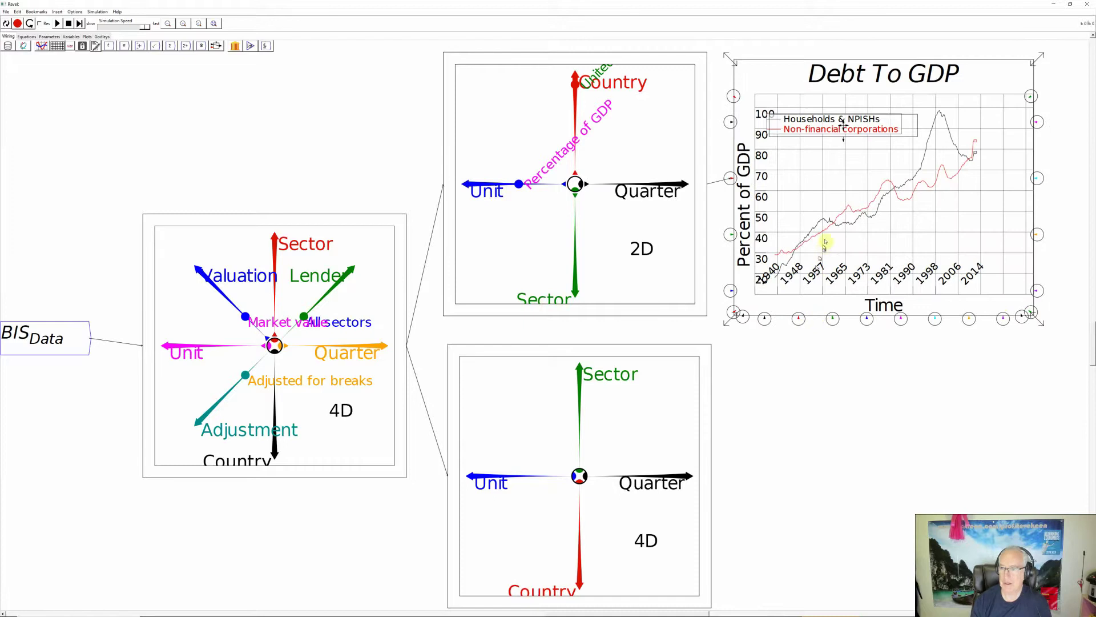
Set pen width 2 for the plot's Households & NPISHs line and give the Non-financial corporations line a dashed style.
right_click(835, 180)
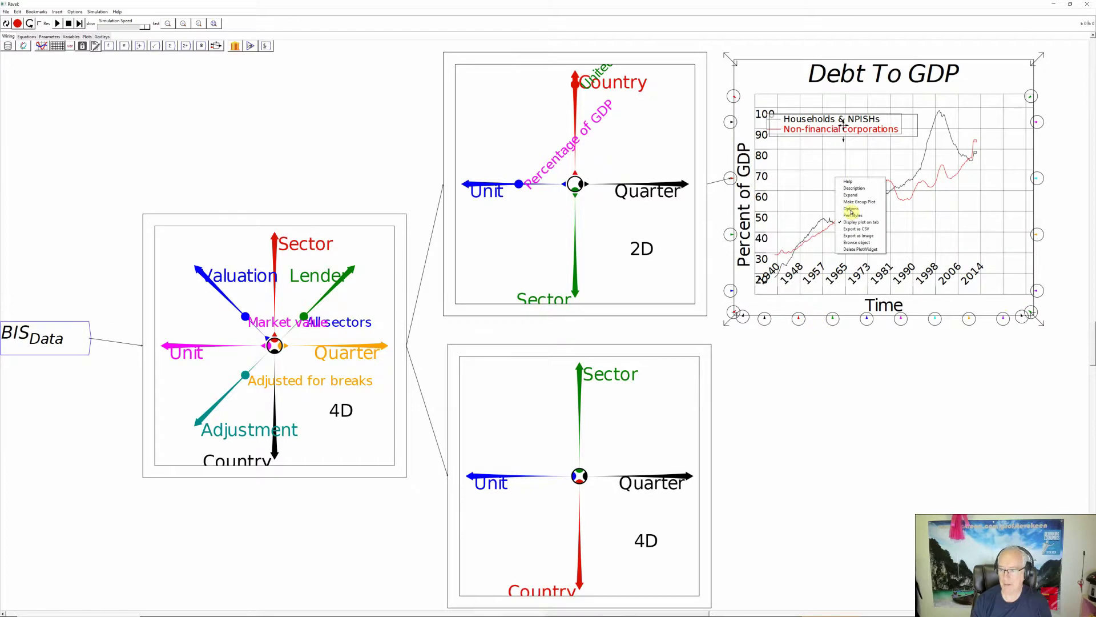
click(850, 215)
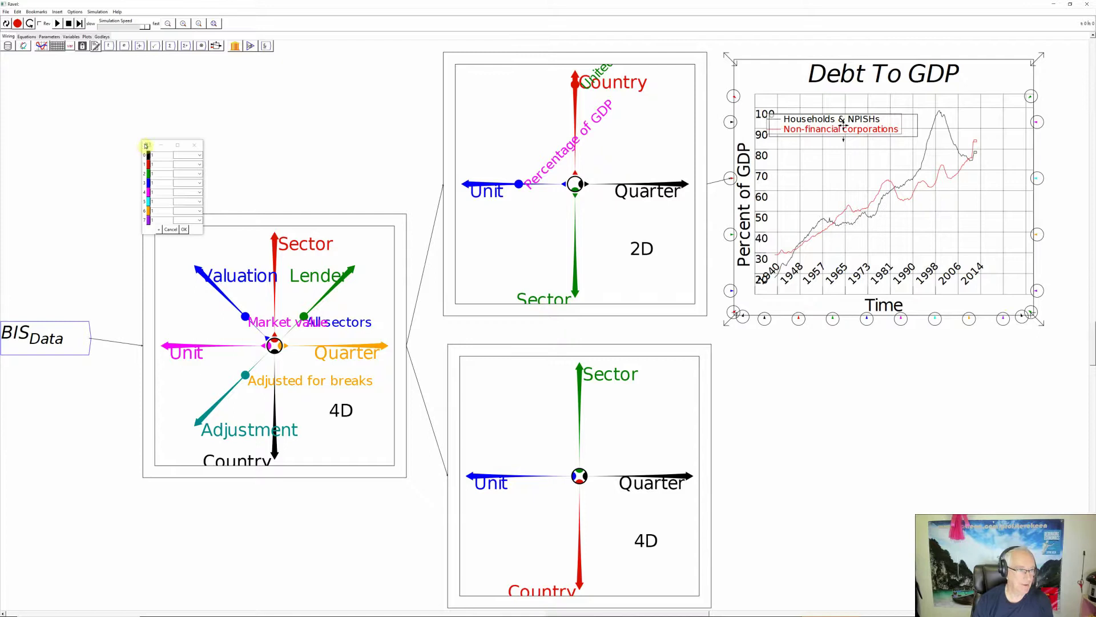
drag(146, 147, 568, 145)
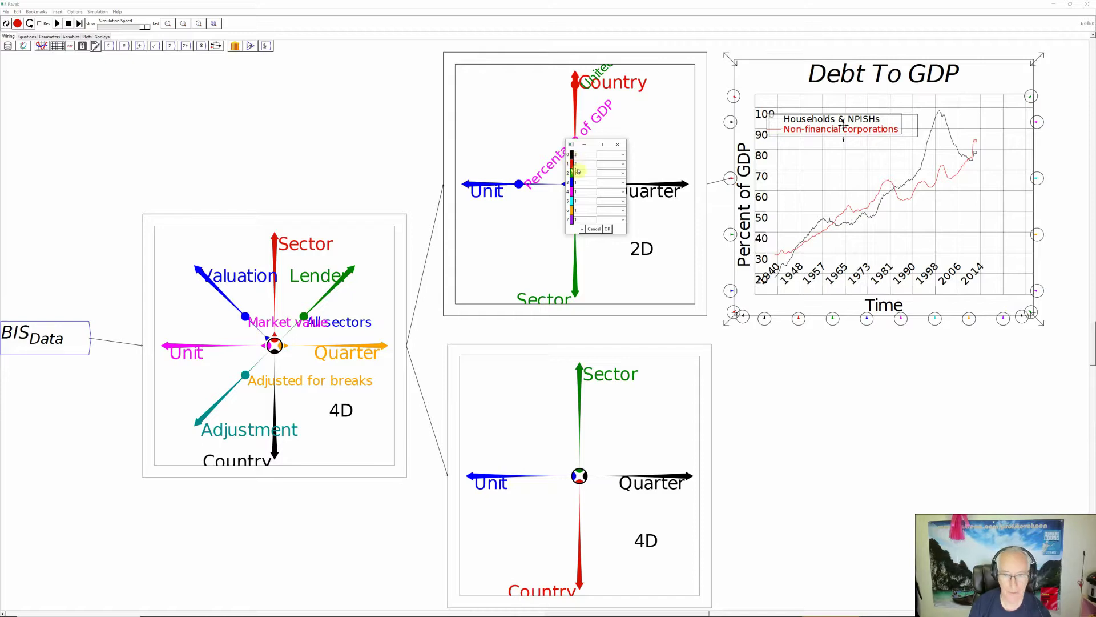
key(BackSpace)
text(2)
click(623, 165)
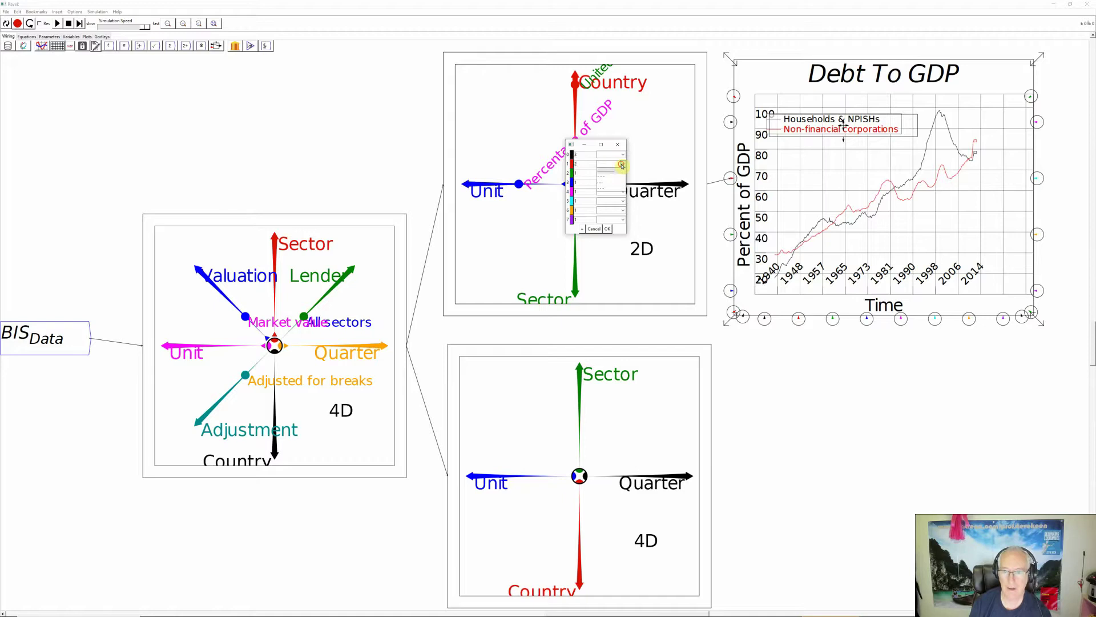
click(614, 177)
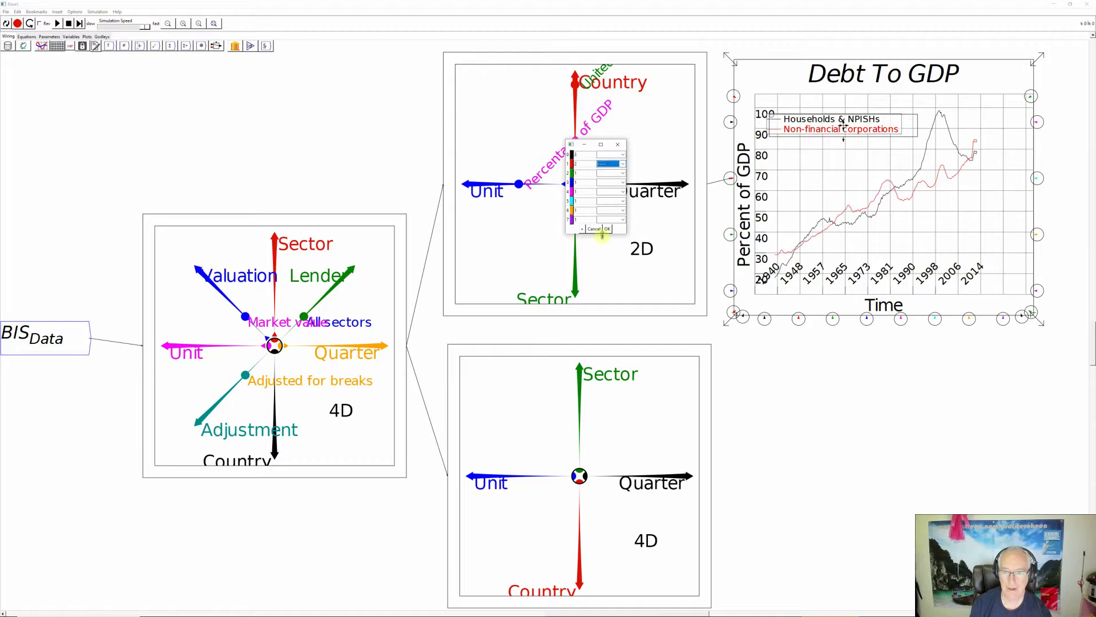
click(607, 229)
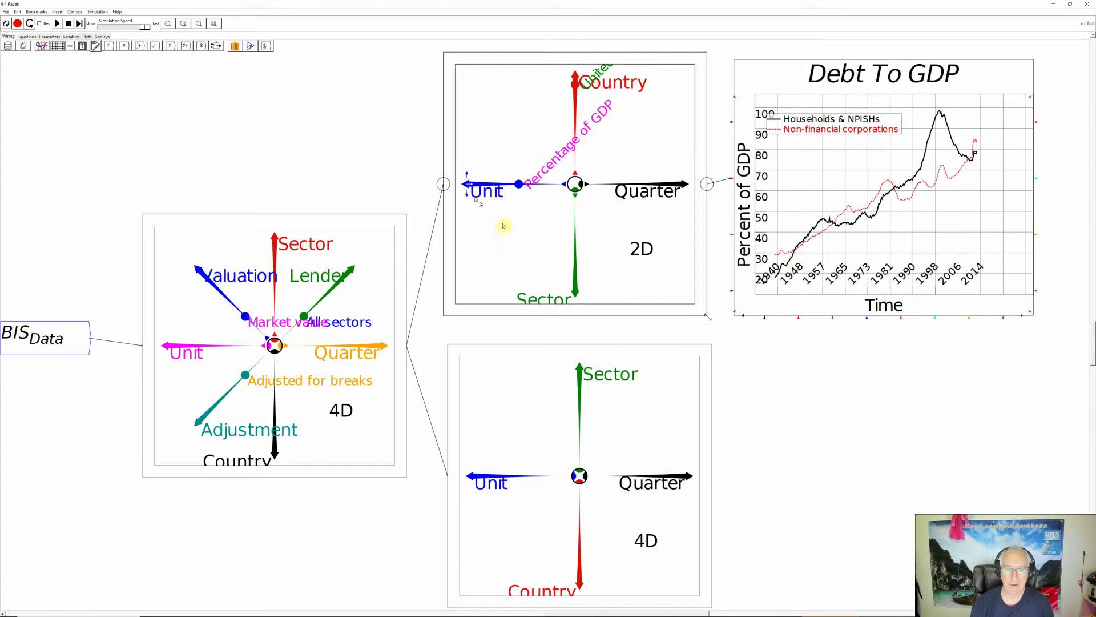
Collapse the upper output Ravel's Sector axis and set that axis's aggregation to average (av).
drag(575, 294, 577, 228)
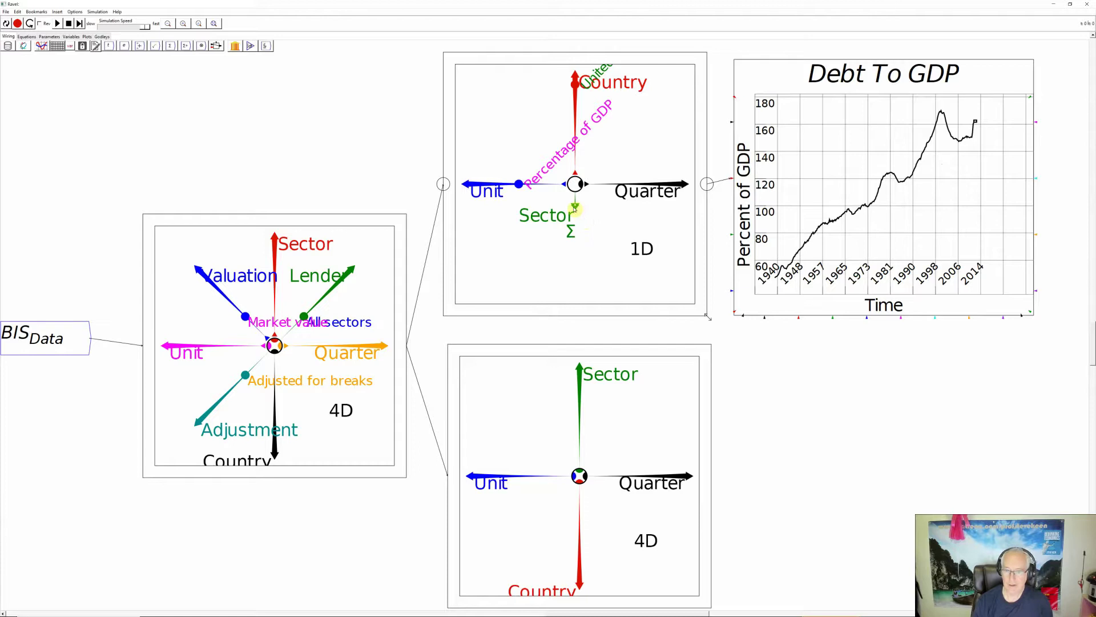
right_click(574, 209)
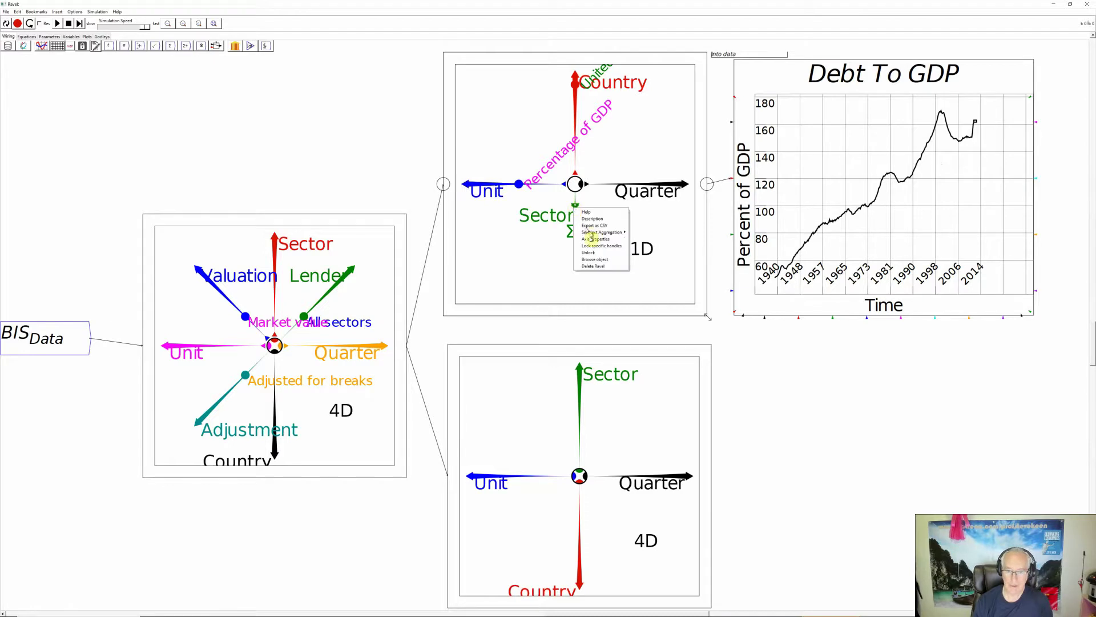
mouse_move(591, 239)
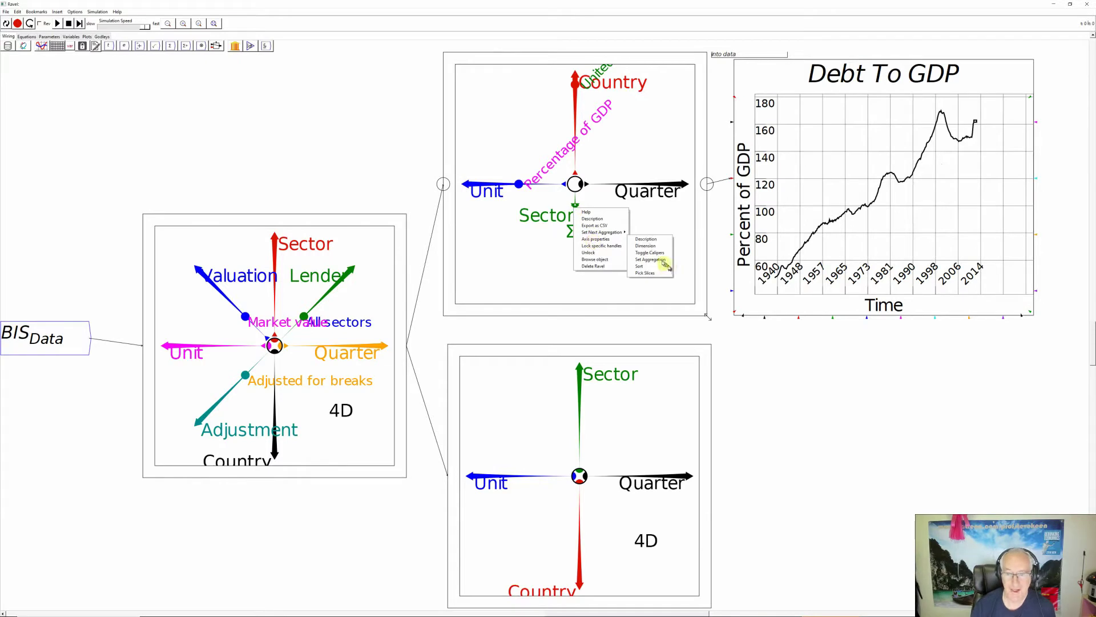
mouse_move(663, 262)
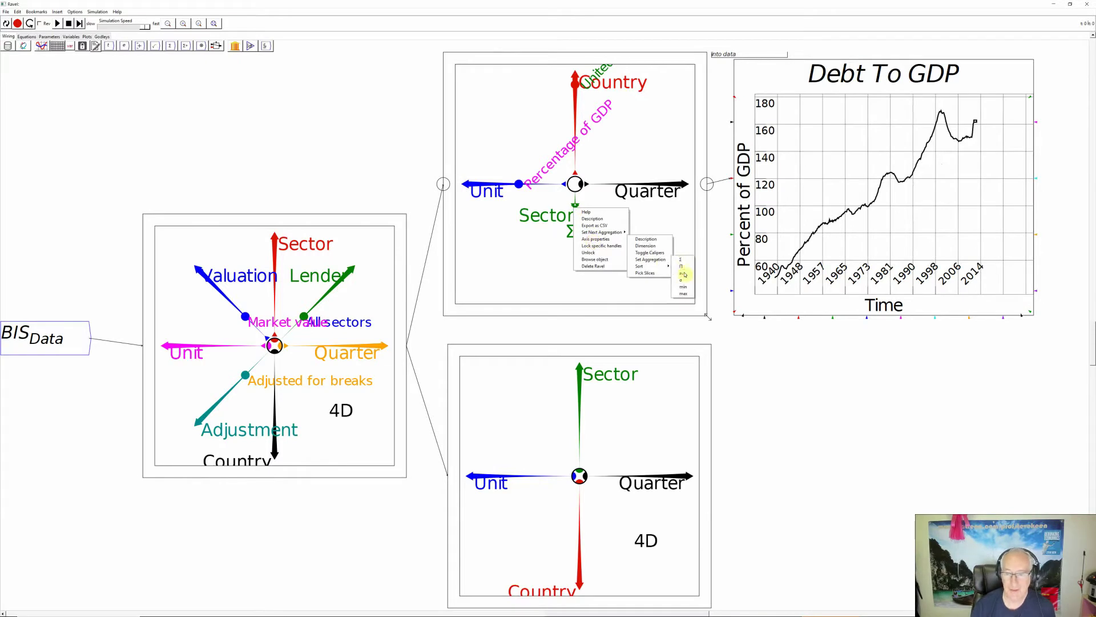
click(684, 274)
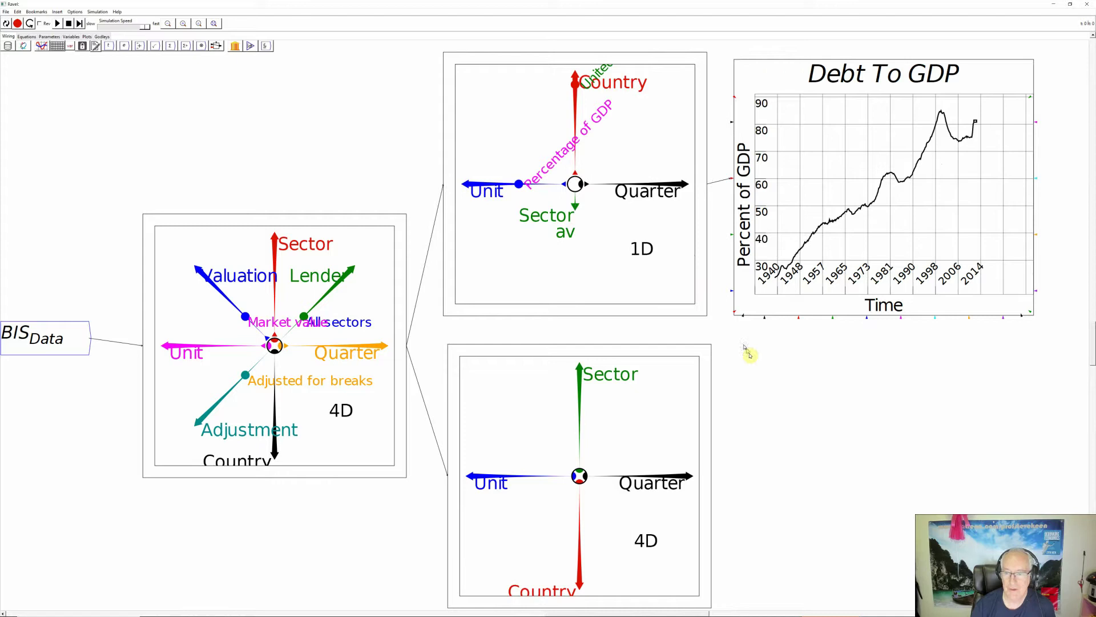
Set the collapsed Sector axis's aggregation back to sum (Σ) in the upper output Ravel and re-expand the axis.
mouse_move(839, 254)
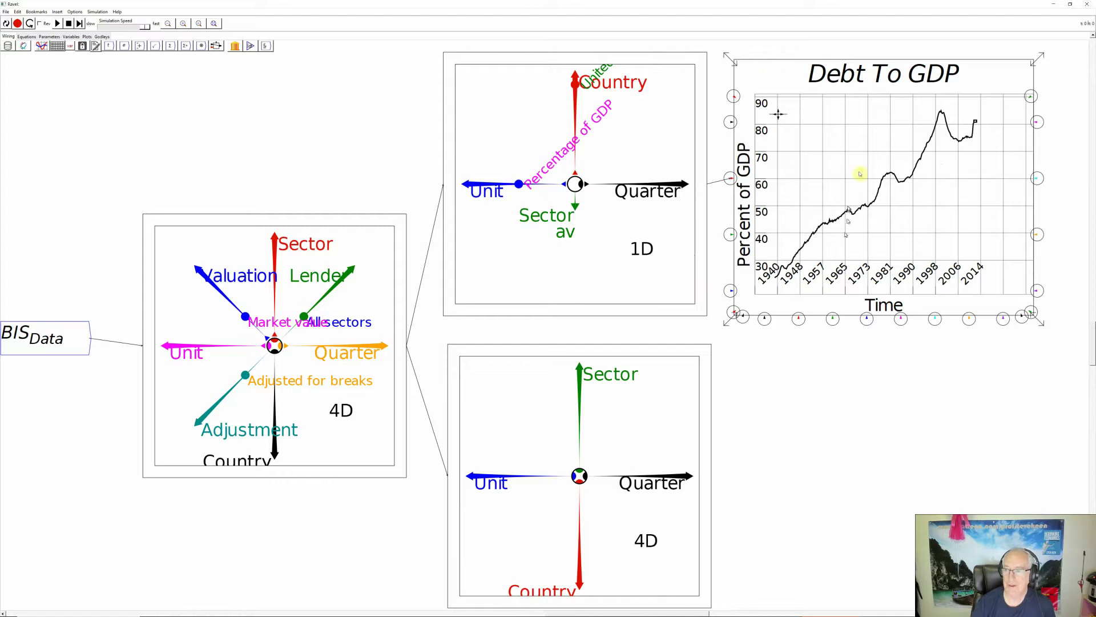
right_click(577, 207)
mouse_move(605, 236)
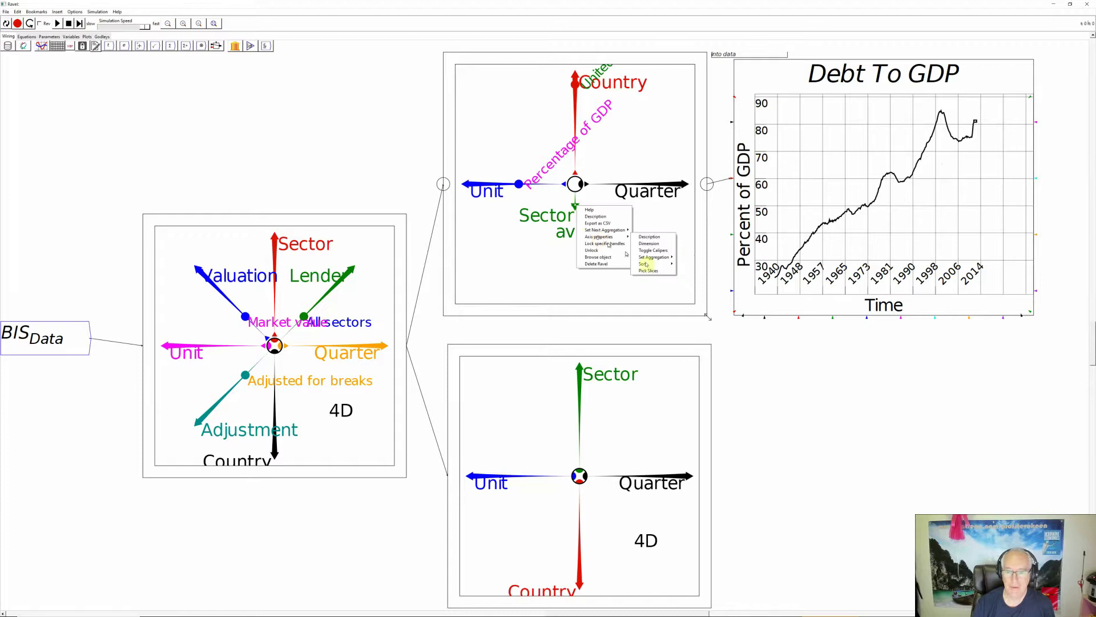
mouse_move(651, 264)
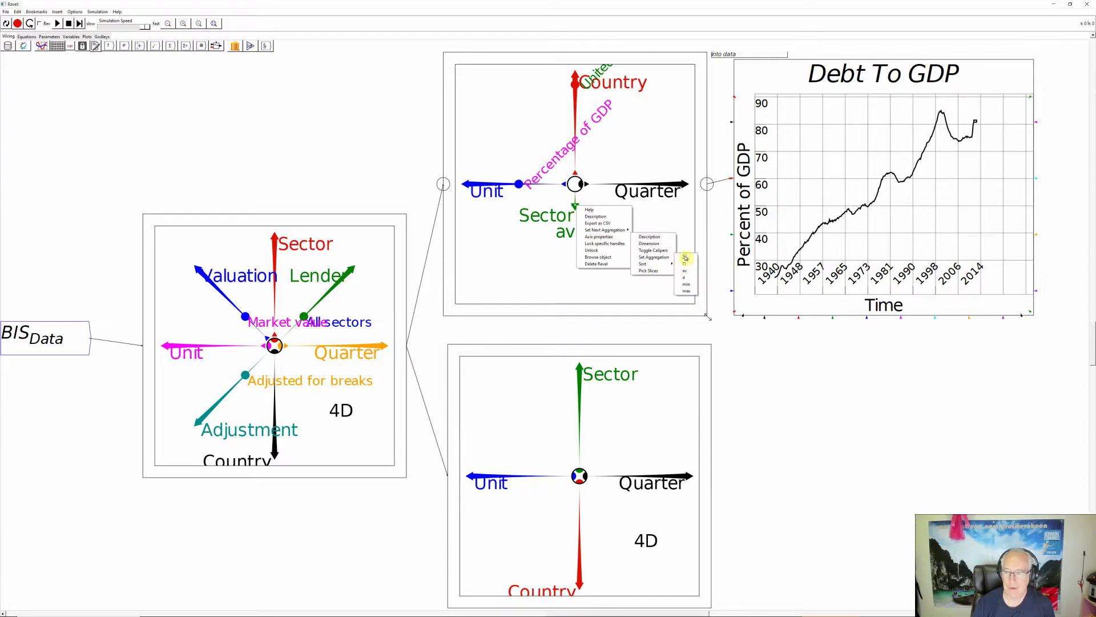
click(685, 258)
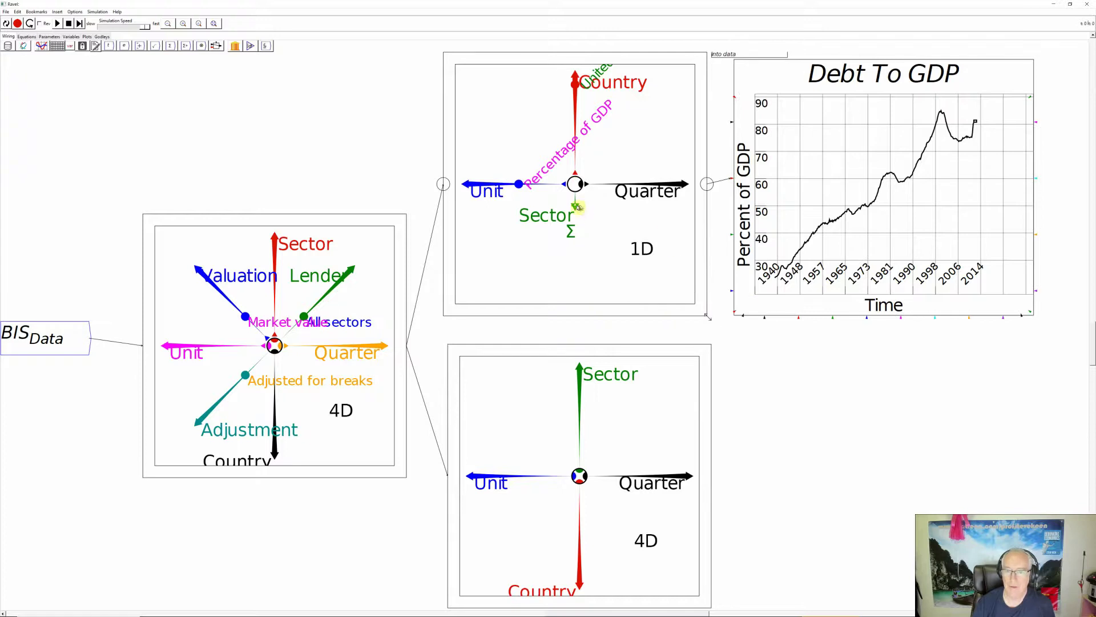
mouse_move(578, 207)
mouse_down()
mouse_move(576, 226)
mouse_move(577, 189)
mouse_up()
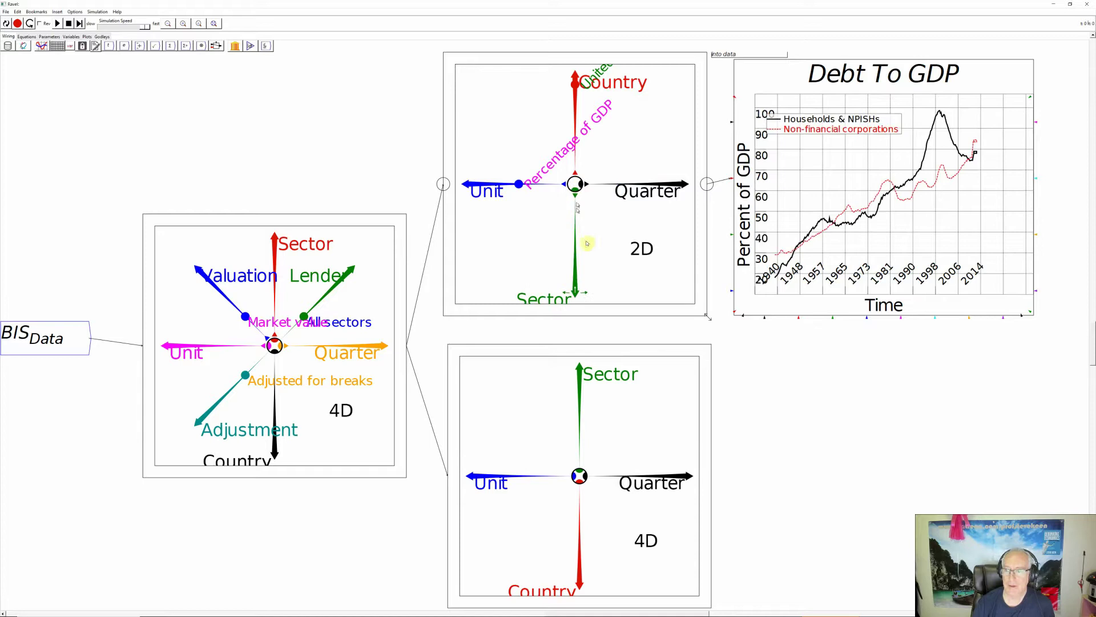
Collapse the upper output Ravel's Sector axis again, set its aggregation to average (av), and expand it.
drag(575, 293, 575, 235)
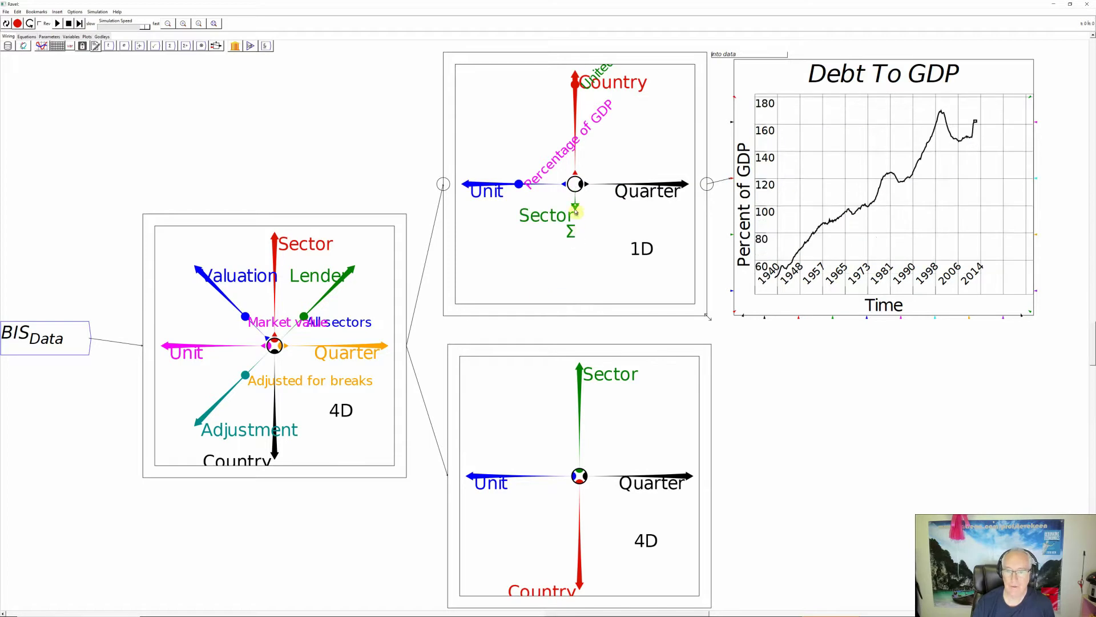
right_click(576, 211)
mouse_move(597, 240)
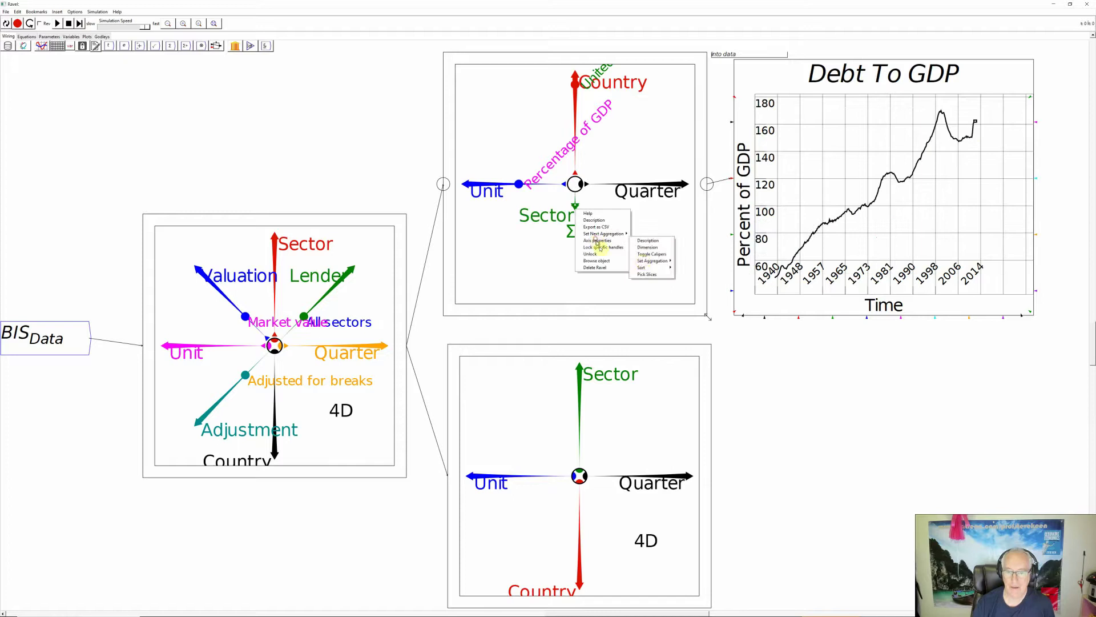
mouse_move(653, 260)
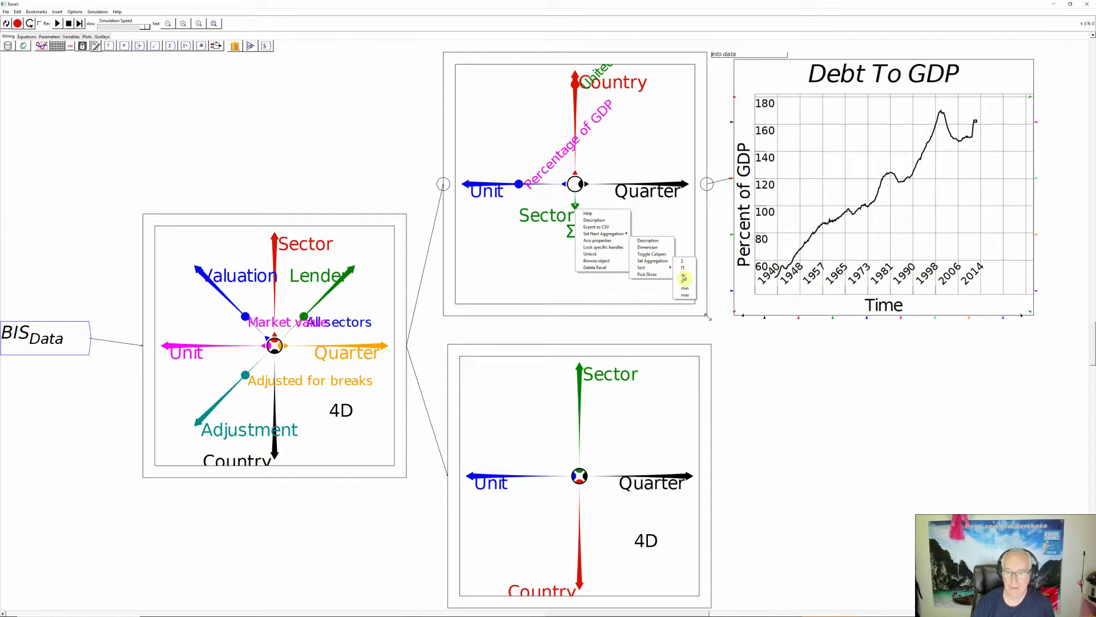
click(683, 275)
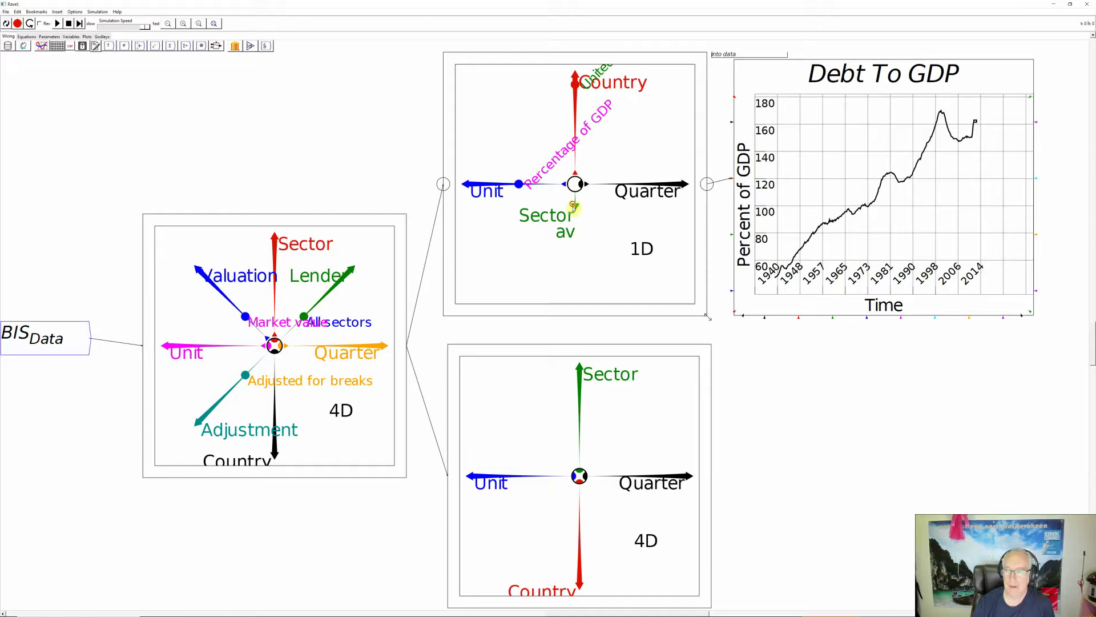
mouse_move(574, 208)
mouse_down()
mouse_move(583, 252)
mouse_move(576, 194)
mouse_up()
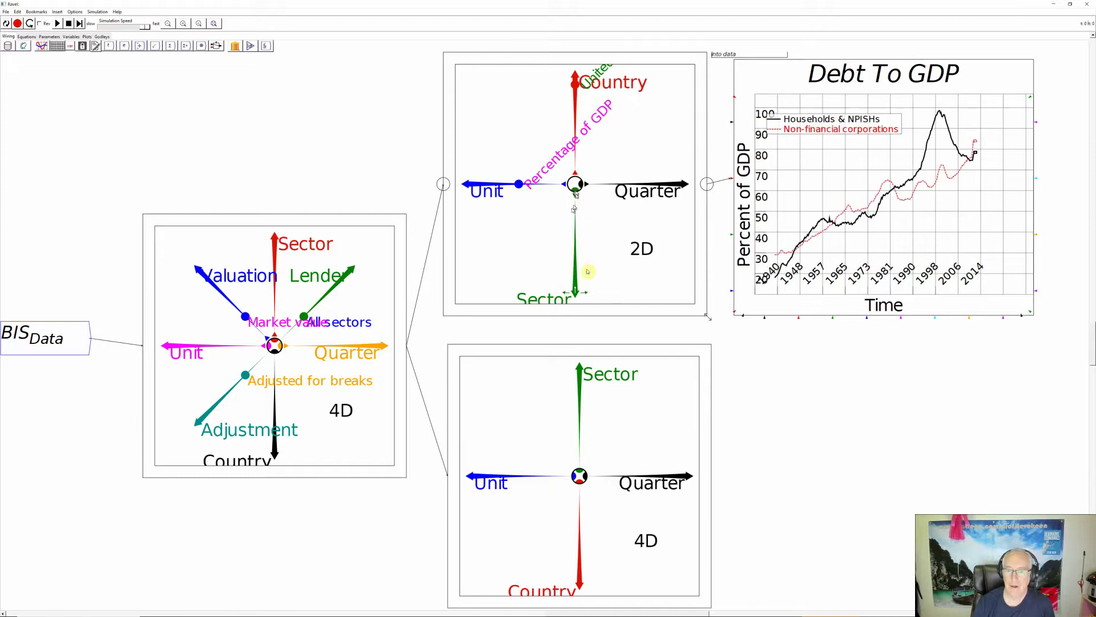
Try setting the expanded Sector axis's own aggregation to average (av) before collapsing it in the upper output Ravel.
right_click(576, 285)
mouse_move(591, 318)
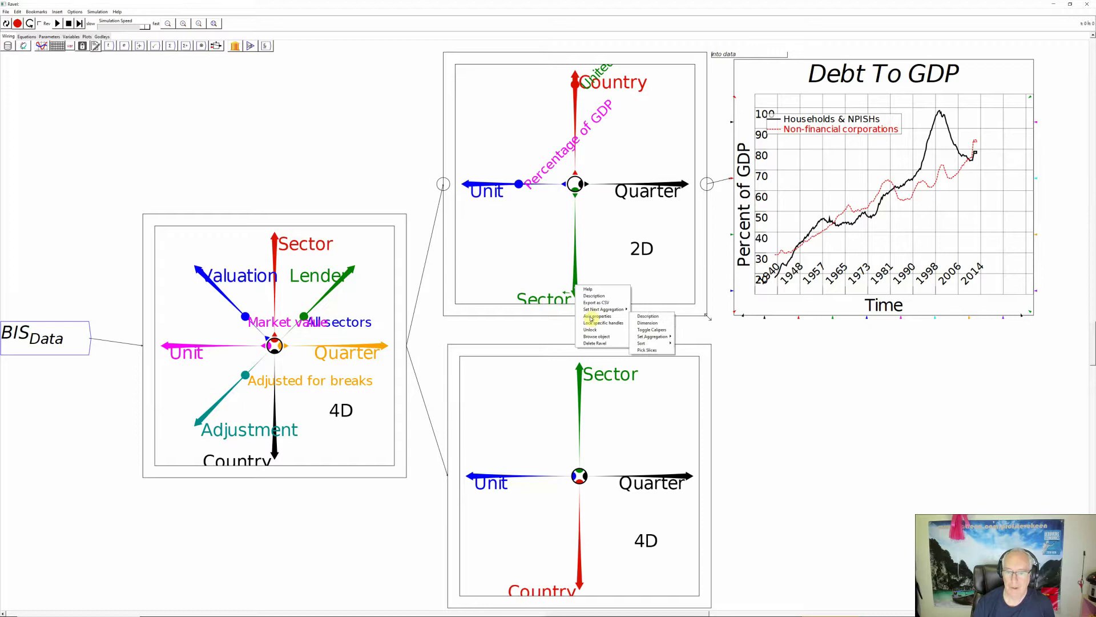
mouse_move(652, 337)
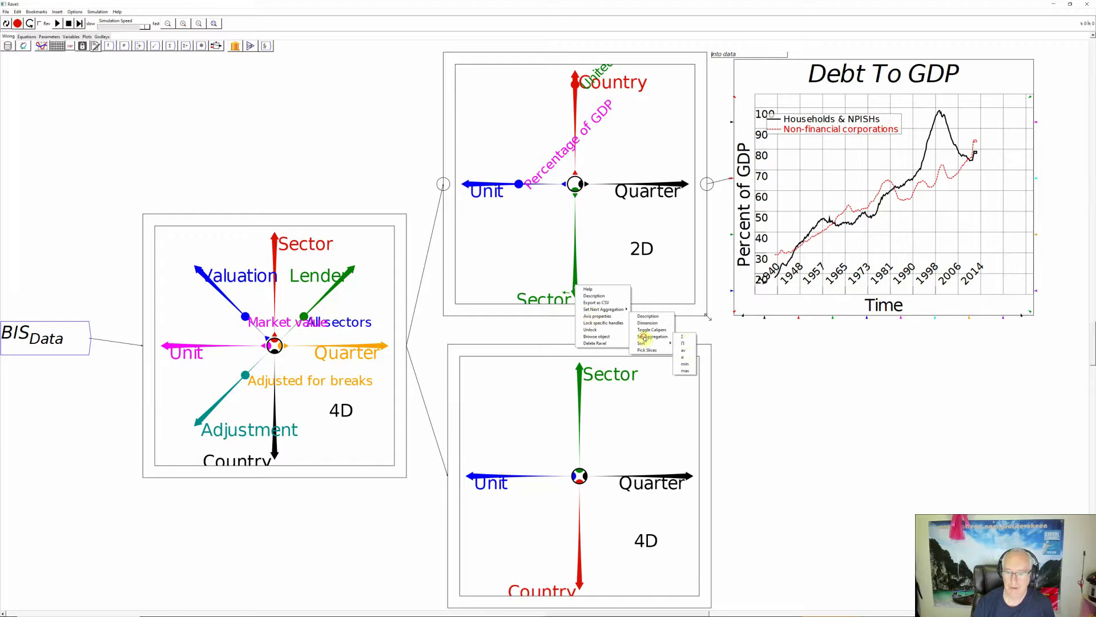
click(684, 350)
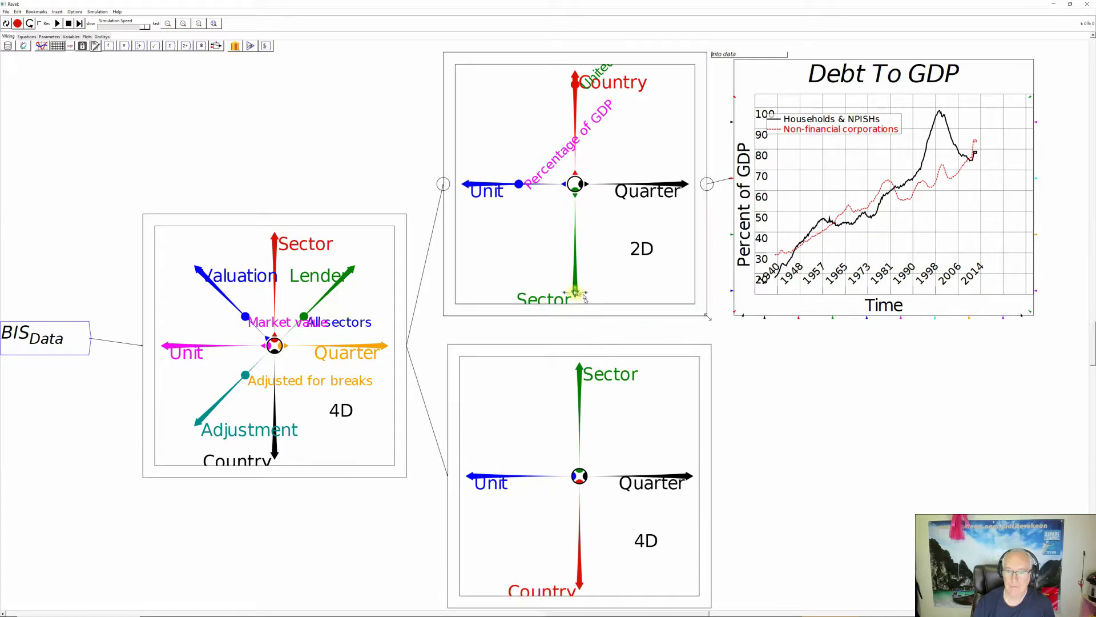
drag(576, 292, 573, 231)
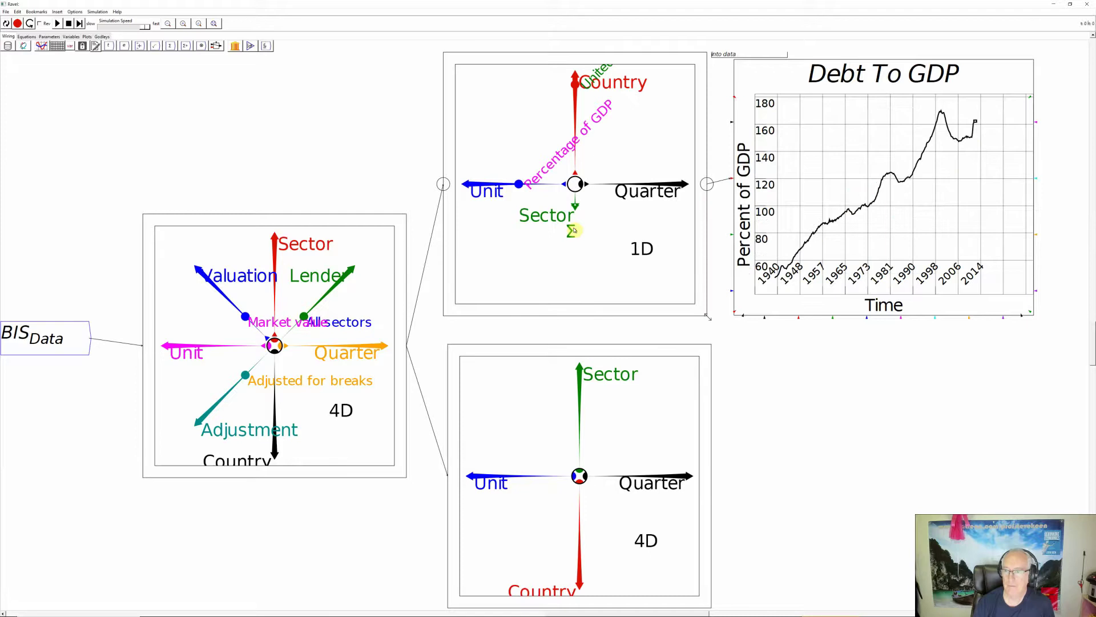
Set the upper output Ravel's next aggregation to average (av), and expand and re-collapse its Sector axis to apply it.
right_click(575, 210)
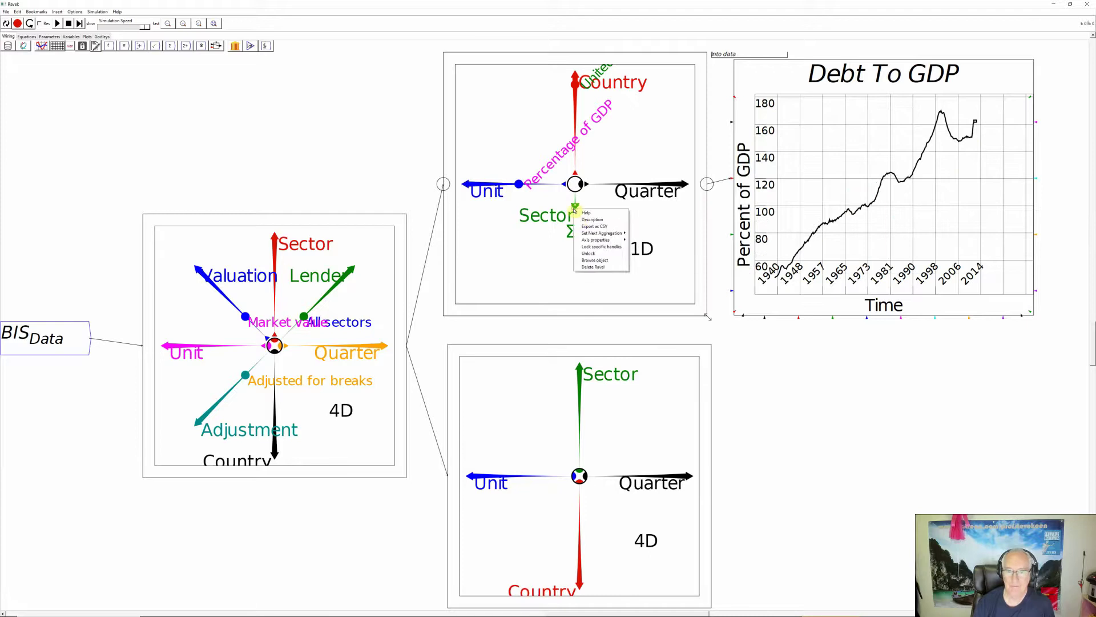
mouse_move(588, 233)
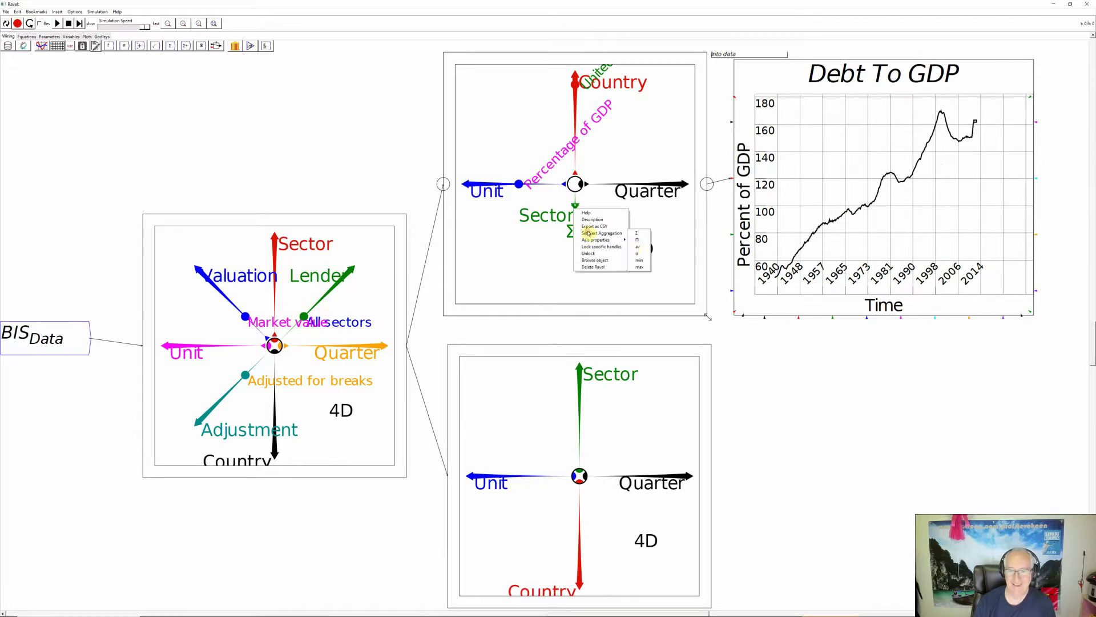
click(640, 252)
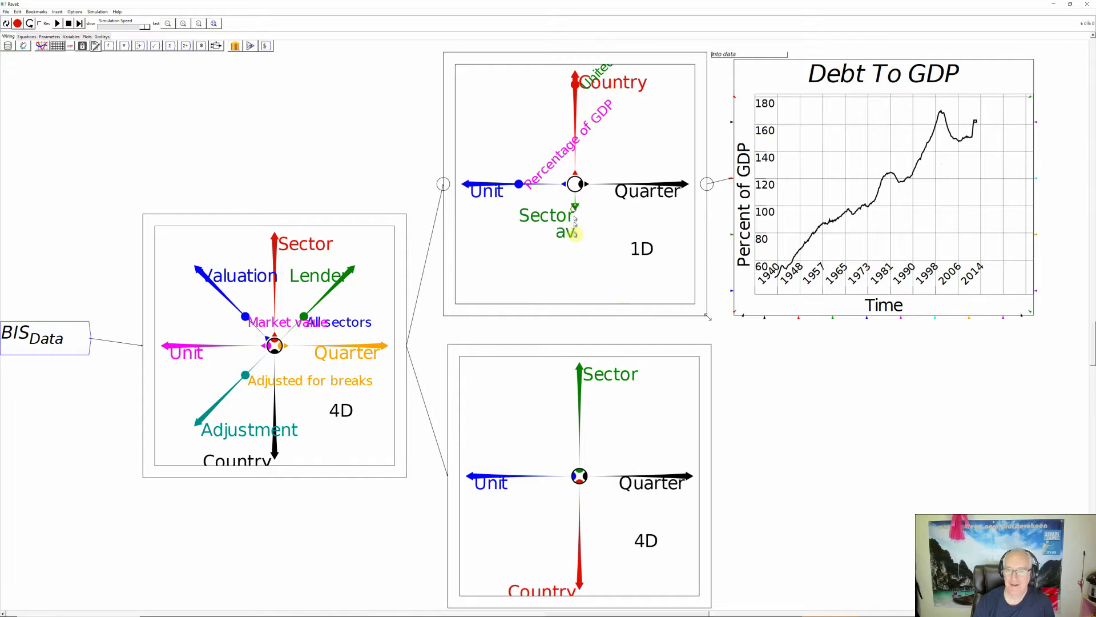
mouse_move(575, 206)
mouse_down()
mouse_move(578, 257)
mouse_move(575, 188)
mouse_up()
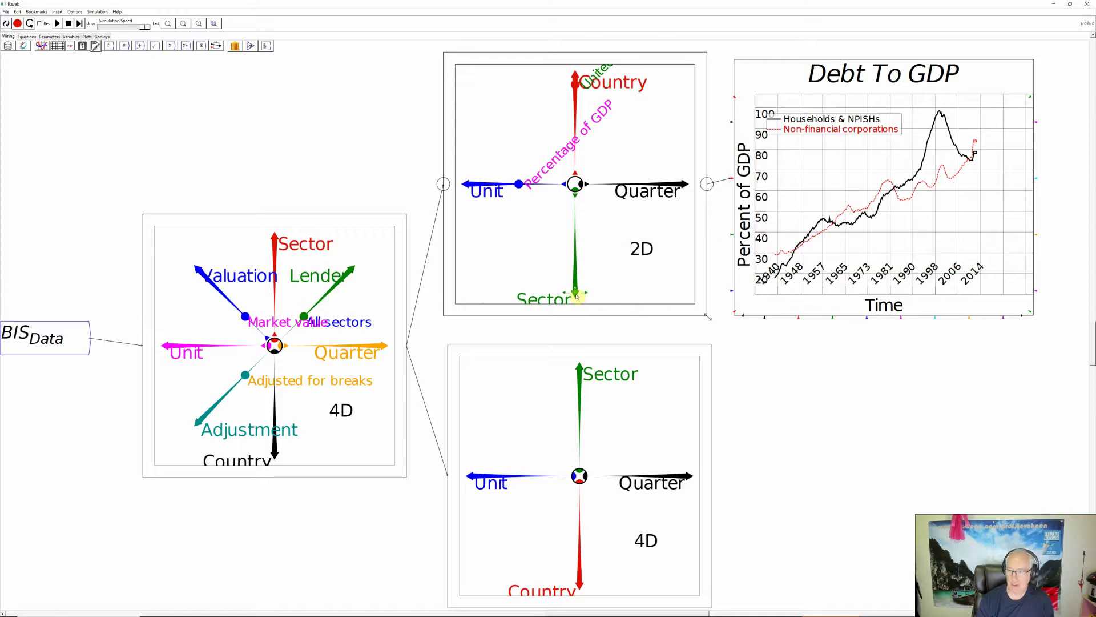
drag(575, 295, 577, 223)
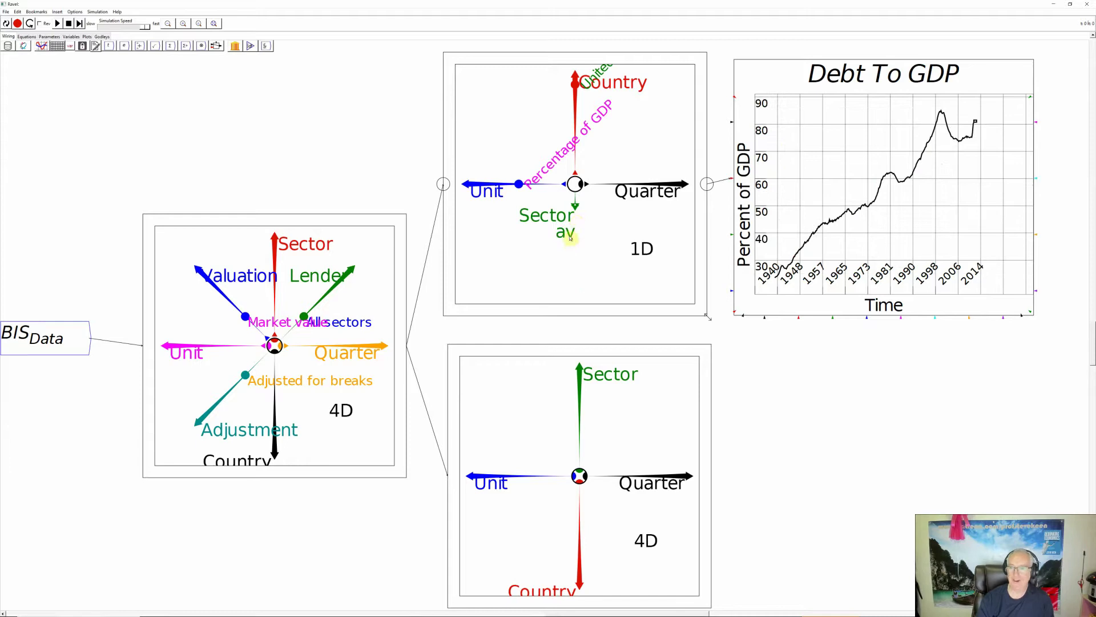
Set the upper output Ravel's next aggregation to sum (Σ), and expand and re-collapse its Sector axis to apply it.
right_click(569, 237)
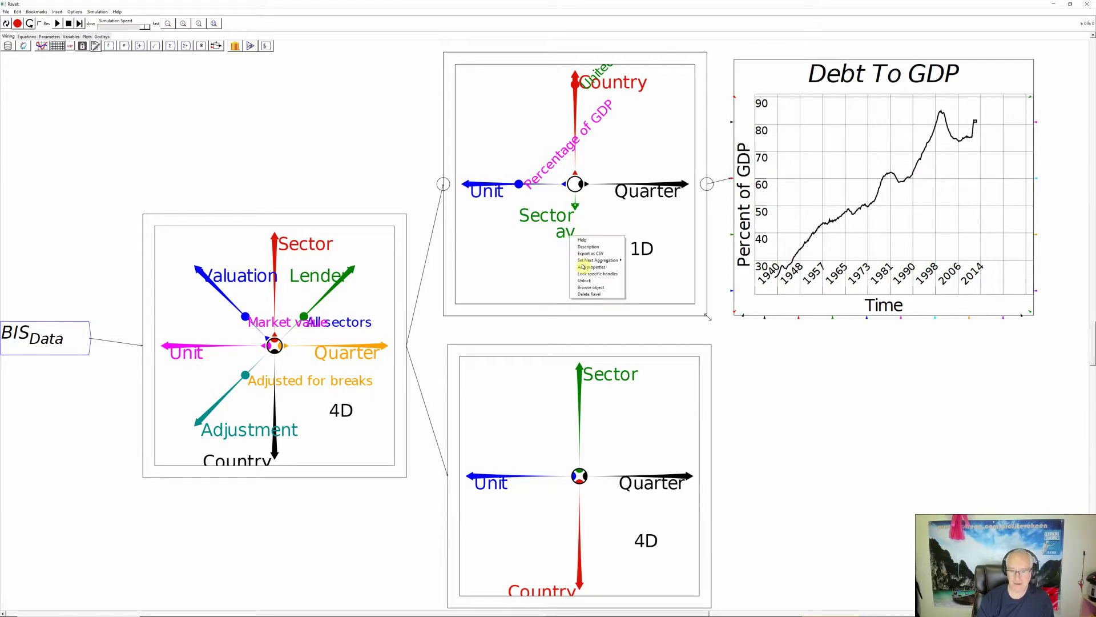
mouse_move(586, 260)
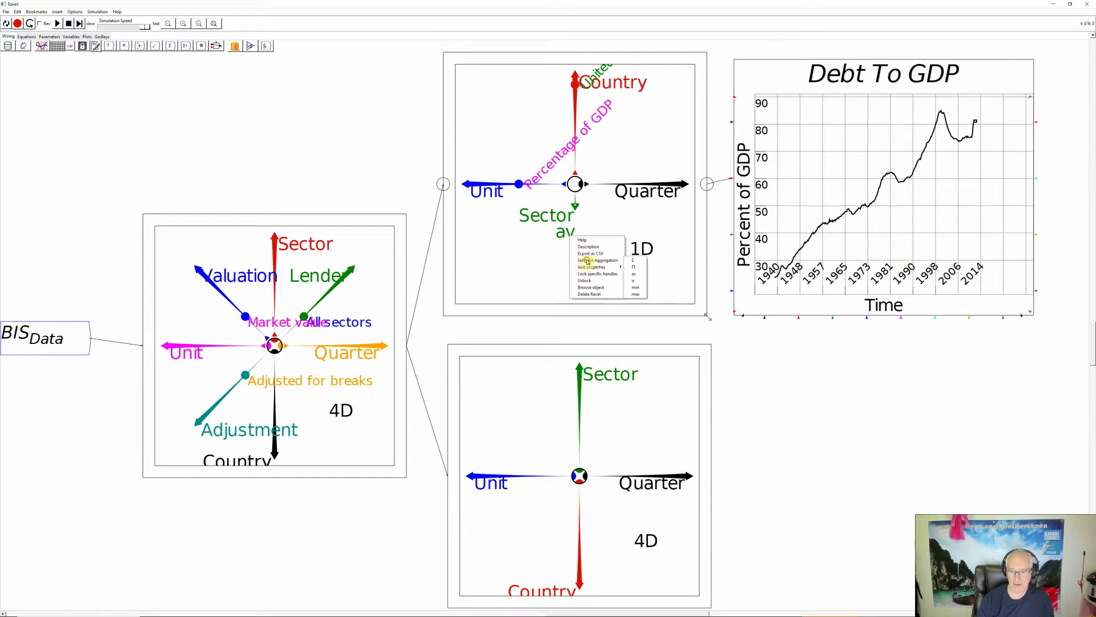
click(632, 268)
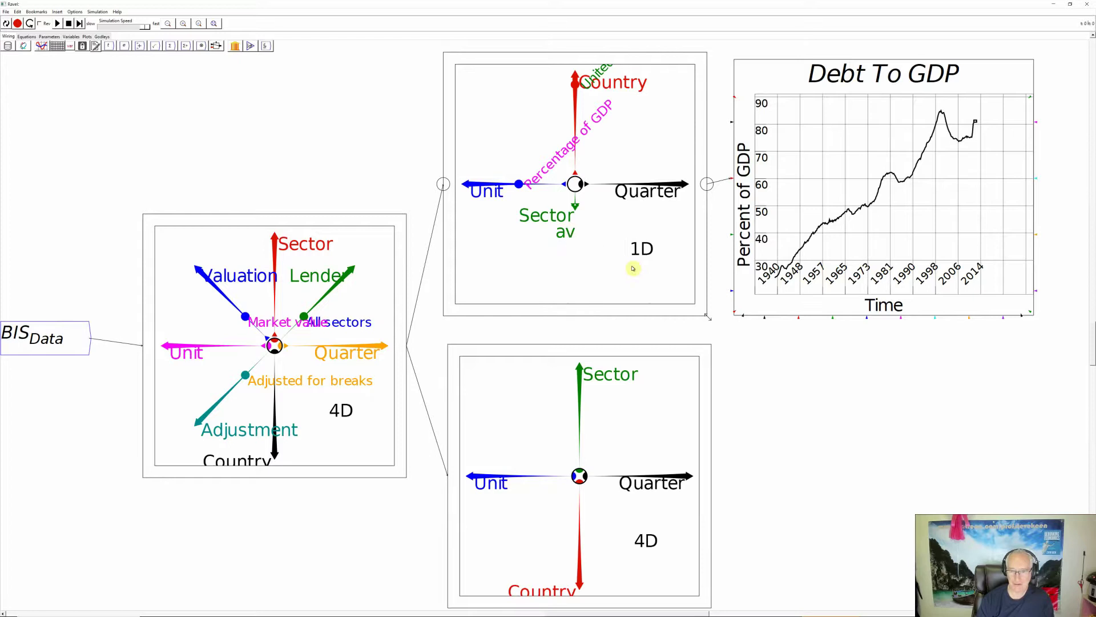
right_click(576, 207)
mouse_move(604, 231)
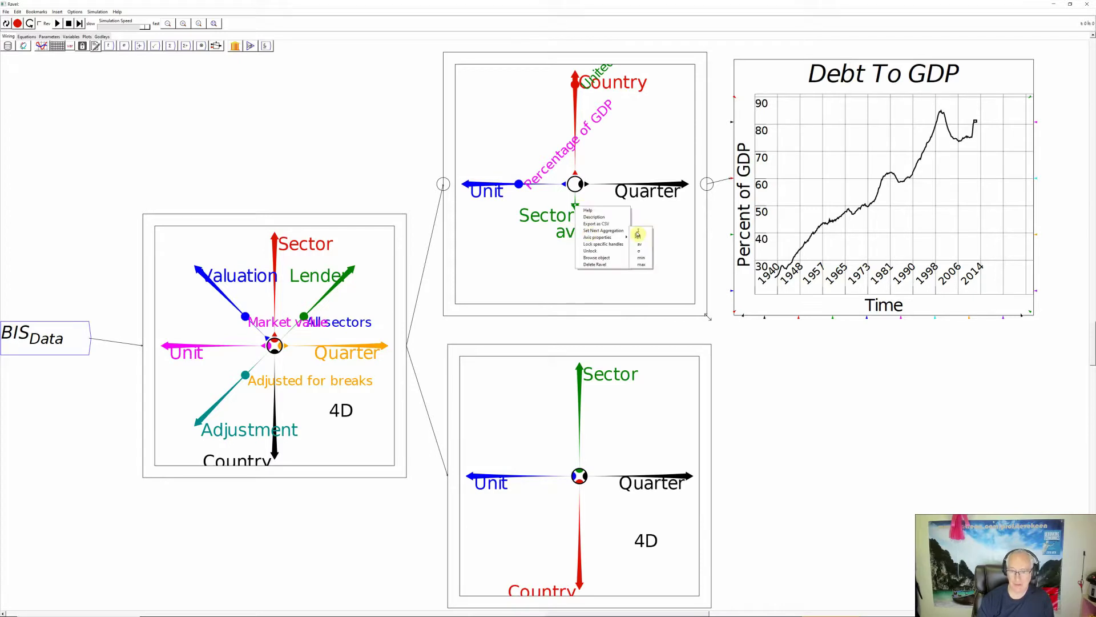
click(637, 233)
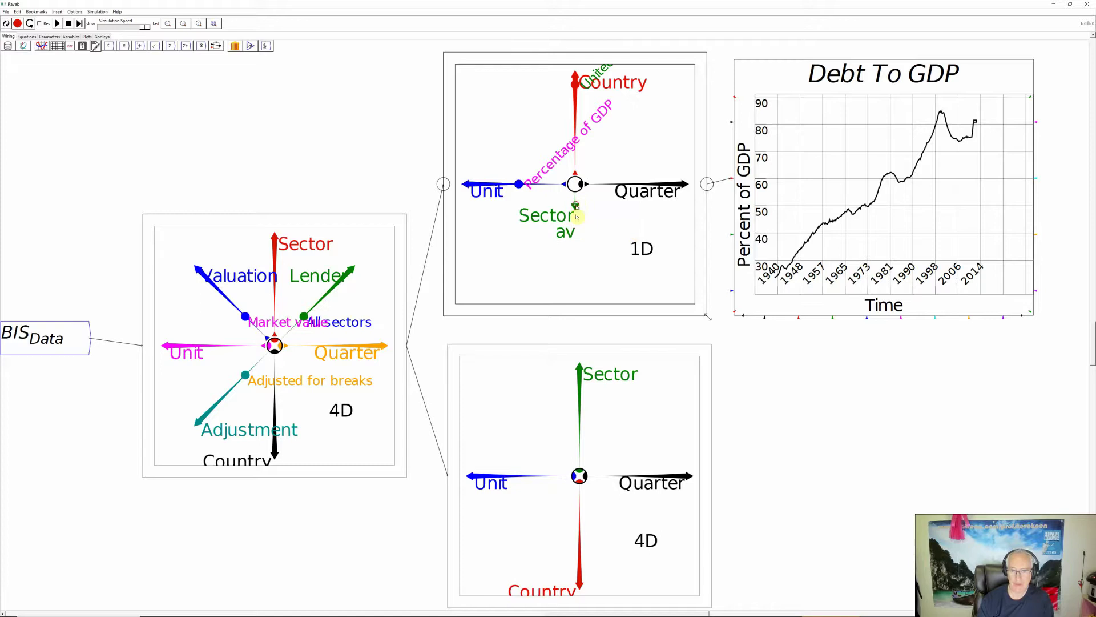
drag(575, 208, 575, 184)
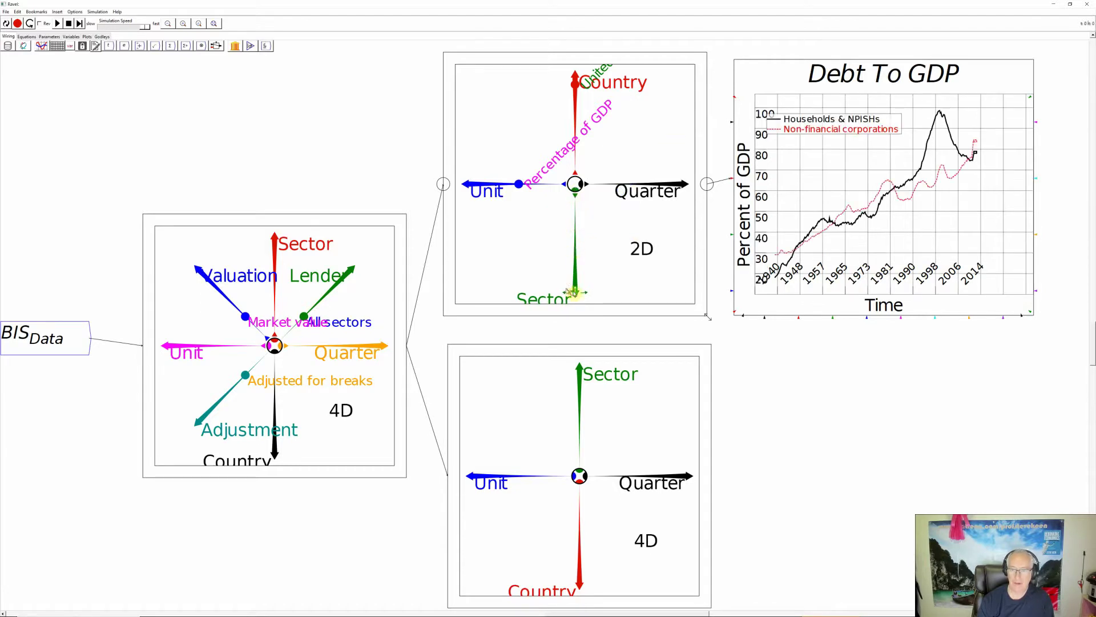
drag(573, 293, 575, 228)
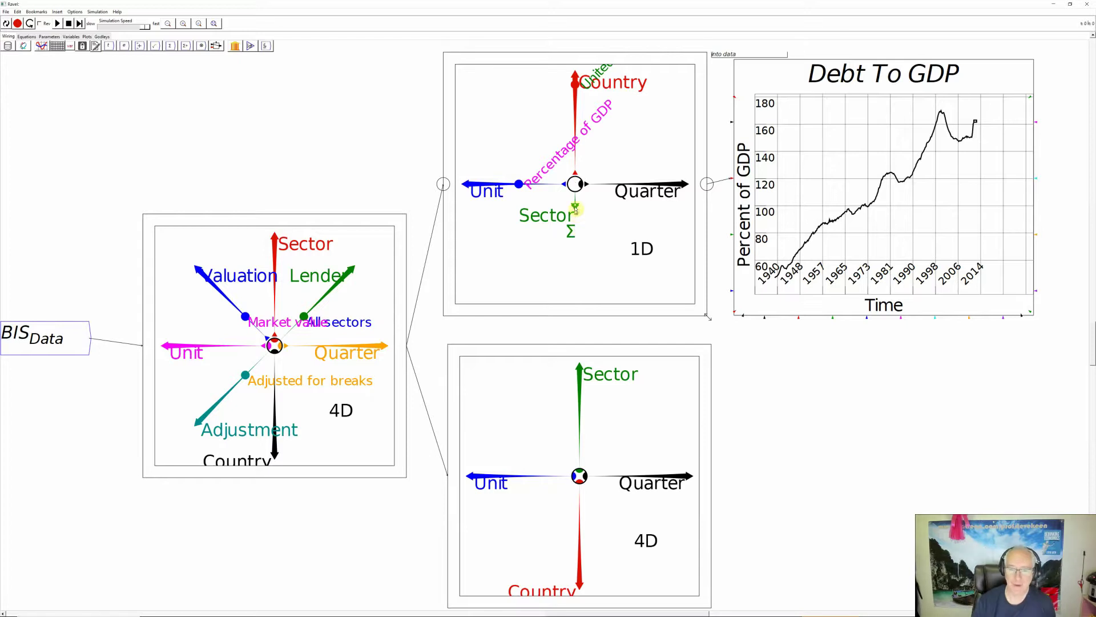
Expand the upper output Ravel's Sector axis and switch its slice between Households & NPISHs and Non-financial corporations, ending on Non-financial corporations.
drag(575, 209, 581, 247)
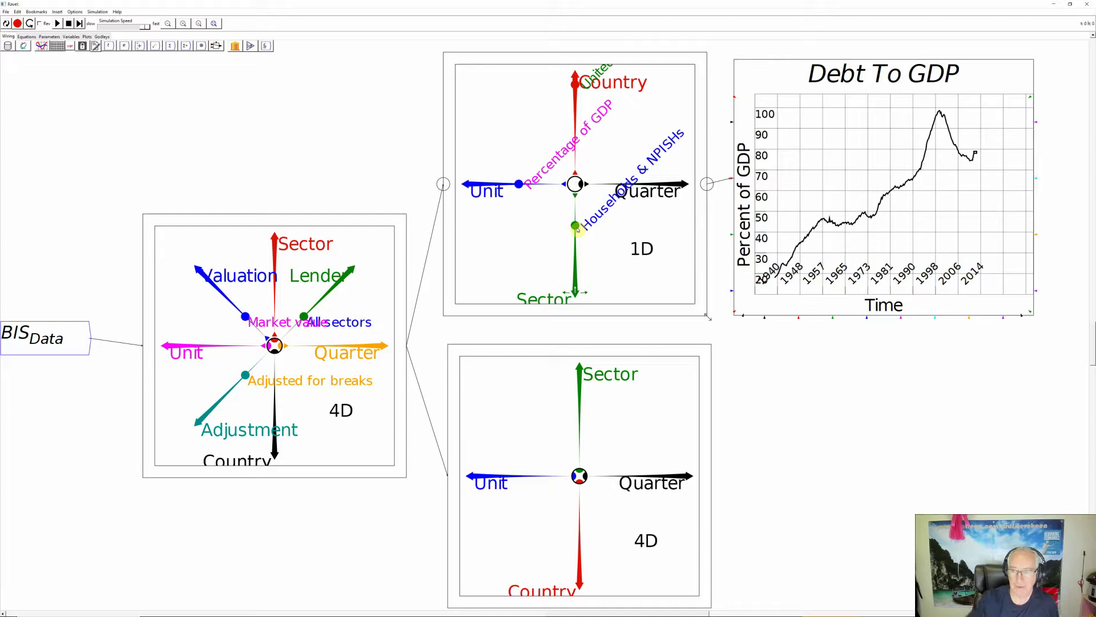
key(Down)
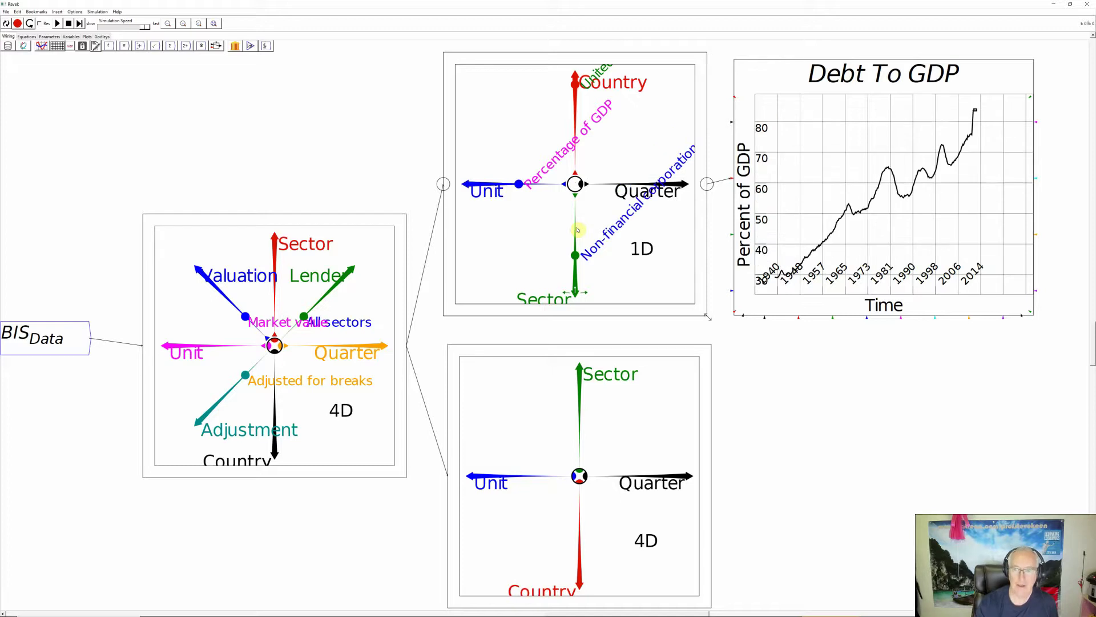
key(Up)
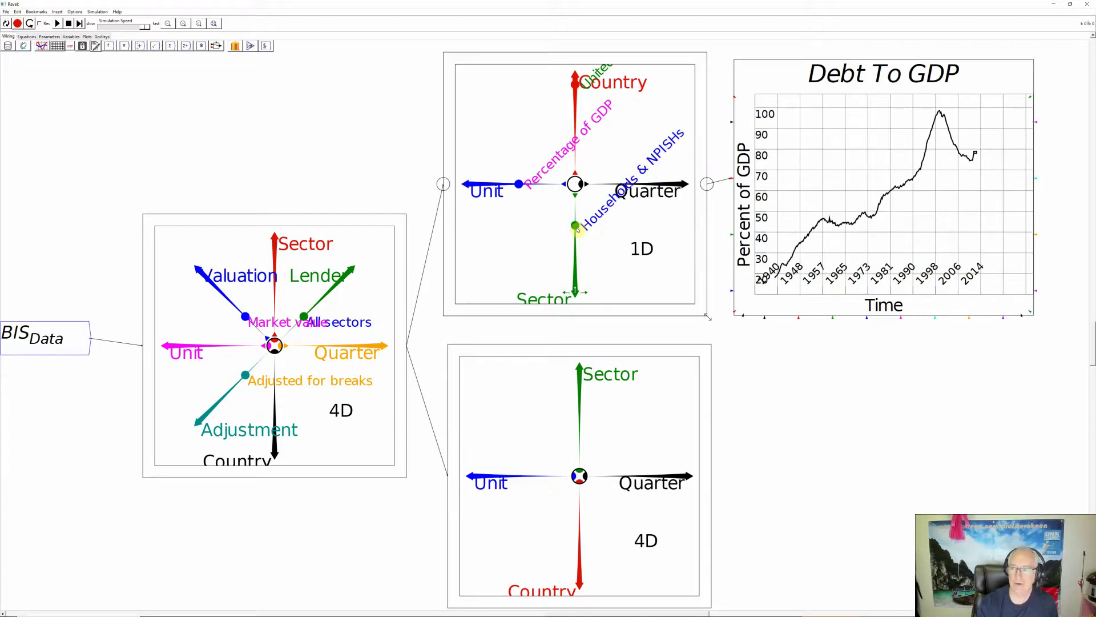
key(Down)
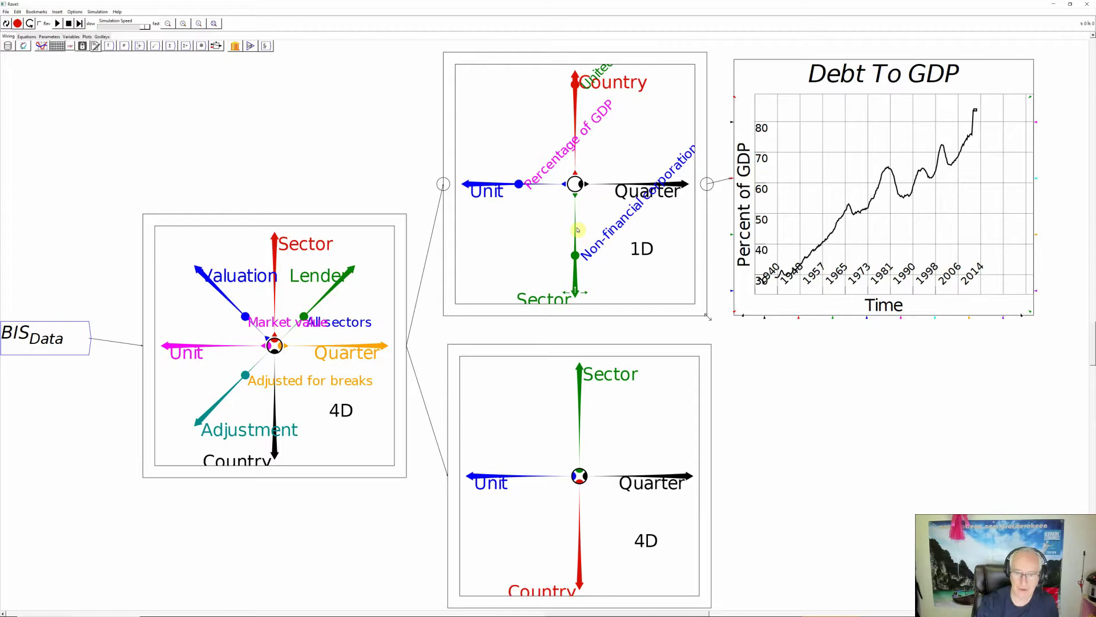
Switch the upper output Ravel's Sector slice to Households & NPISHs, and remove that slice to plot both sectors together.
drag(577, 230, 577, 229)
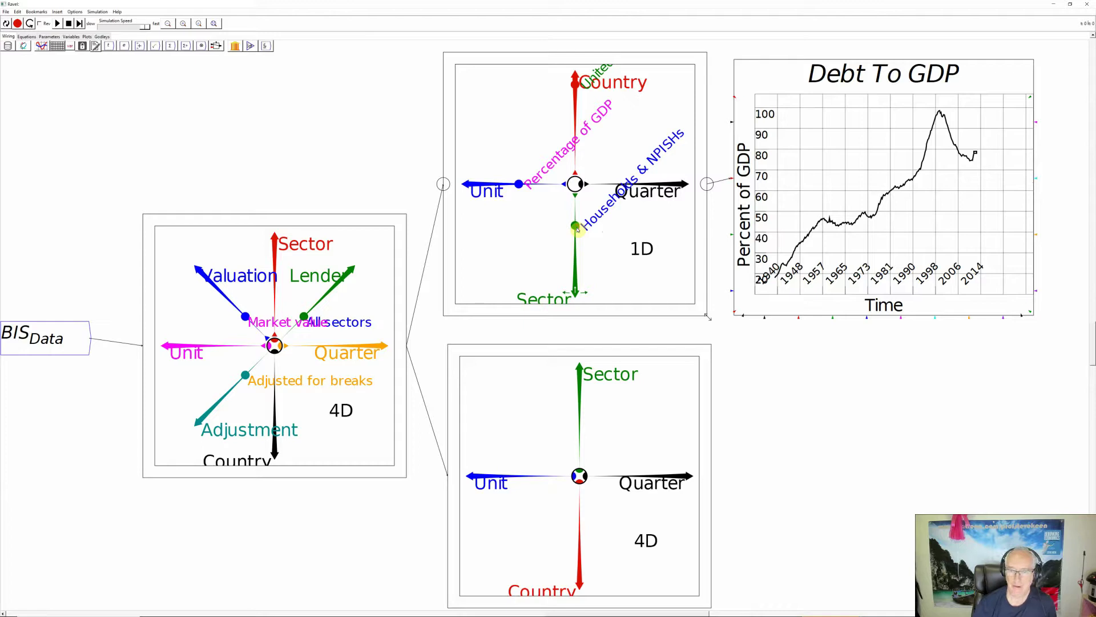
drag(577, 229, 577, 191)
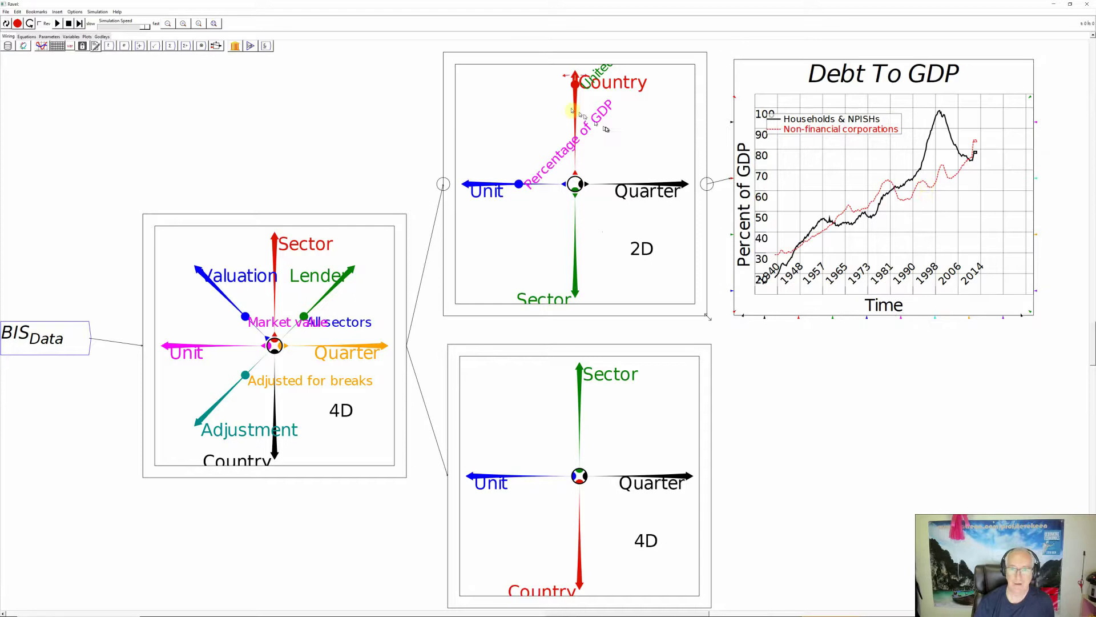
Set the upper output Ravel's Country slice to Australia and step it through the following countries to Hong Kong SAR.
drag(575, 87, 576, 177)
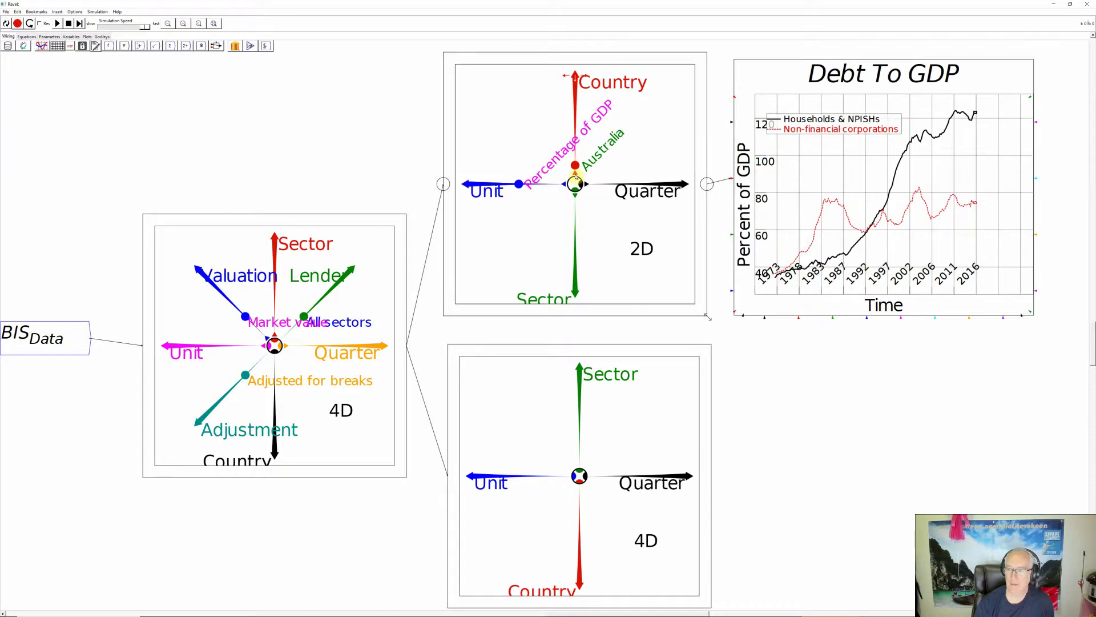
mouse_move(859, 183)
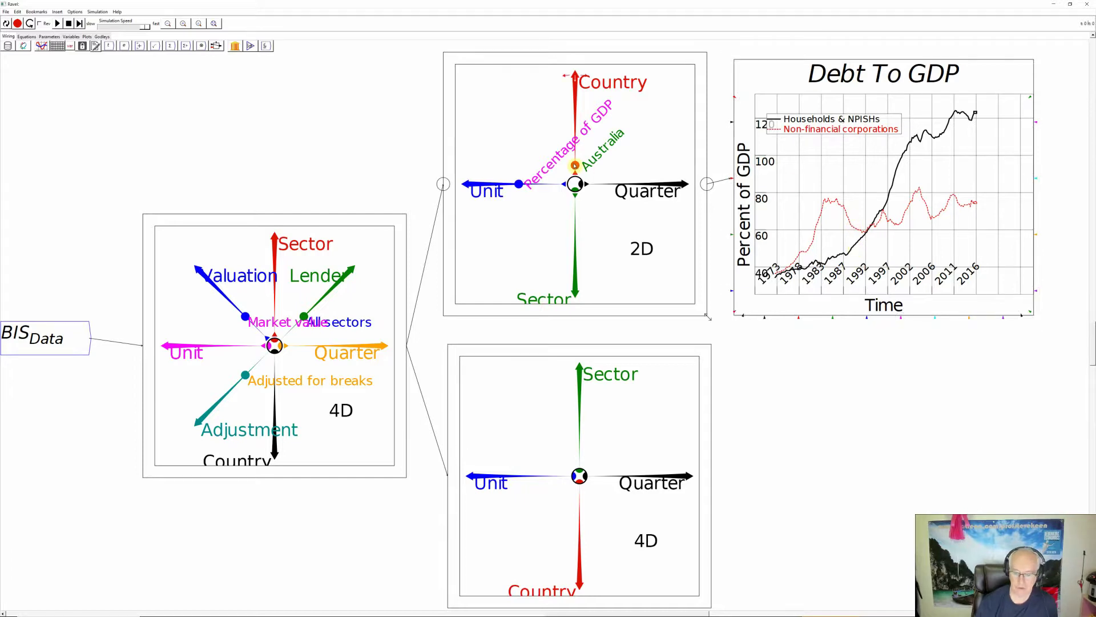
scroll(575, 166, down, 1)
scroll(575, 166, down, 3)
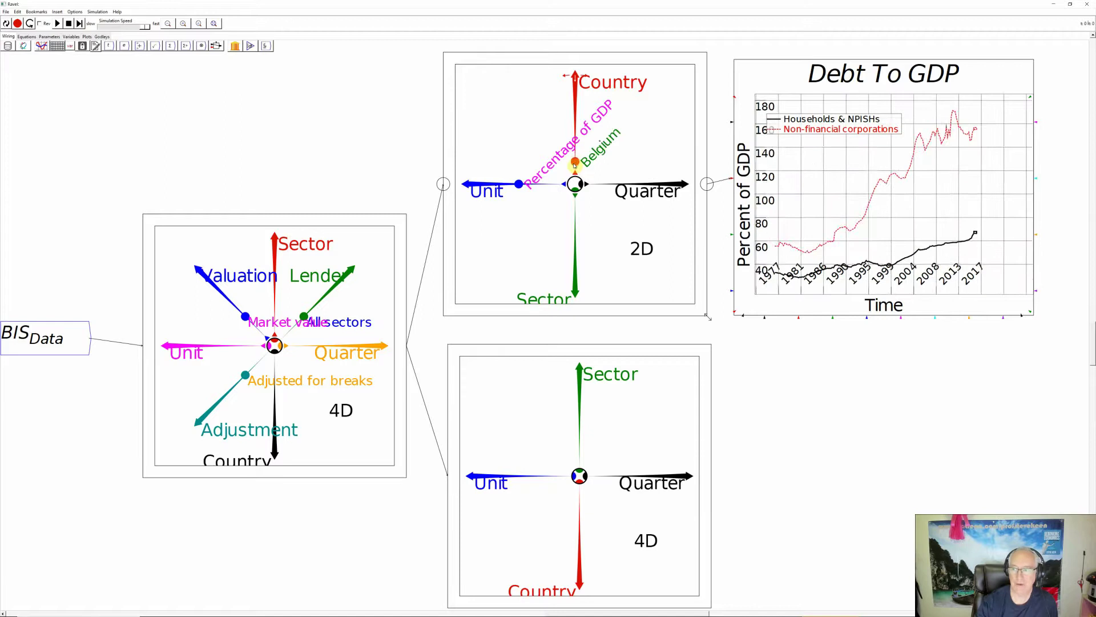
scroll(575, 165, down, 3)
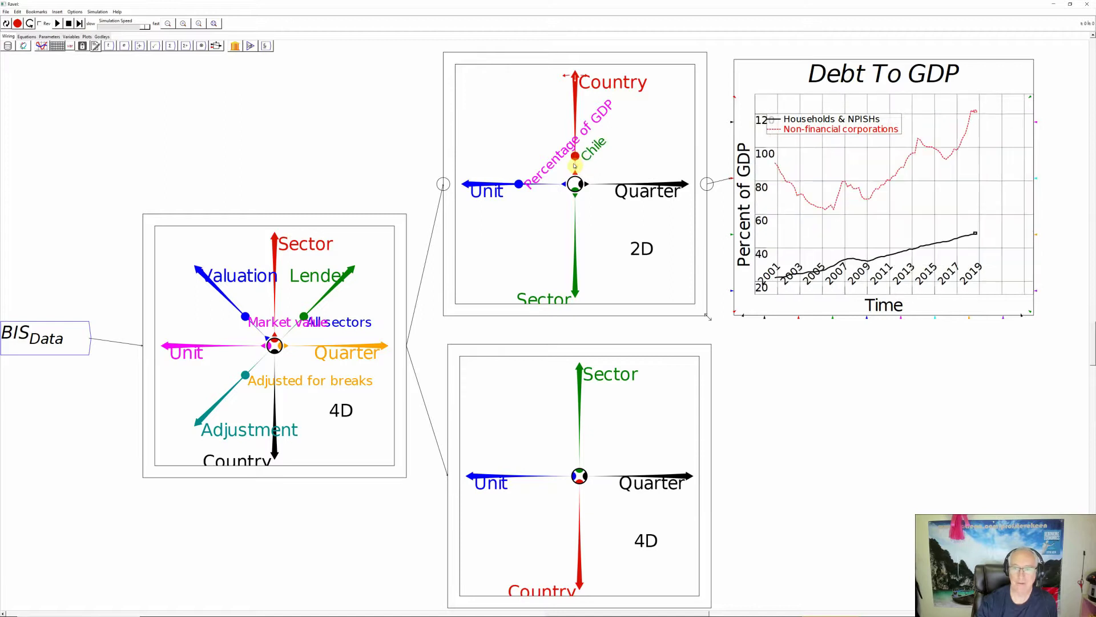
scroll(575, 165, down, 2)
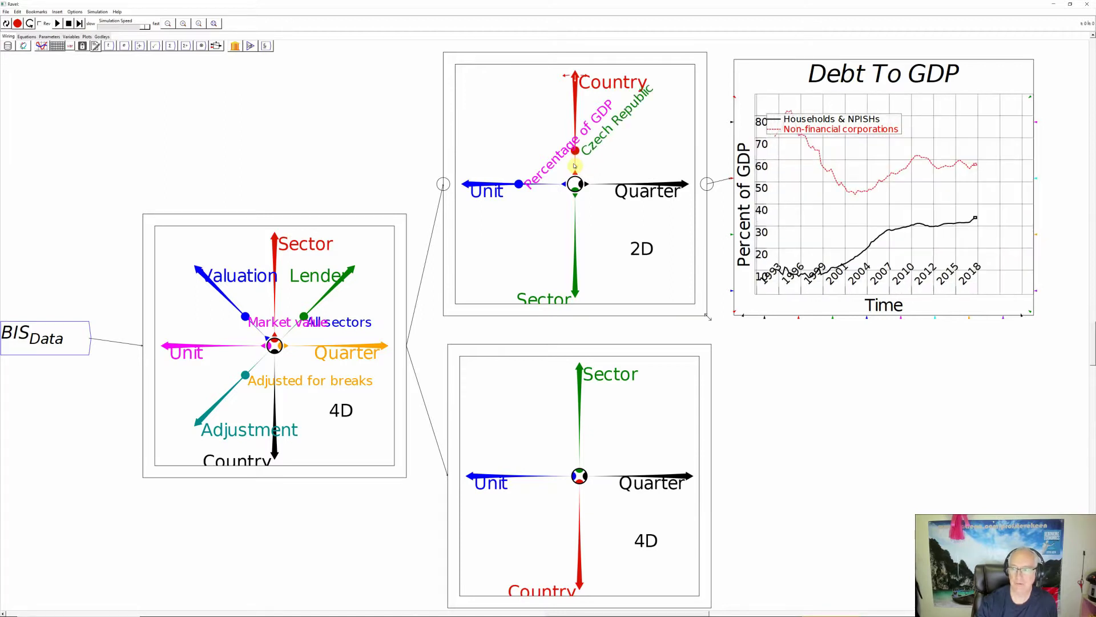
scroll(575, 166, down, 4)
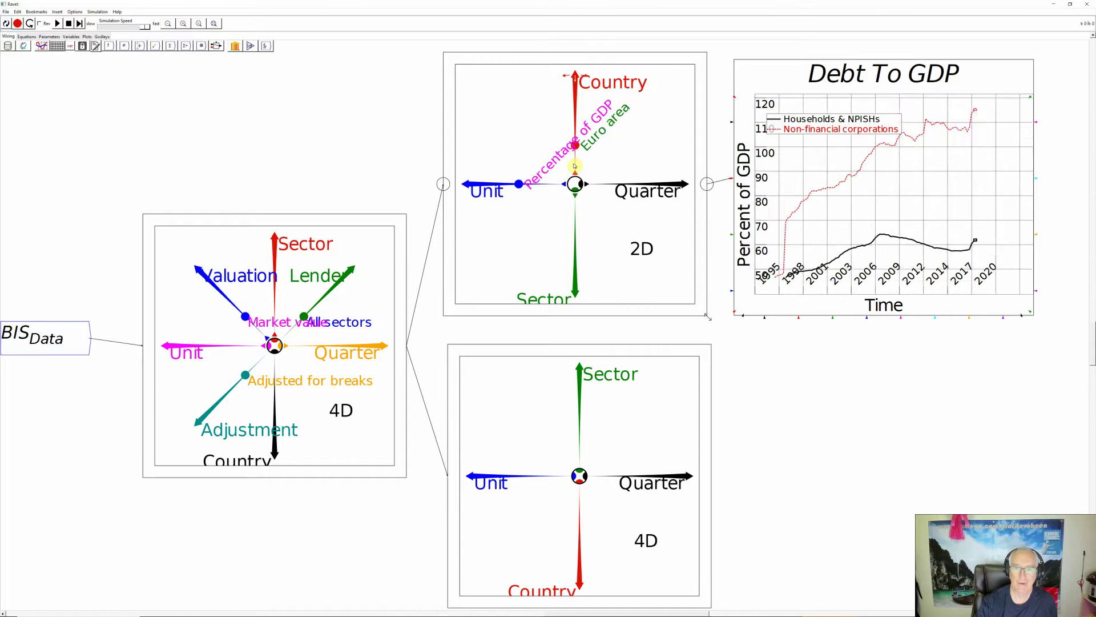
scroll(575, 166, down, 4)
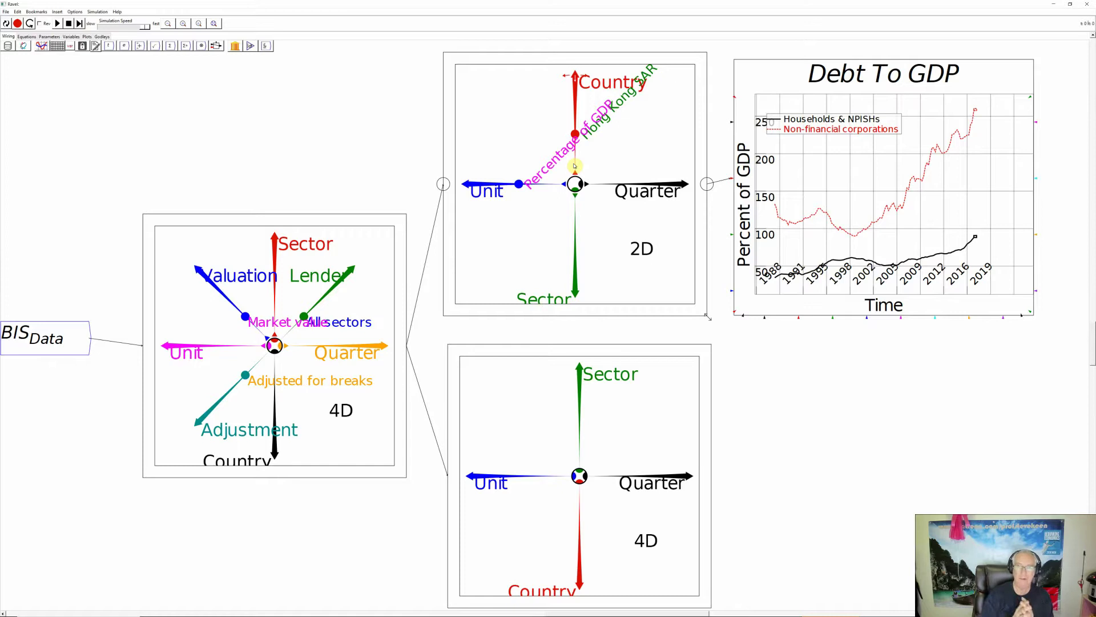
Switch the upper output Ravel's Unit slice from Percentage of GDP to Domestic currency.
drag(523, 185, 522, 186)
click(522, 186)
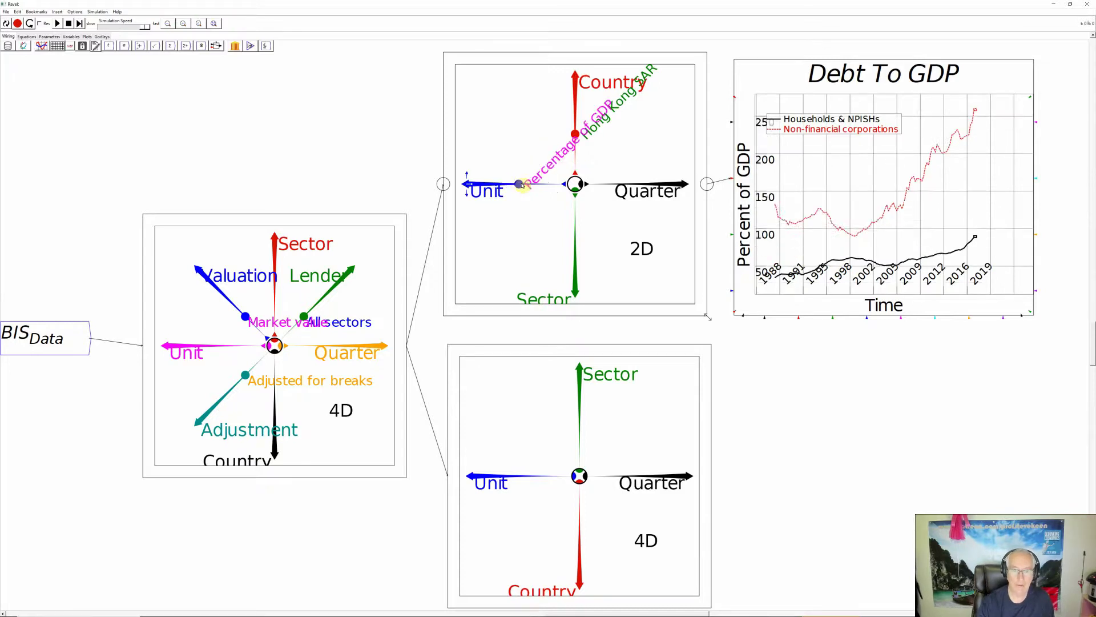
click(522, 186)
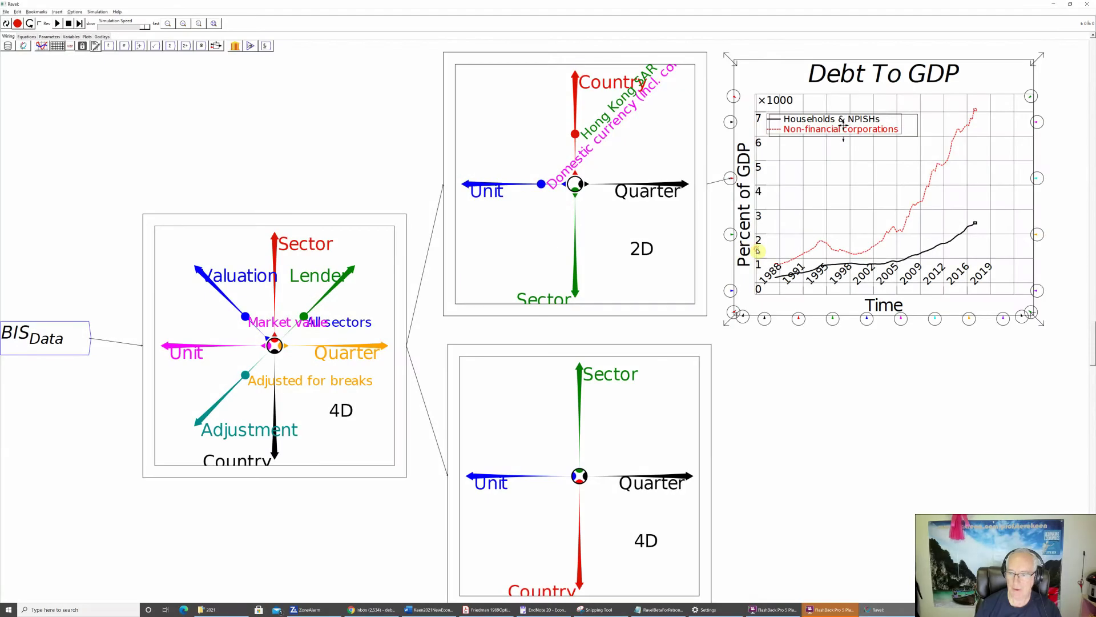
Move the Debt To GDP plot beside the lower output Ravel and bend its connecting wire into a curve.
drag(757, 251, 806, 522)
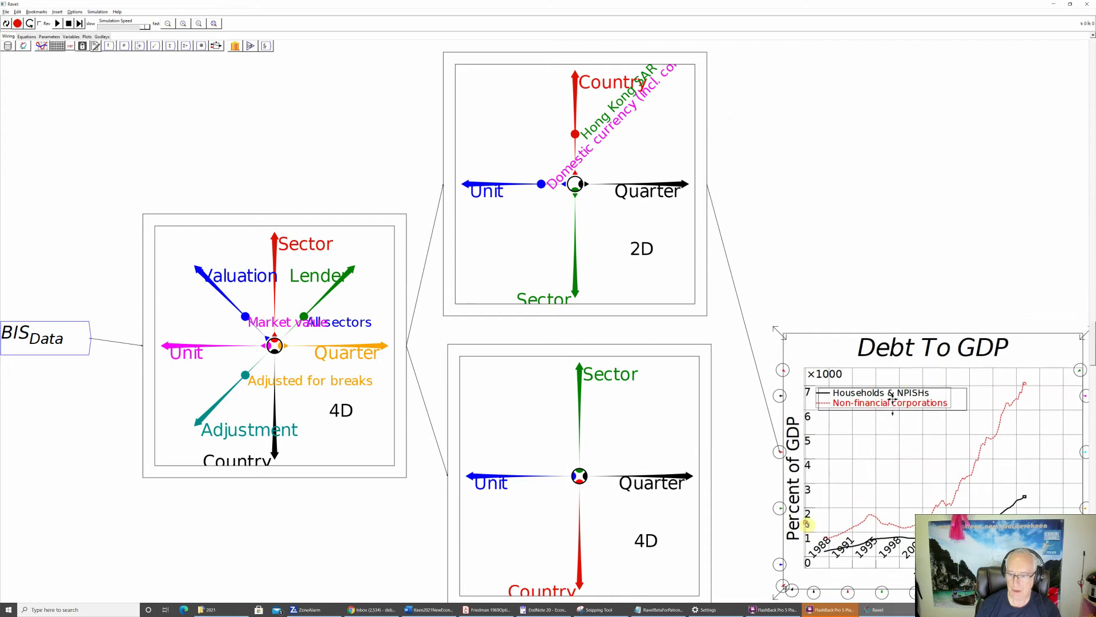
right_click(745, 319)
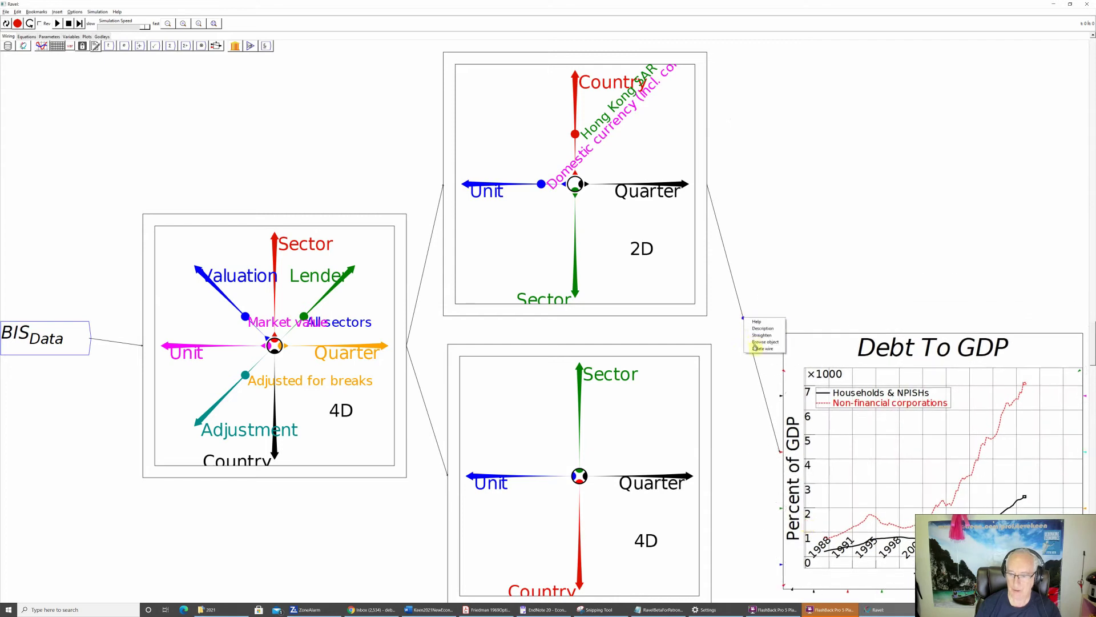
click(760, 296)
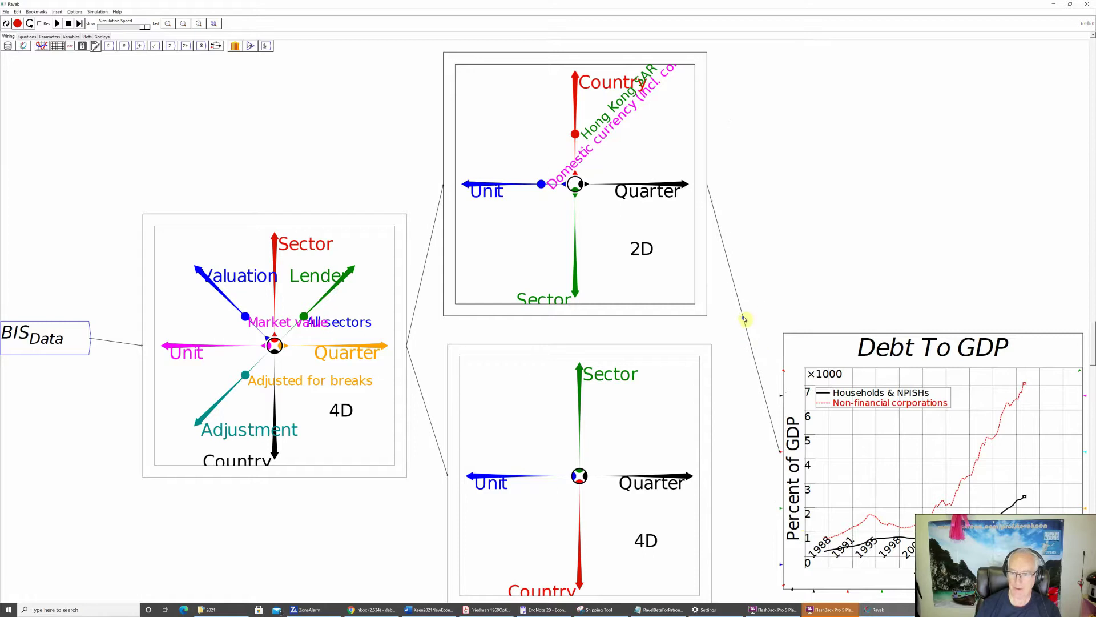
drag(743, 314, 773, 272)
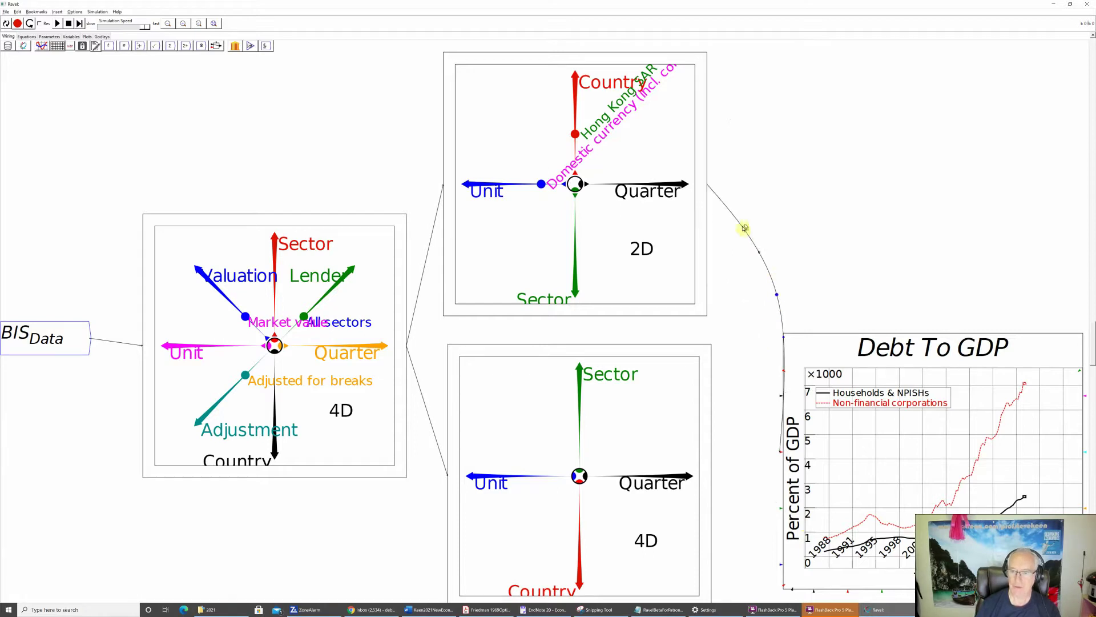
drag(744, 228, 725, 245)
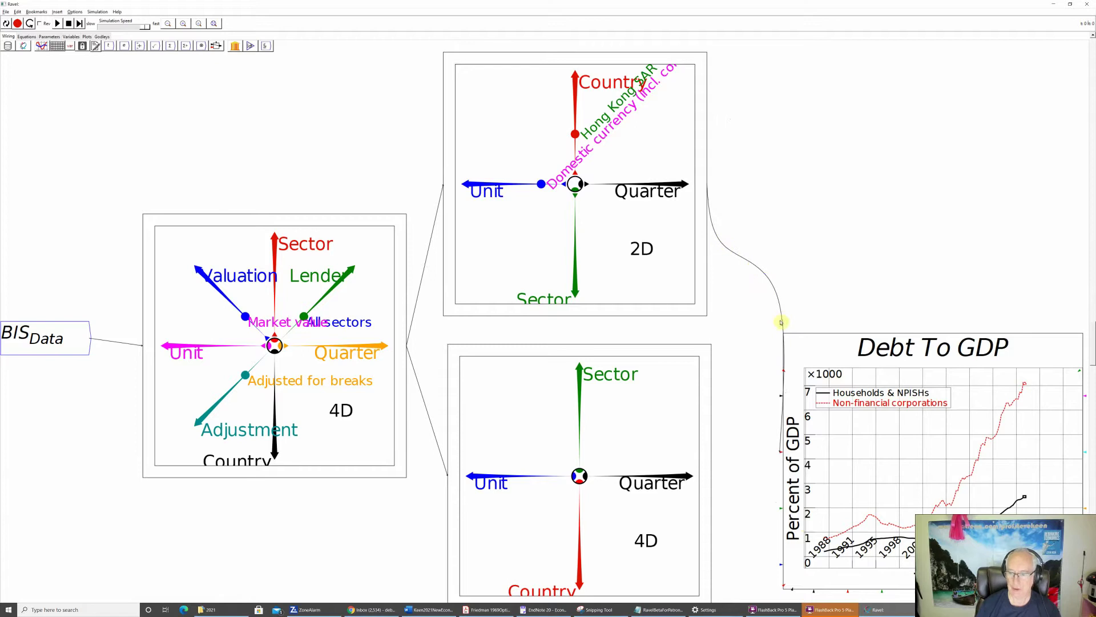
mouse_move(782, 330)
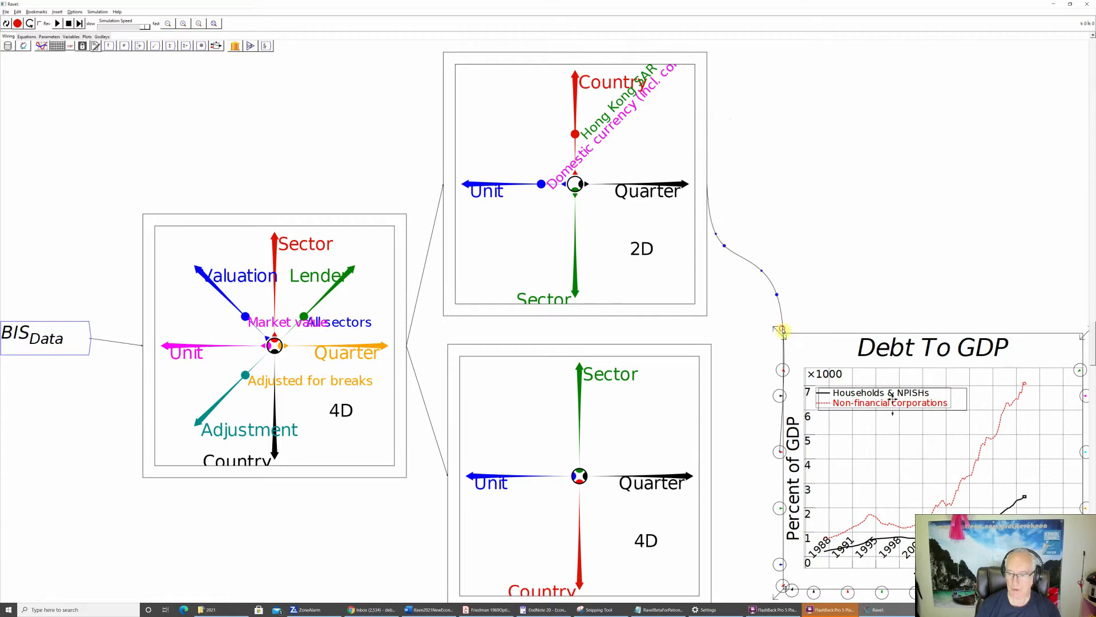
drag(782, 330, 747, 426)
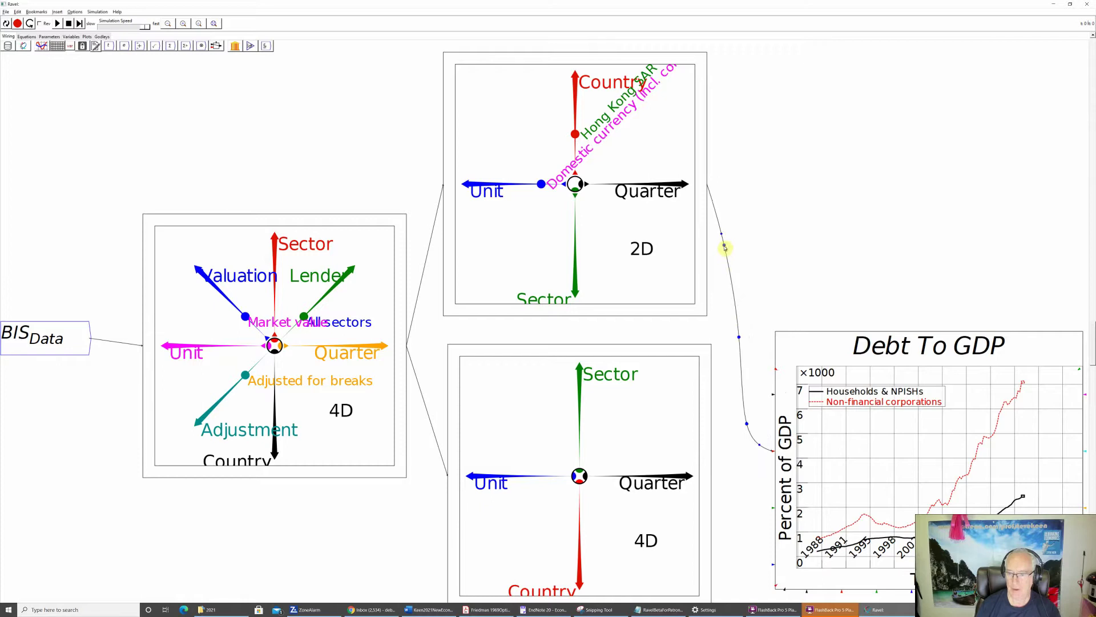
drag(724, 245, 726, 206)
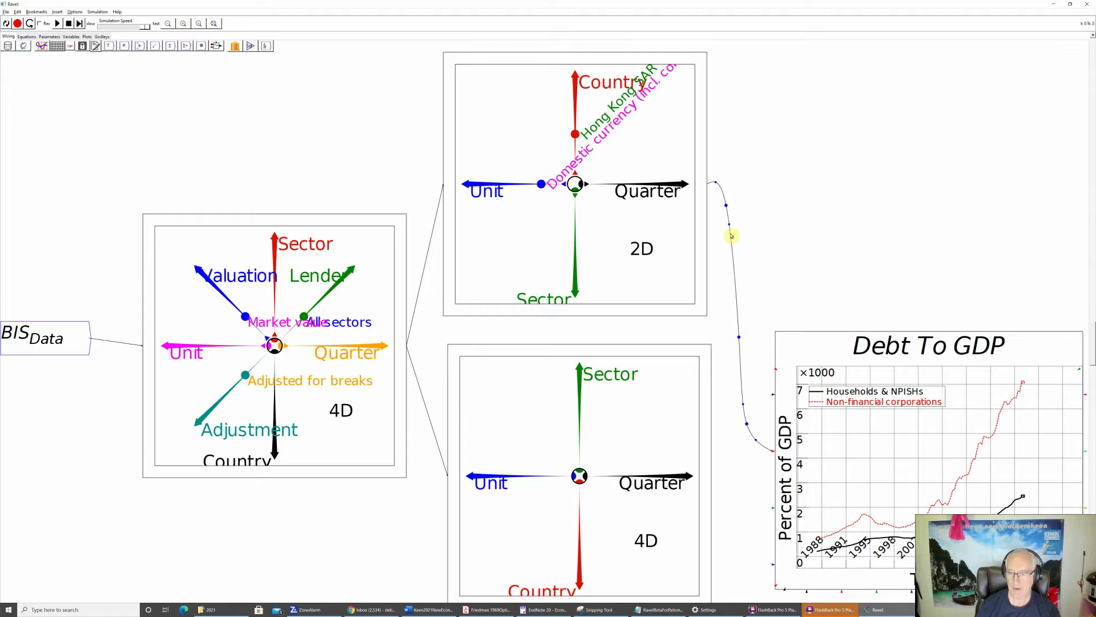
Delete the plot's wire, connect the lower output Ravel to the Debt To GDP plot, and adjust the positions of both.
right_click(732, 235)
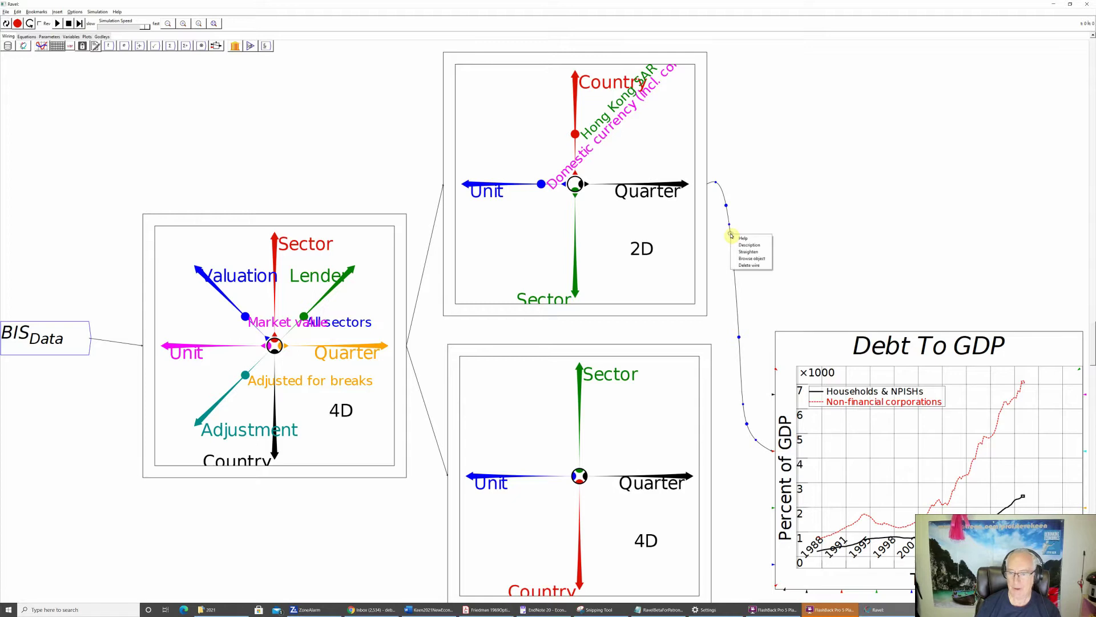
click(743, 268)
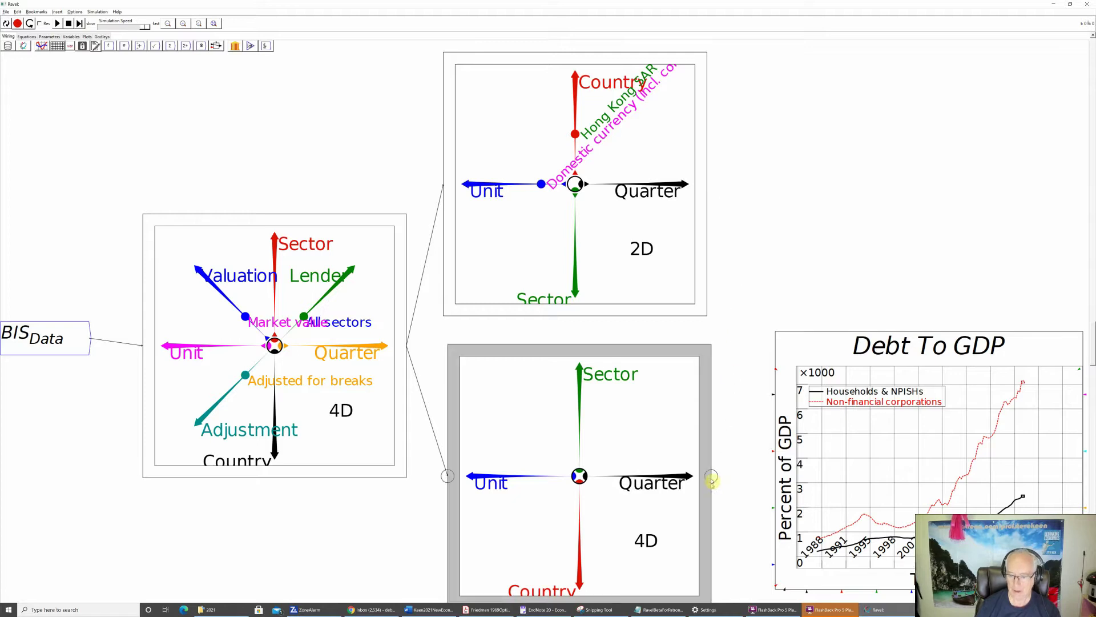
drag(712, 476, 772, 451)
drag(802, 352, 801, 375)
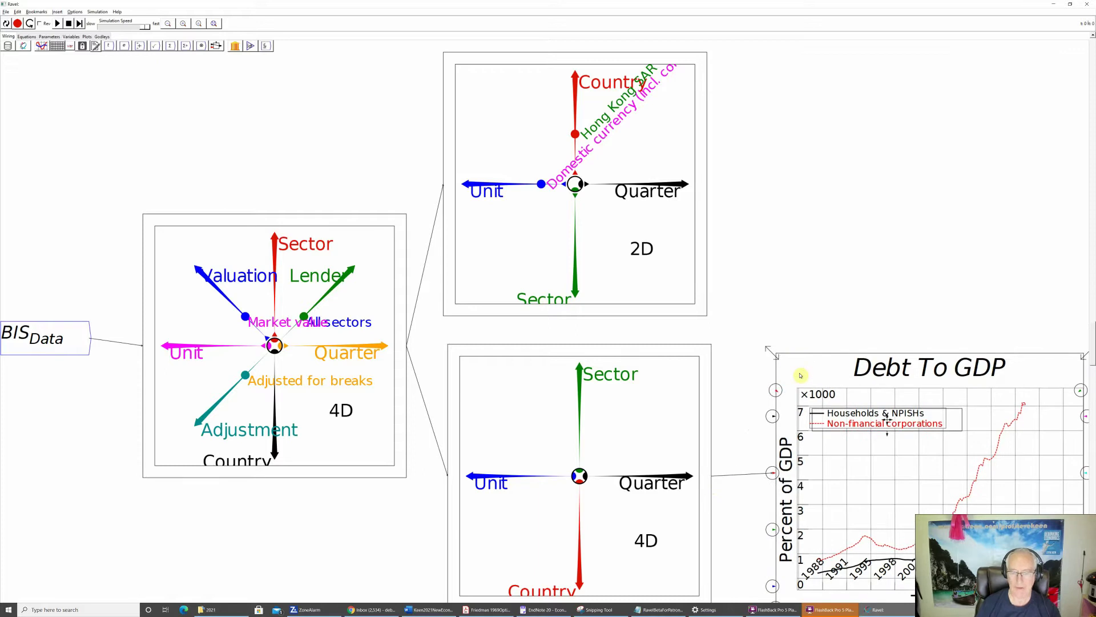
mouse_move(658, 348)
mouse_down()
mouse_move(647, 331)
mouse_move(657, 336)
mouse_up()
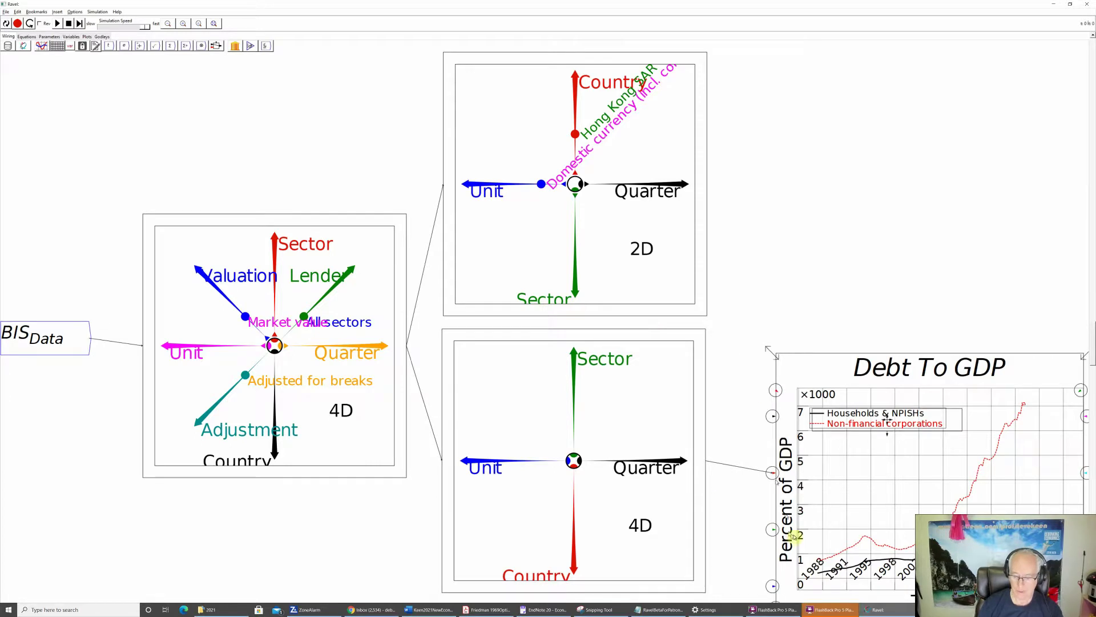
click(817, 609)
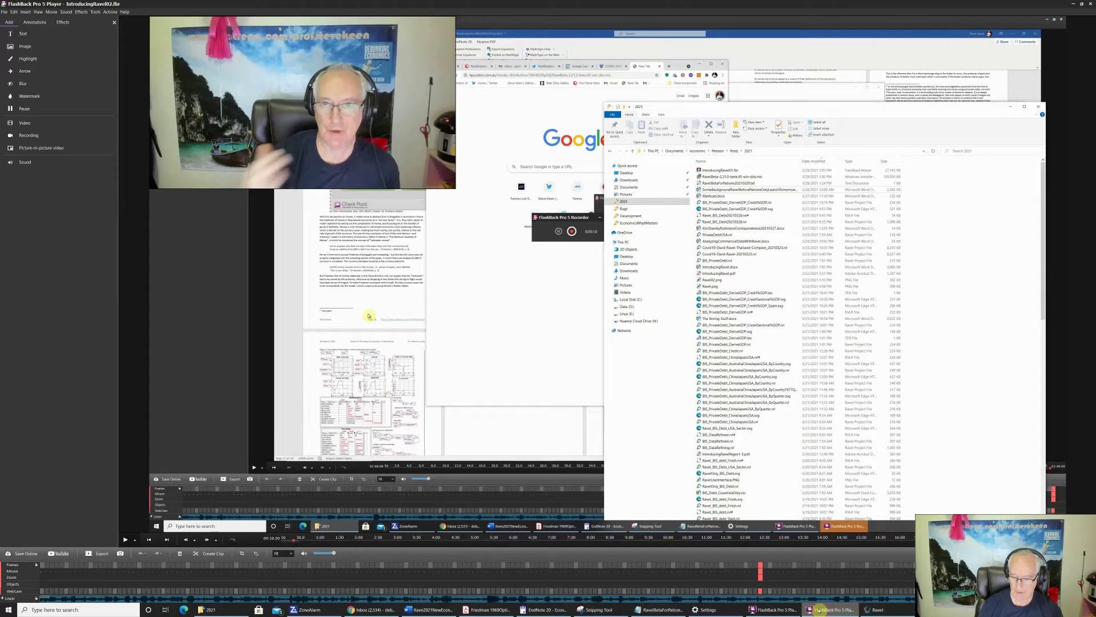
click(817, 609)
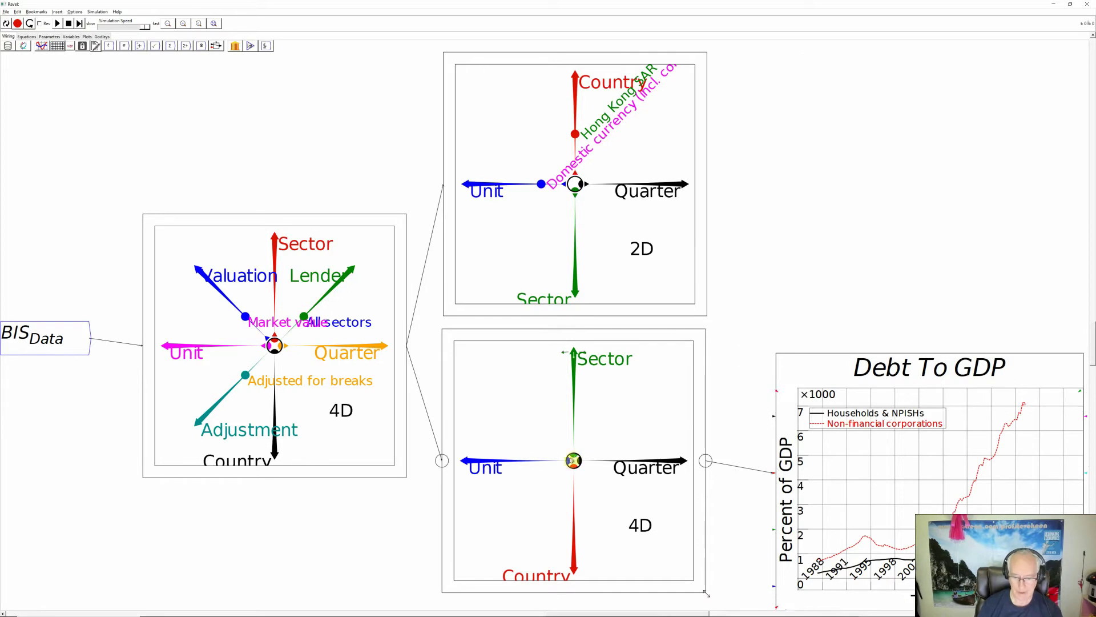
Slice the lower output Ravel's Unit axis to Percentage of GDP, and remove the upper output Ravel's Country slice.
drag(567, 460, 524, 465)
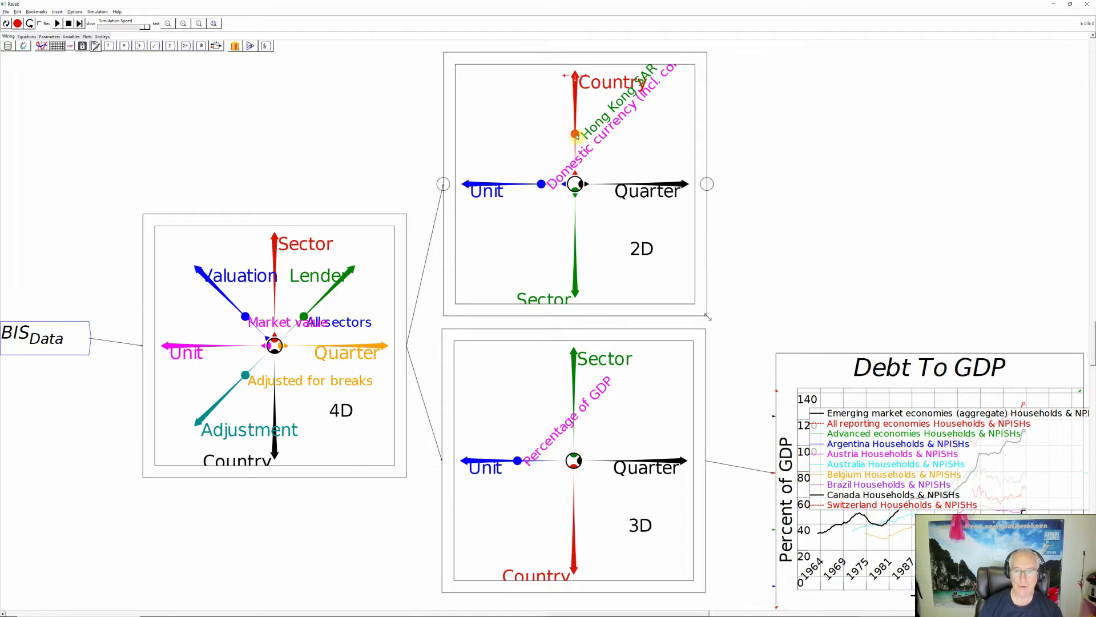
drag(577, 135, 579, 170)
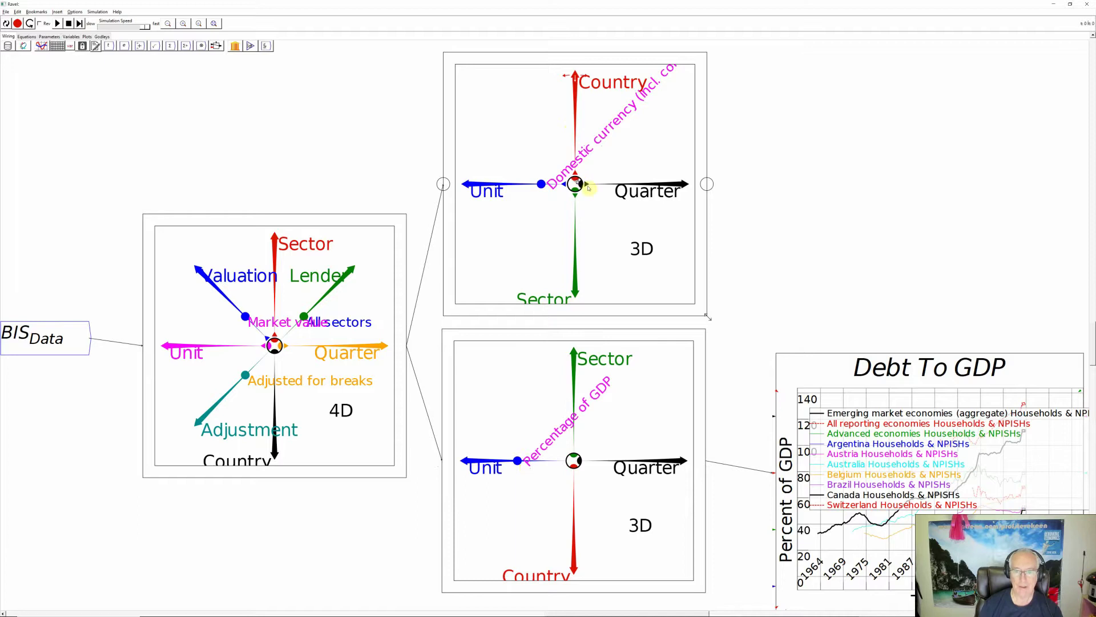
Select both output Ravels and lock their Country, Quarter and Sector handles together, leaving Unit unlocked.
drag(737, 258, 692, 371)
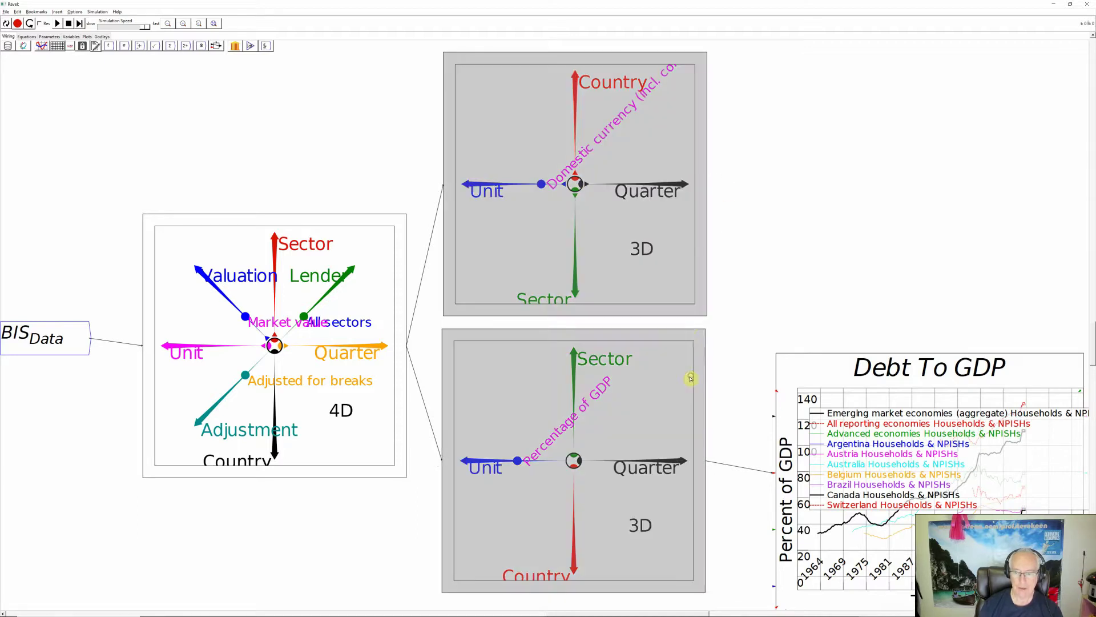
right_click(684, 323)
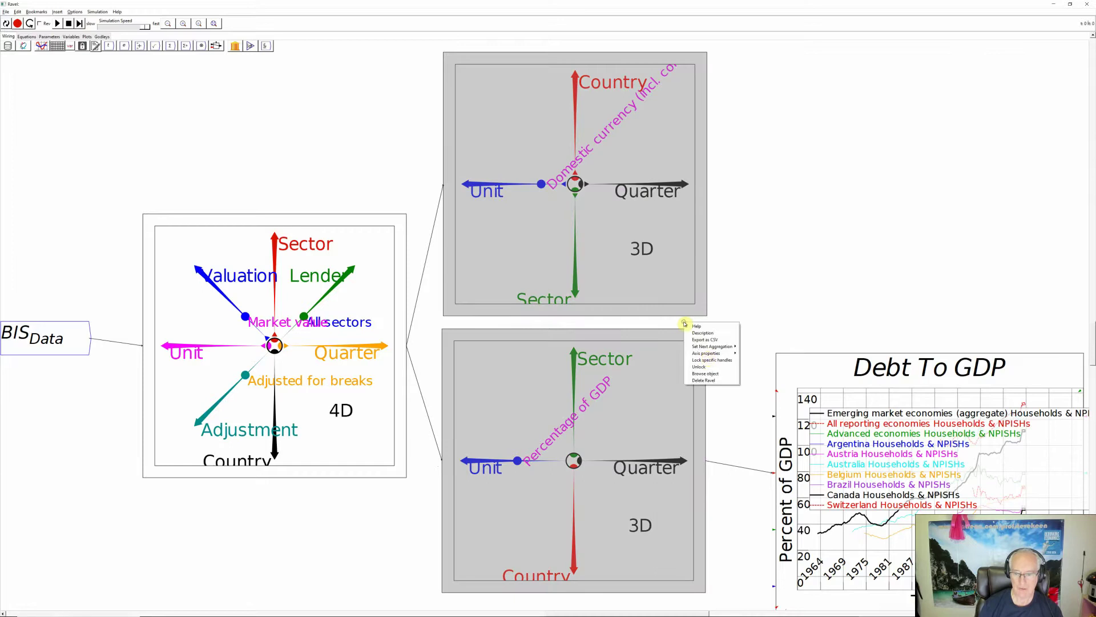
click(707, 361)
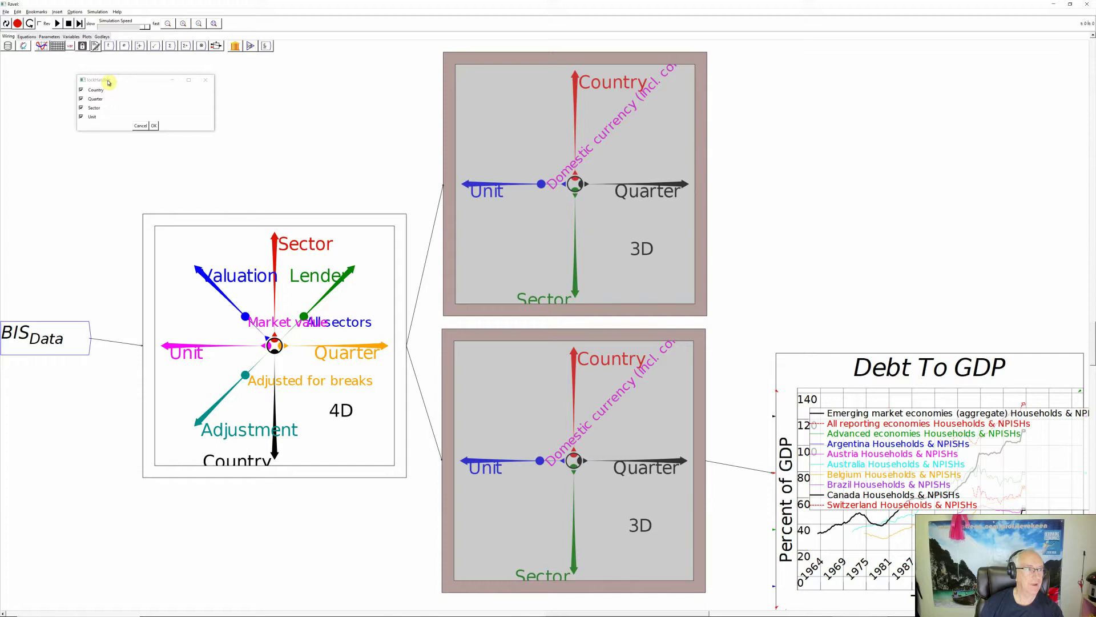
drag(108, 83, 516, 106)
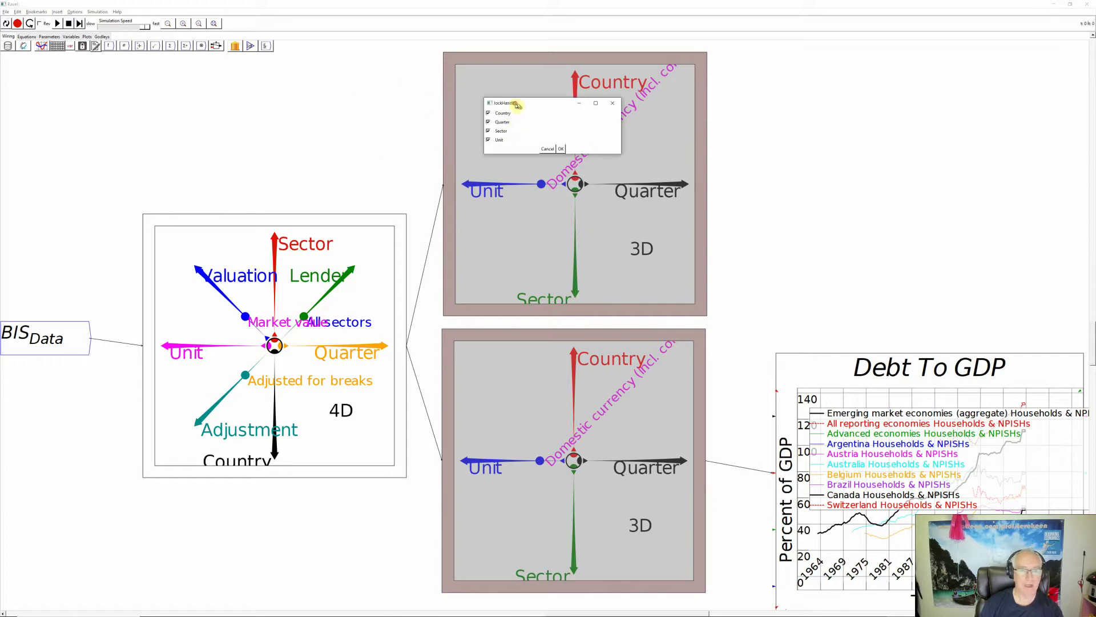
click(499, 142)
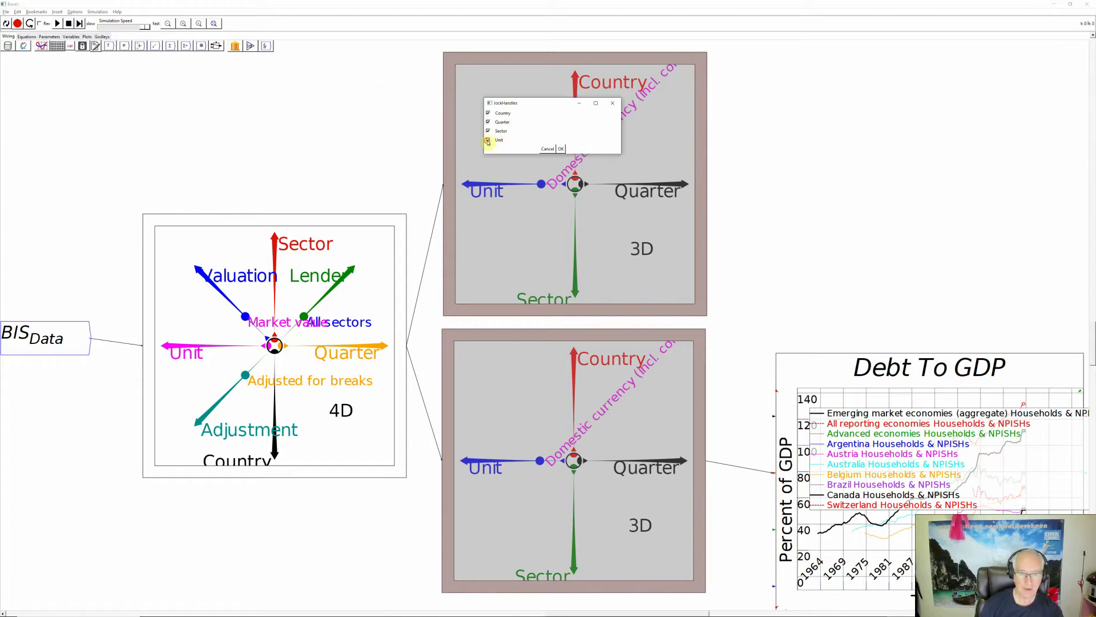
click(562, 149)
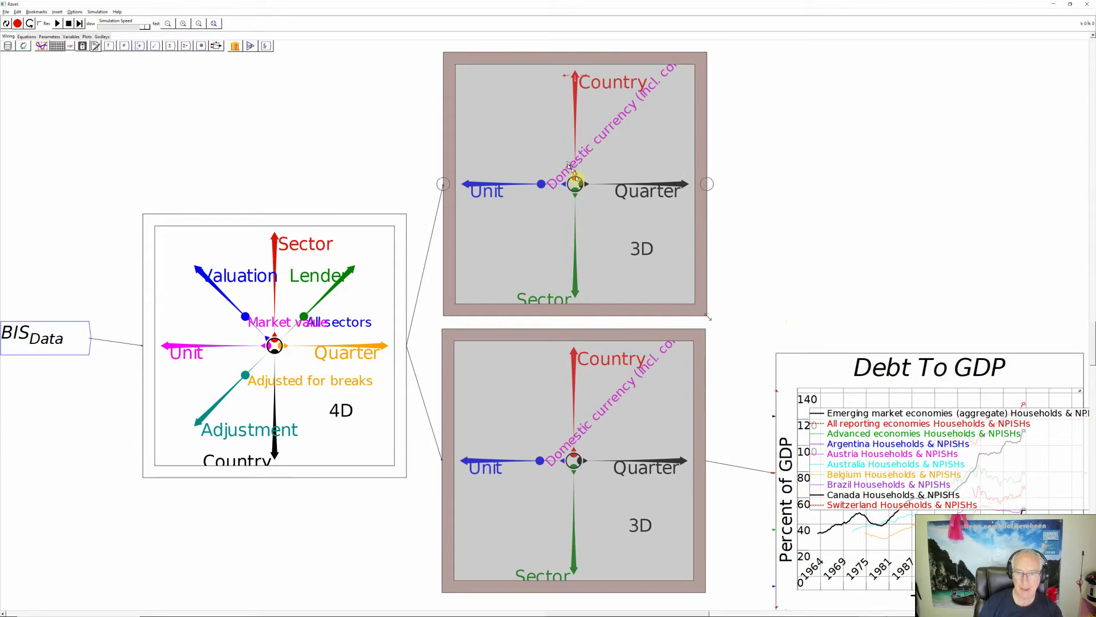
Test the locked handles by slicing Country through to Austria and back, and swapping the Country and Quarter axes and back.
click(575, 131)
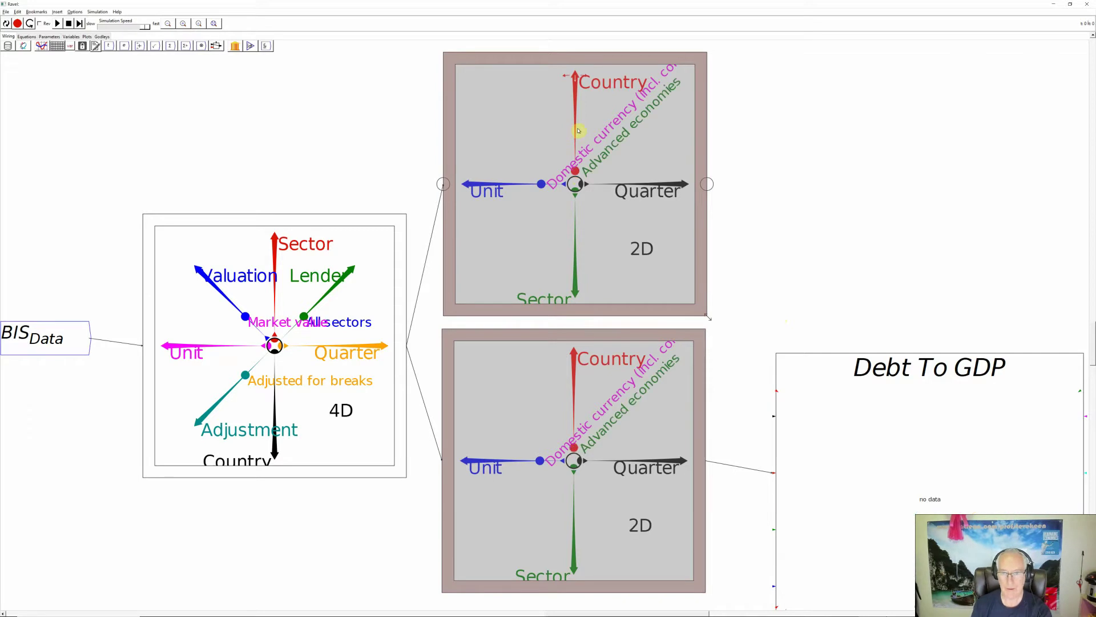
key(Up)
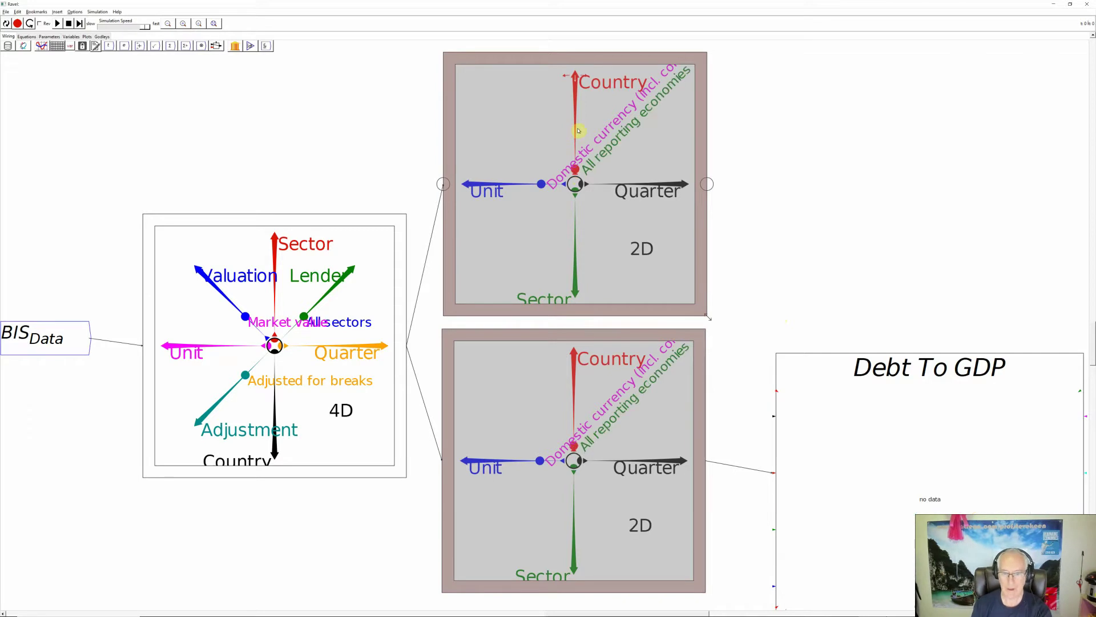
key(Up)
key(Up)
key(Up)
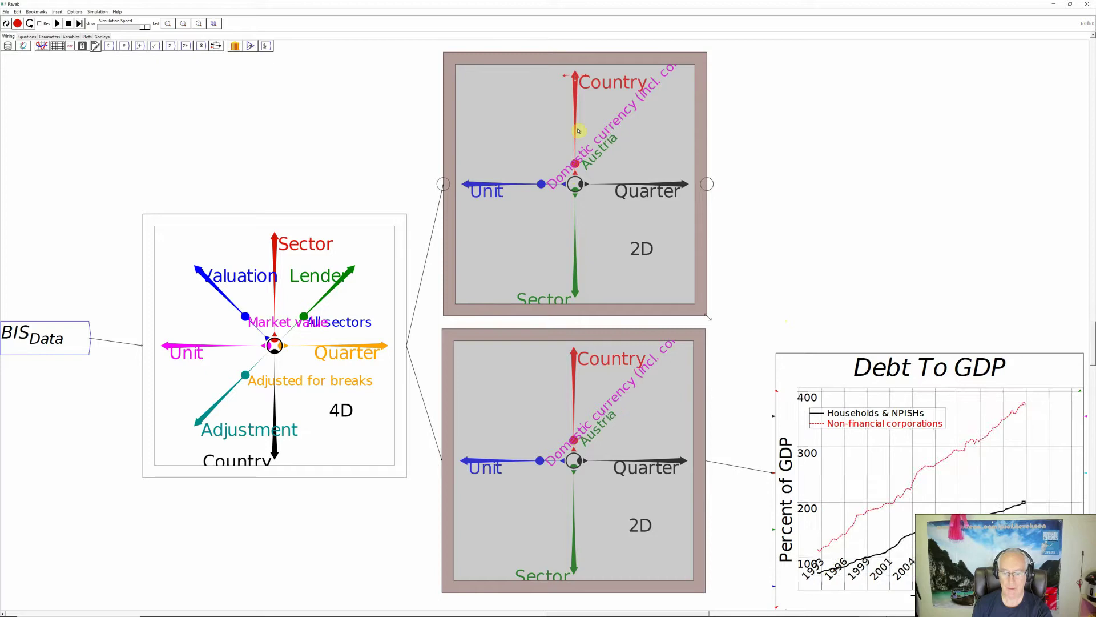
key(Down)
key(Down)
key(Down)
key(Down)
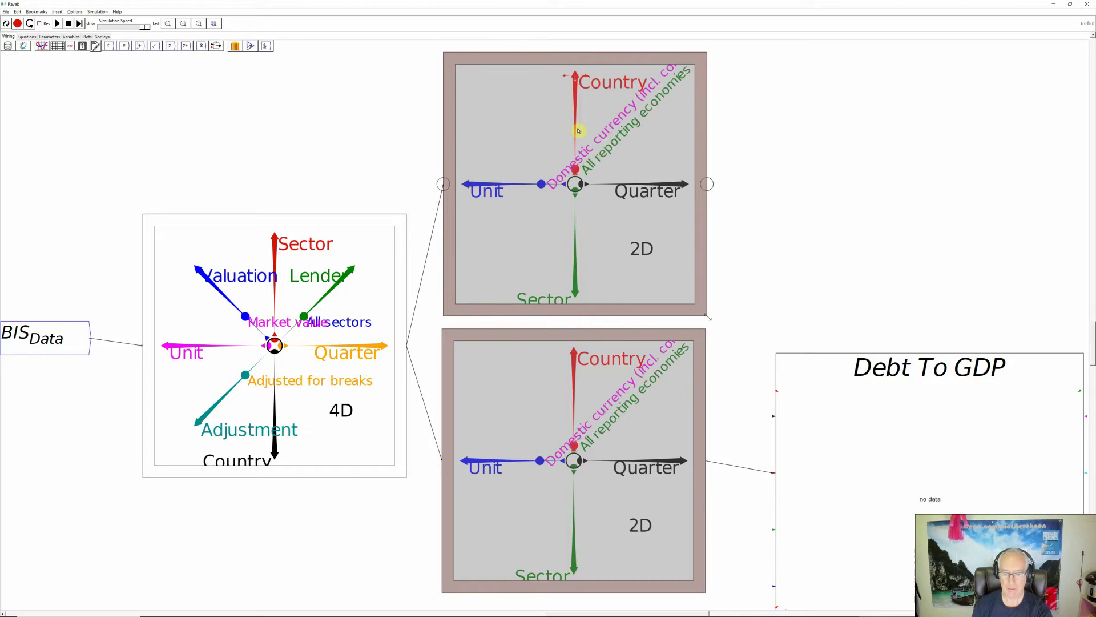
click(577, 131)
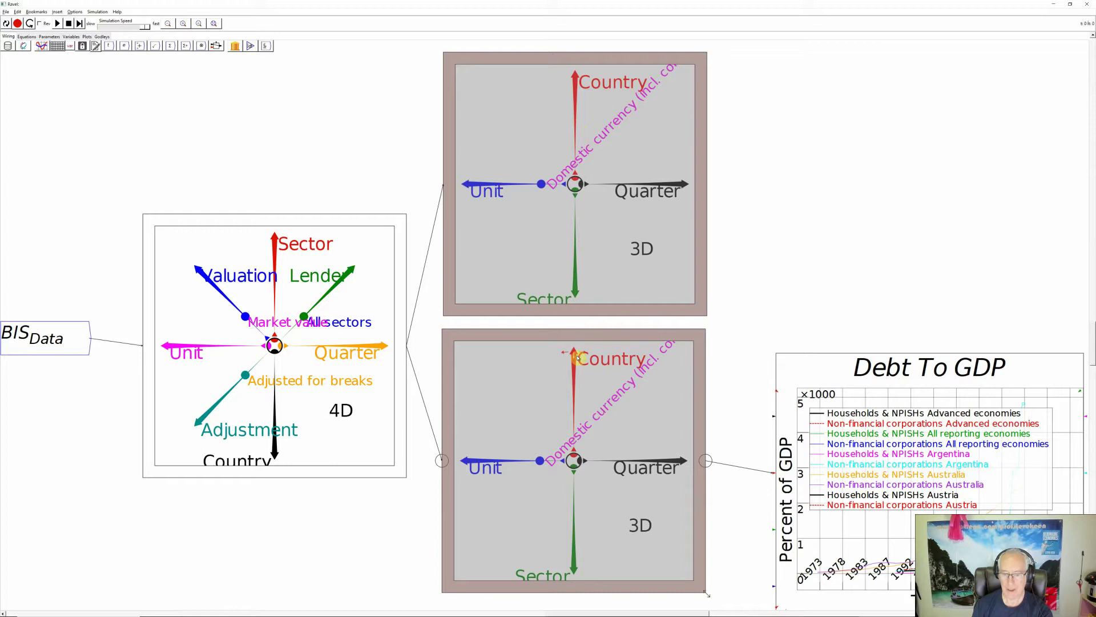
drag(578, 358, 692, 462)
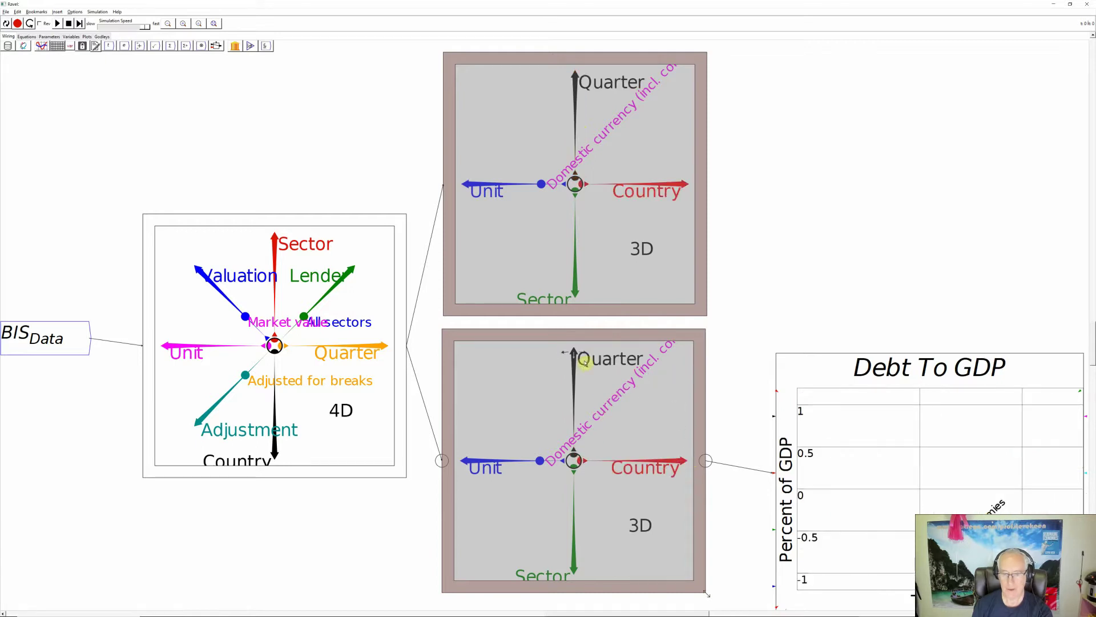
drag(571, 351, 707, 455)
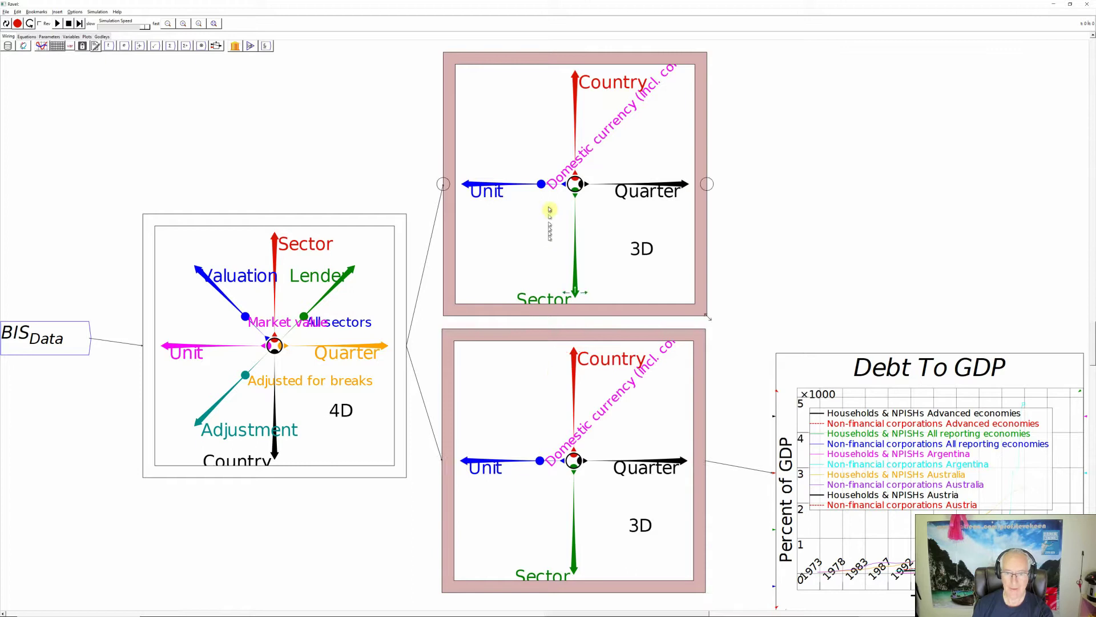
Set the lower output Ravel's Unit slice to Percentage of GDP.
drag(539, 460, 525, 464)
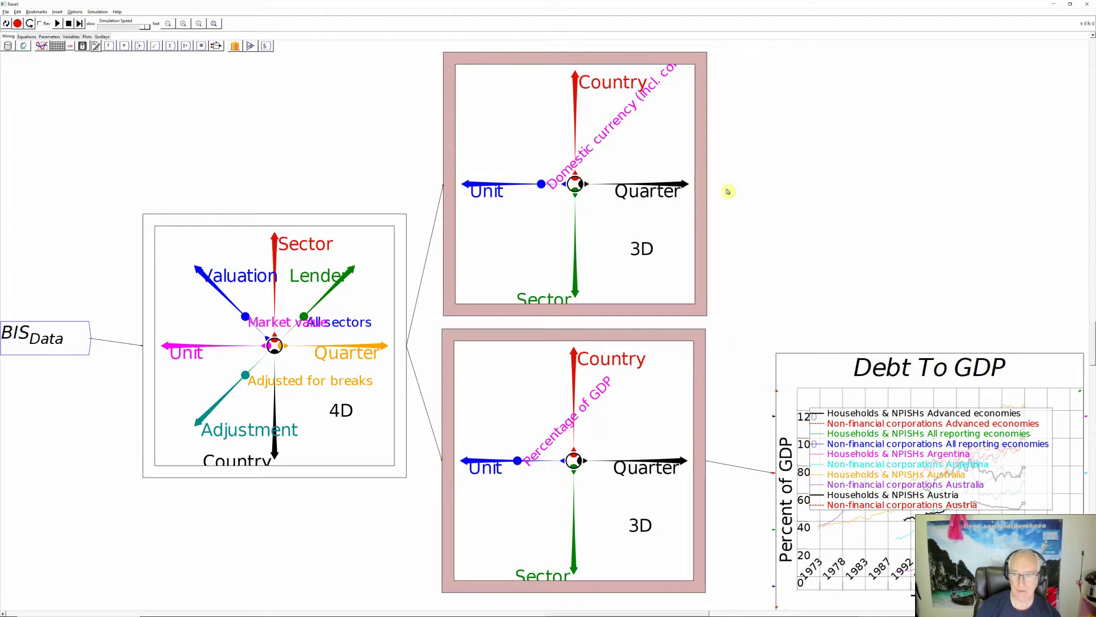
Add a variable named Debt_{Dom}^$ beside the upper output Ravel and connect the Ravel's output to it.
text(D)
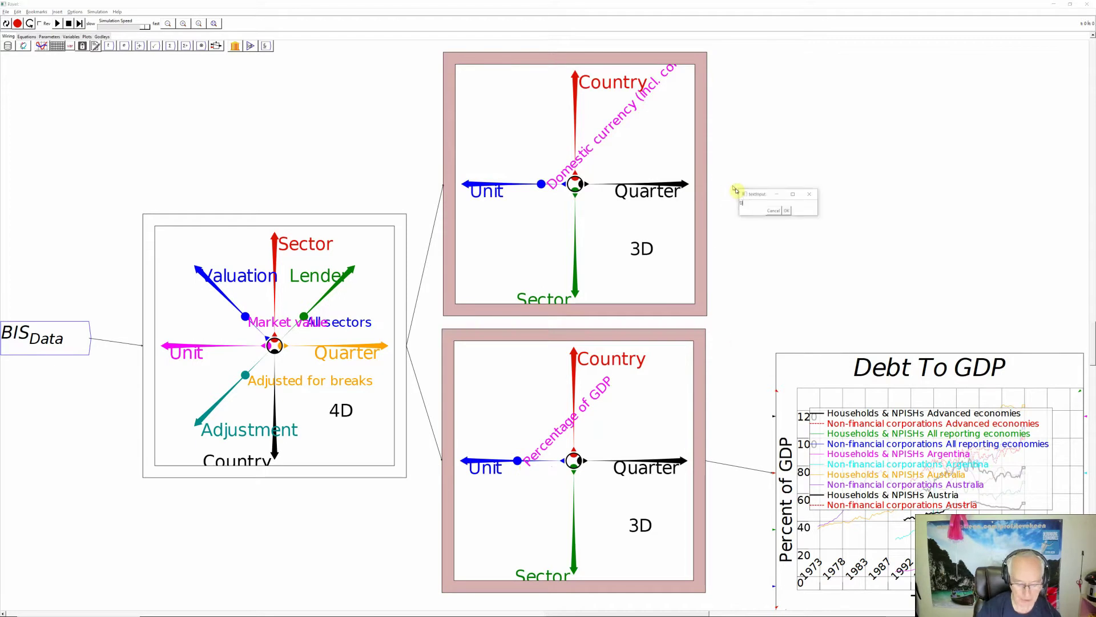
text(ebt_D)
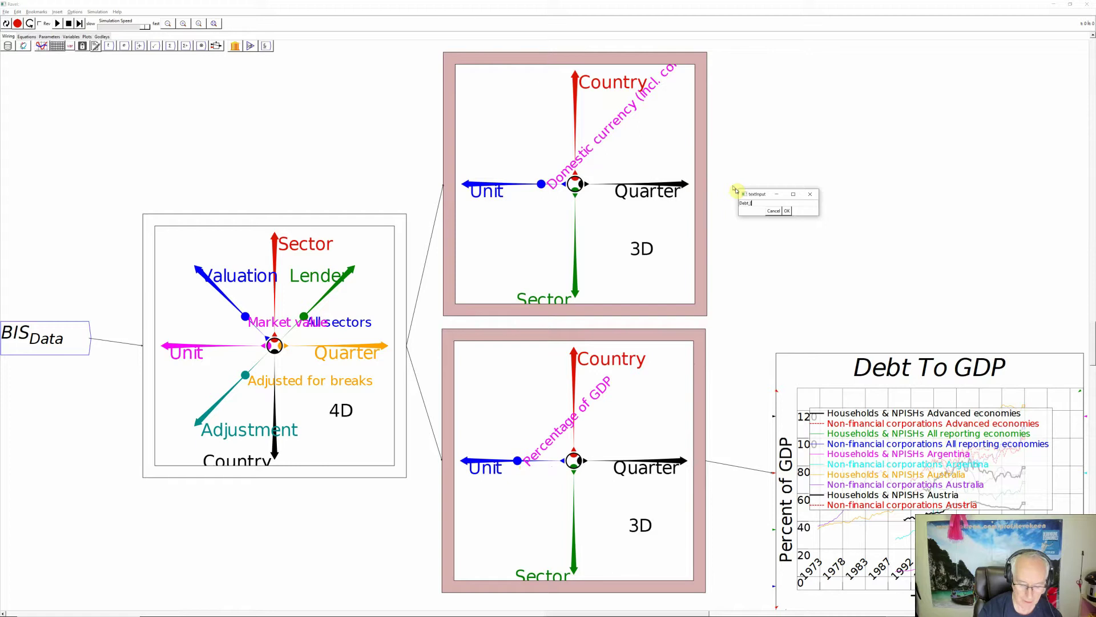
text(om)^$)
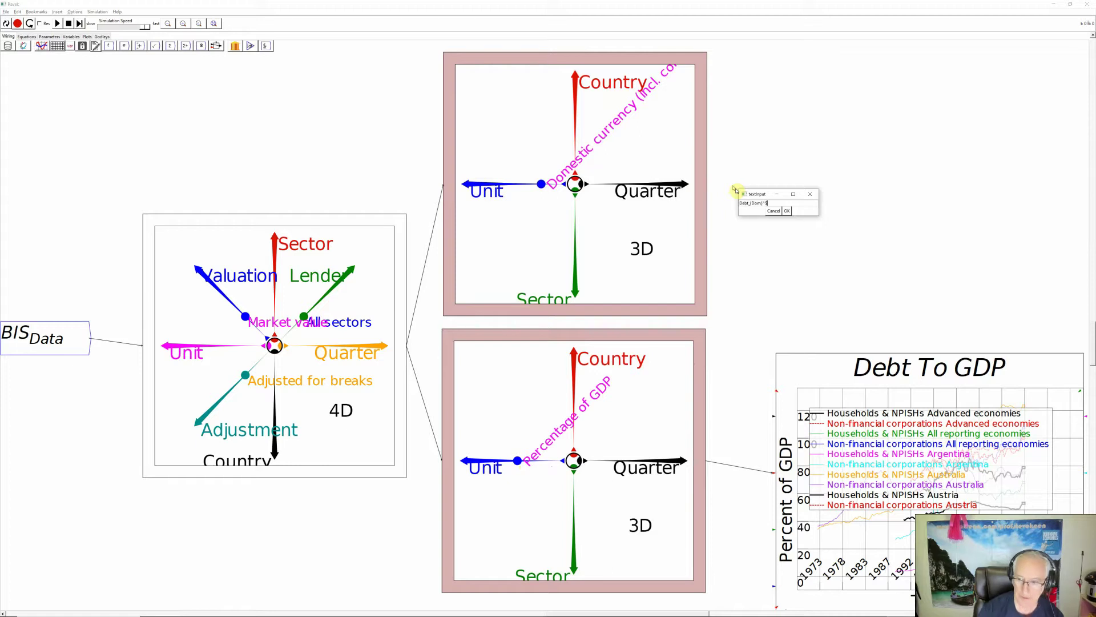
click(786, 210)
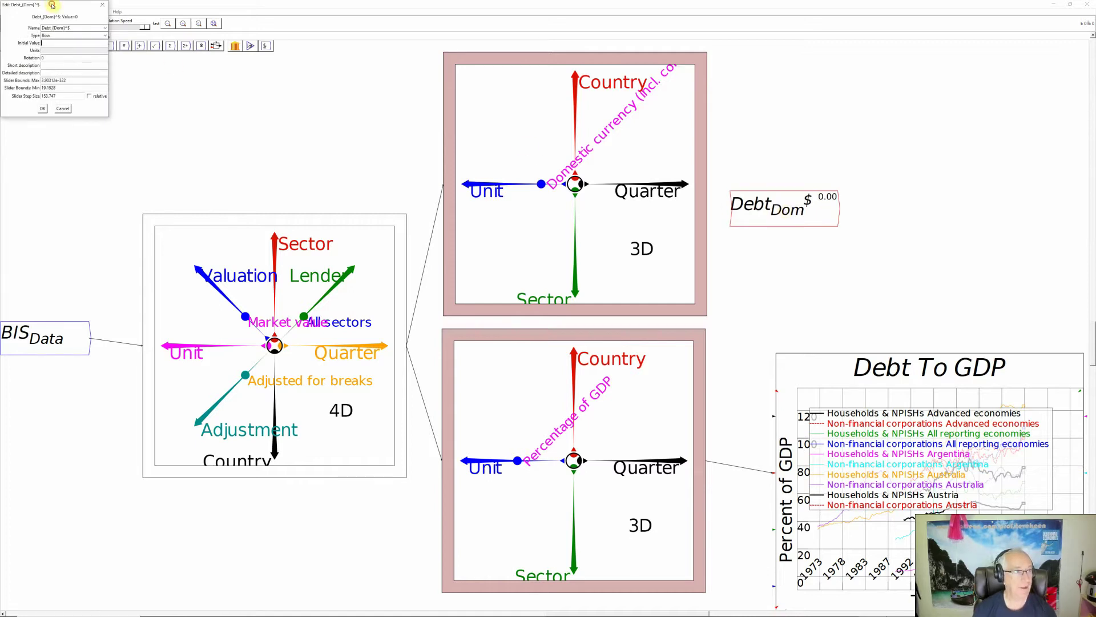
drag(51, 7, 477, 102)
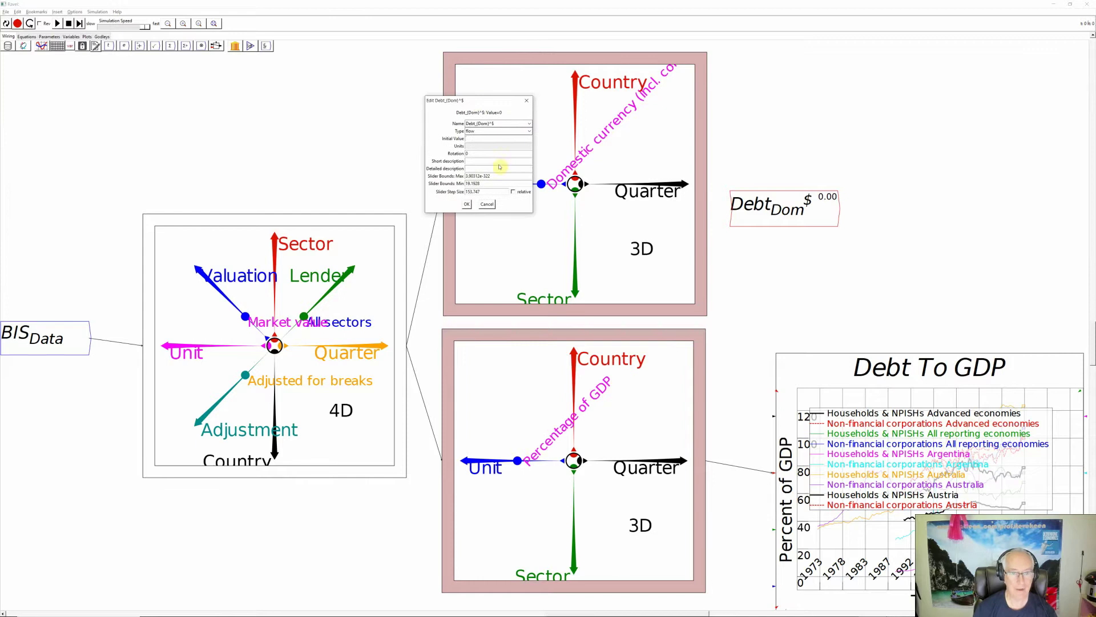
click(486, 204)
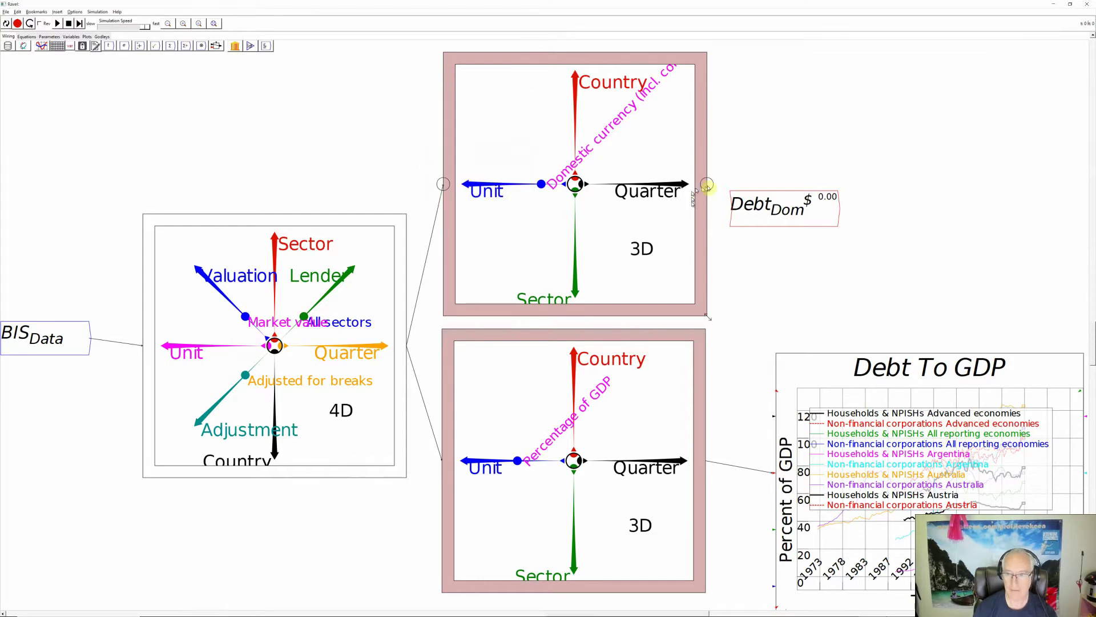
drag(762, 210, 754, 186)
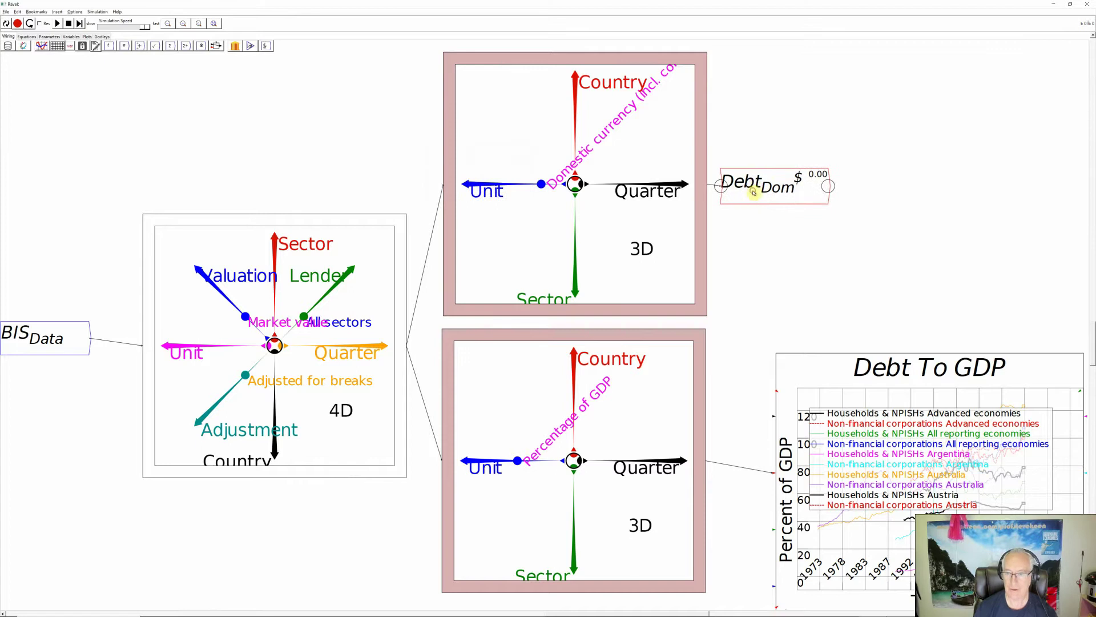
Reset the simulation and check the dimensions of the domestic-currency debt variable.
right_click(754, 186)
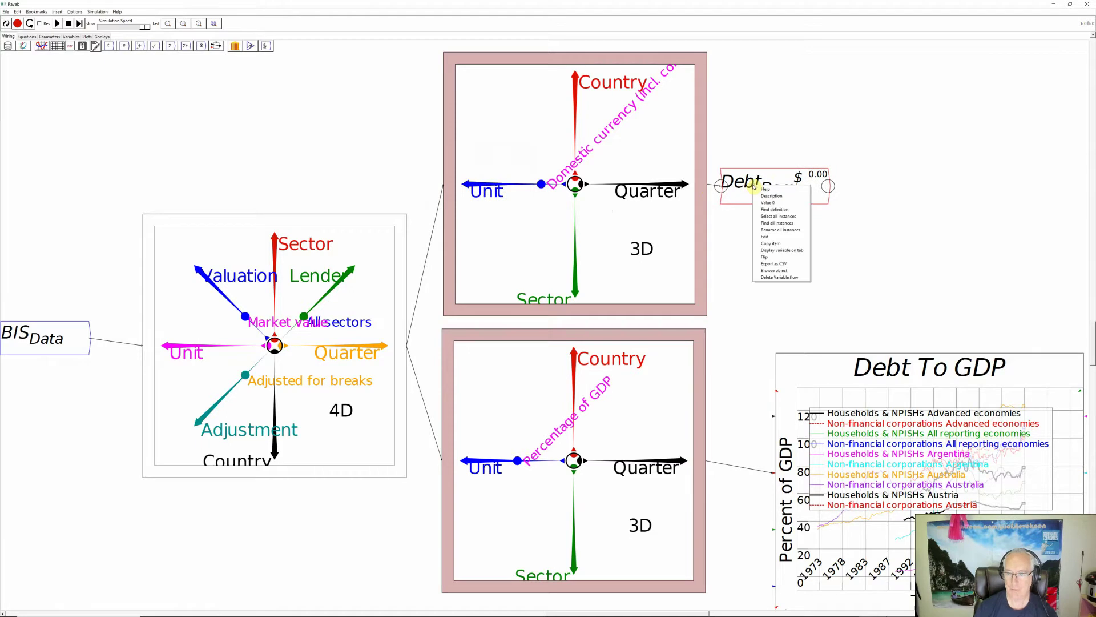
click(753, 156)
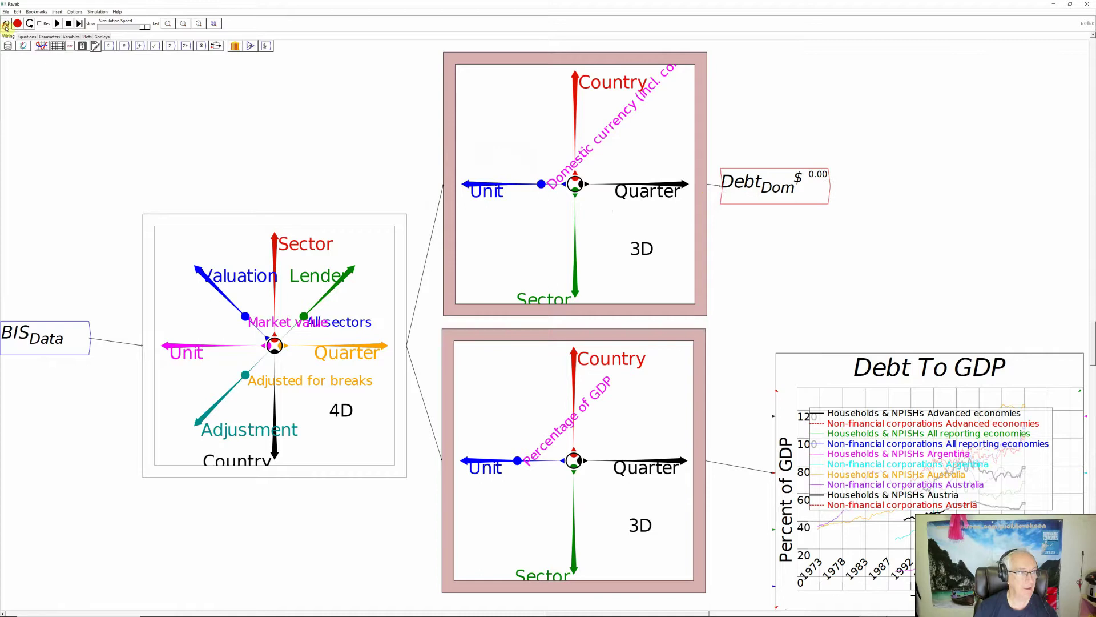
right_click(769, 195)
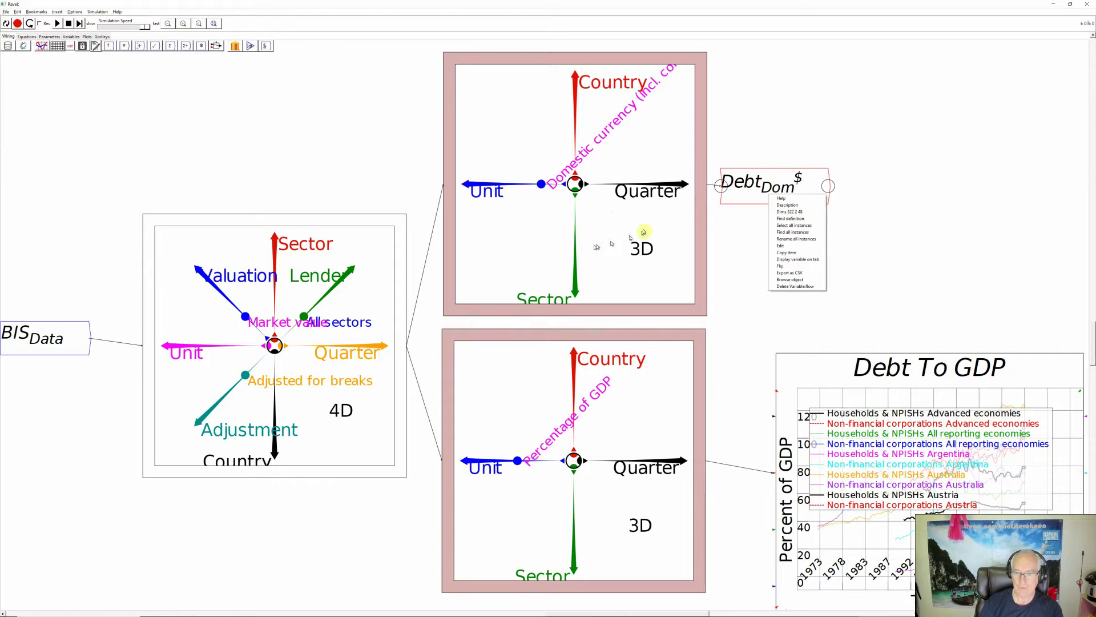
click(742, 232)
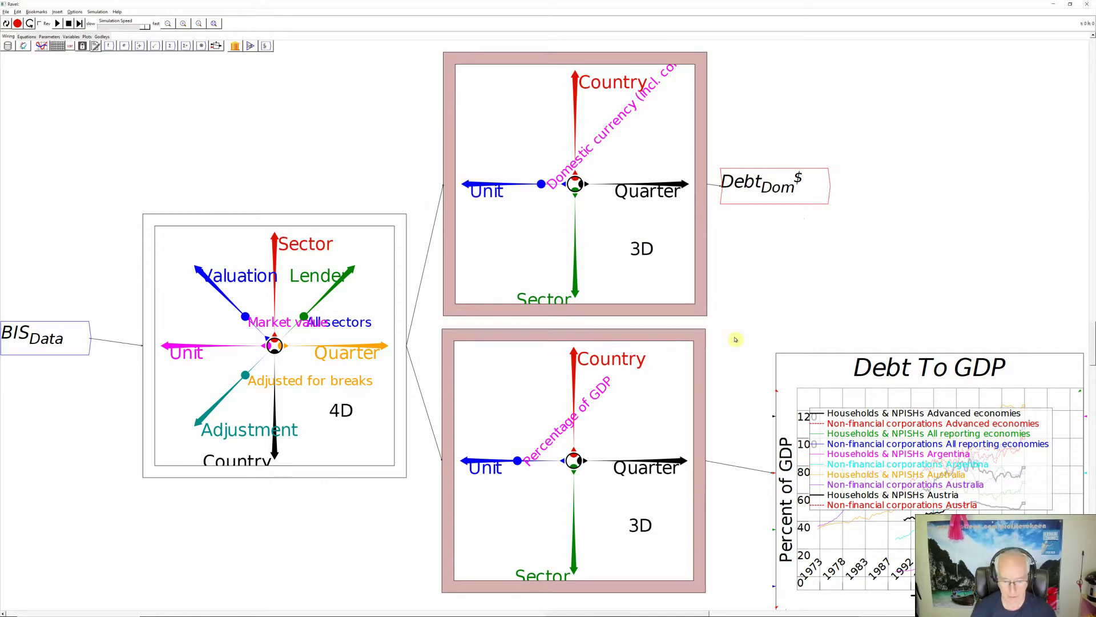
Add a variable named Debt/_{GDP}^% just above the Debt To GDP plot and connect the lower output Ravel to it.
text(Debt_{GDP}^%)
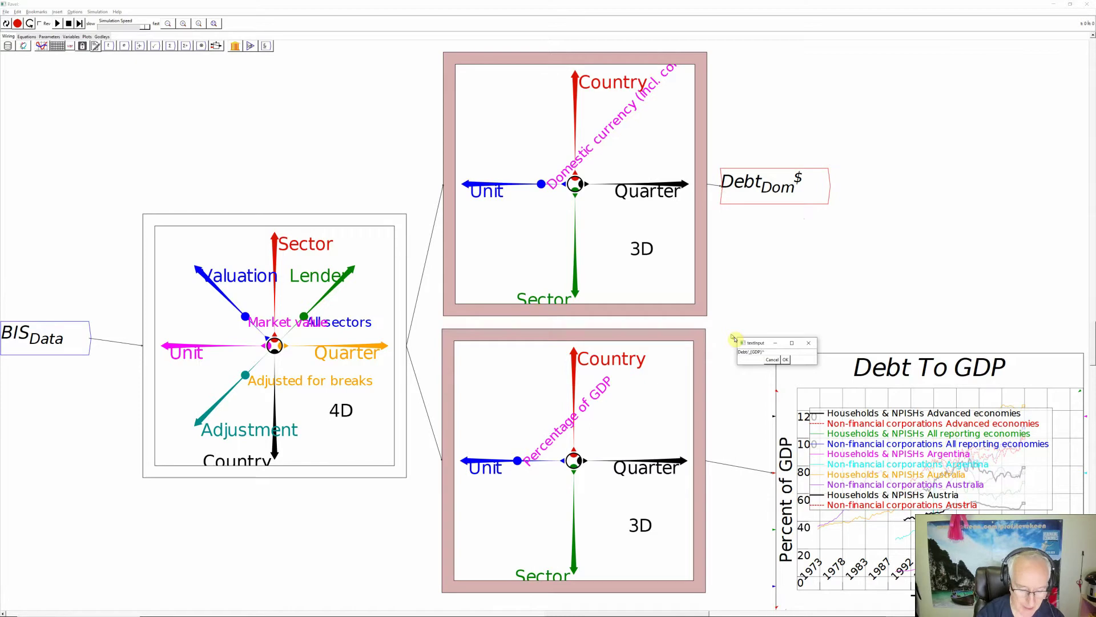
click(785, 359)
key(Return)
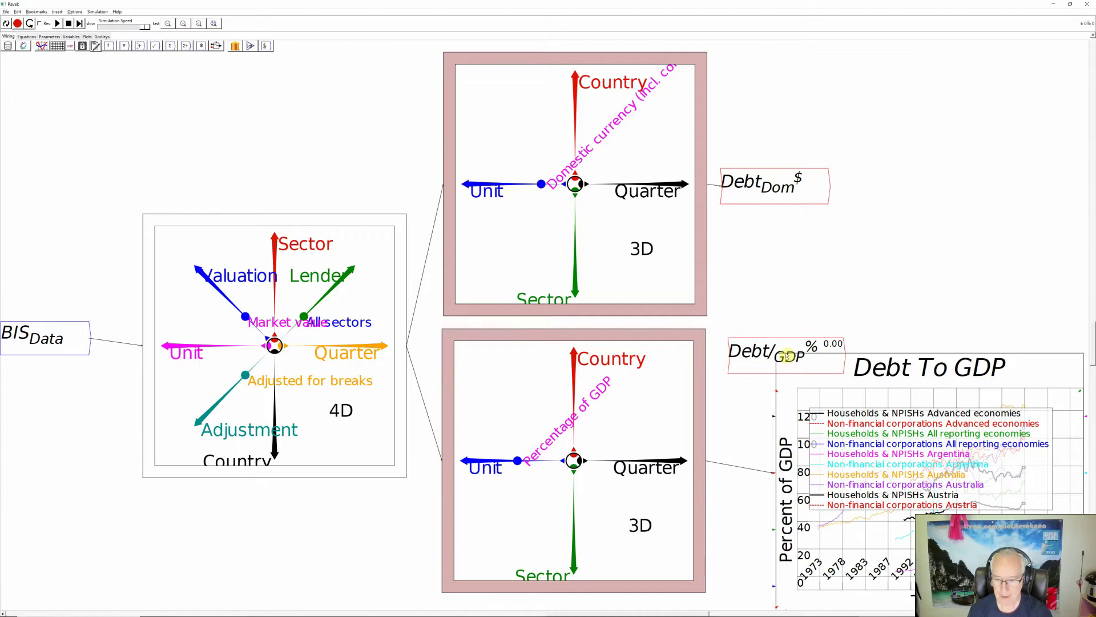
drag(787, 357, 788, 318)
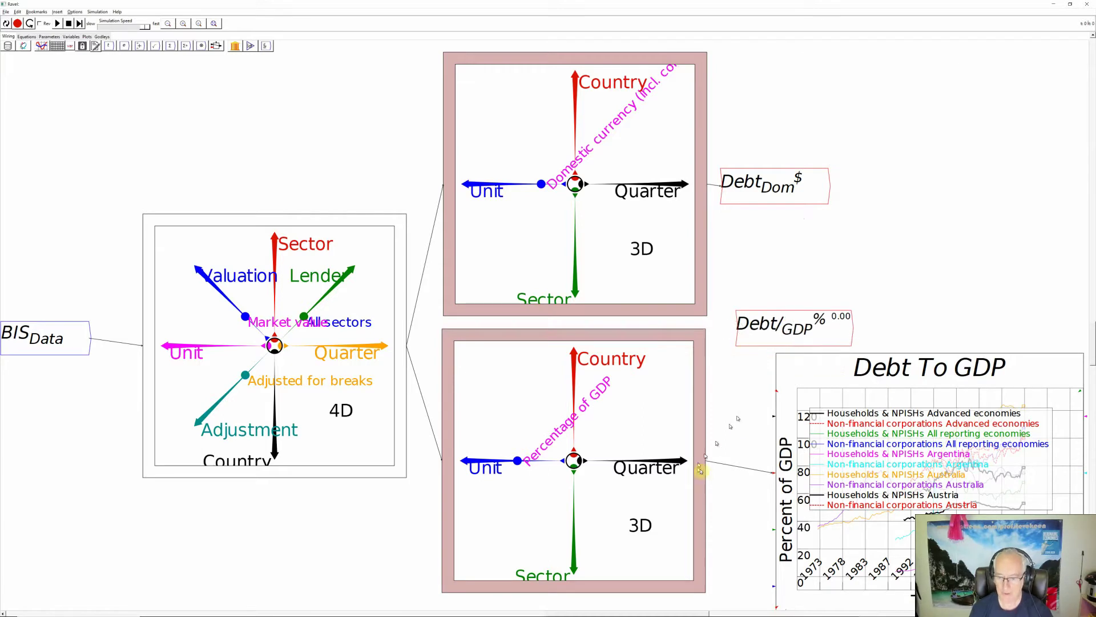
drag(715, 445, 735, 334)
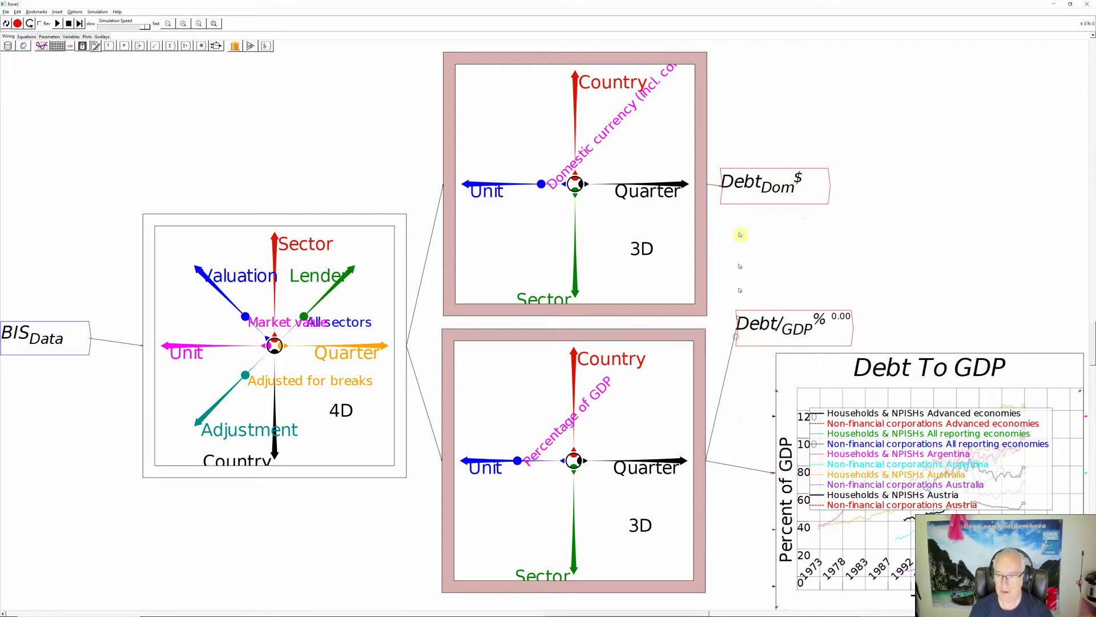
Lower the domestic debt variable, add a divide operator, and wire domestic debt as numerator and debt-to-GDP as denominator.
drag(742, 201, 755, 261)
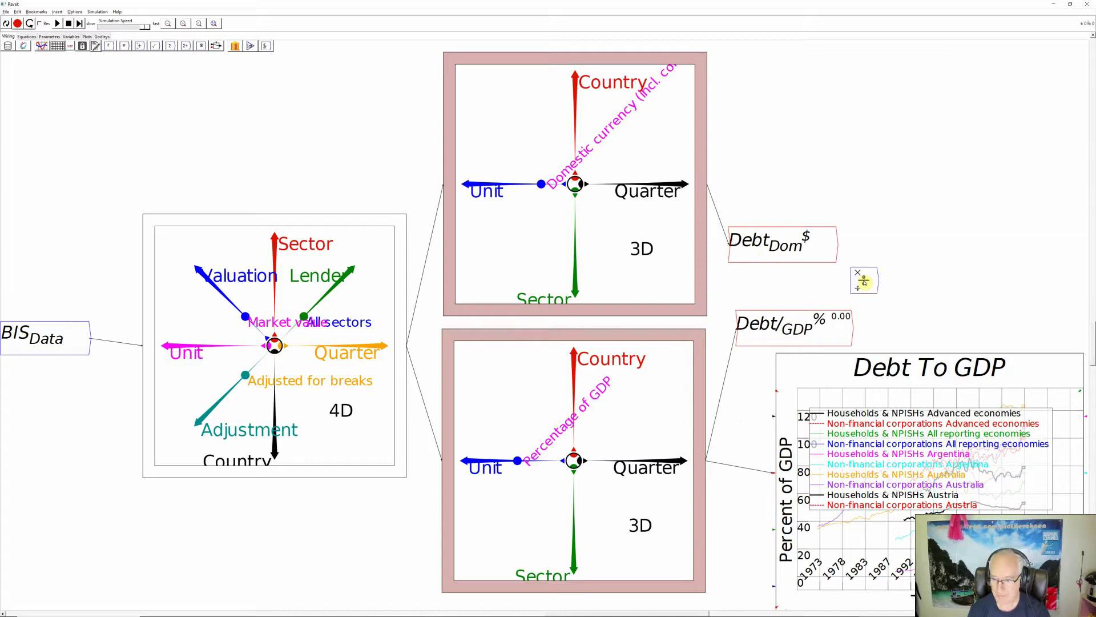
key(slash)
drag(835, 245, 865, 268)
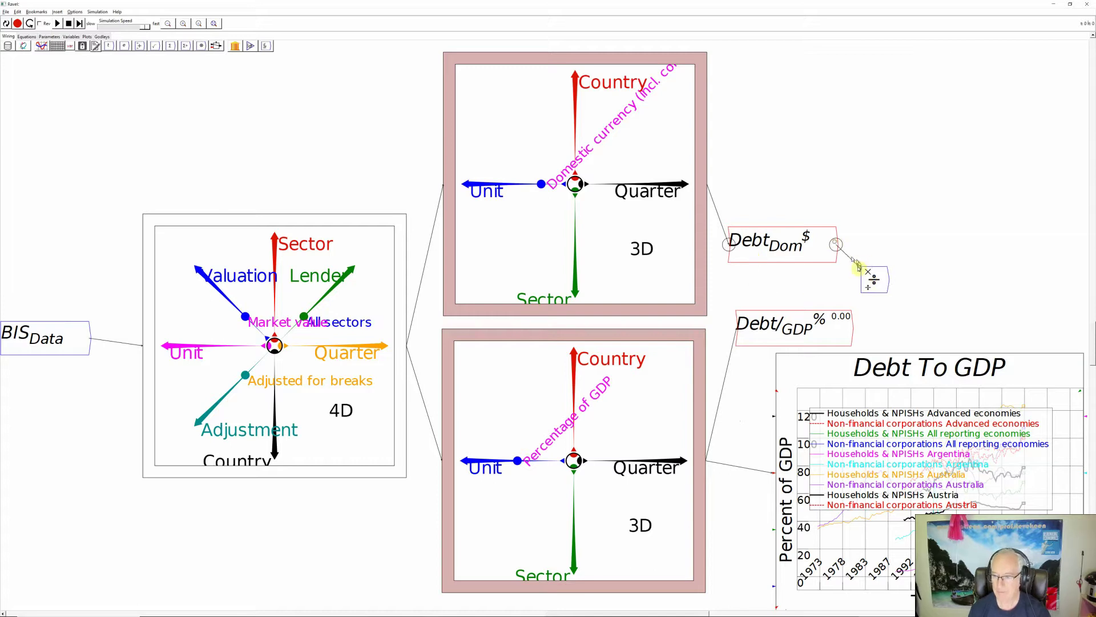
drag(851, 327, 868, 287)
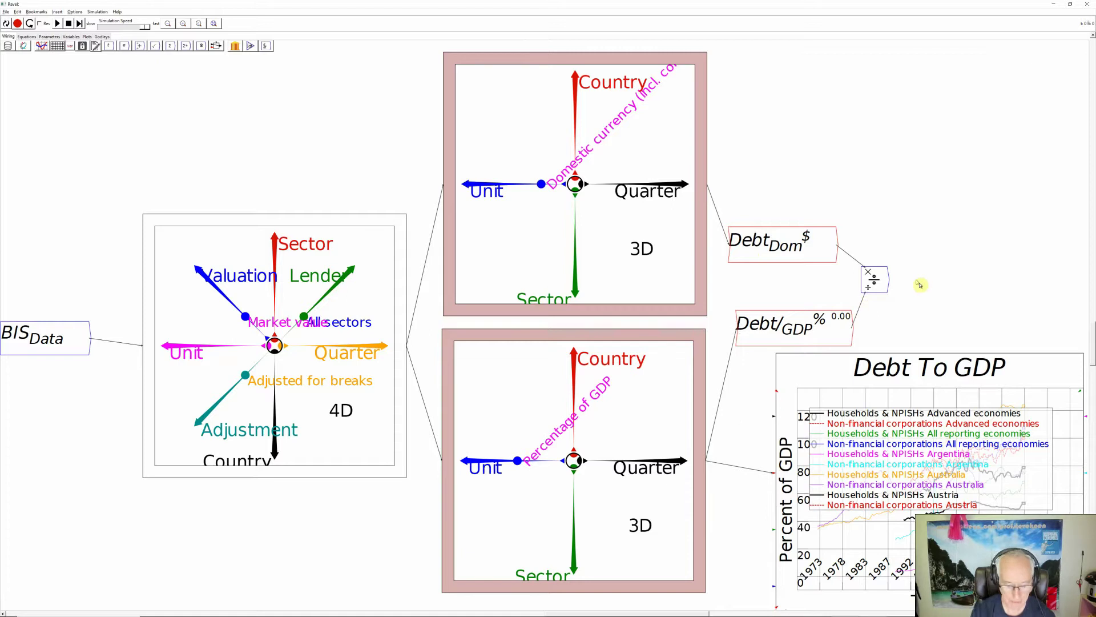
Add a variable named GDP_{Dom}^$ to the right of the divide operator and connect the operator's output to it.
text(GDP_{Dom}^$)
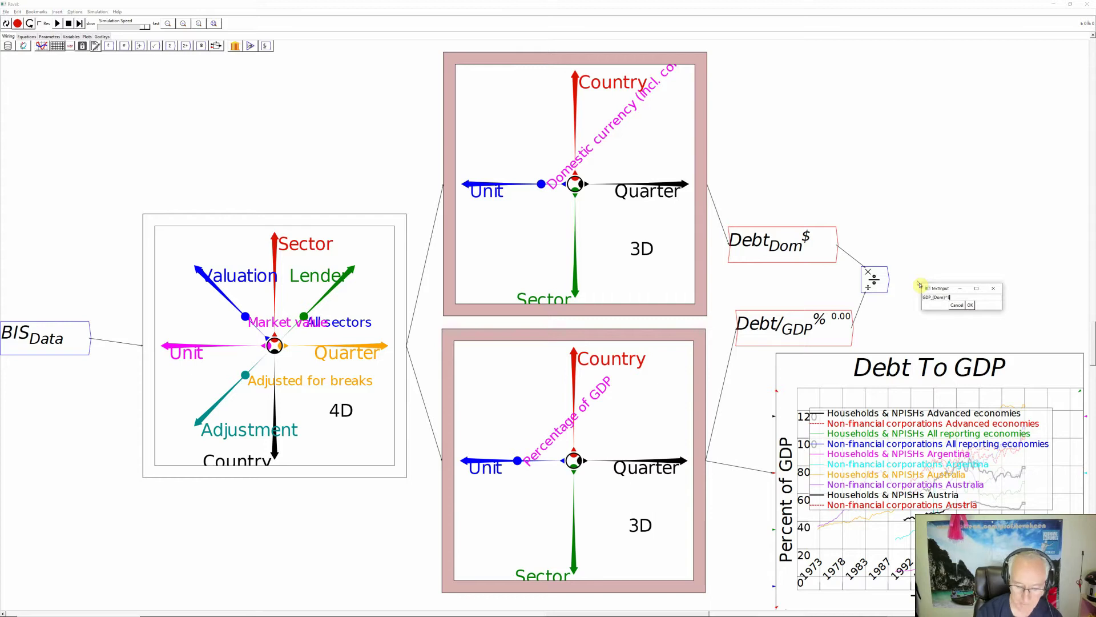
key(Return)
key(Return)
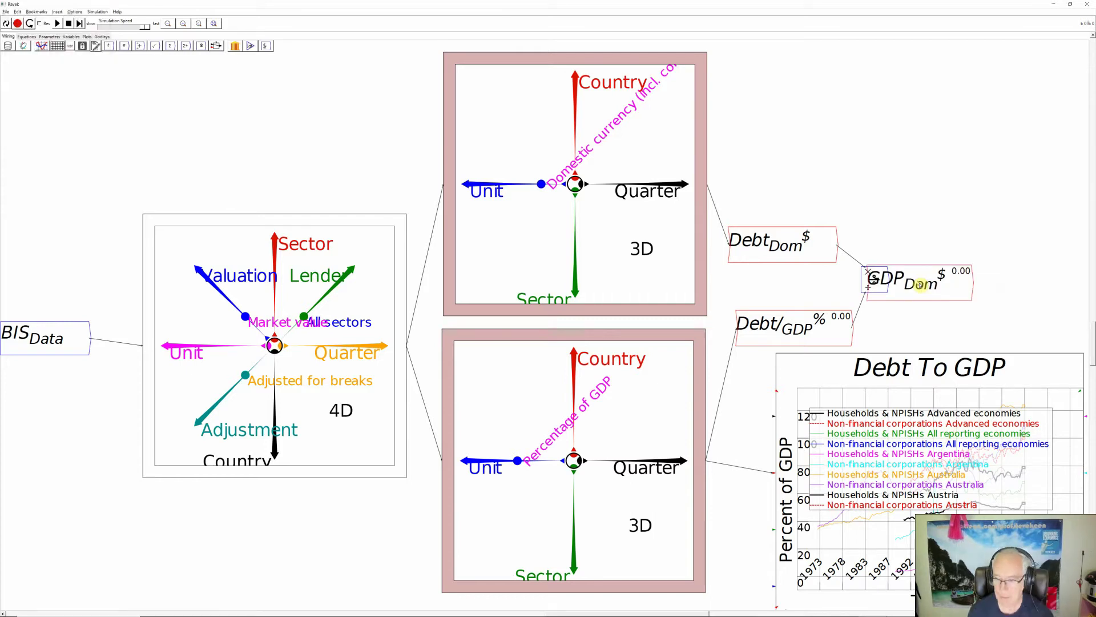
drag(918, 279, 966, 275)
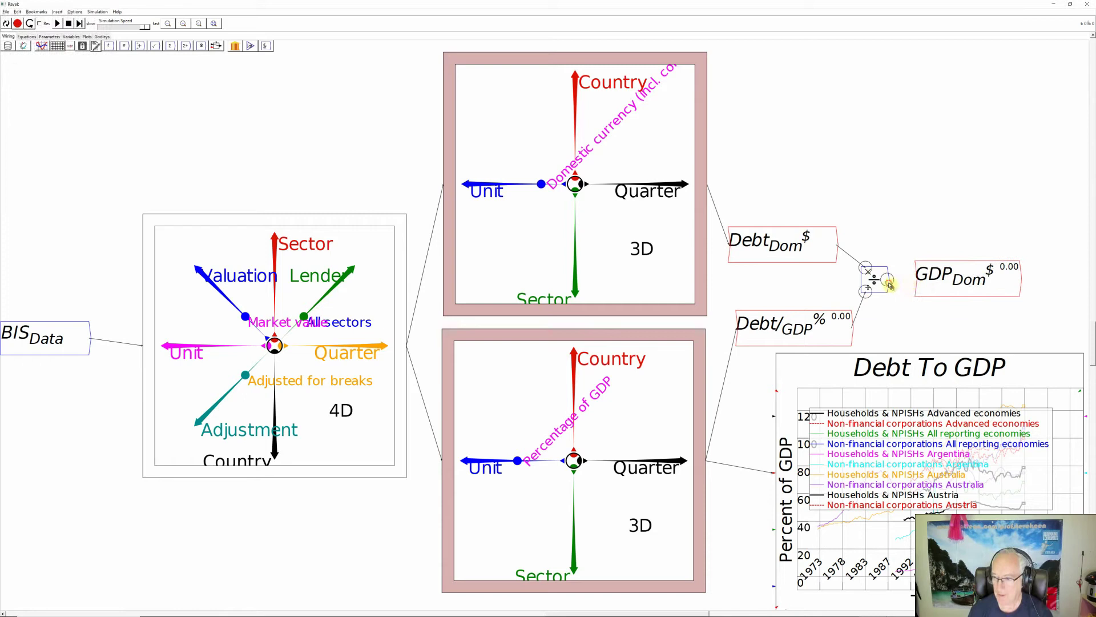
drag(889, 280, 917, 279)
Reset the simulation and check the dimensions of the domestic-currency GDP variable.
right_click(944, 285)
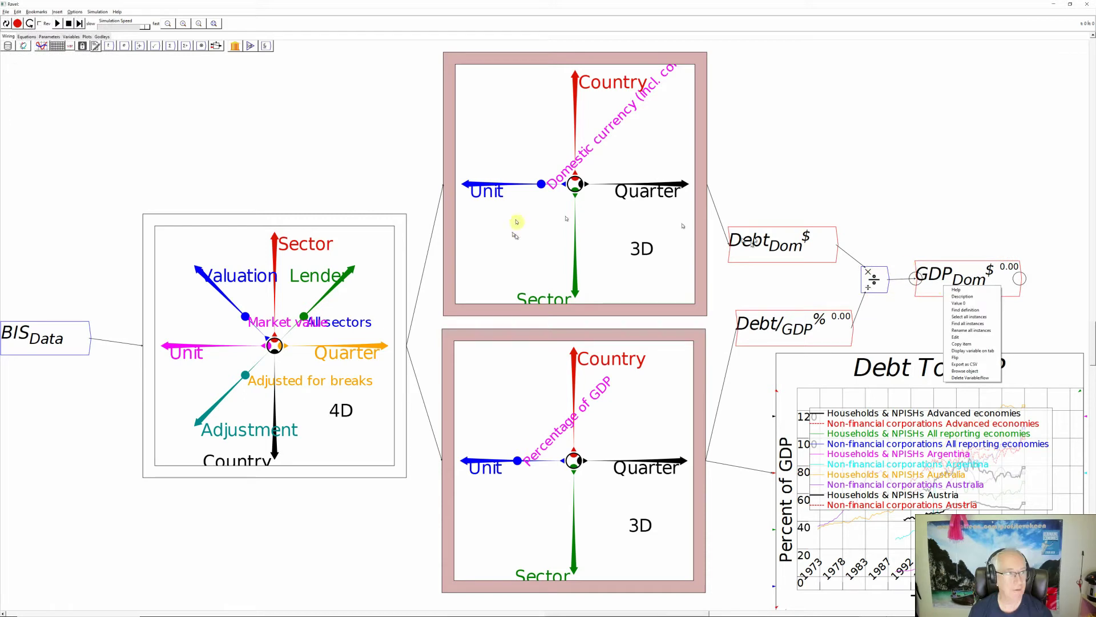
click(5, 24)
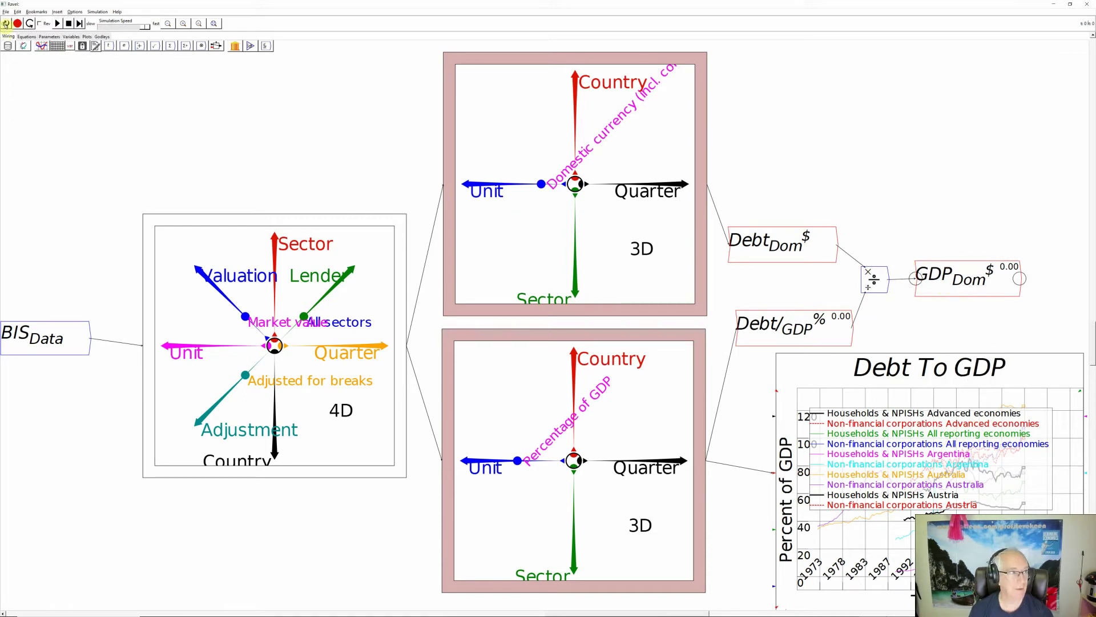
right_click(941, 278)
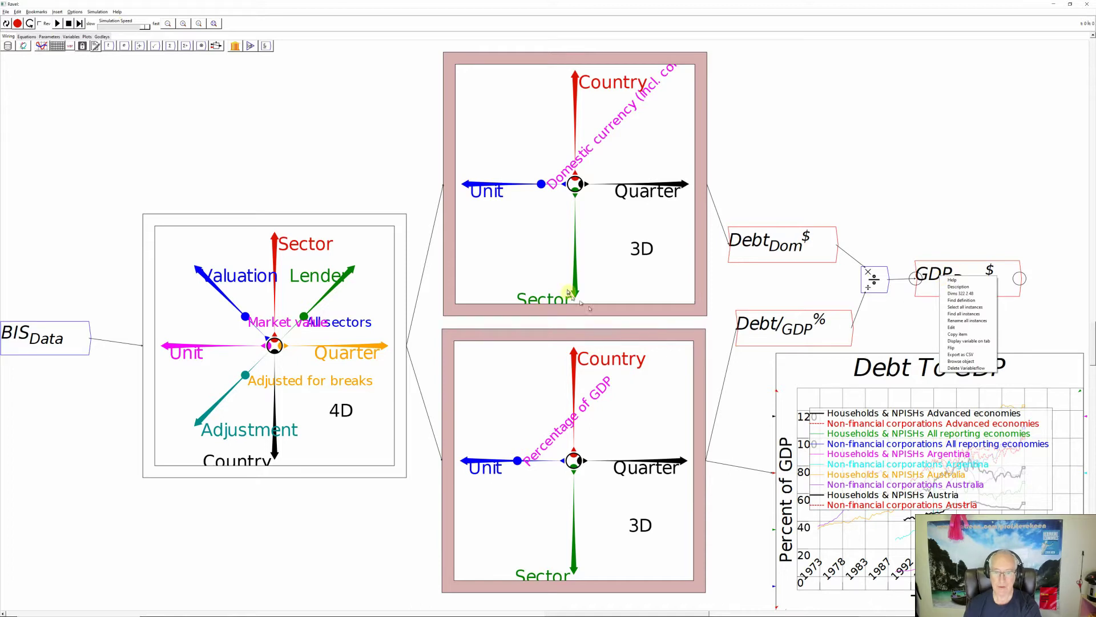
Collapse the upper output Ravel's Sector axis to a sum, reset the simulation, and recheck the GDP variable's dimensions.
drag(578, 295, 564, 200)
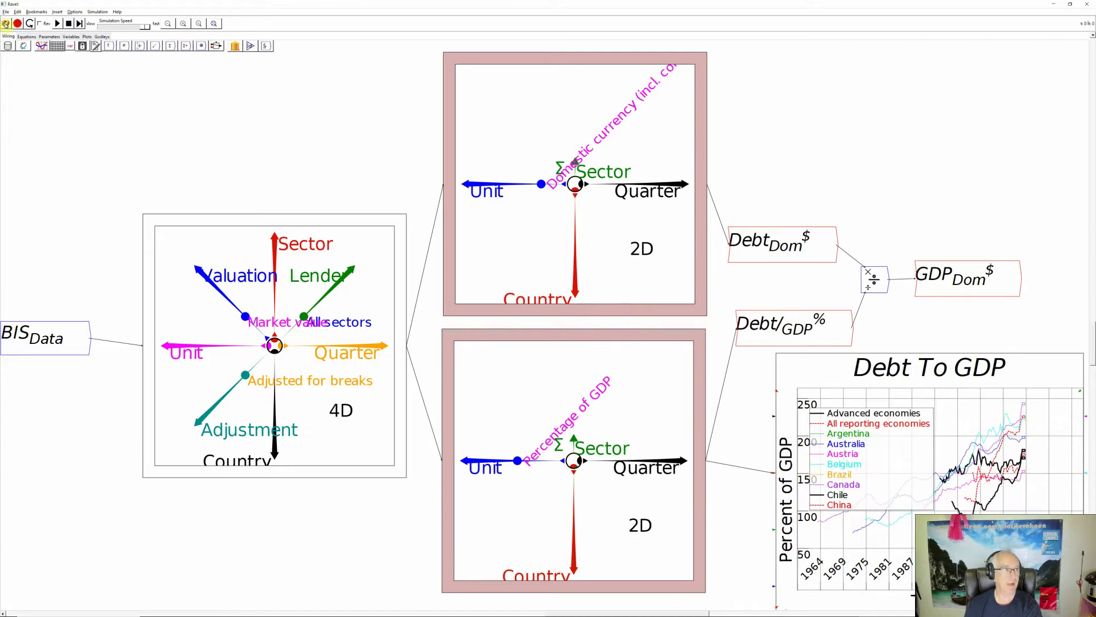
right_click(976, 277)
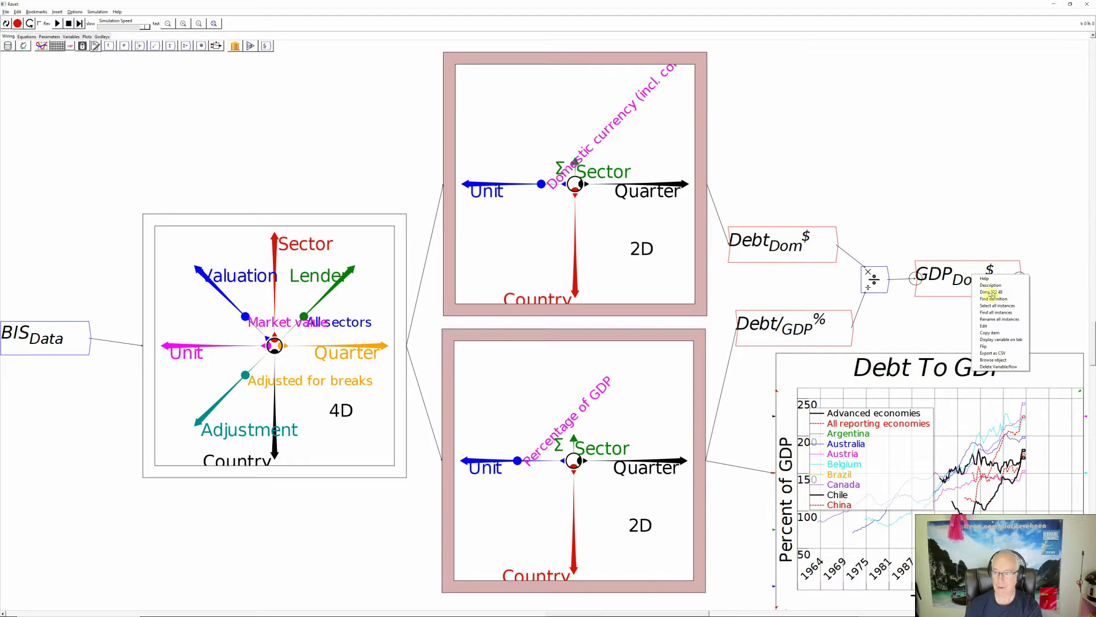
click(942, 237)
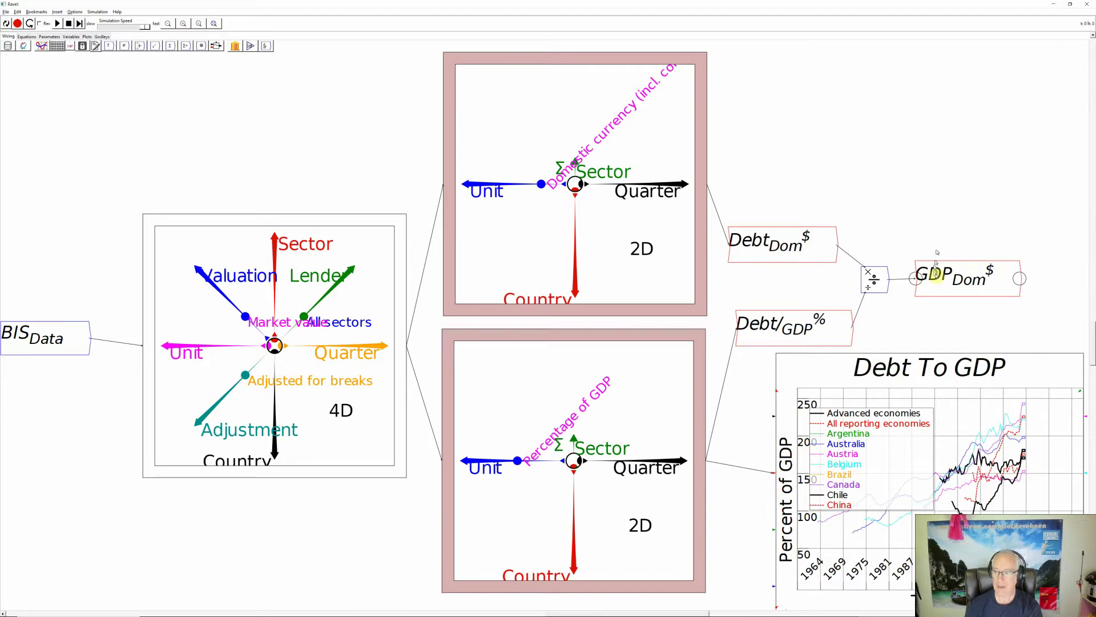
Insert a Lock item between the divide operator and GDP_{Dom}^$, replacing their direct wire with connections through the lock.
drag(944, 277, 957, 277)
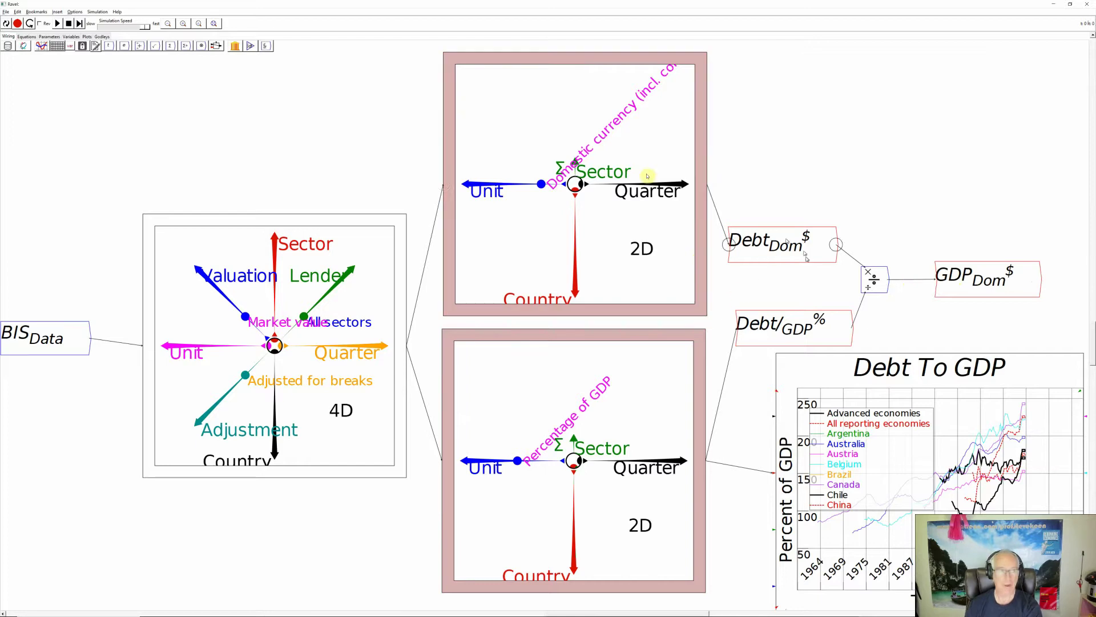
click(82, 47)
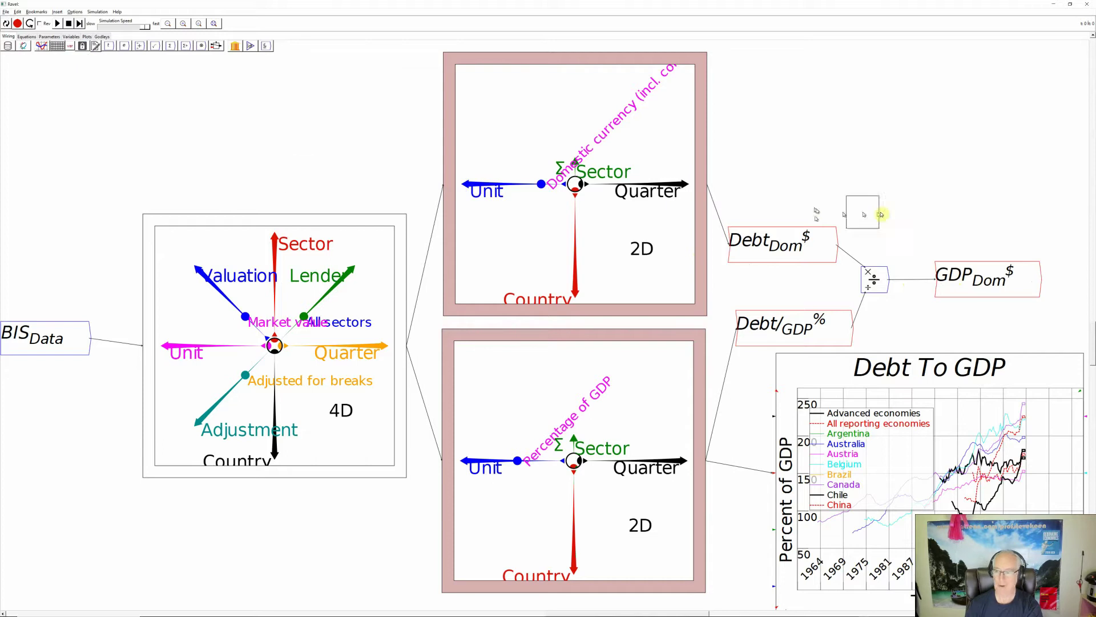
right_click(919, 279)
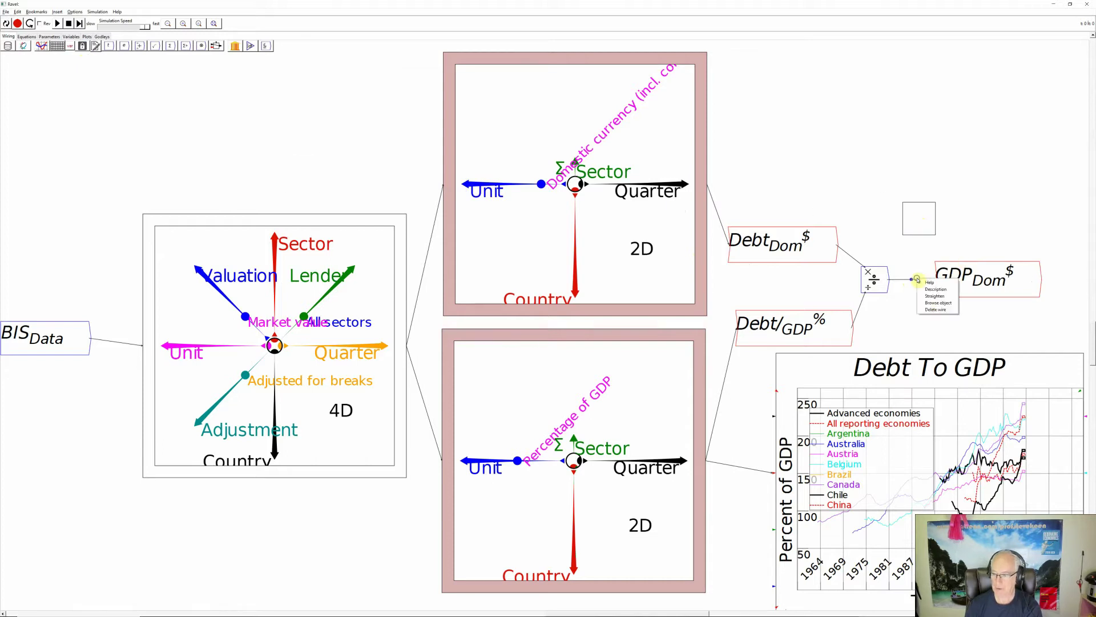
click(931, 310)
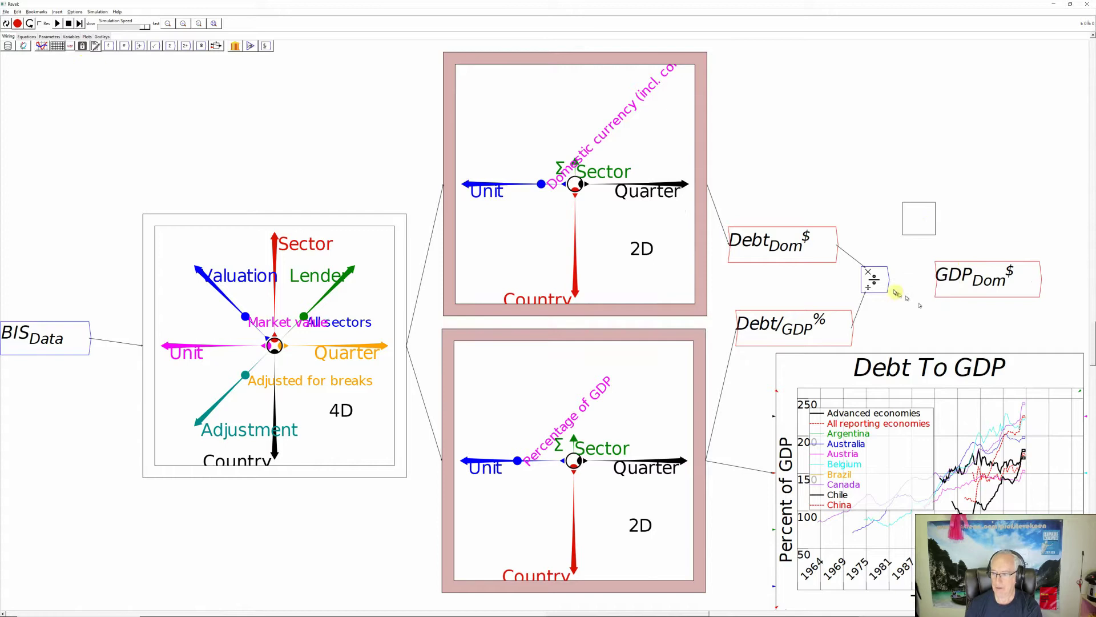
drag(888, 279, 973, 275)
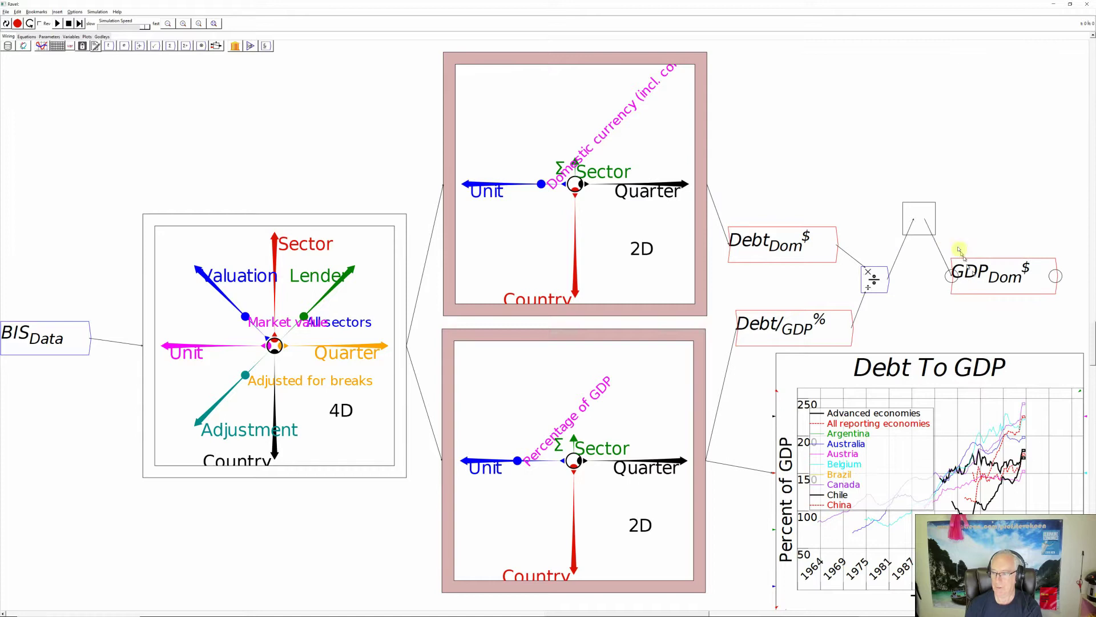
drag(925, 230, 936, 283)
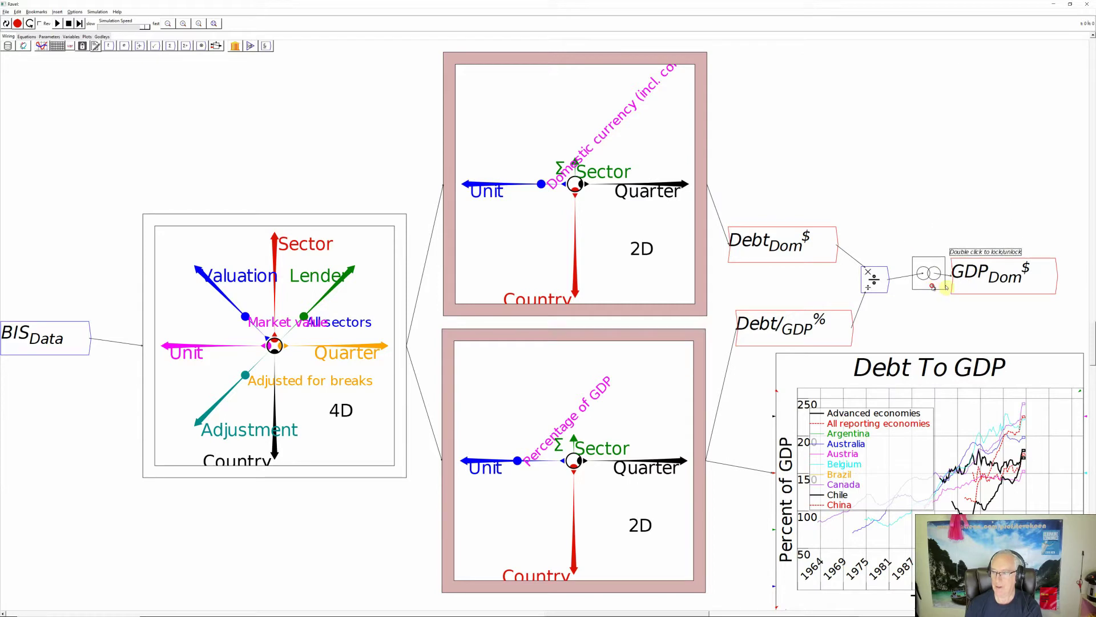
Try to lock the divide operator's result with the Lock item feeding the domestic-currency GDP variable.
right_click(973, 284)
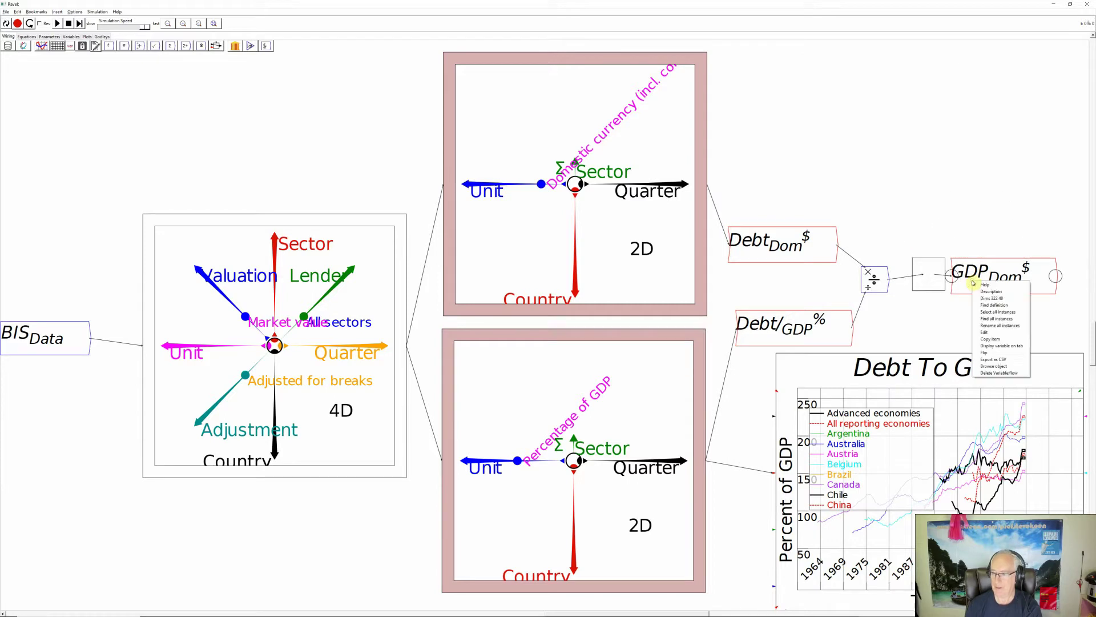
right_click(934, 286)
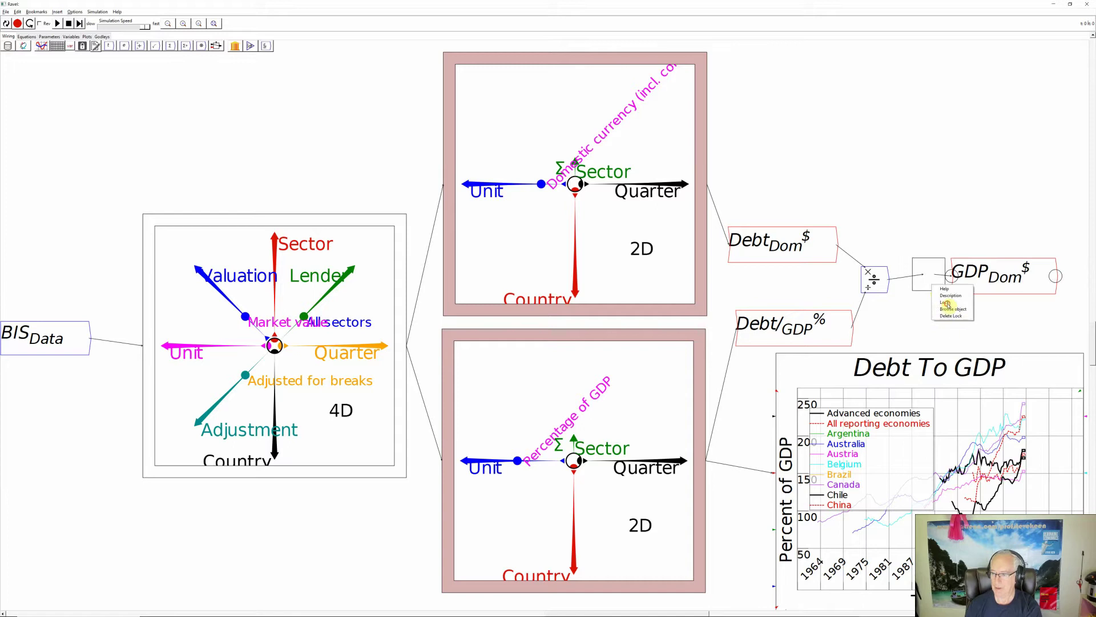
click(947, 303)
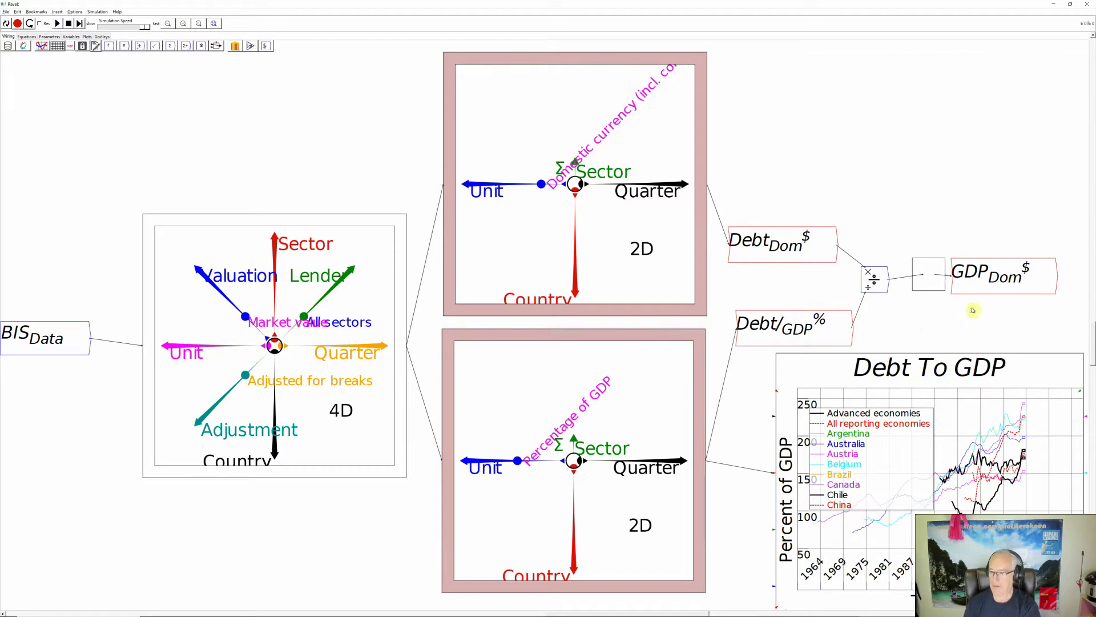
right_click(936, 283)
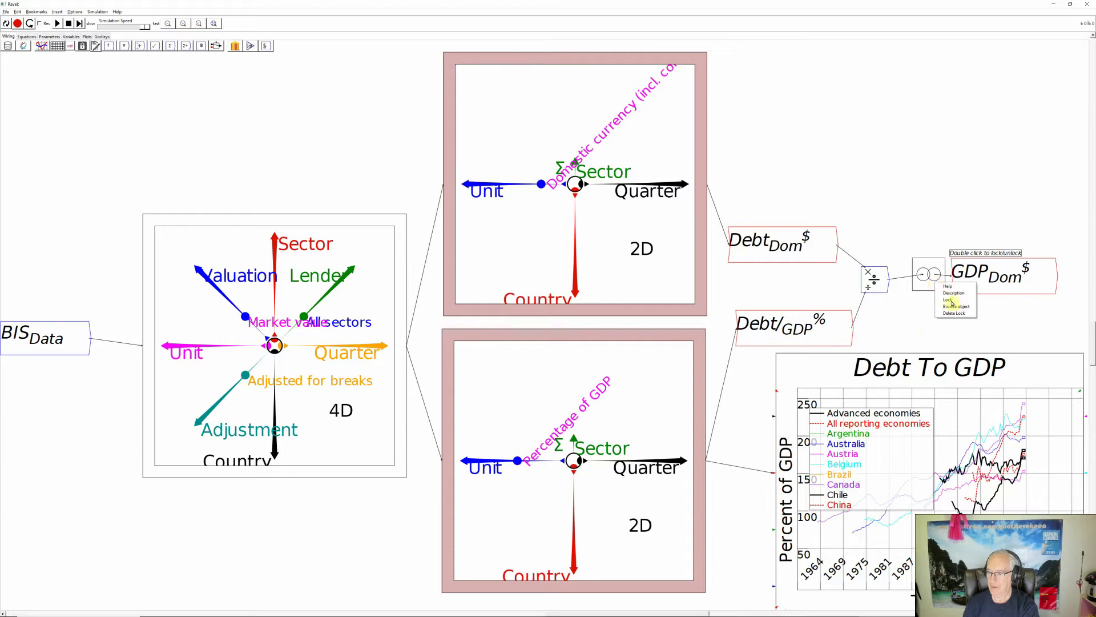
click(951, 303)
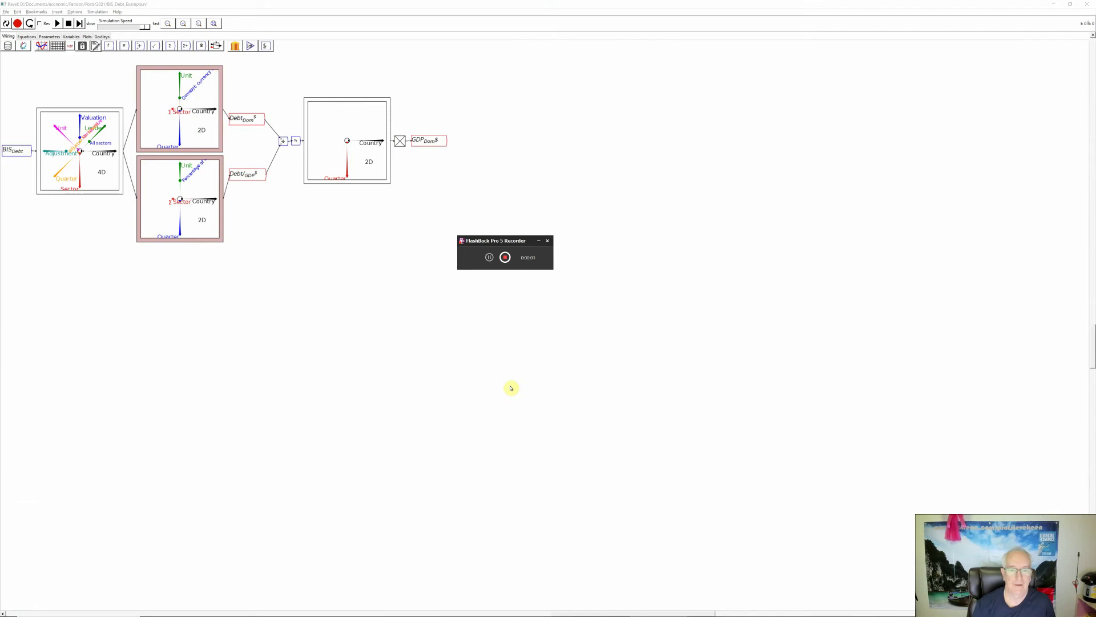
click(511, 388)
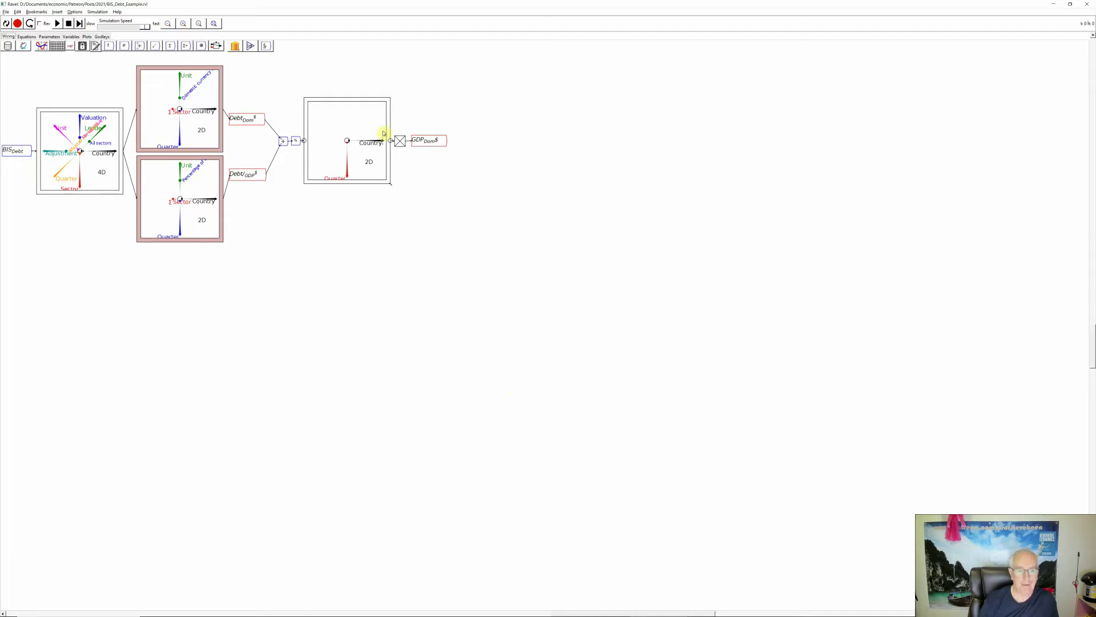
mouse_move(384, 141)
mouse_down()
mouse_move(330, 140)
mouse_move(391, 139)
mouse_up()
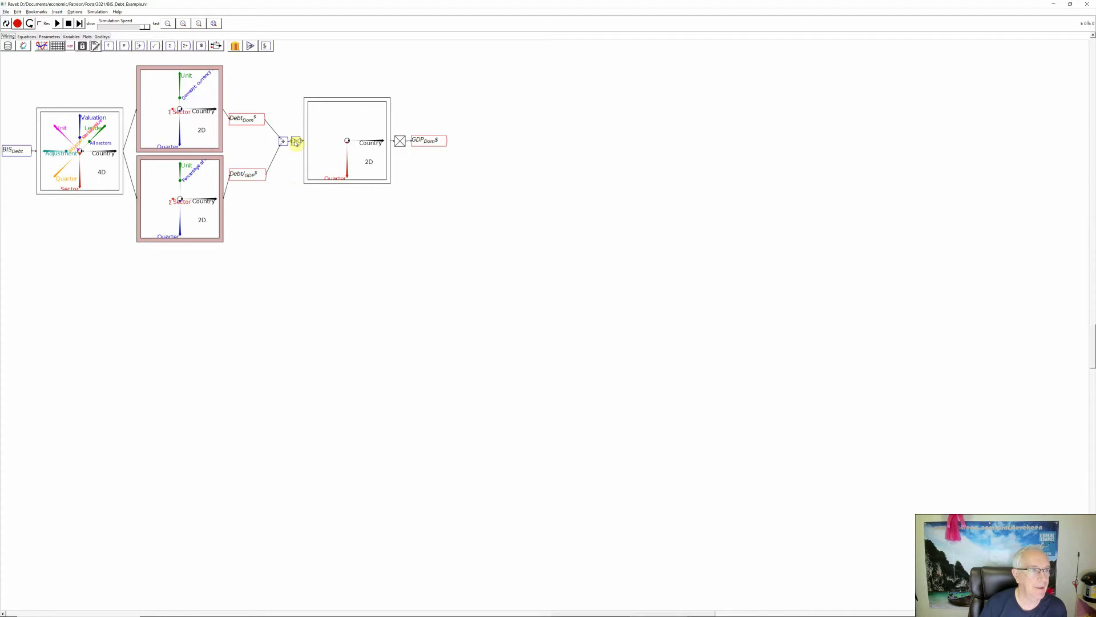
Place a new empty plot beside the lower output Ravel, underneath the debt-to-GDP variable.
click(215, 23)
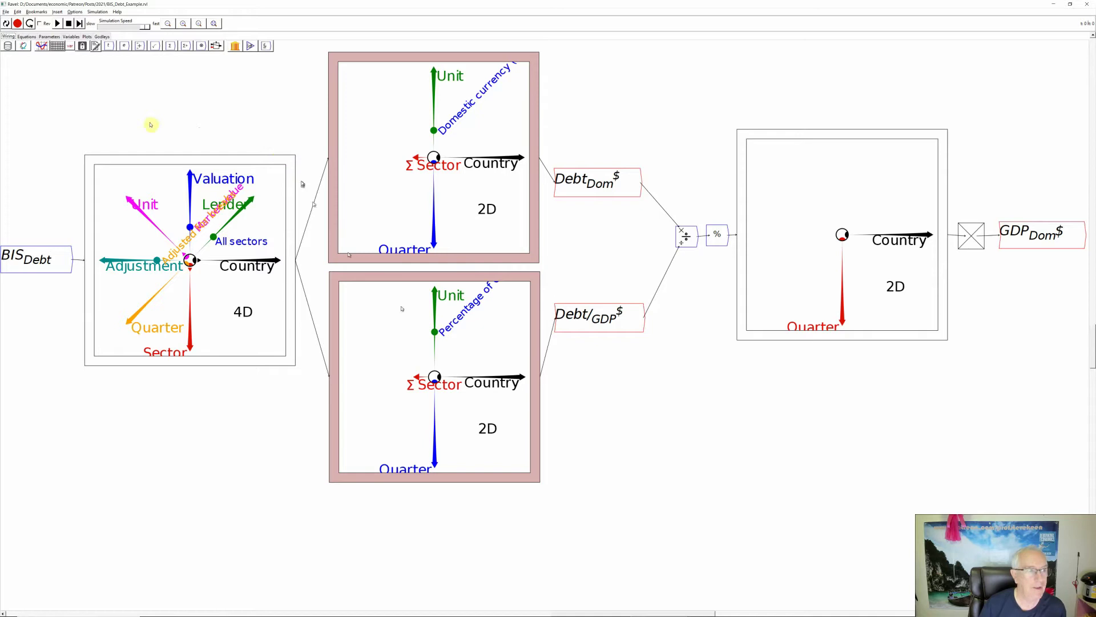
click(42, 45)
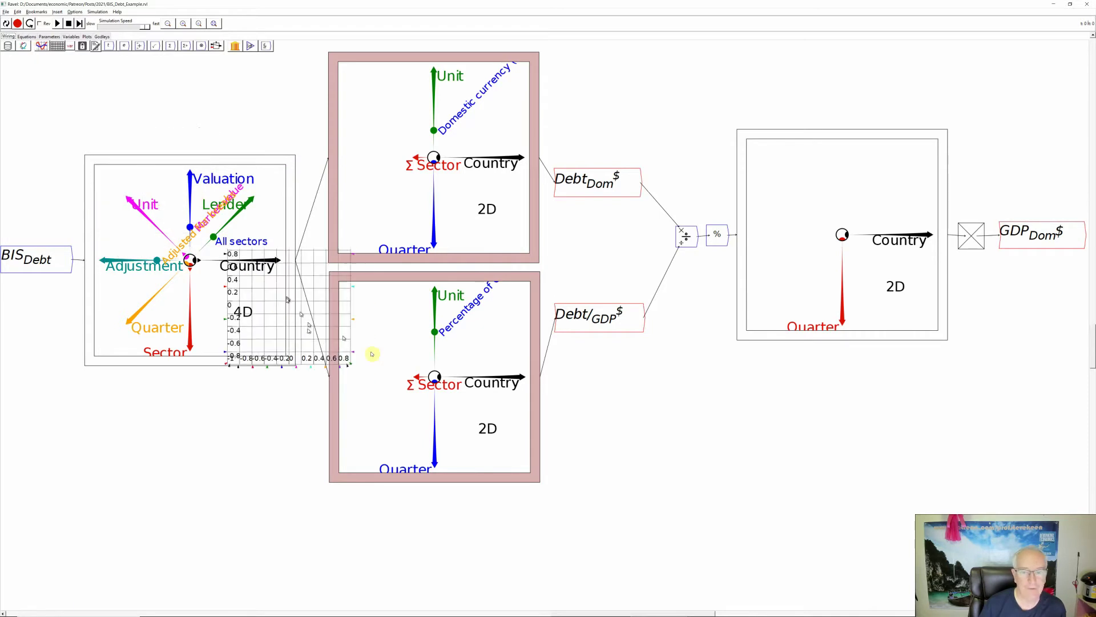
click(652, 418)
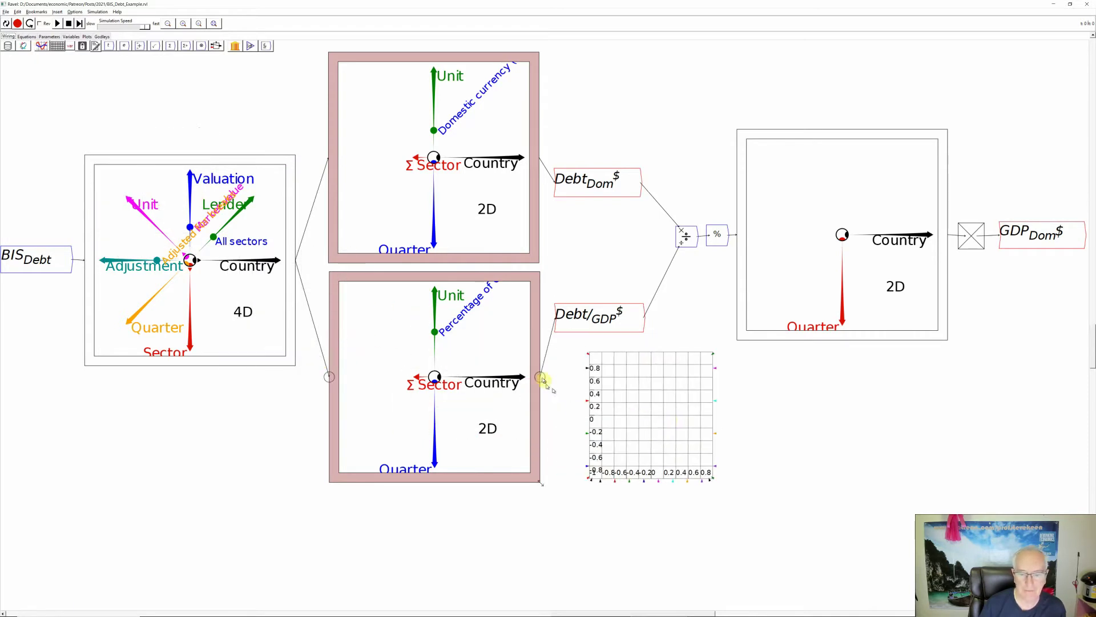
Wire the output of the percentage-of-GDP Ravel to the plot and recalculate the model.
drag(541, 378, 588, 400)
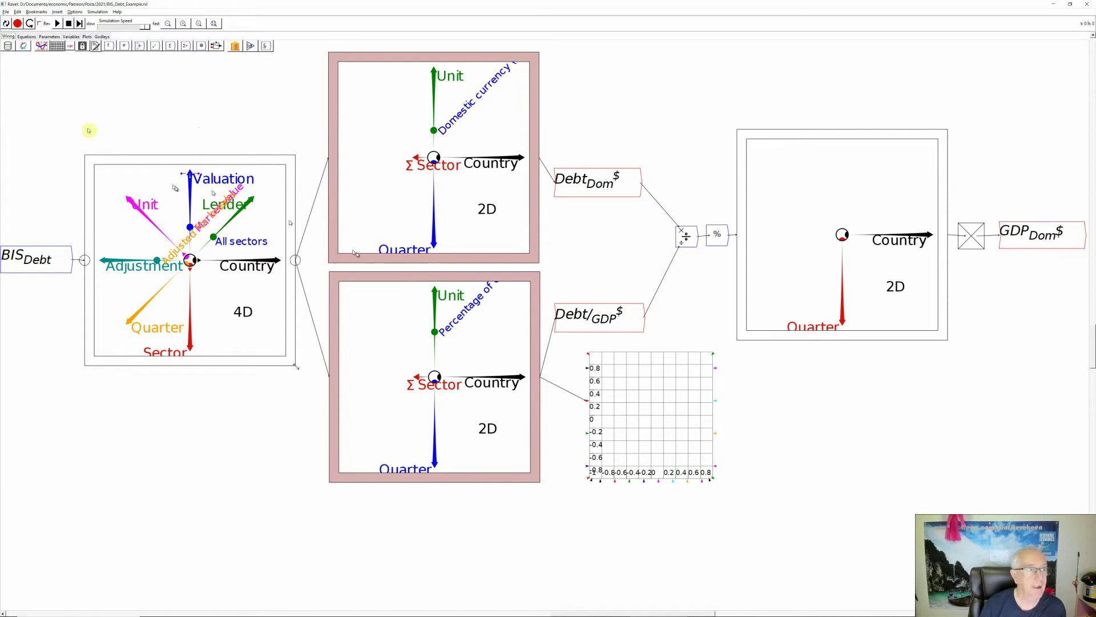
click(7, 24)
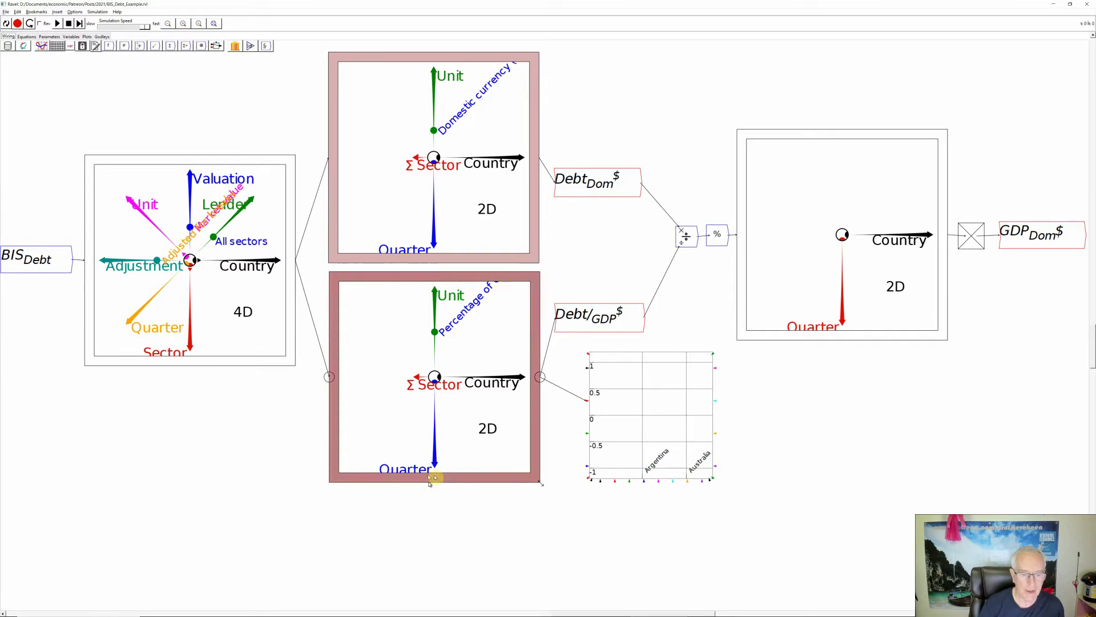
Collapse the Quarter axis of the percentage-of-GDP Ravel to a single slice and step it forward to 1952-Q2, examining the plot.
click(436, 437)
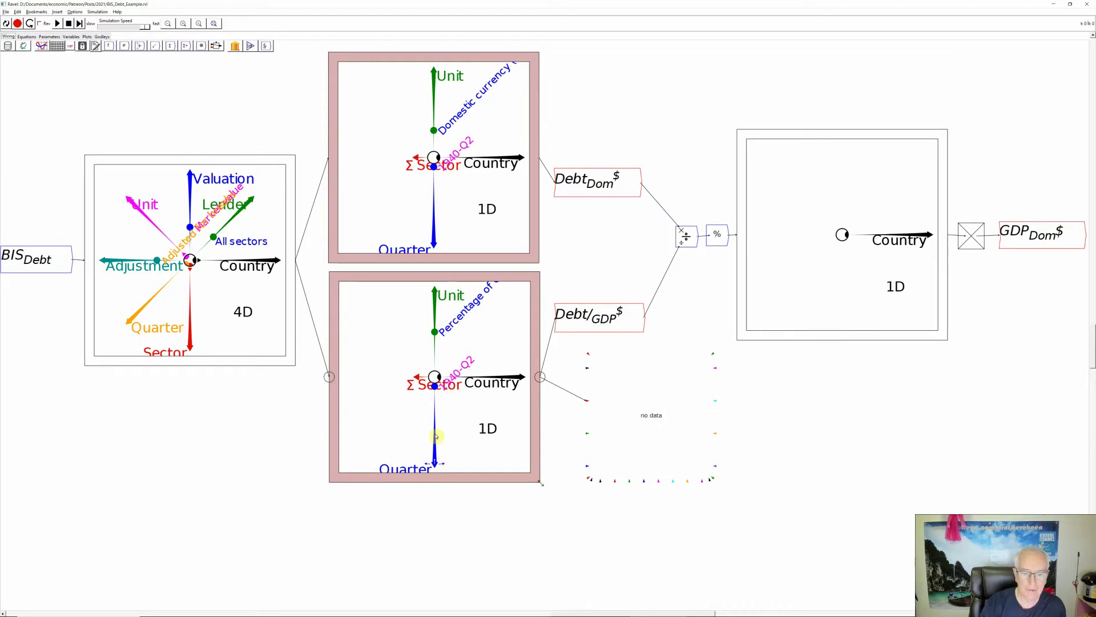
key(Right)
key(Right)
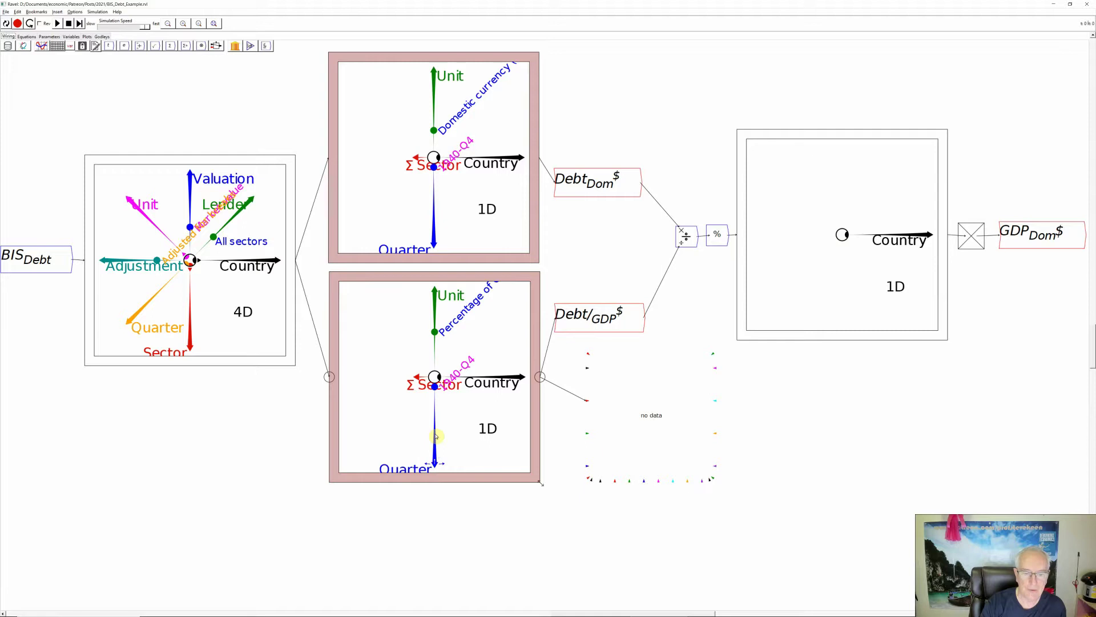
key(Right)
key(Right)
key(Right)
key(Right)
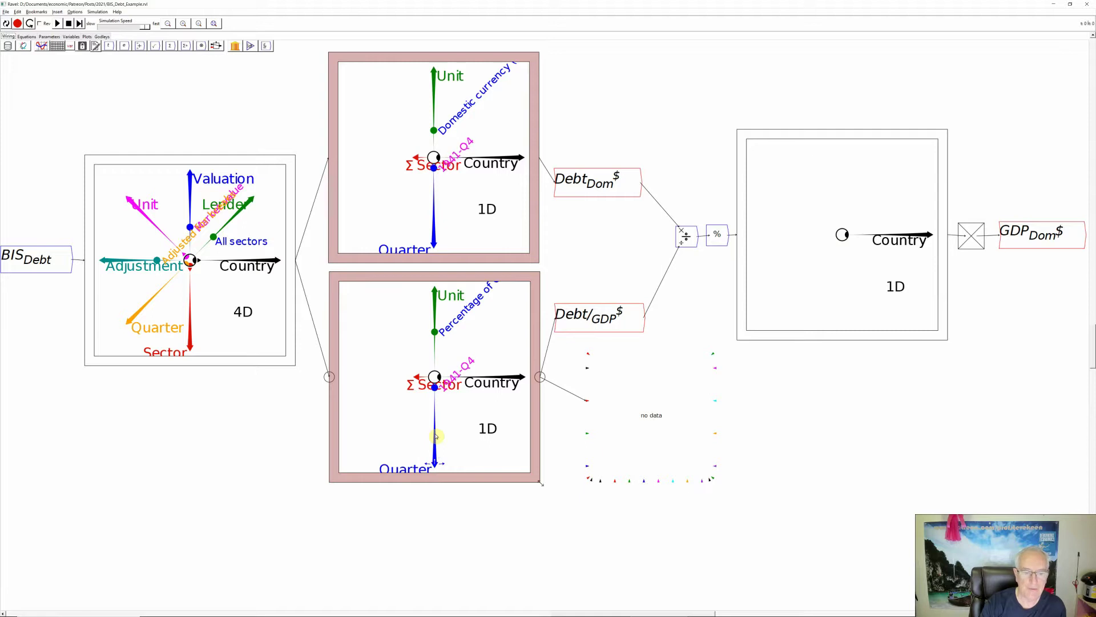
key(Right)
key(Right)
key(Right)
key(Right)
key(Right)
key(Right)
key(Right)
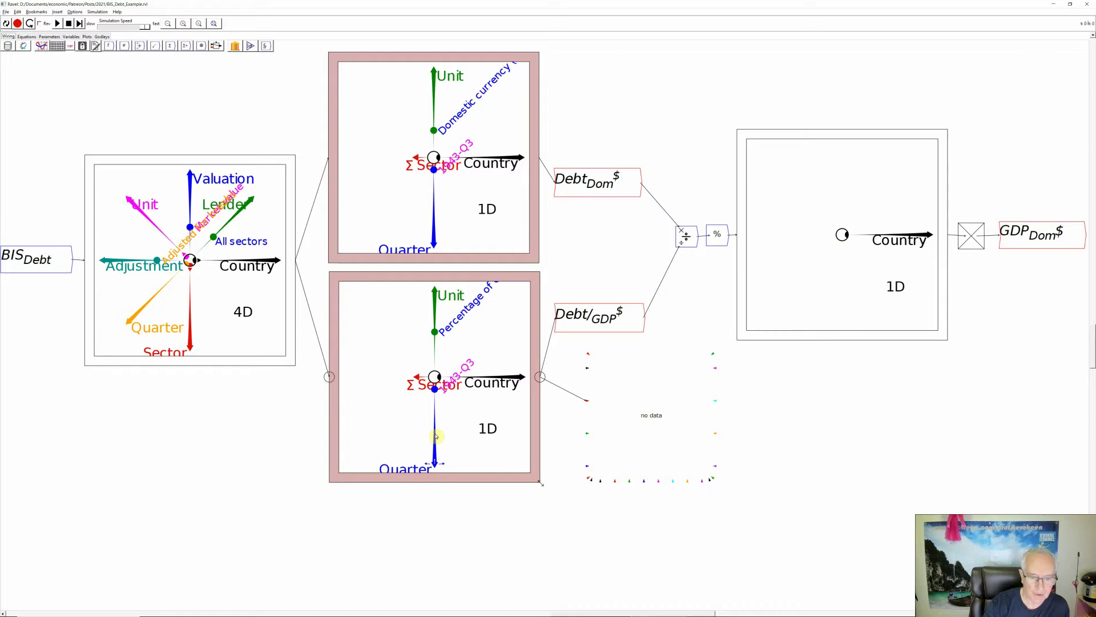
key(Right)
key(Right)
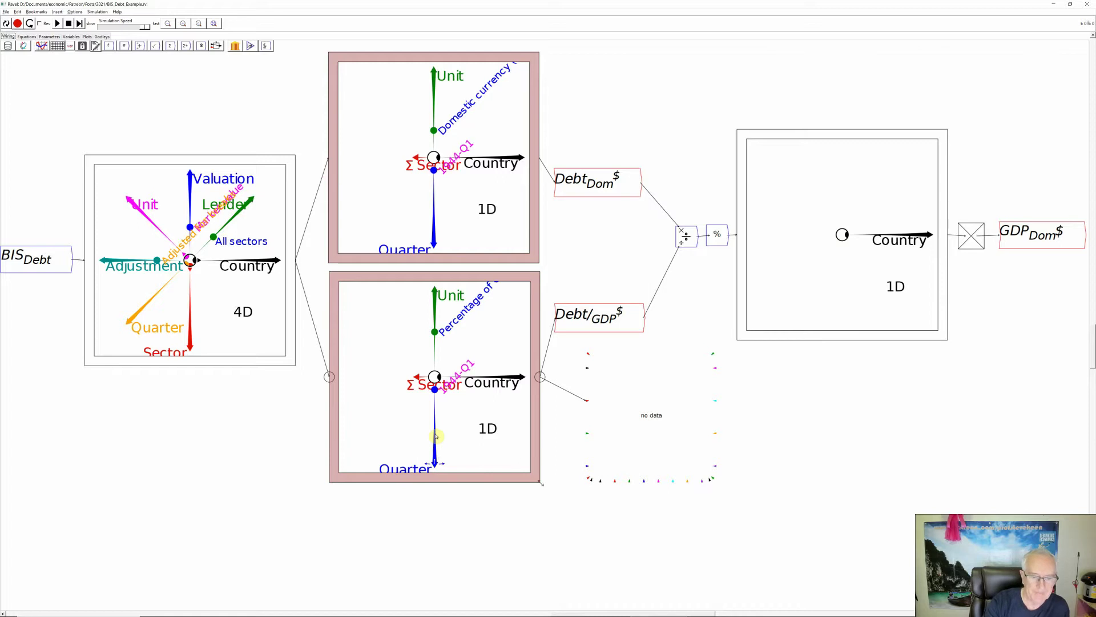
key(Right)
key(Right)
key(Right)
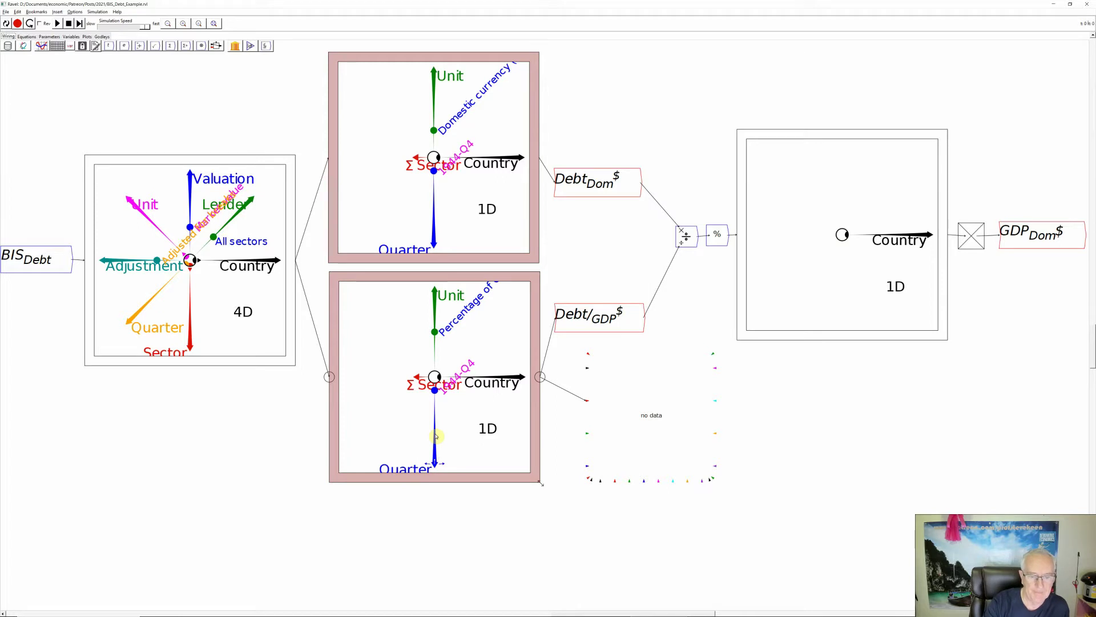
key(Right)
key(Right)
key(Right)
key(Right)
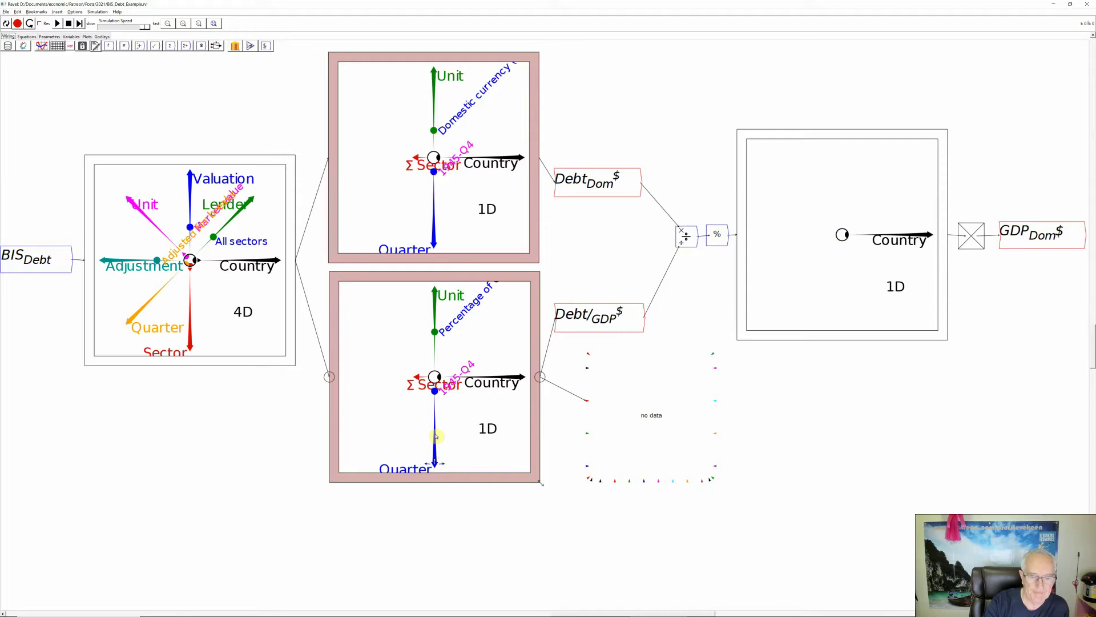
key(Right)
key(Right)
key(Right)
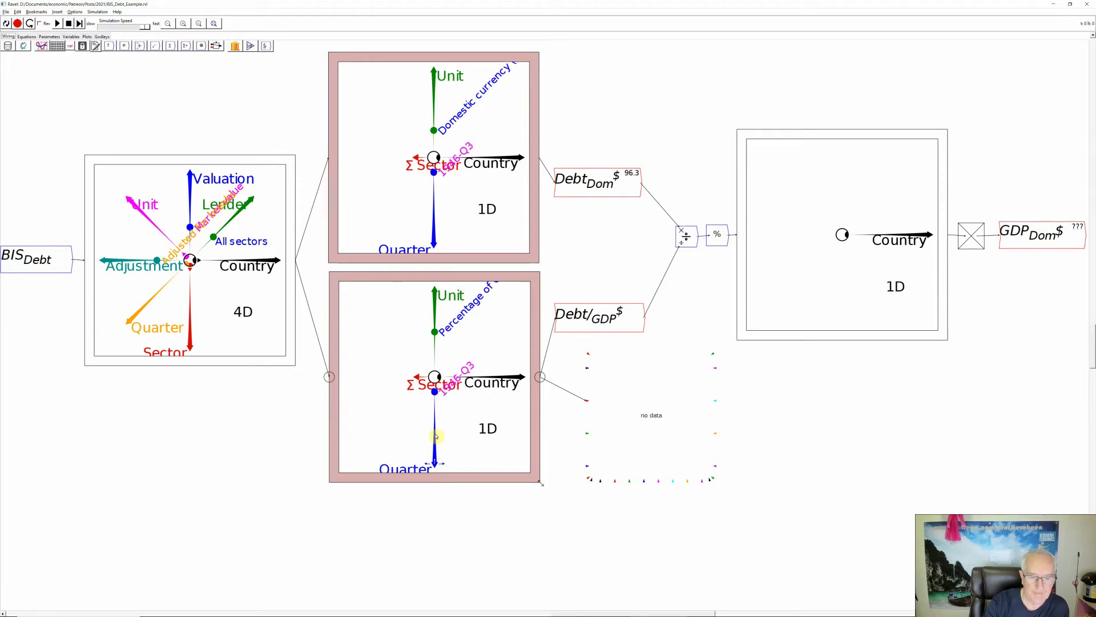
key(Right)
key(Right)
key(Right)
key(Right)
key(Right)
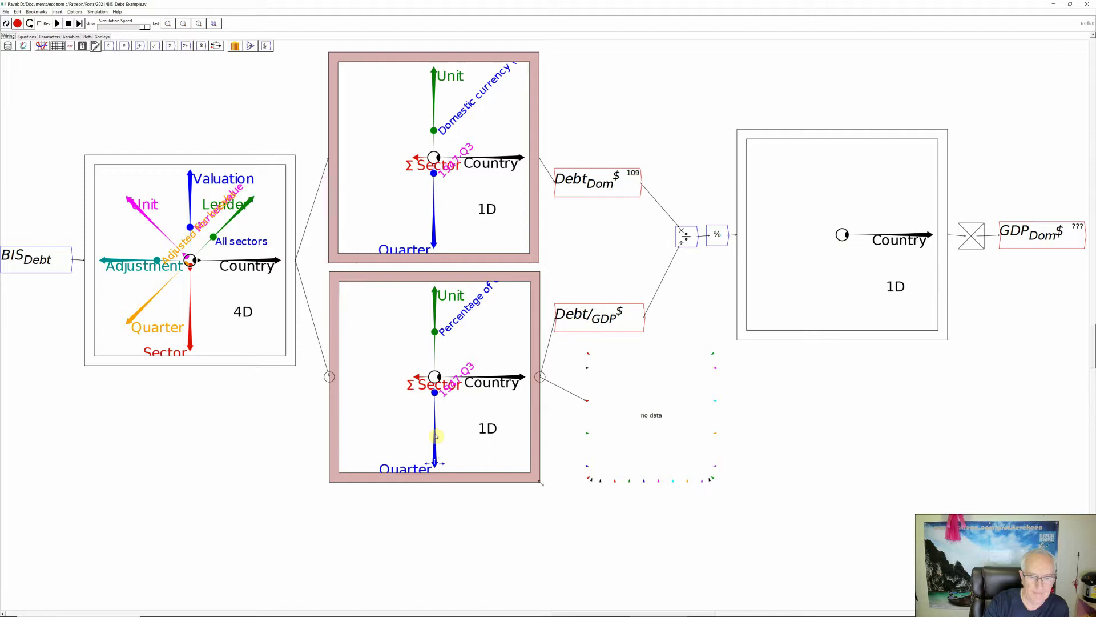
key(Right)
key(Right)
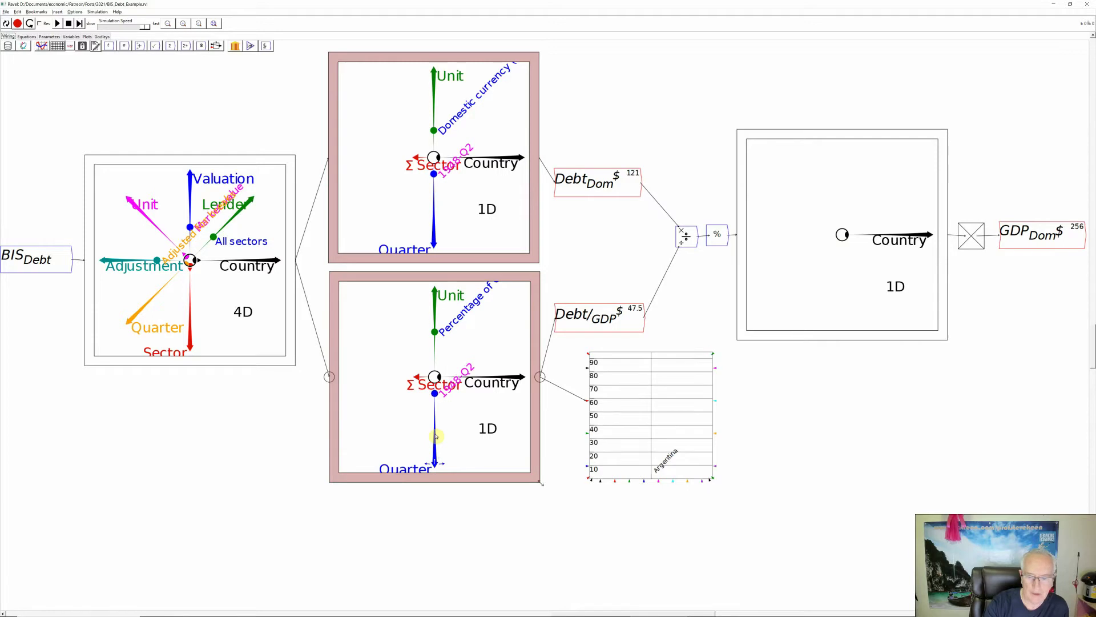
key(Right)
key(Right)
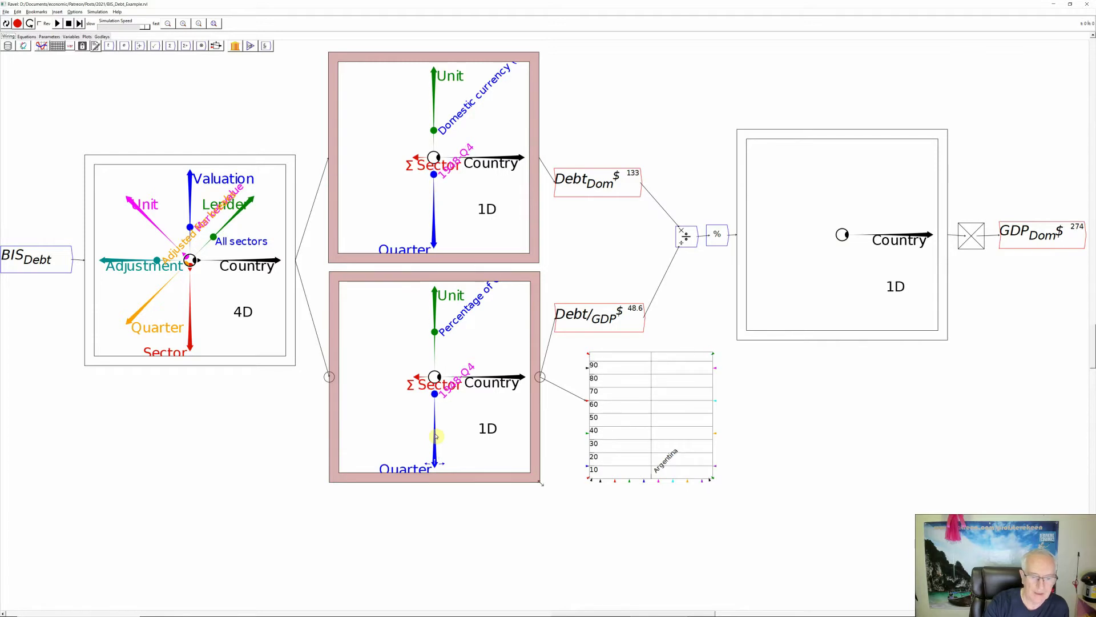
key(Right)
key(Right)
key(Right)
key(Right)
key(Right)
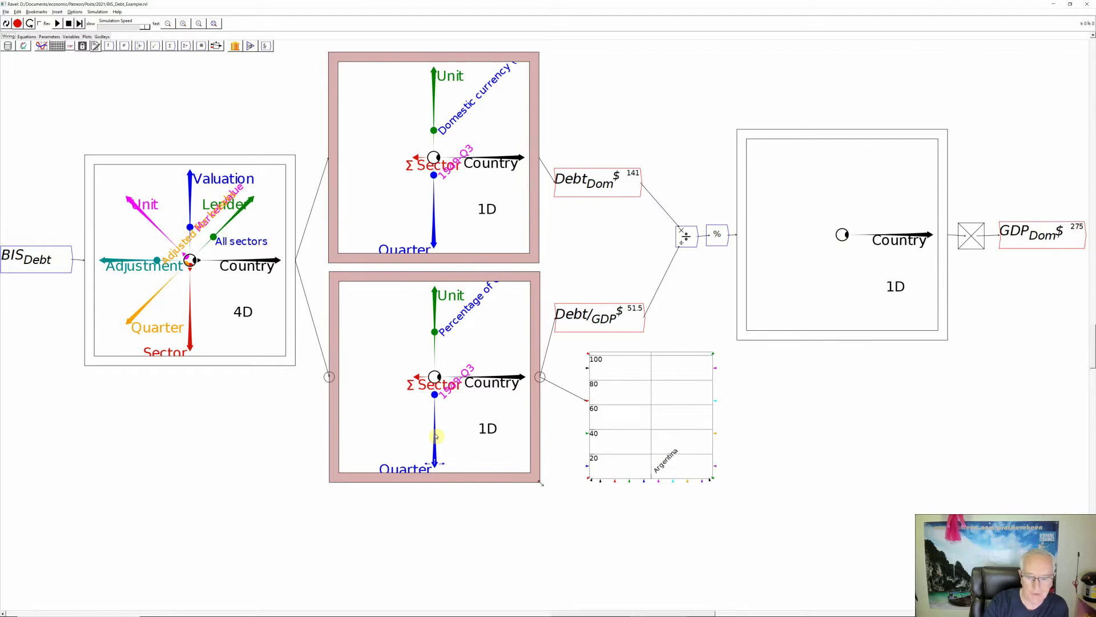
key(Right)
key(Right)
key(Right)
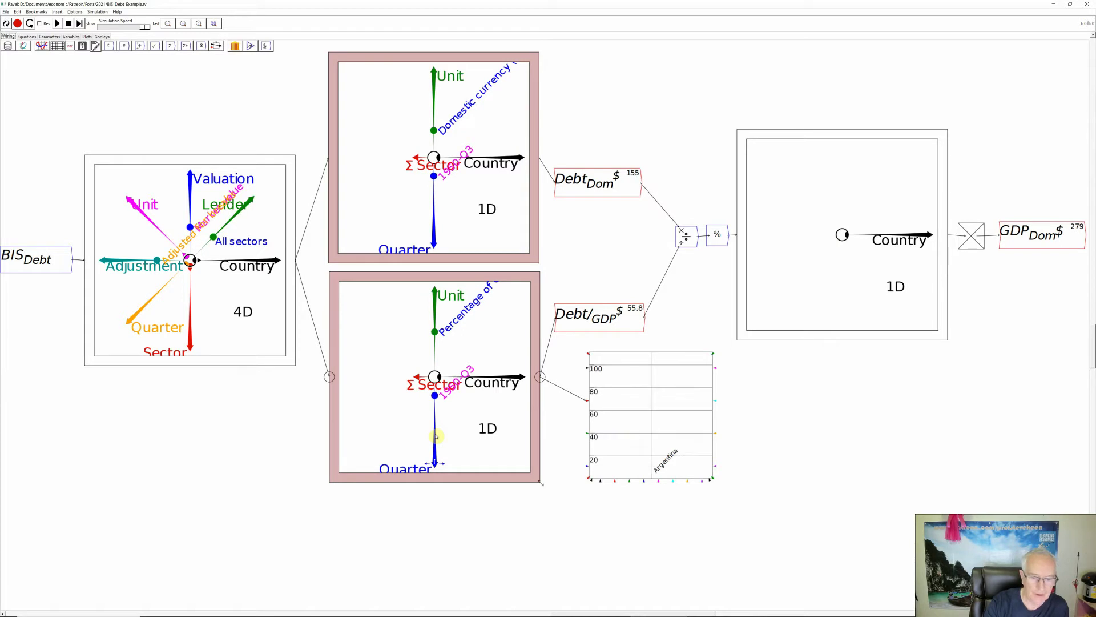
key(Right)
key(Right)
key(Right)
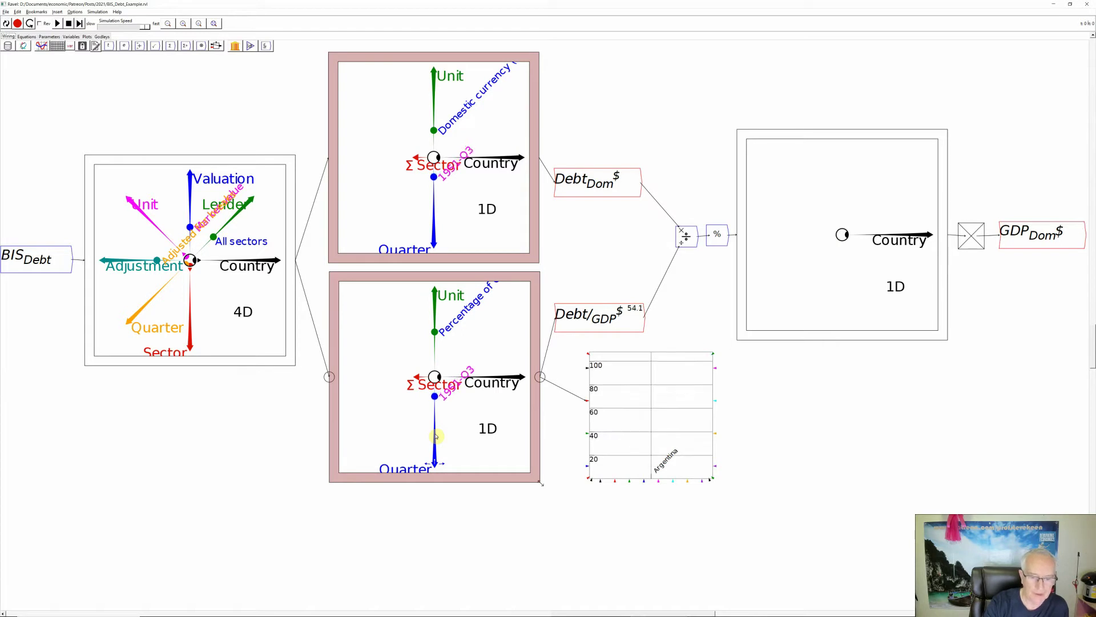
key(Right)
key(Right)
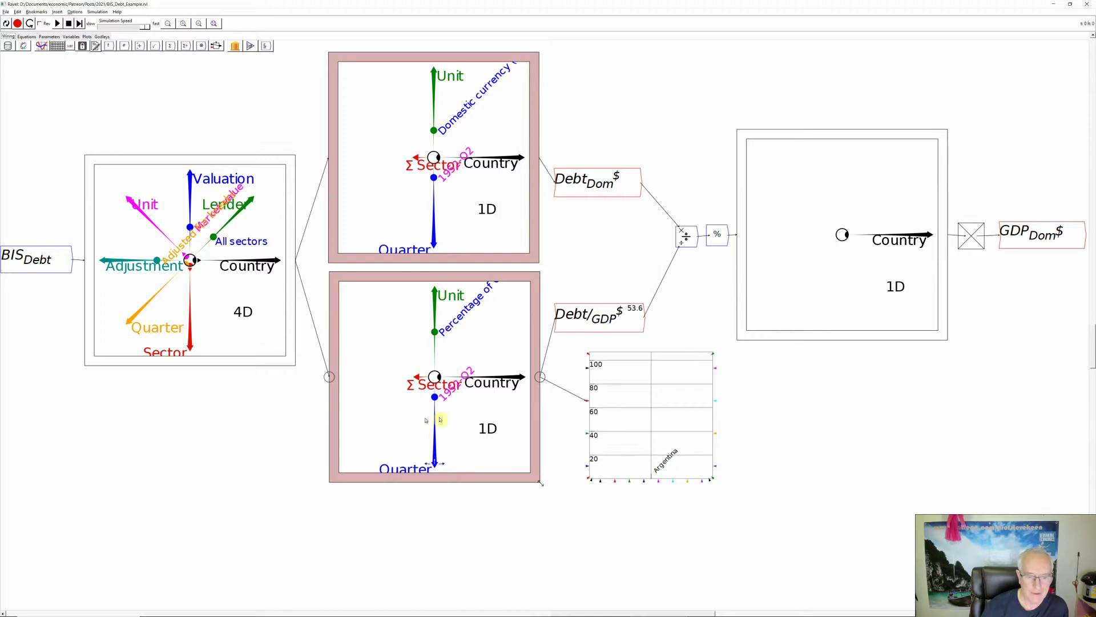
Move the Quarter slice to 1977-Q4 in the percentage-of-GDP Ravel and restore all countries on the Country axis.
click(435, 398)
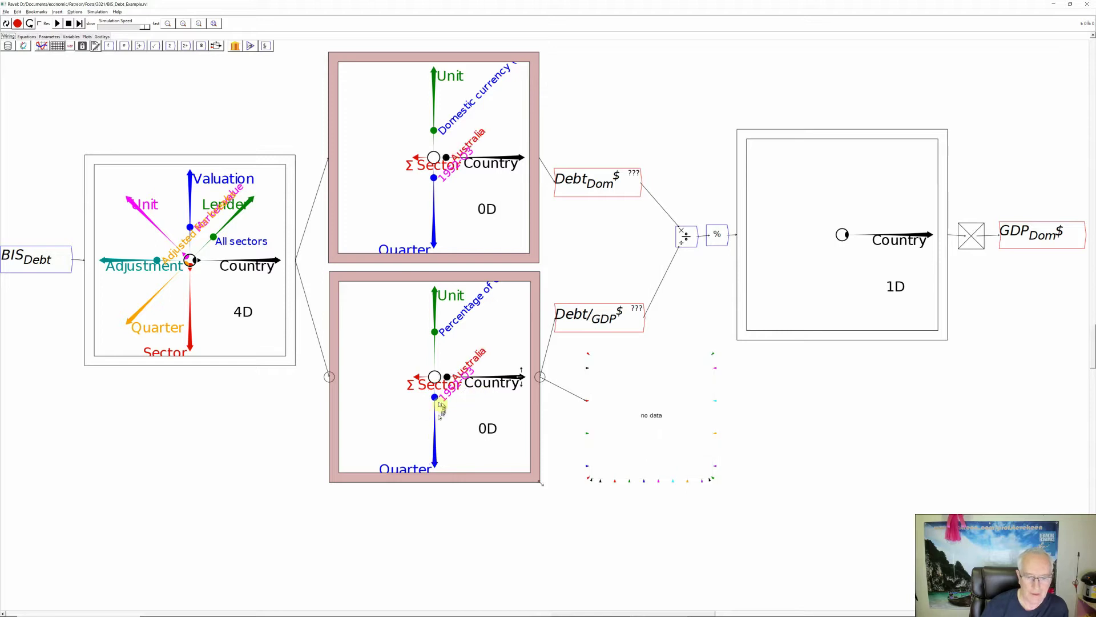
drag(435, 398, 435, 420)
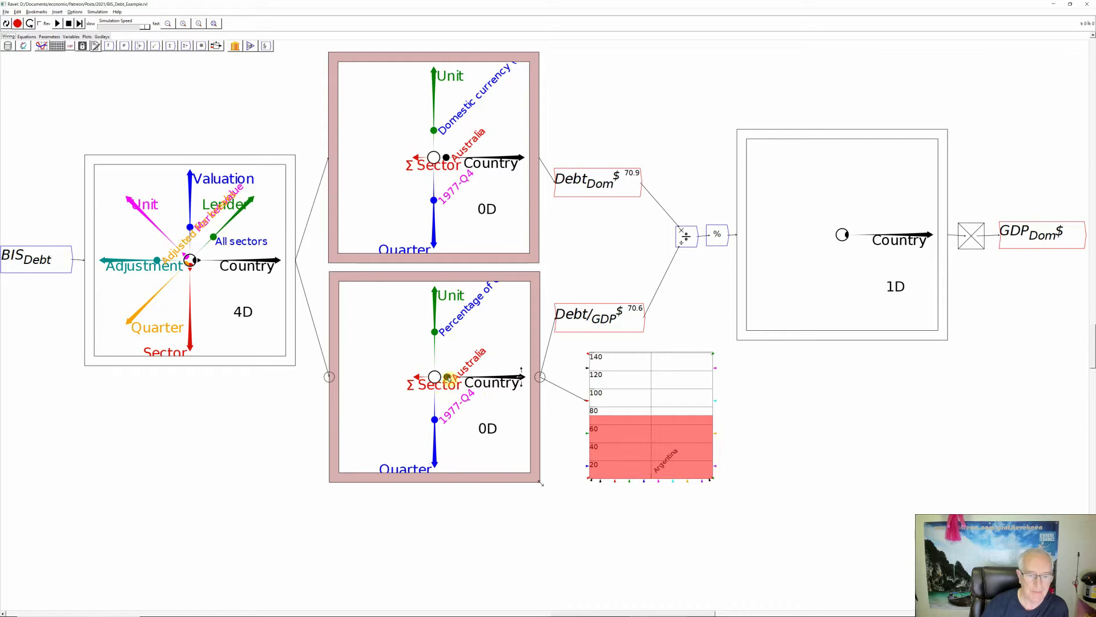
click(435, 378)
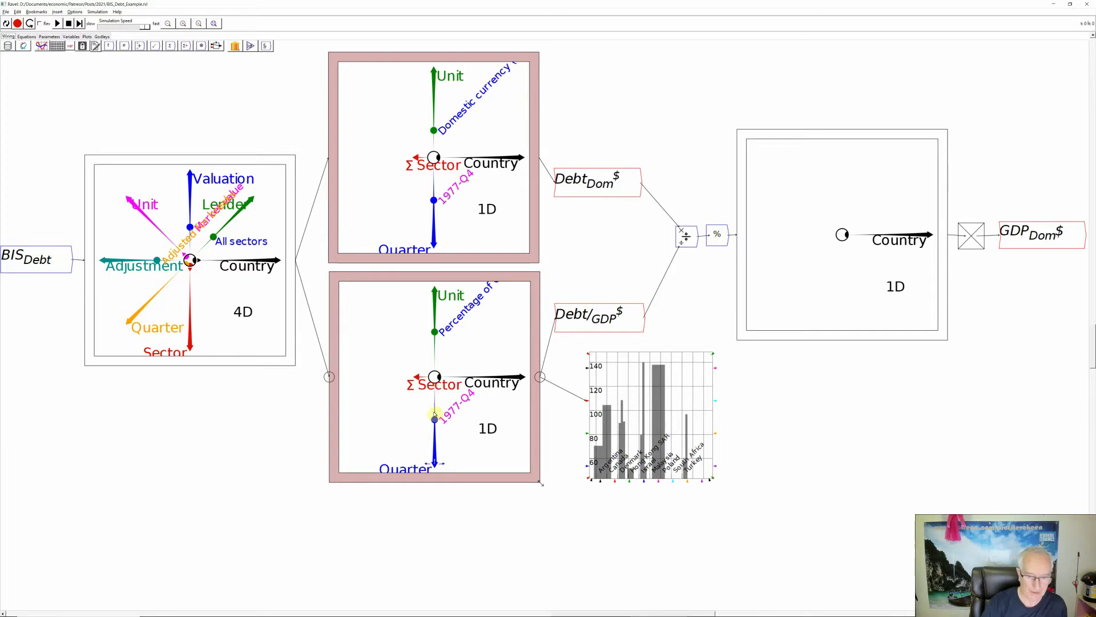
Step the Quarter slice forward to 1982-Q3, examining the country bars in the plot.
key(Right)
key(Right)
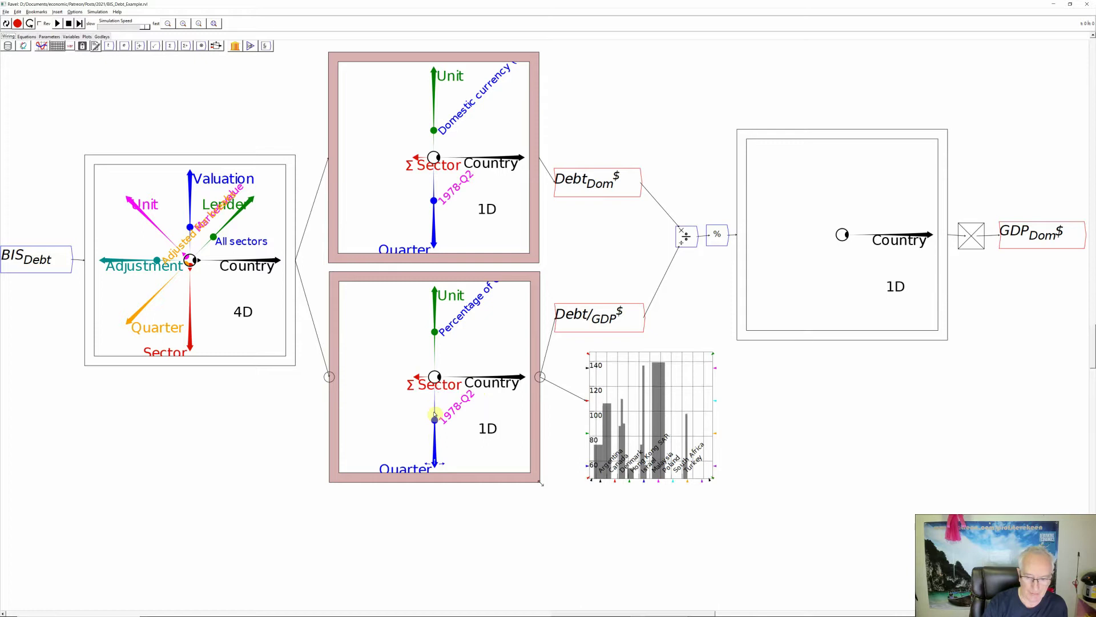
key(Right)
key(Right)
key(Right)
key(Right)
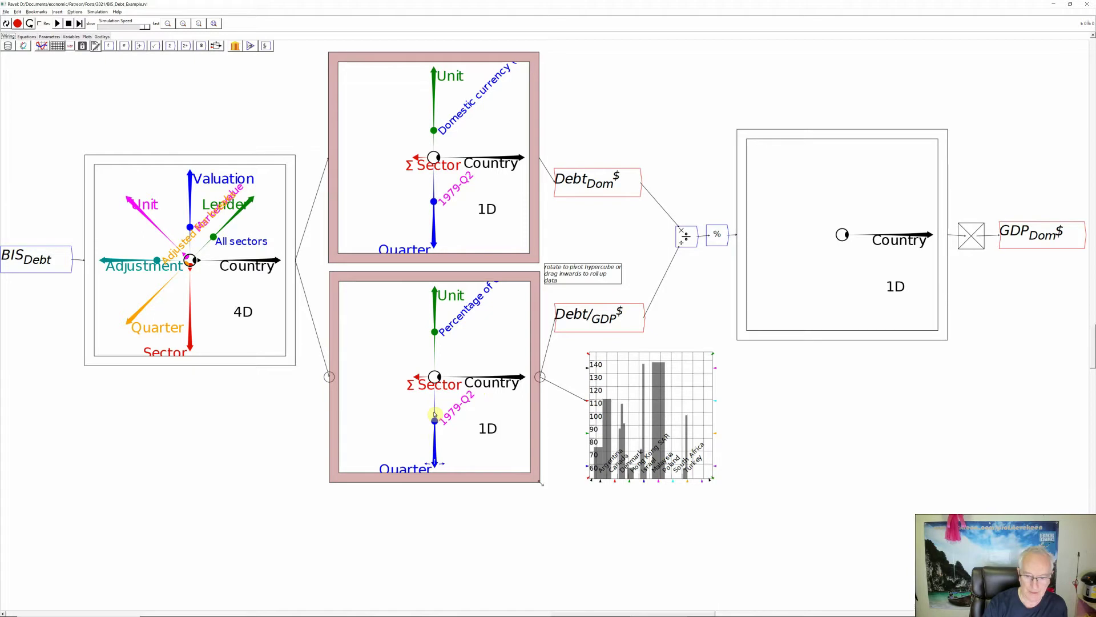
key(Right)
key(Right)
key(Right)
key(Right)
key(Right)
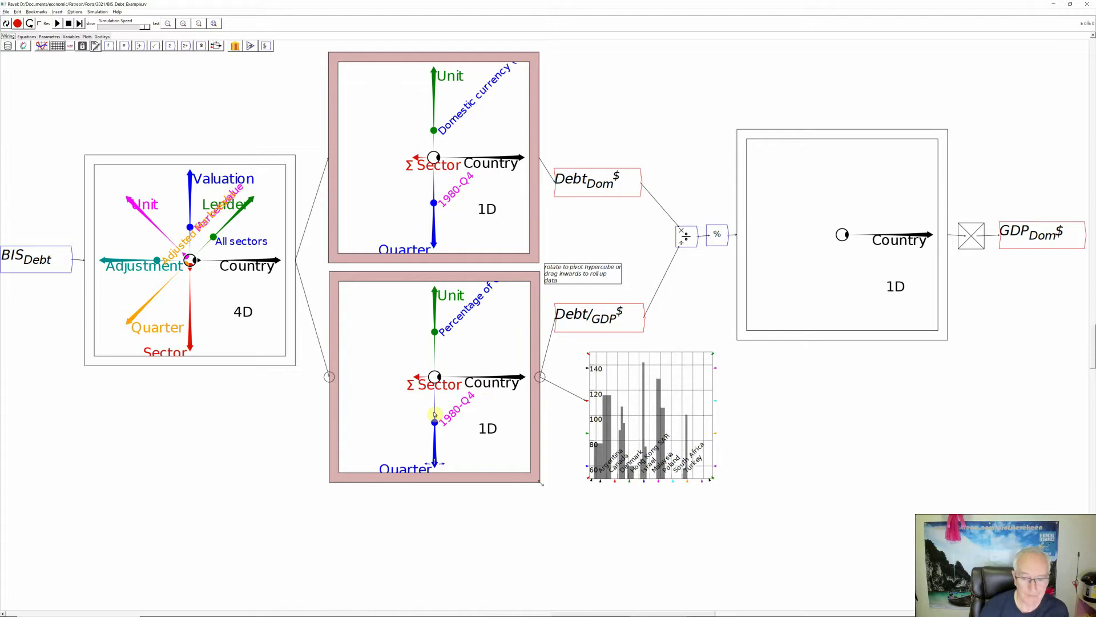
key(Right)
key(Right)
key(Right)
key(Right)
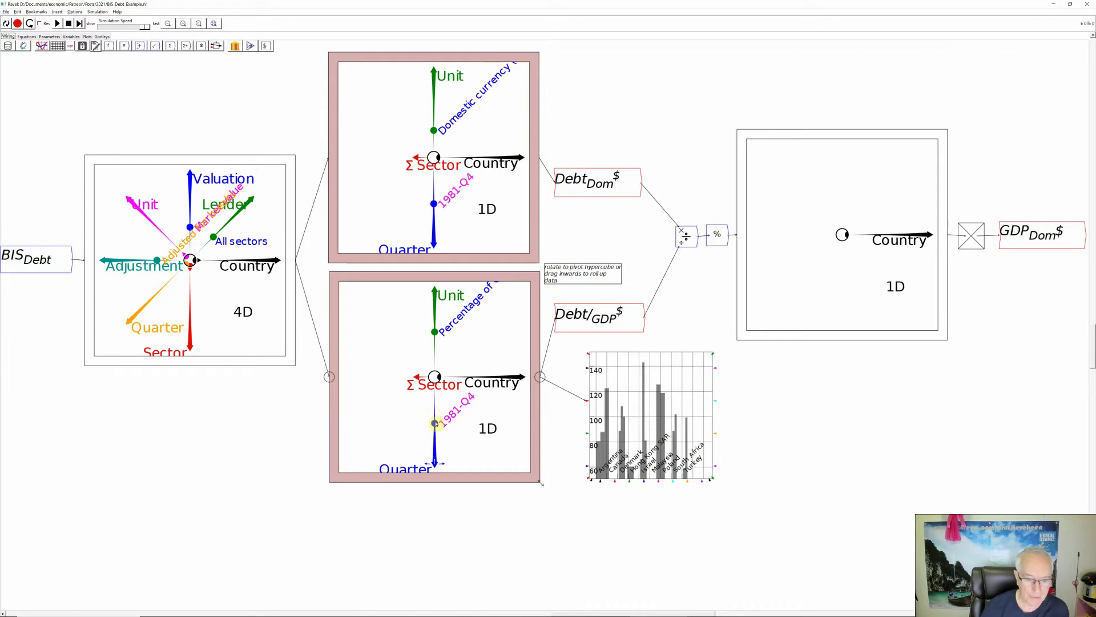
key(Right)
key(Right)
key(Right)
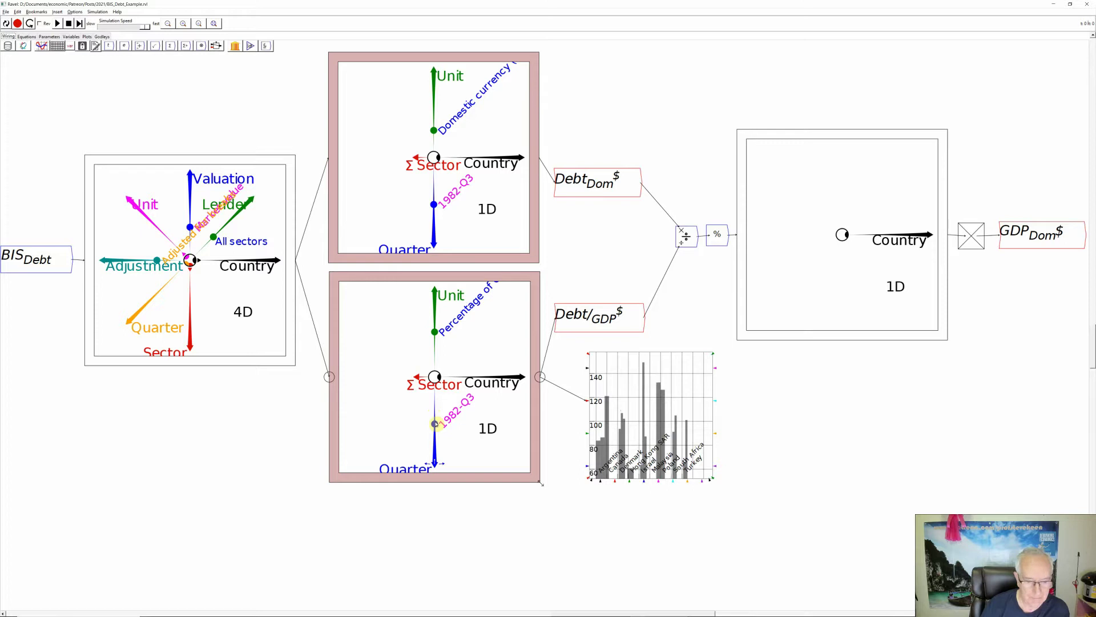
Pivot the full Quarter axis to horizontal in the percentage-of-GDP Ravel and restrict the Country axis to United States.
drag(435, 426, 435, 382)
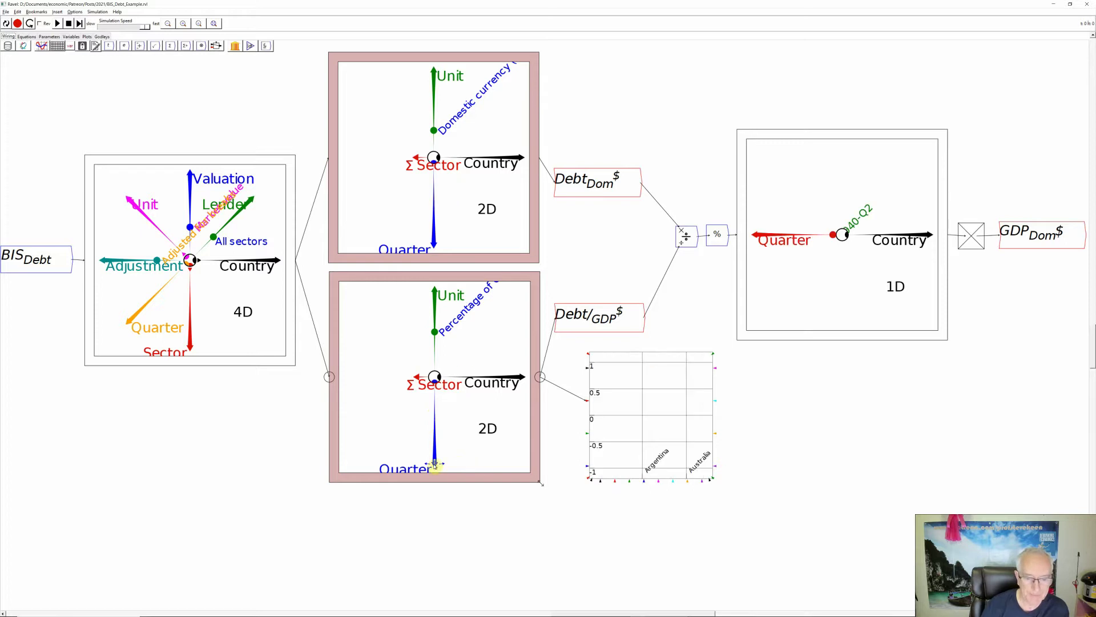
drag(435, 463, 521, 376)
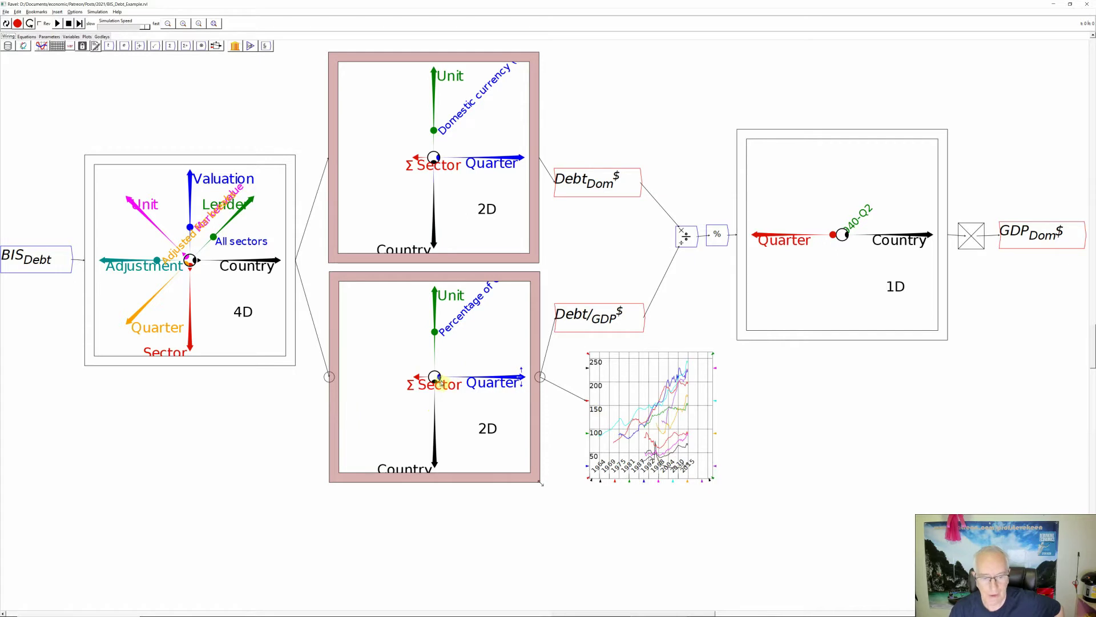
drag(434, 384, 437, 463)
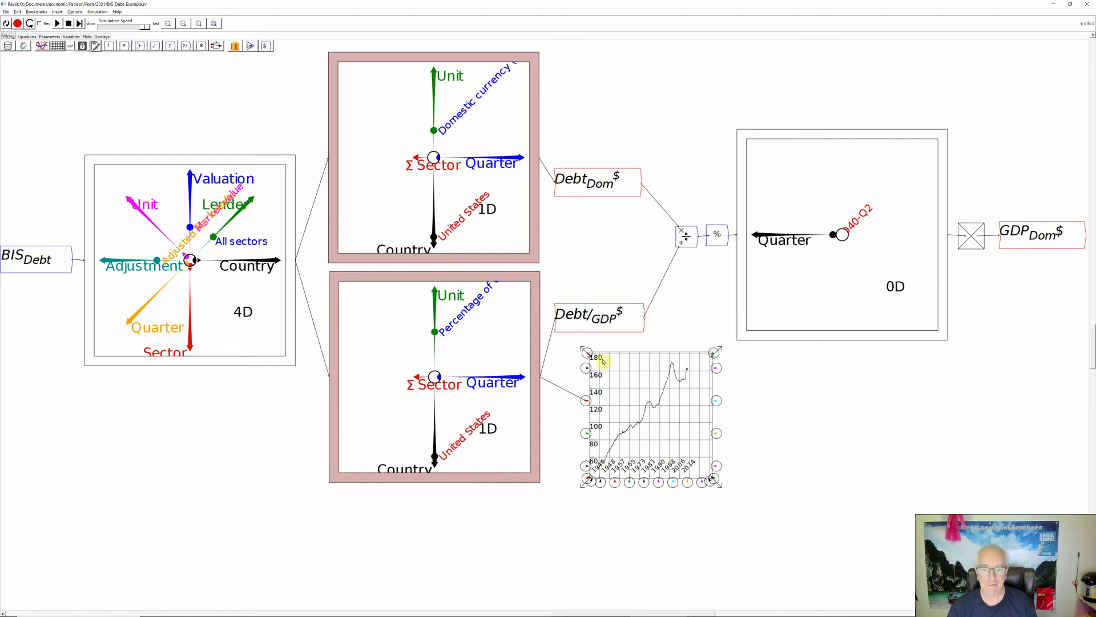
Rename all instances of the Debt/GDP variable so its superscript is % instead of $.
right_click(622, 312)
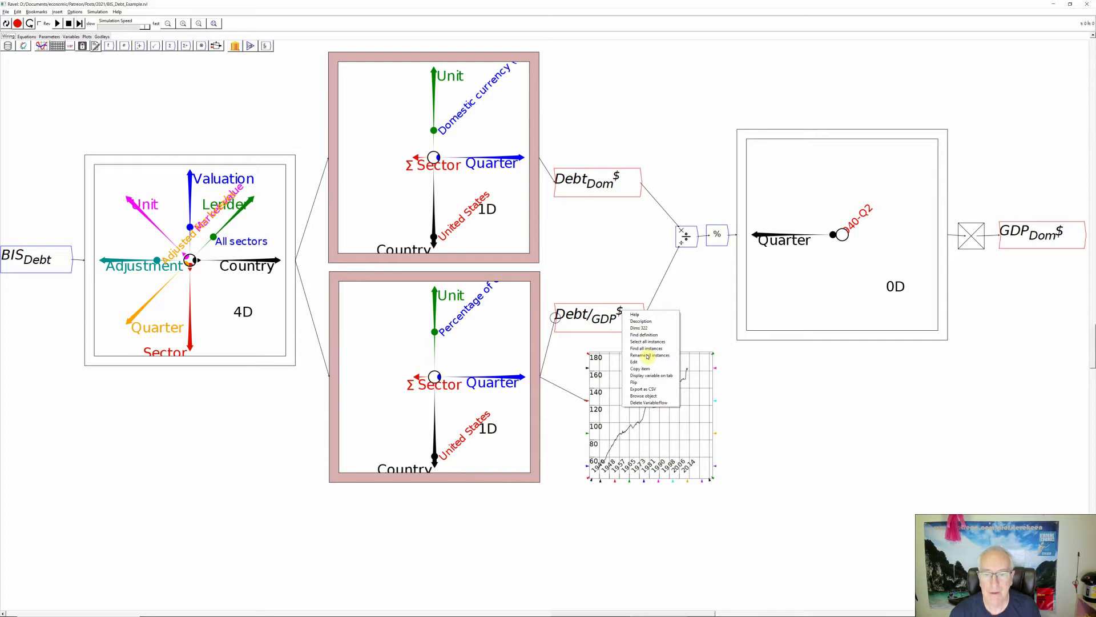
click(647, 355)
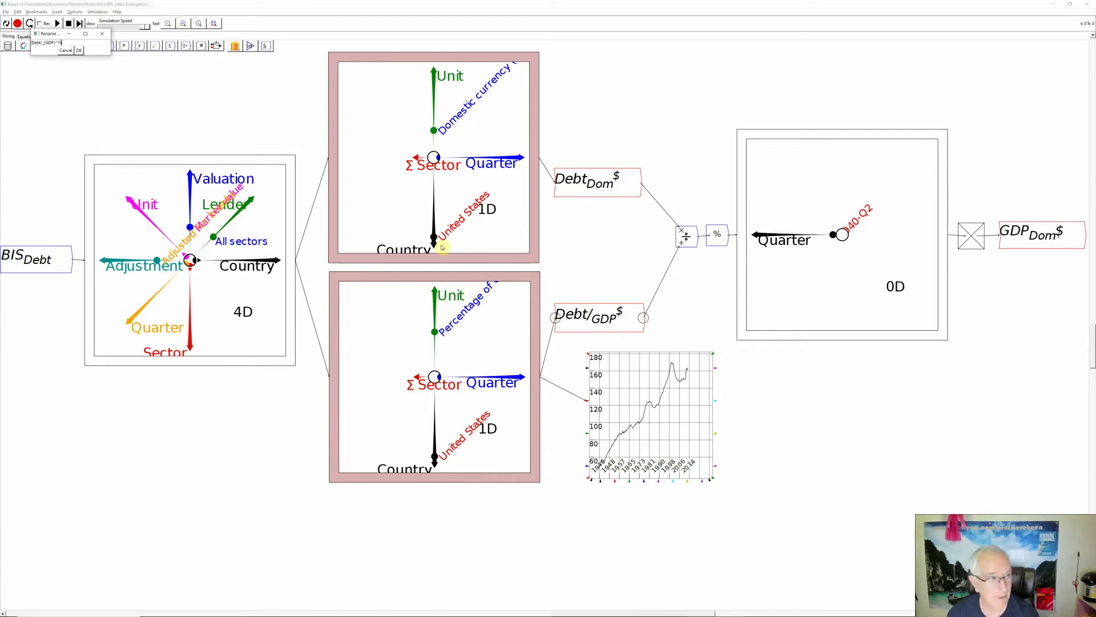
text(%)
key(Return)
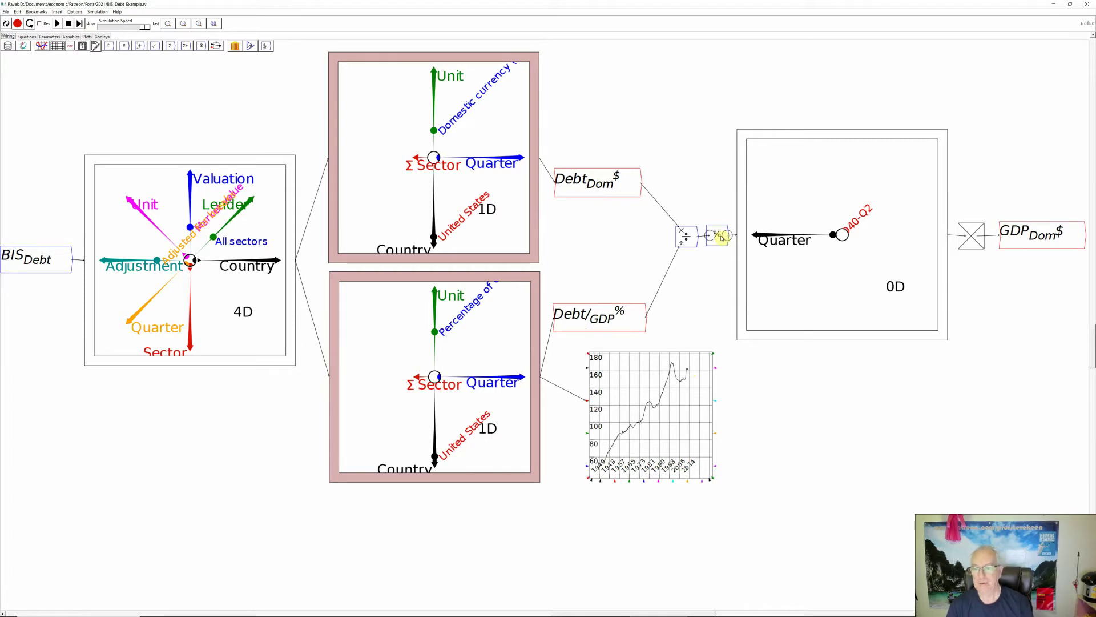
Release the Quarter slice in the Ravel feeding the domestic GDP variable and check that variable's dimensions.
click(836, 239)
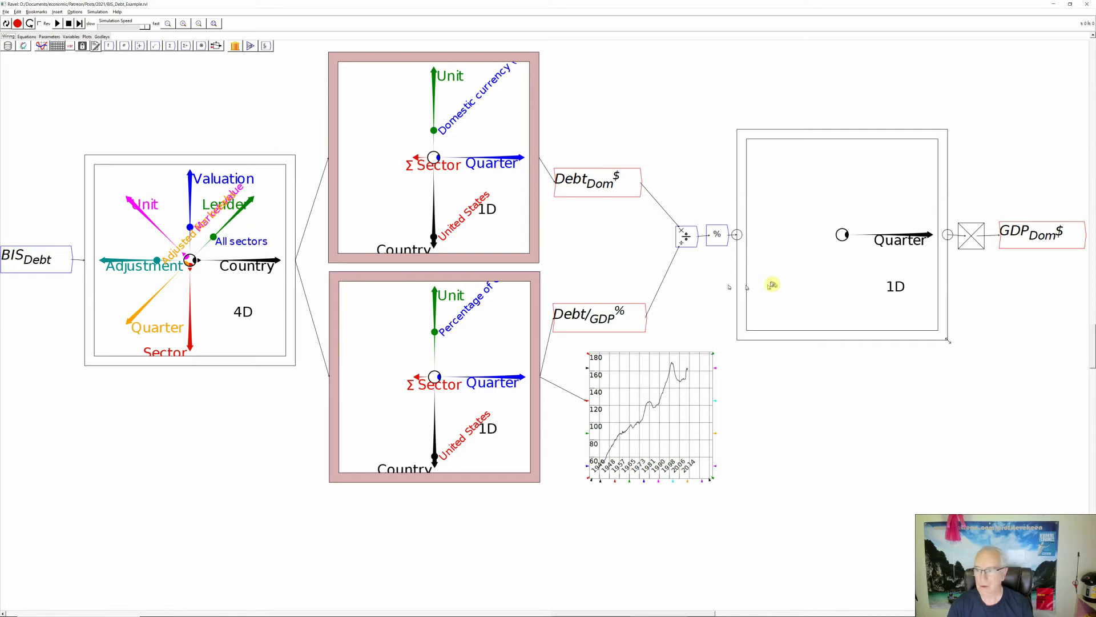
right_click(1021, 246)
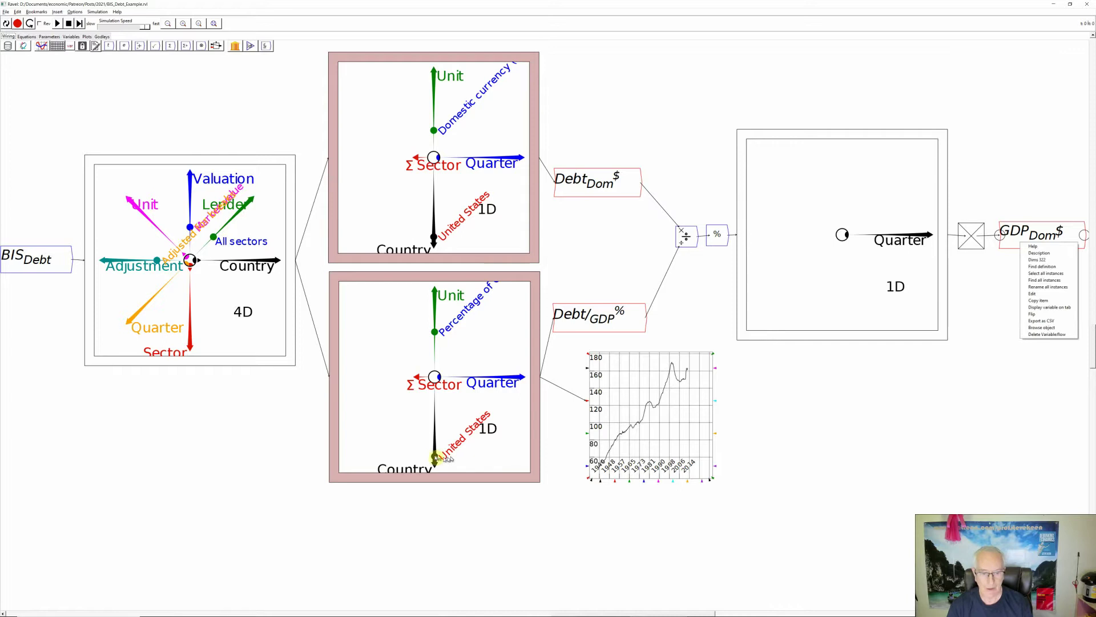
Release the United States slice to restore the full Country axis and recheck the dimensions of the domestic GDP variable.
drag(435, 457, 432, 377)
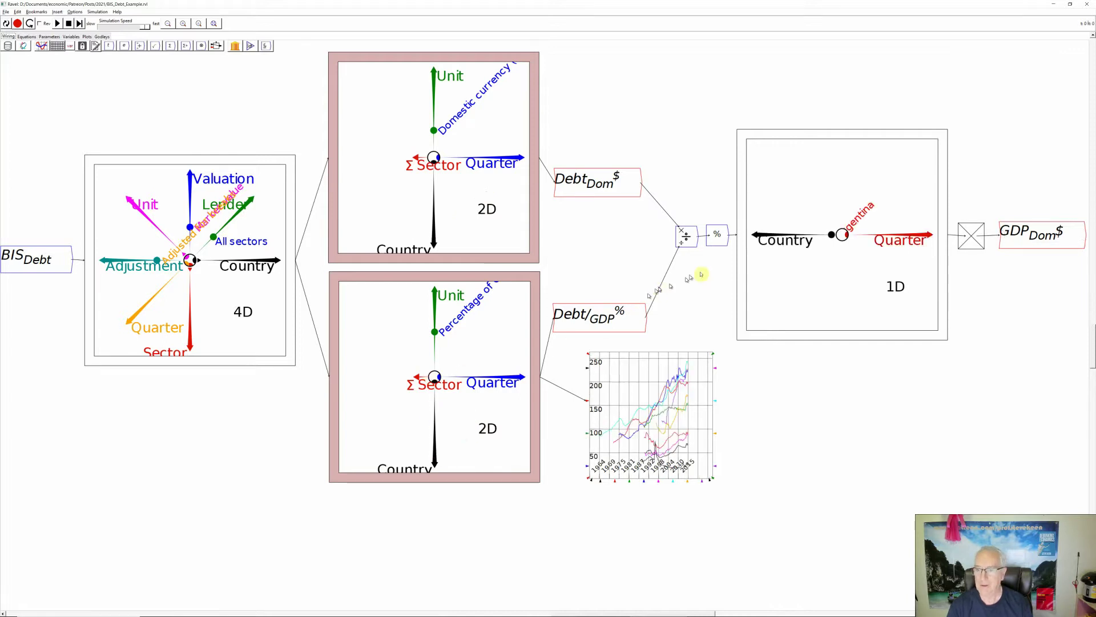
right_click(1030, 238)
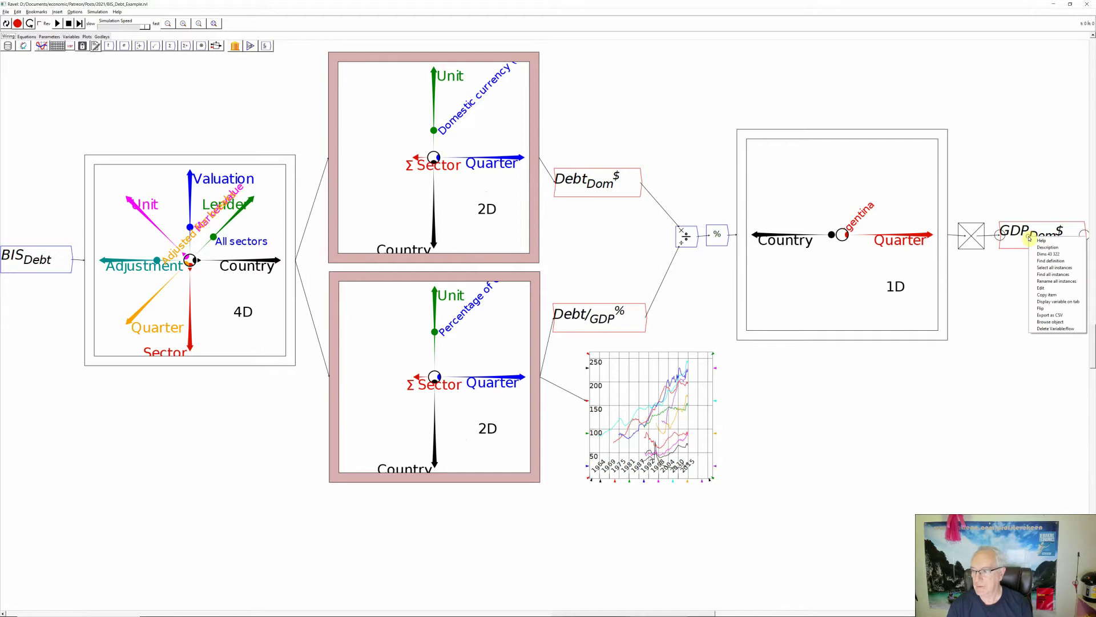
Unlock the lock feeding the domestic GDP variable, relock it on the Argentina slice, and check the variable's dimensions.
right_click(975, 245)
click(986, 266)
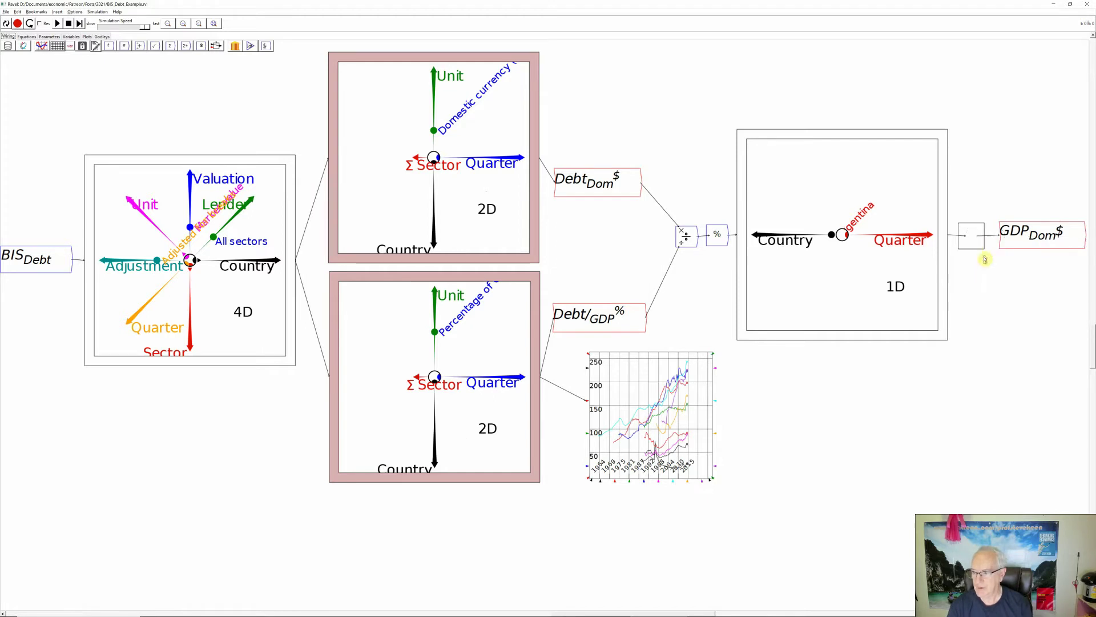
right_click(974, 247)
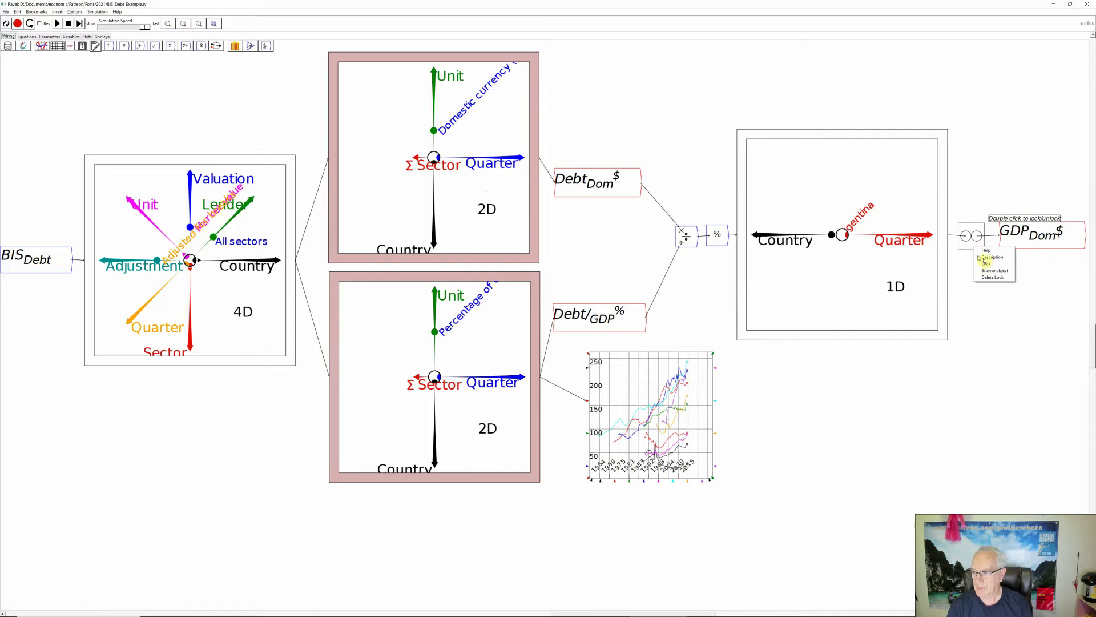
click(986, 265)
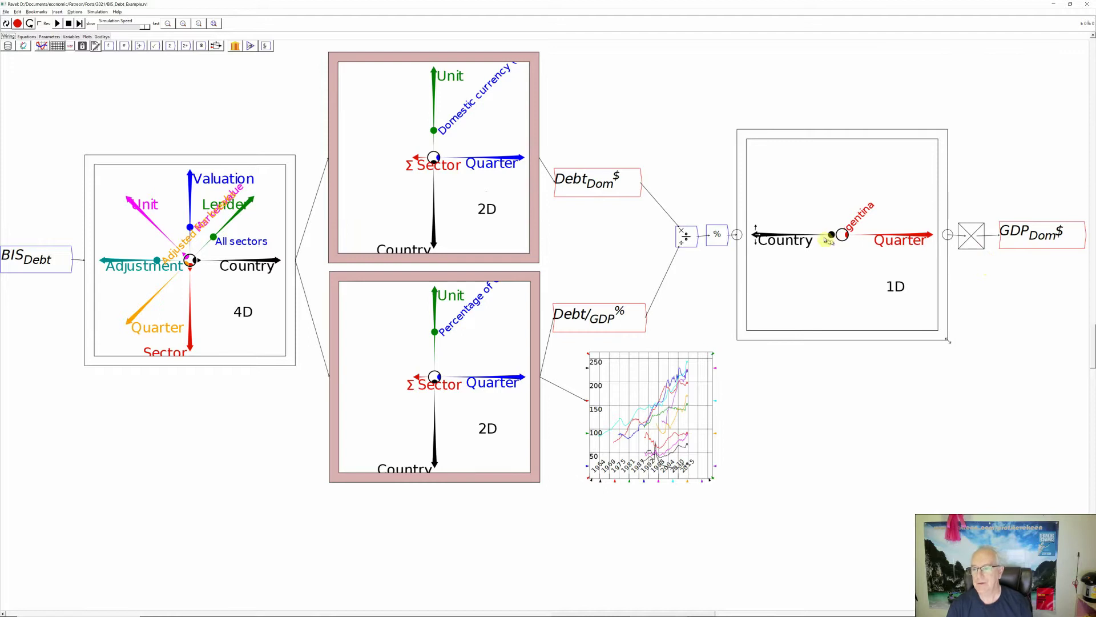
drag(839, 232, 544, 415)
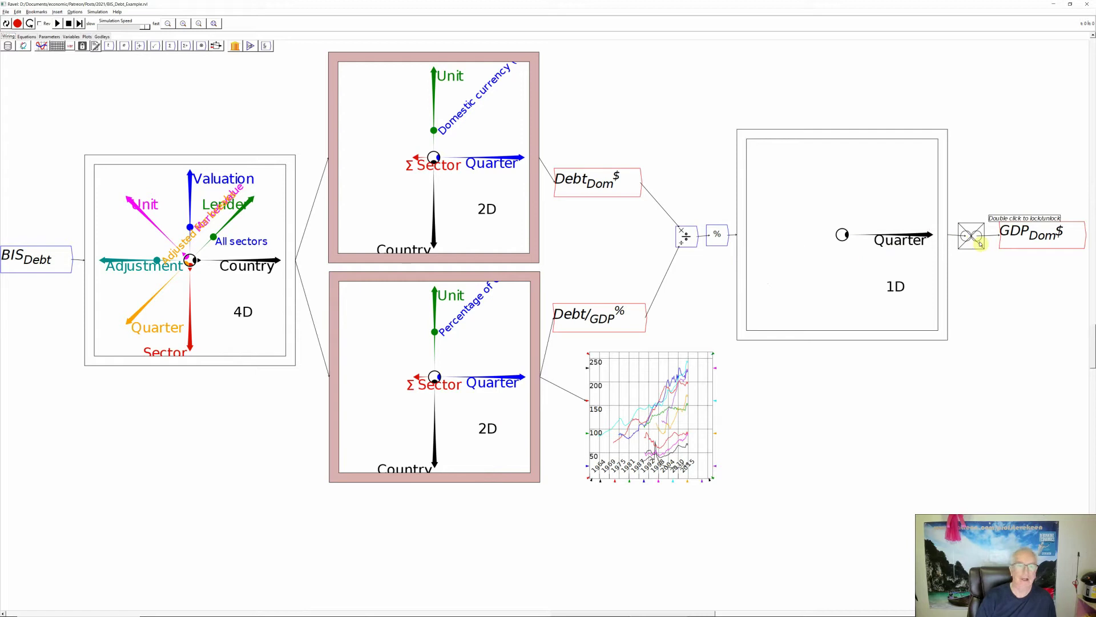
right_click(1019, 240)
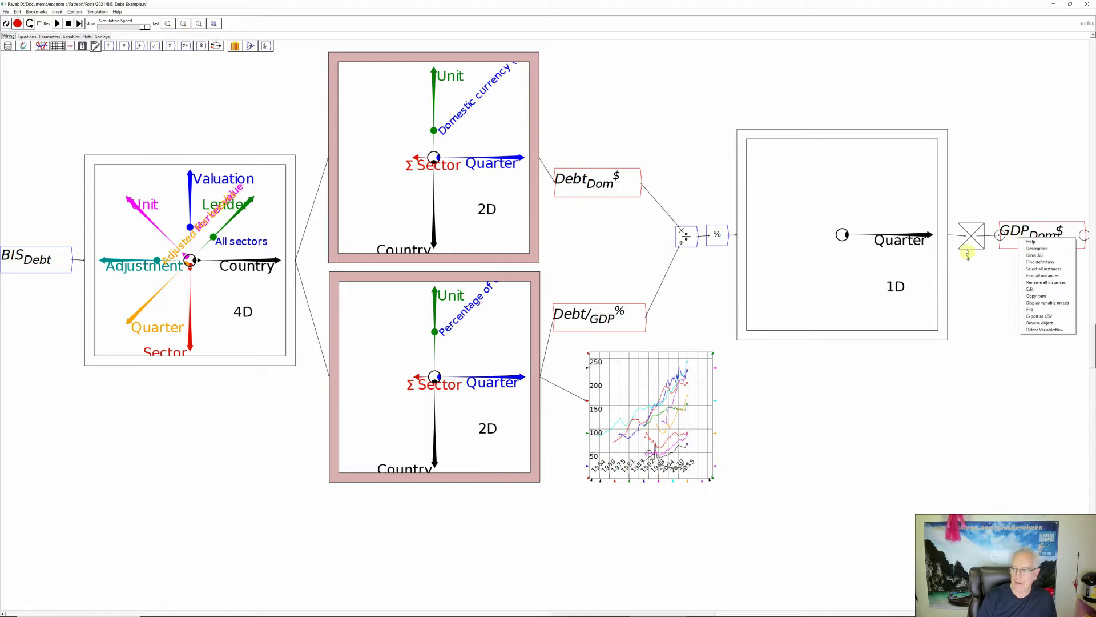
Unlock the Ravel output and reset the model, releasing the Argentina slice to restore the full Country axis for domestic GDP.
click(970, 246)
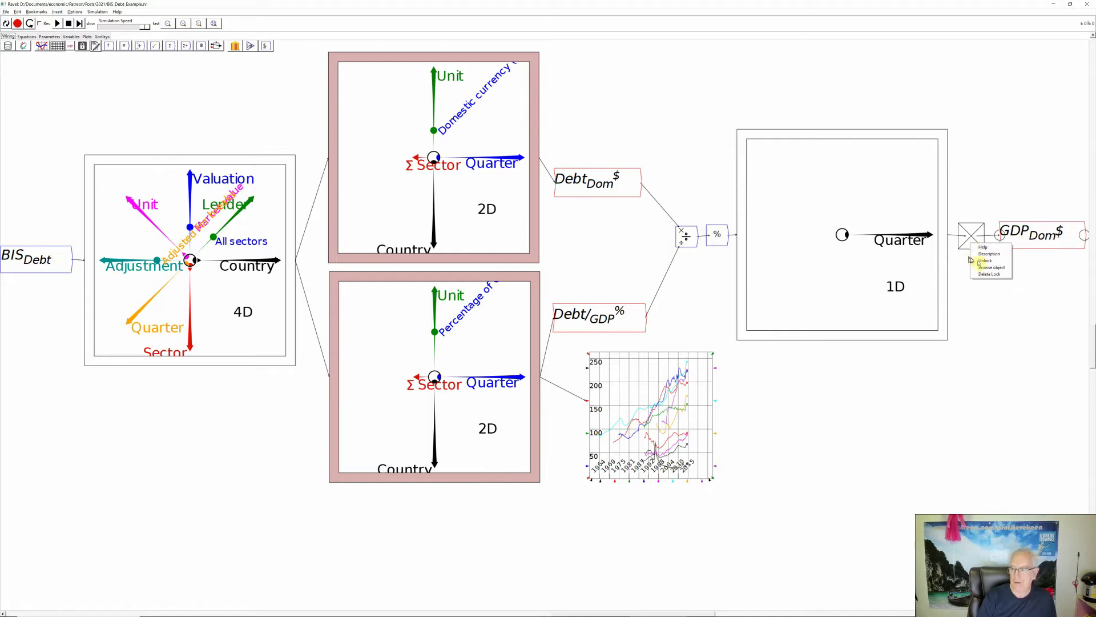
right_click(1016, 250)
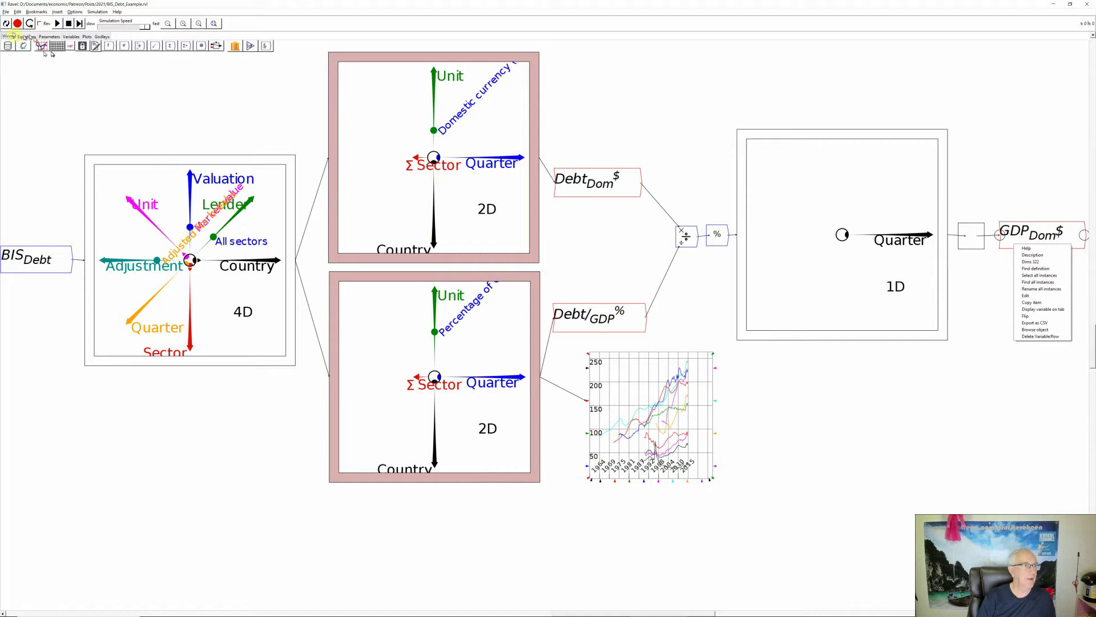
click(6, 22)
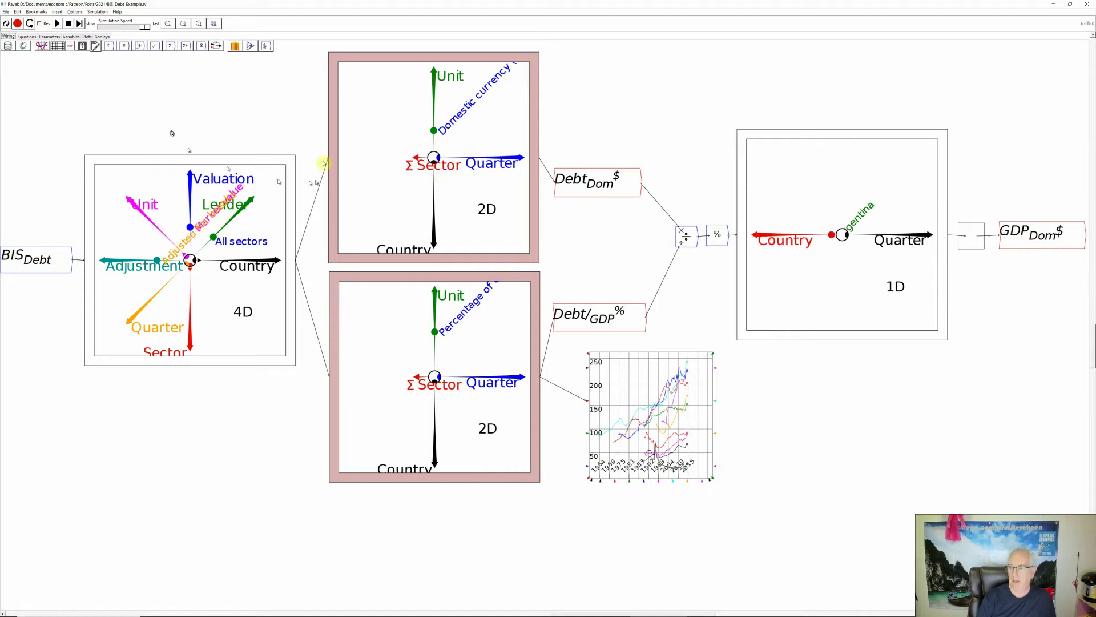
click(839, 235)
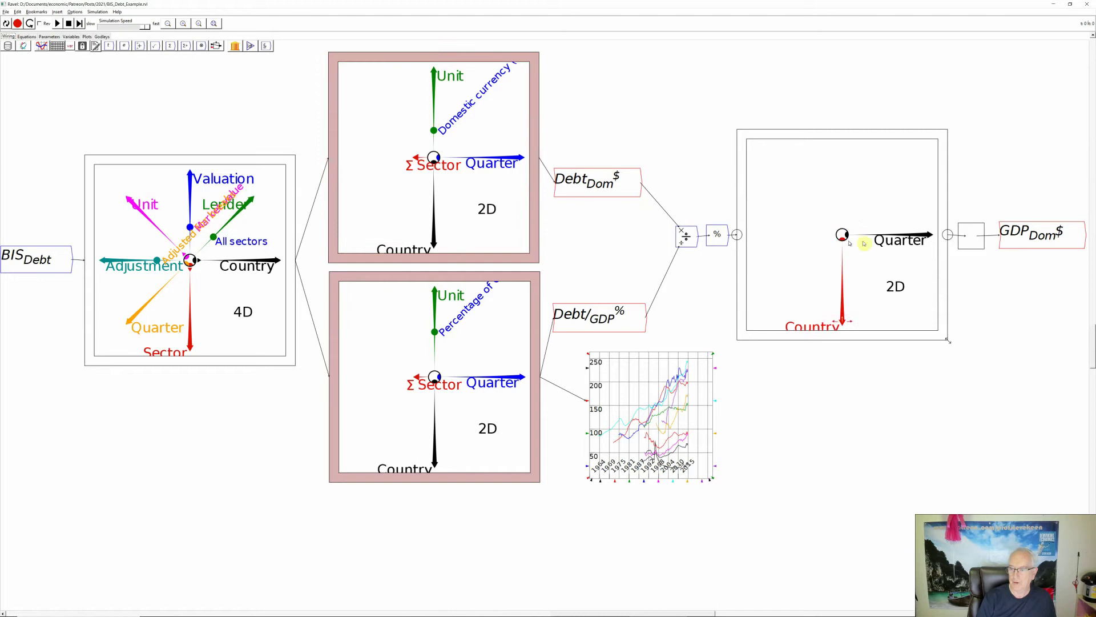
right_click(1026, 234)
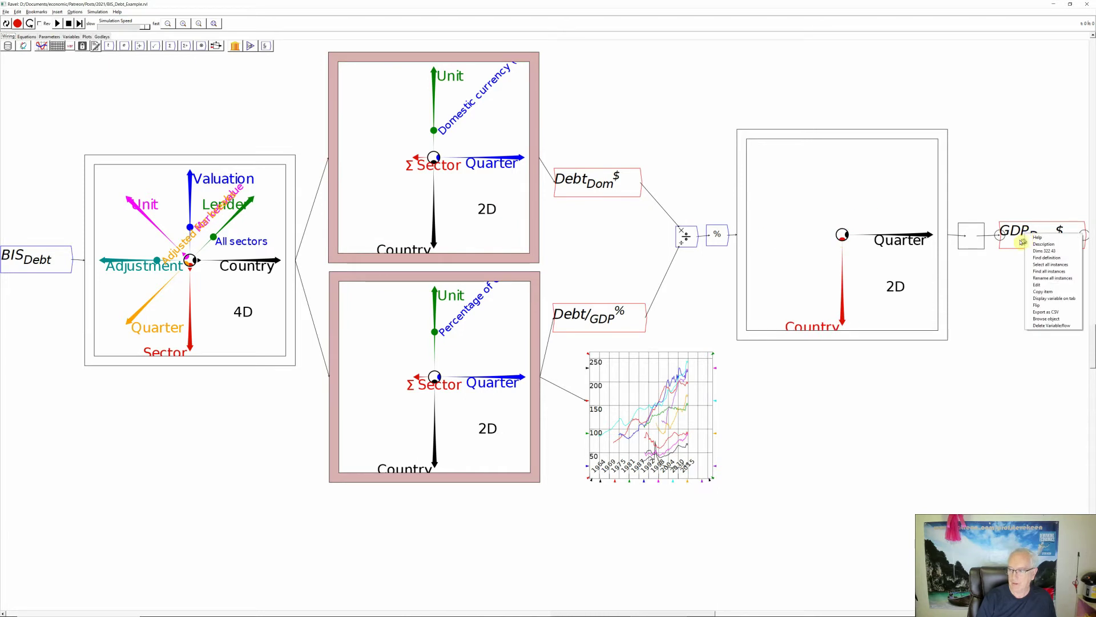
Lock the full Country-by-Quarter Ravel output and check the dimensions of the domestic GDP variable.
click(969, 239)
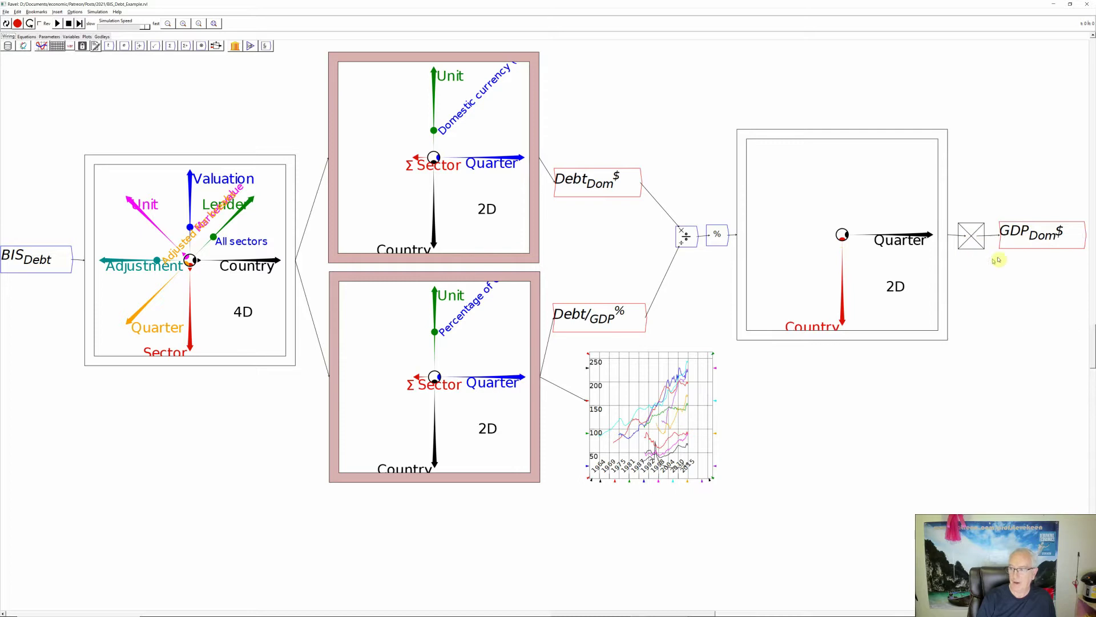
right_click(1023, 243)
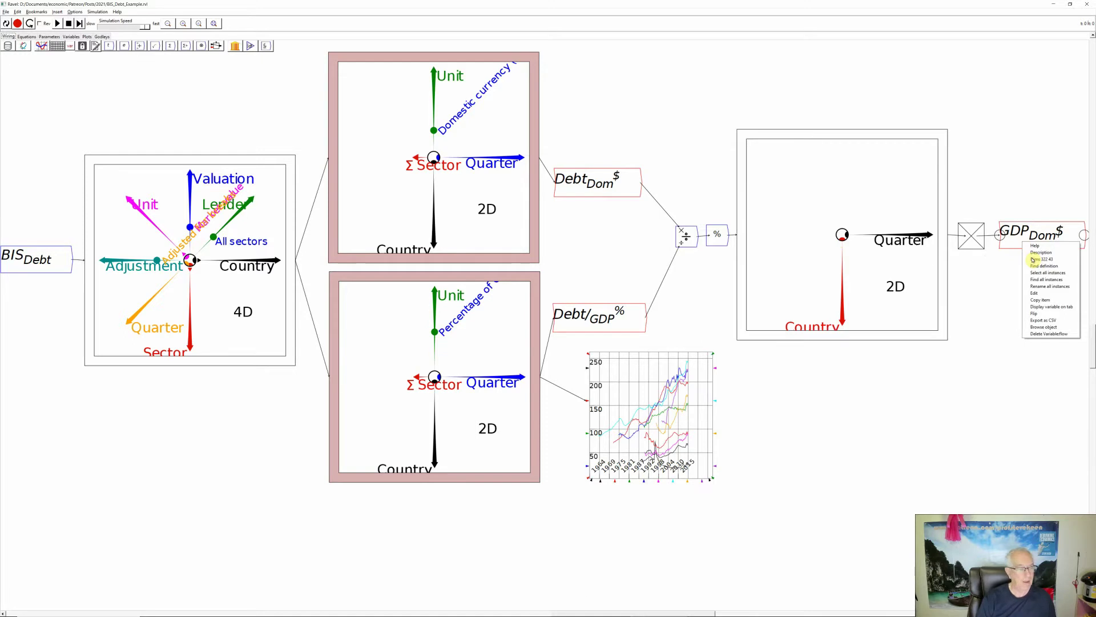
click(1007, 279)
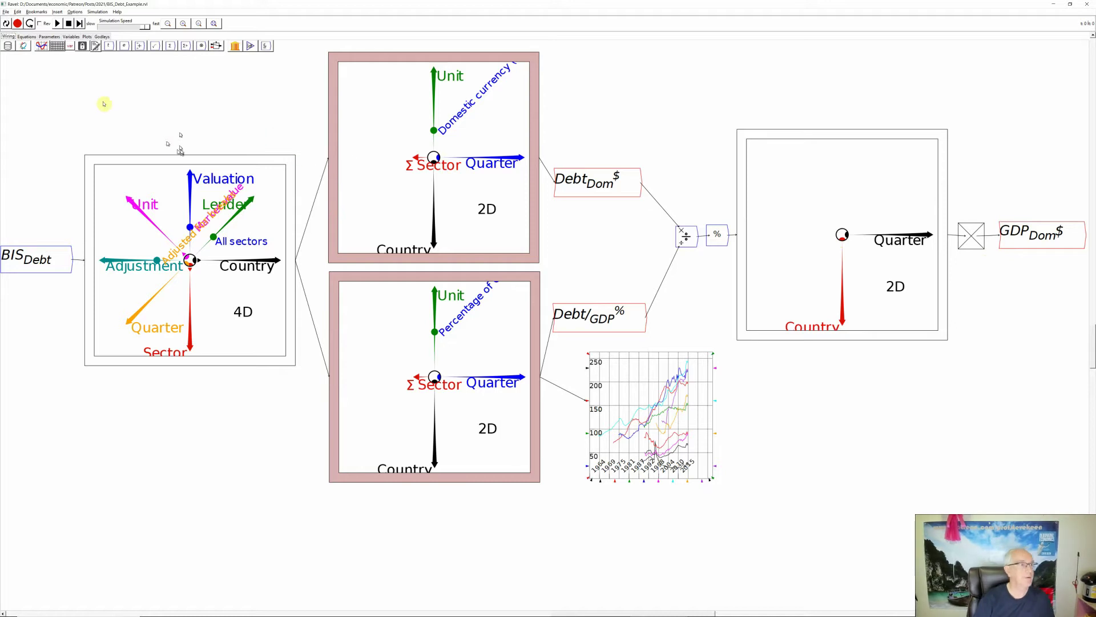
Examine the model's equations, including the definition of the locked domestic GDP variable, and return to the wiring canvas.
click(25, 37)
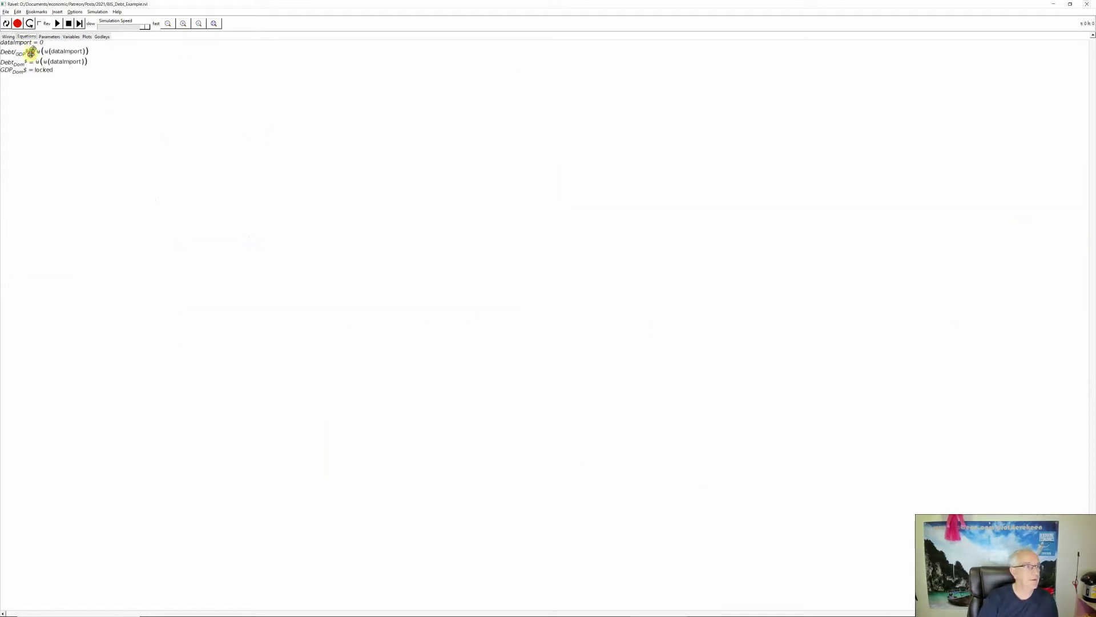
drag(29, 51, 191, 121)
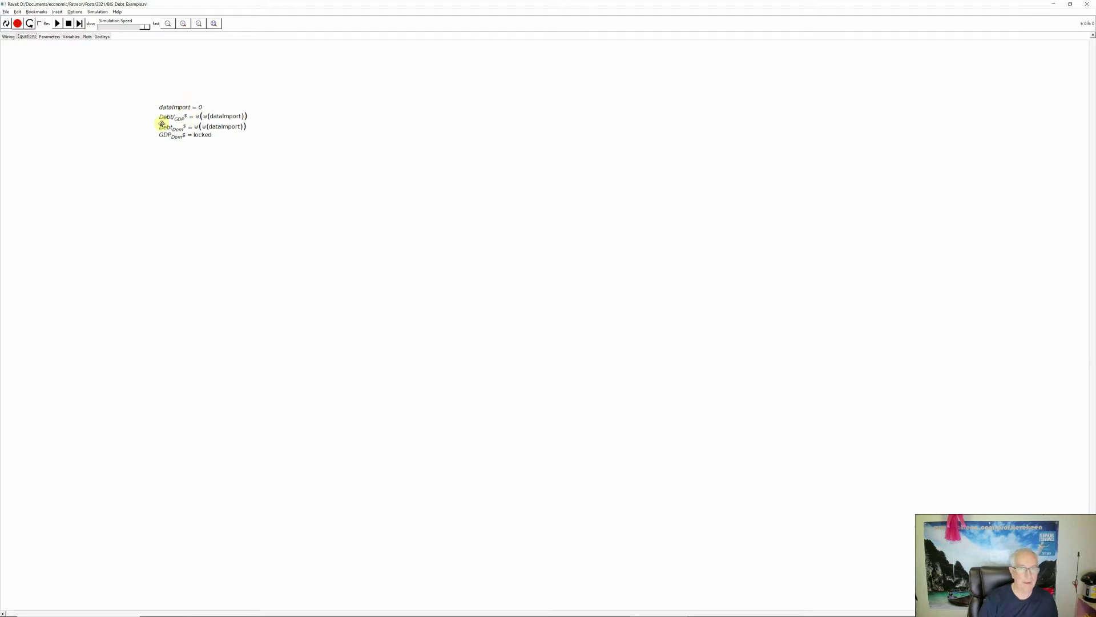
click(8, 36)
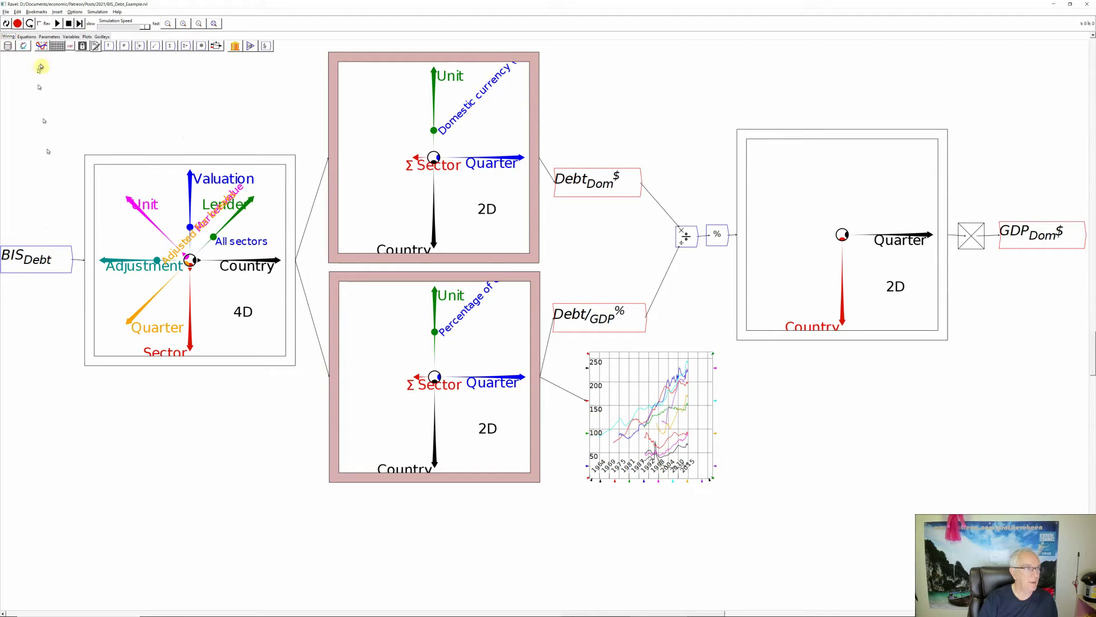
click(27, 37)
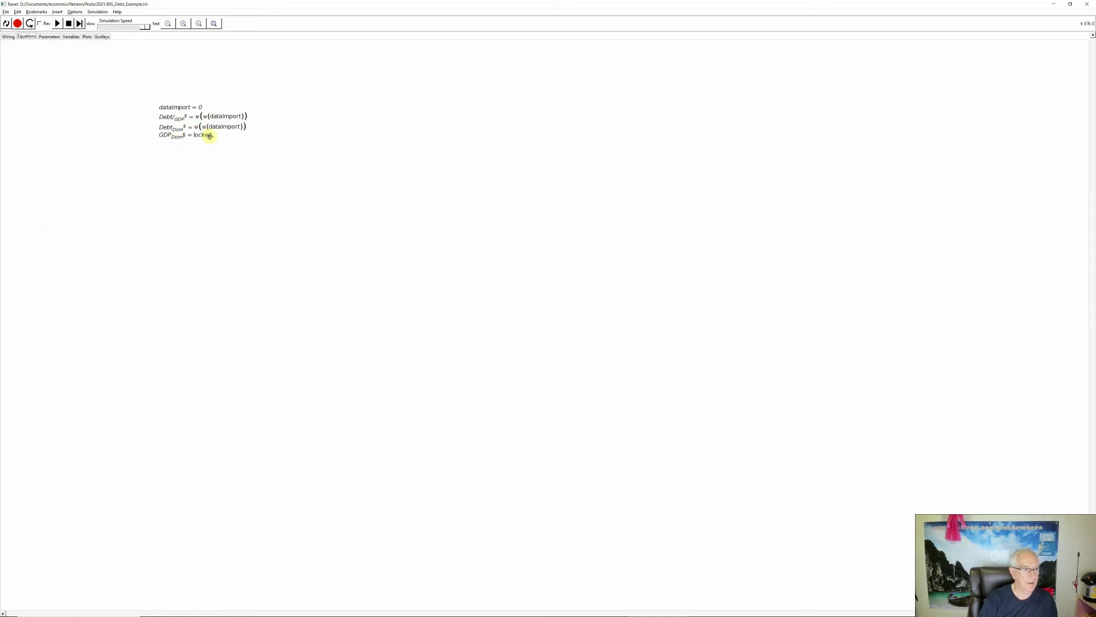
click(8, 37)
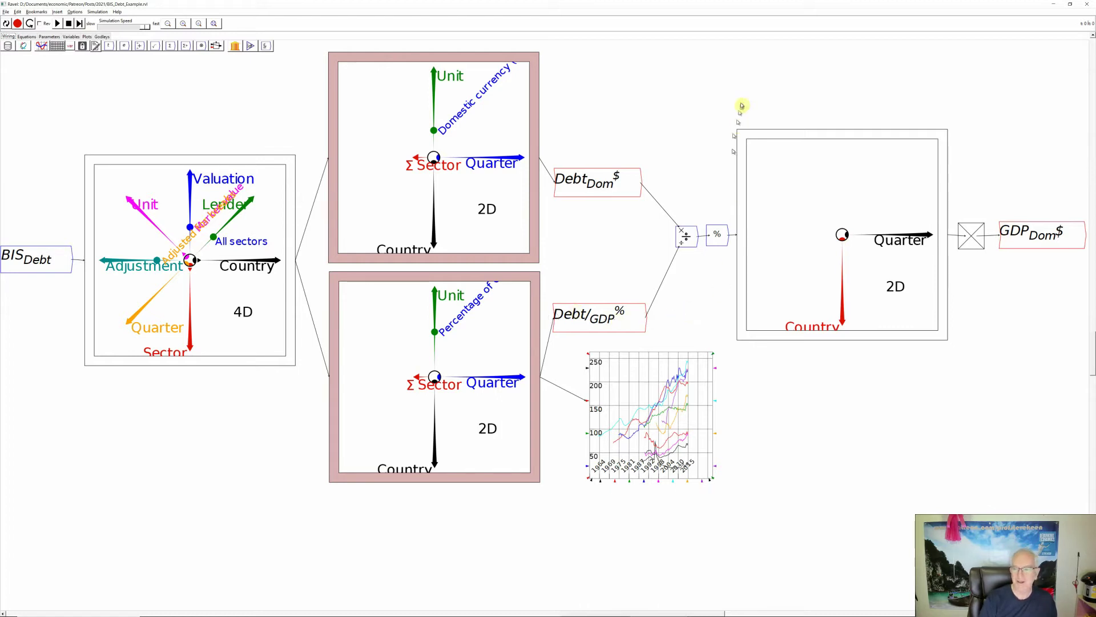
Move the final Ravel, its lock and the domestic GDP variable together farther away from the percent operator.
drag(741, 106, 1029, 295)
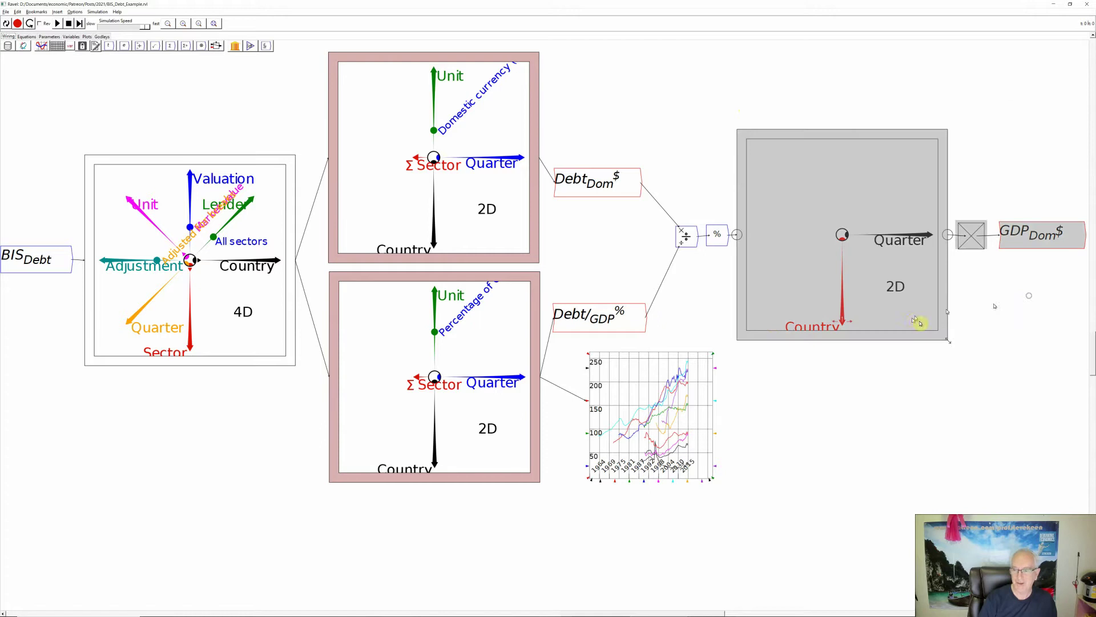
drag(742, 334, 808, 335)
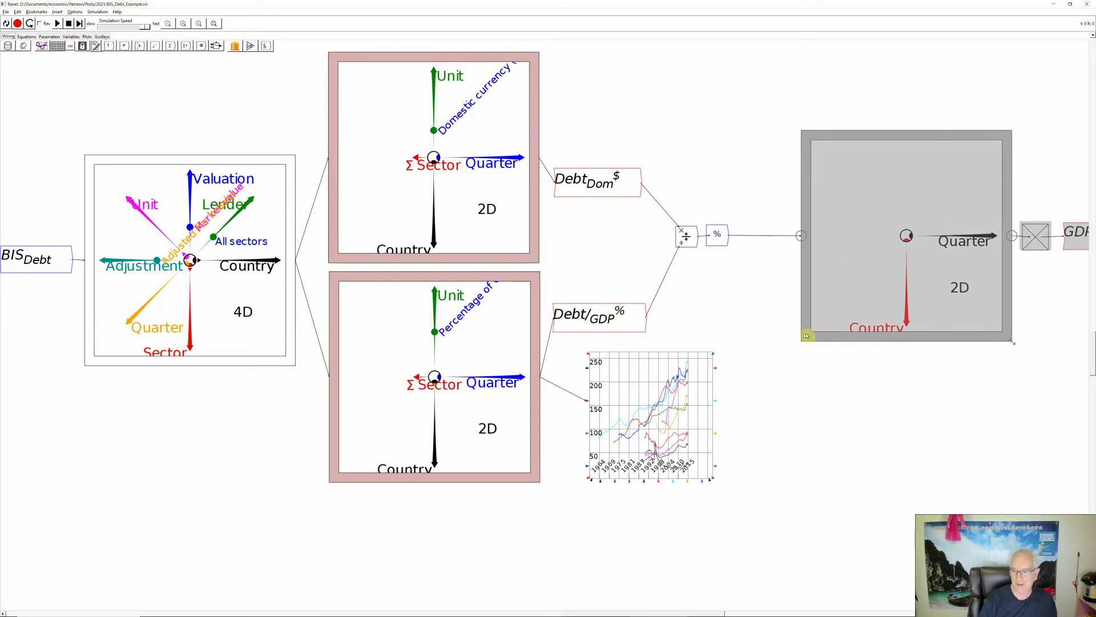
click(1027, 333)
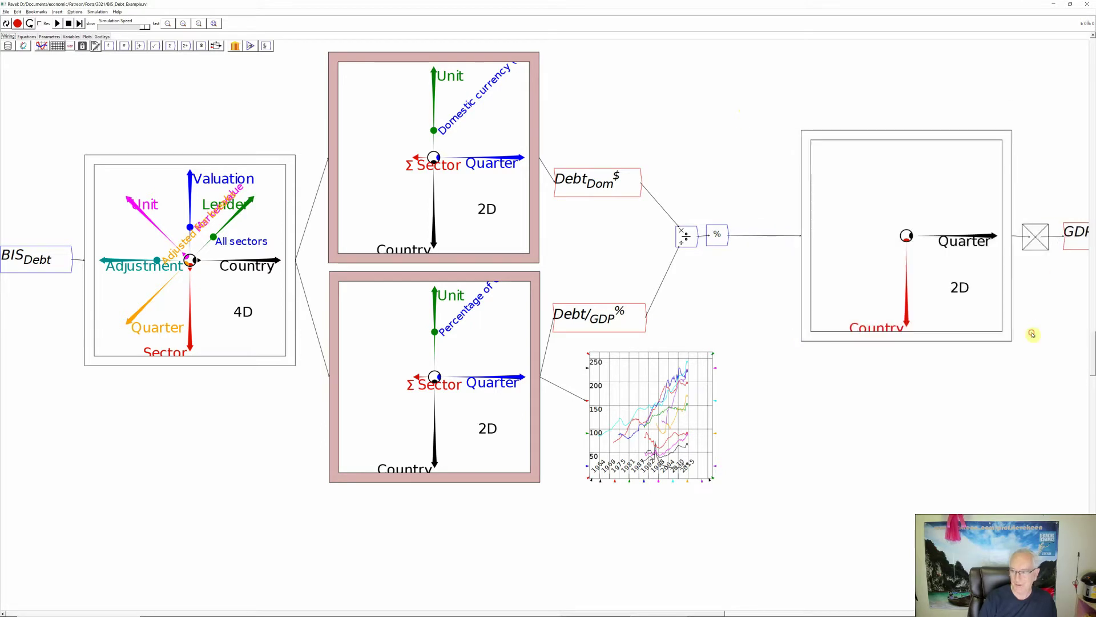
Delete the wire between the lock and the domestic GDP variable, and move the variable between the percent operator and the Ravel.
right_click(1081, 244)
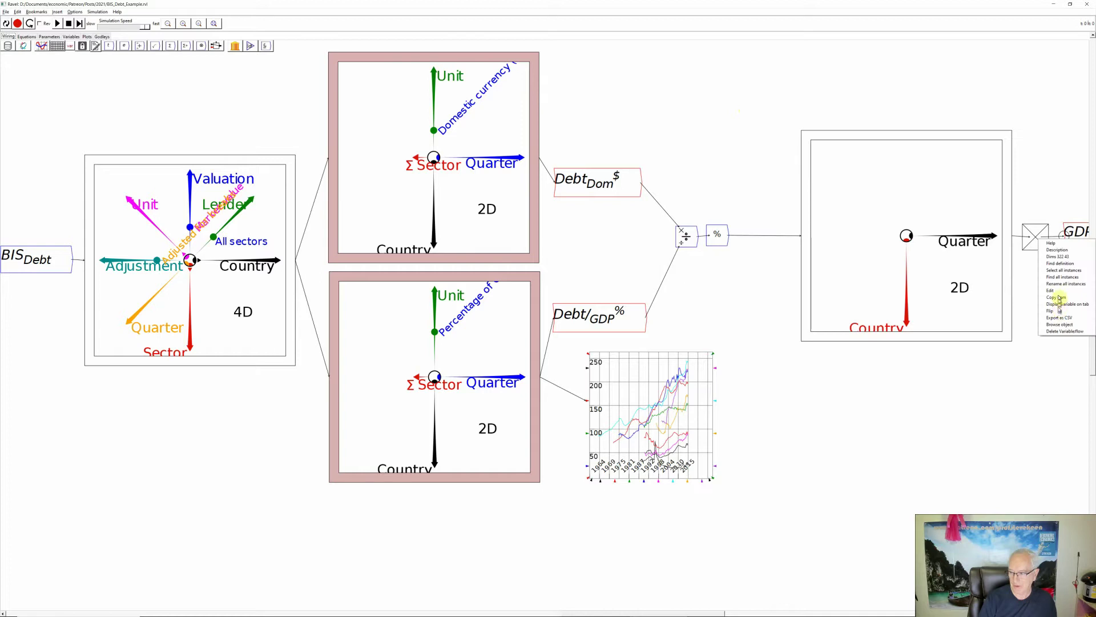
click(1038, 260)
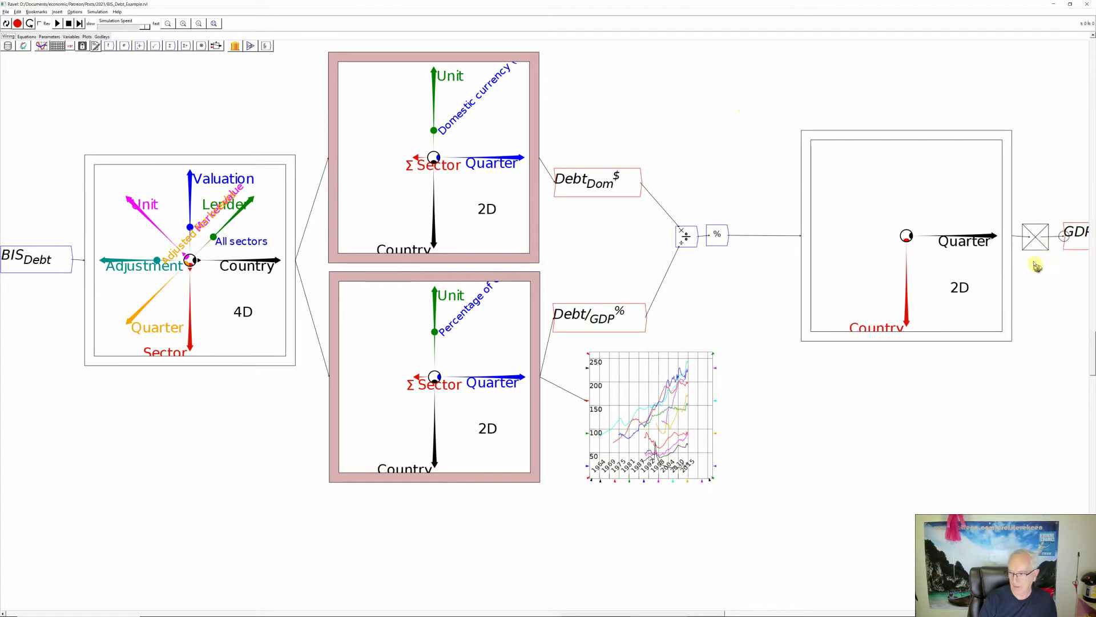
right_click(1055, 236)
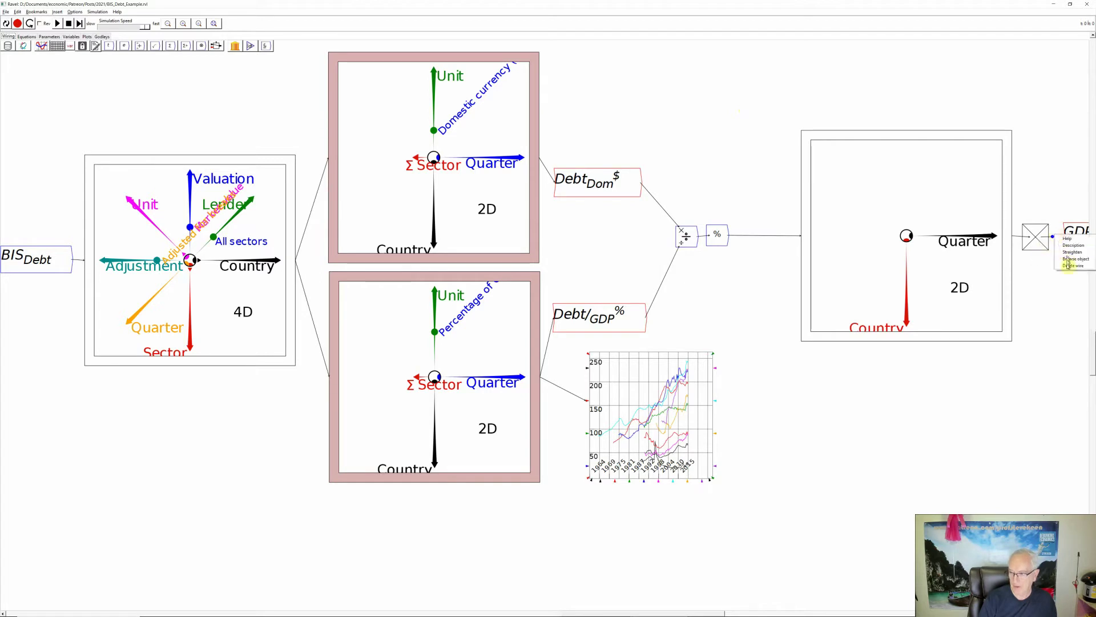
click(1067, 265)
drag(1073, 231, 728, 173)
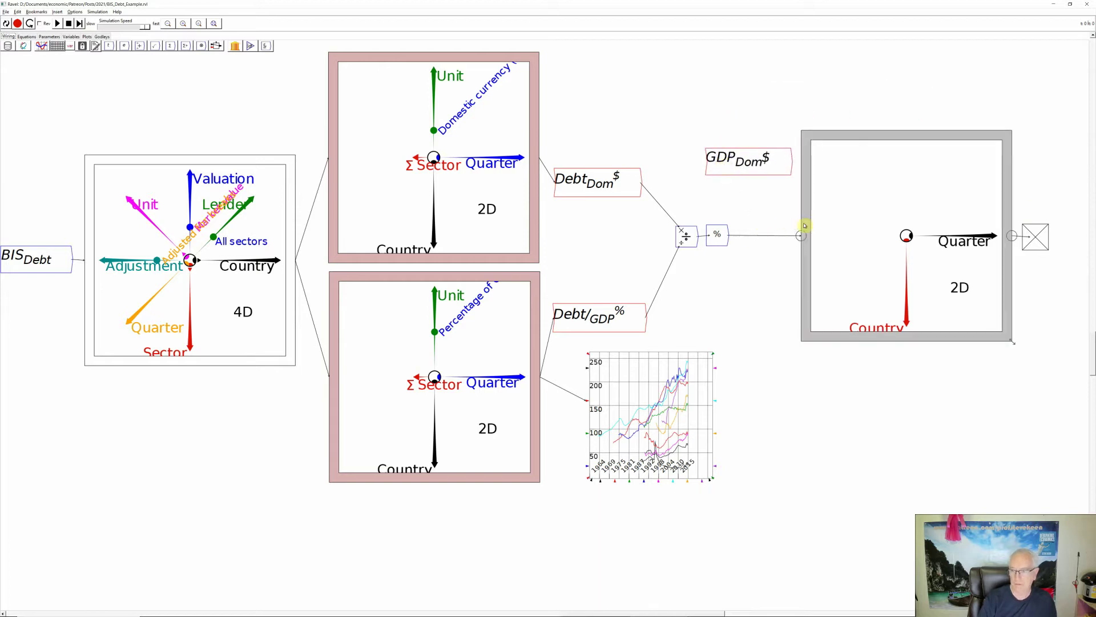
Wire the percent operator through the domestic GDP variable into the Ravel, replacing the direct wire, and align the operators and variable.
drag(728, 235, 709, 169)
right_click(766, 235)
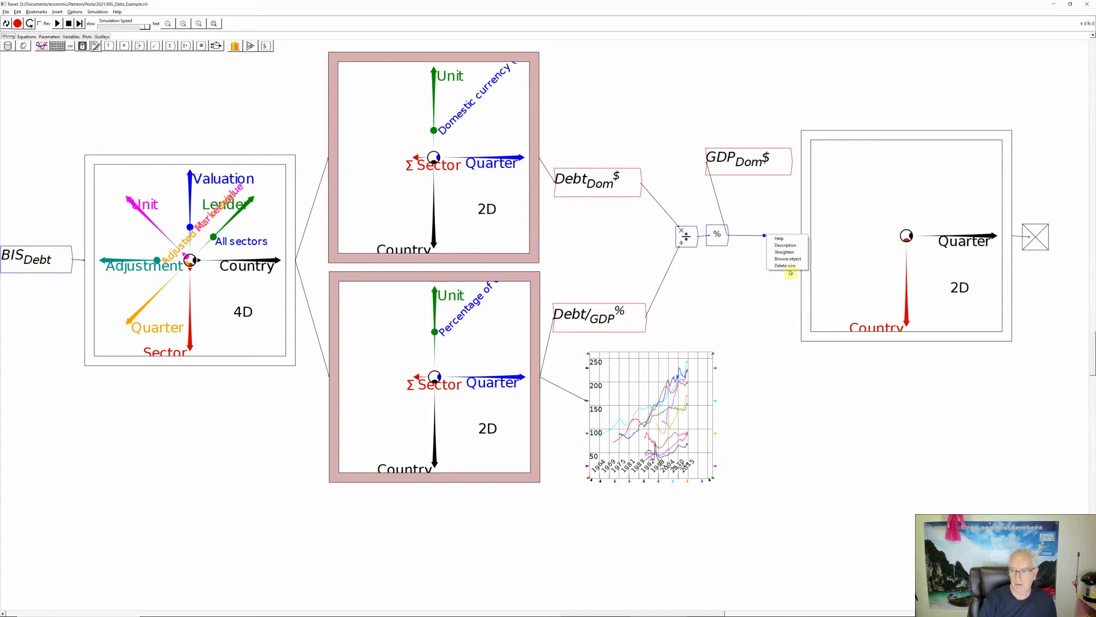
click(787, 266)
drag(792, 164, 801, 230)
mouse_move(654, 239)
mouse_down()
mouse_move(728, 251)
mouse_move(694, 258)
mouse_up()
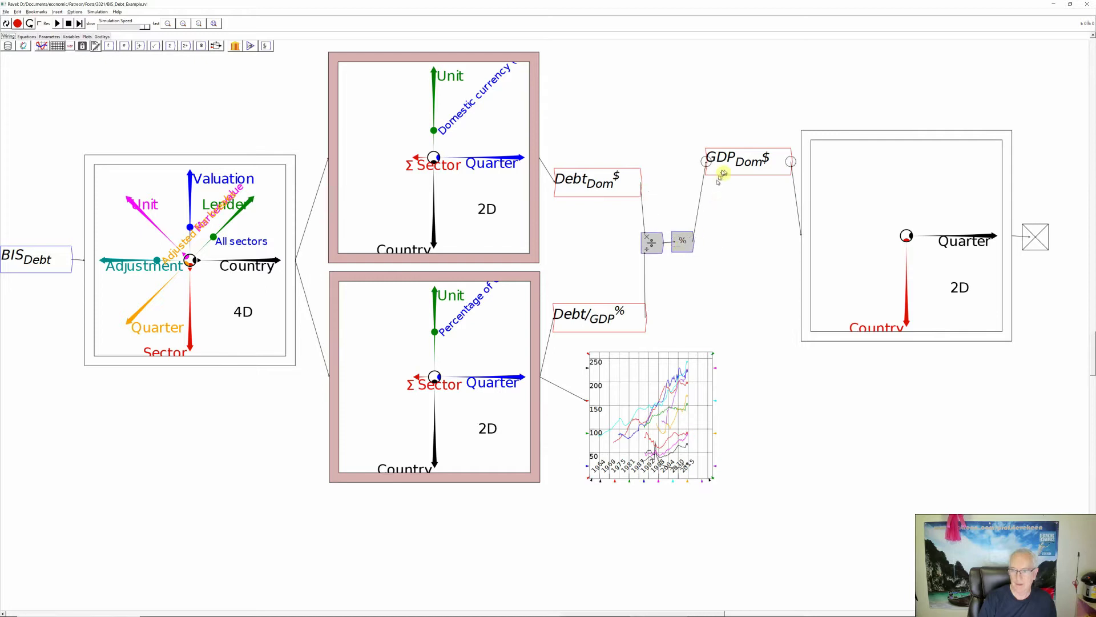
drag(722, 169, 717, 249)
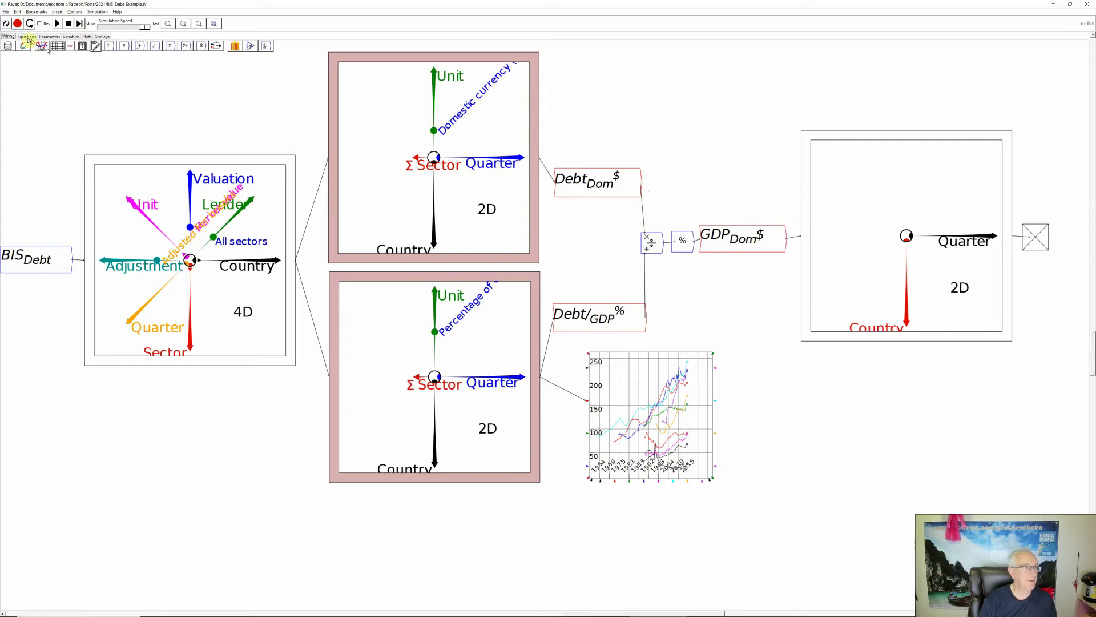
Review the equation that defines domestic GDP from the rewired debt variables.
click(27, 37)
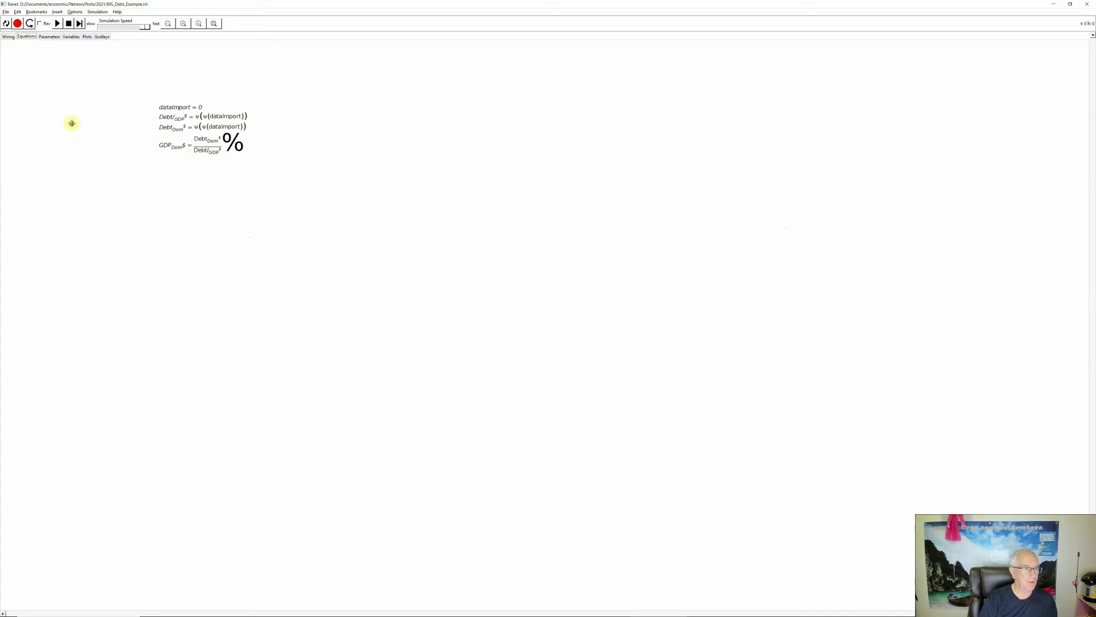
click(7, 36)
Open the canvas export, review the available file types, and cancel without saving.
click(5, 12)
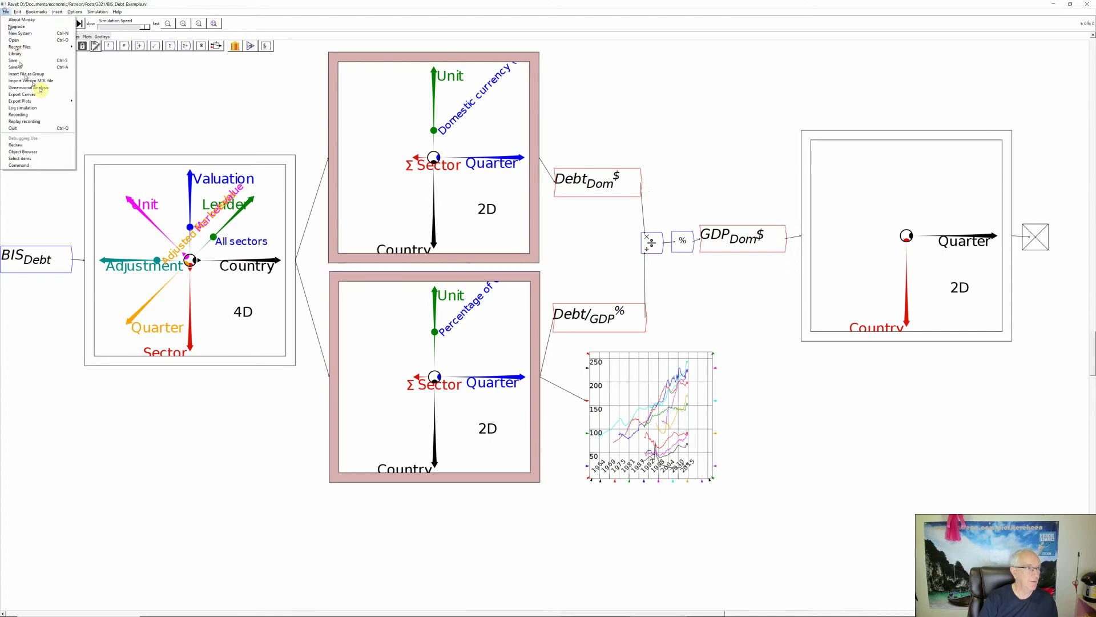
click(36, 95)
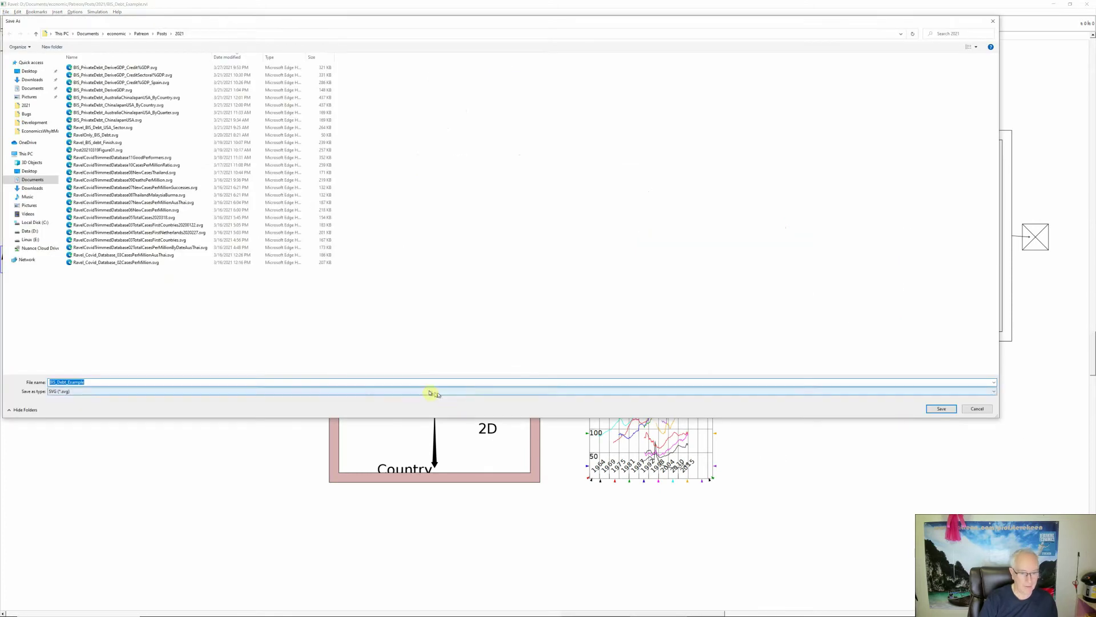
click(288, 391)
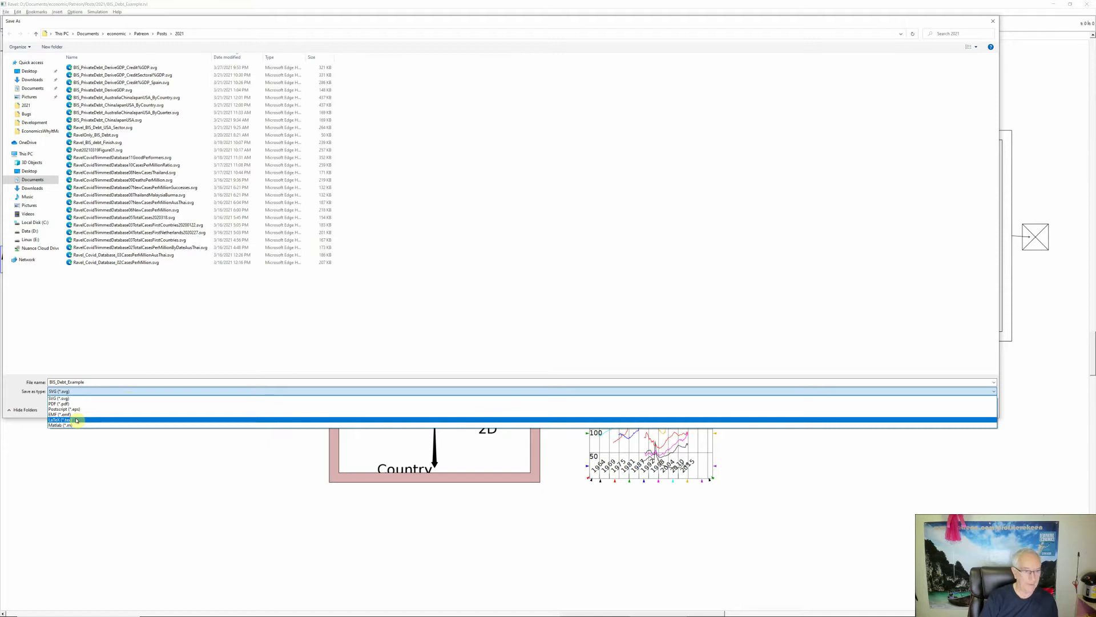
click(91, 362)
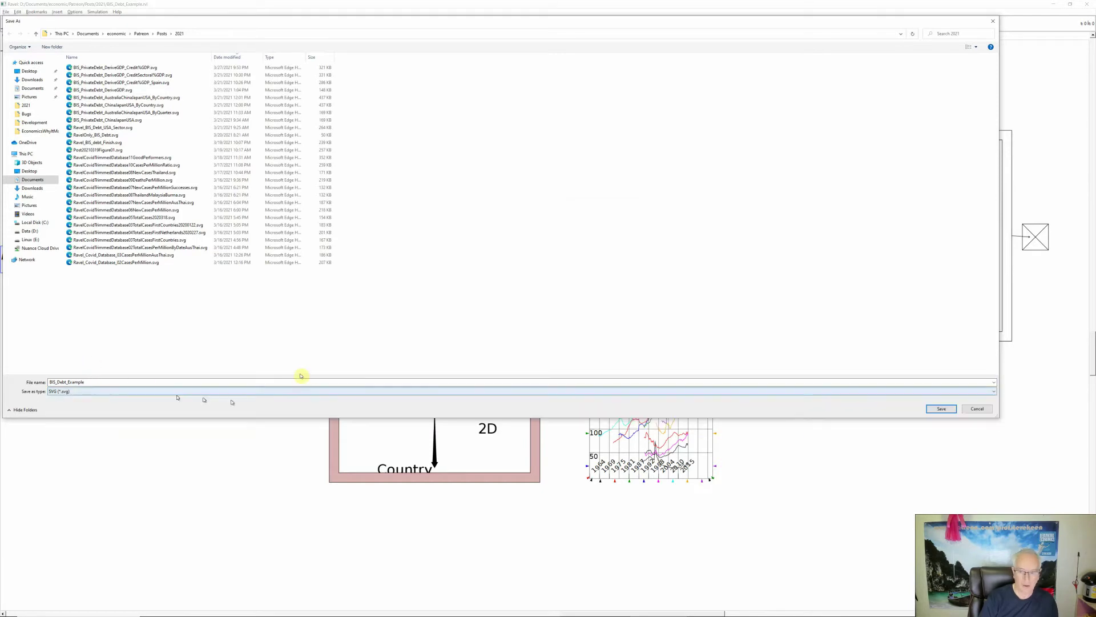
click(809, 382)
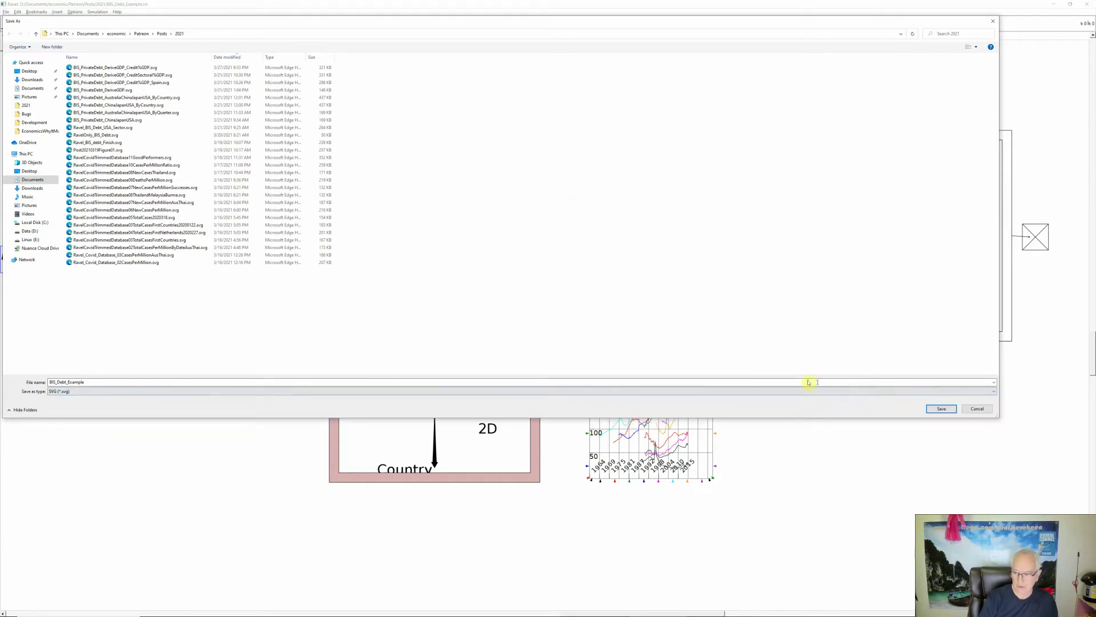
click(974, 409)
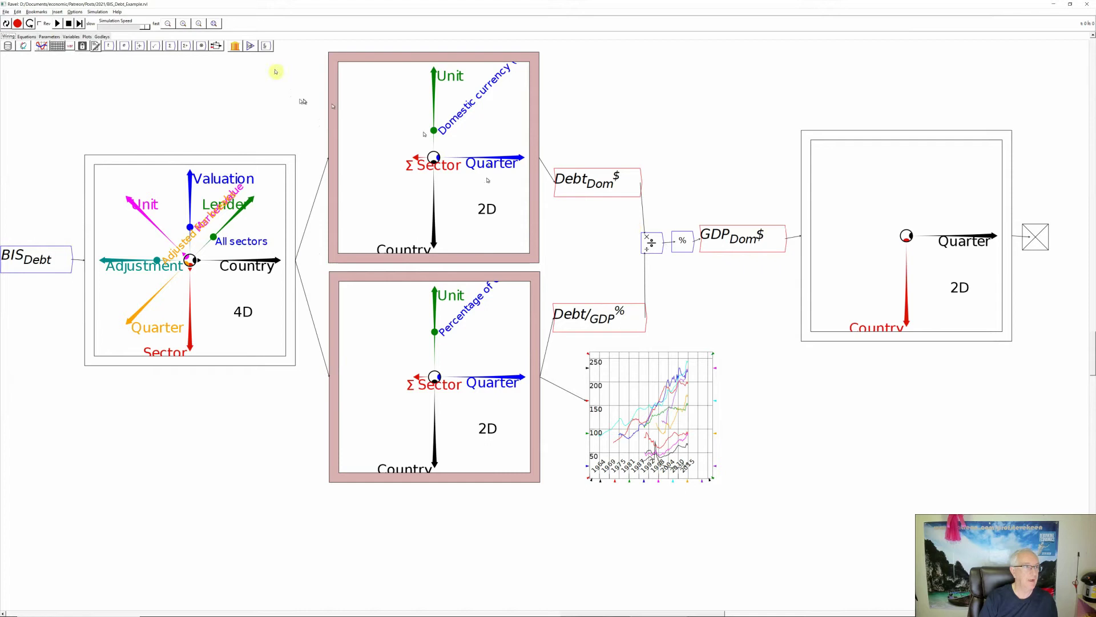
Review the equations defining the debt and domestic GDP variables, and check the dimensions of GDP_Dom$.
click(27, 36)
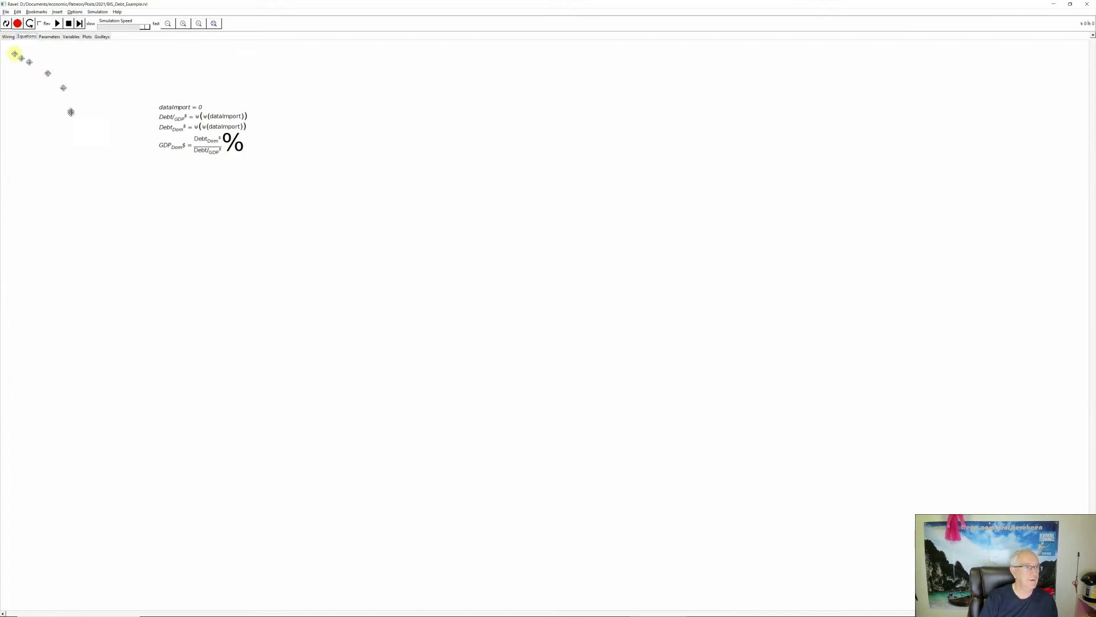
click(8, 37)
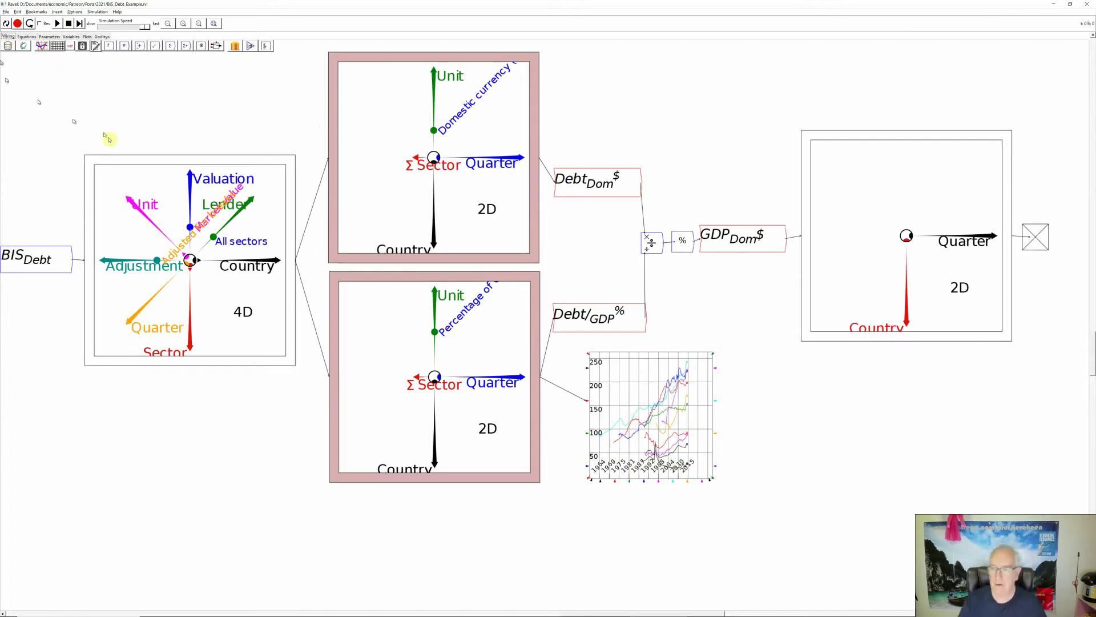
right_click(745, 241)
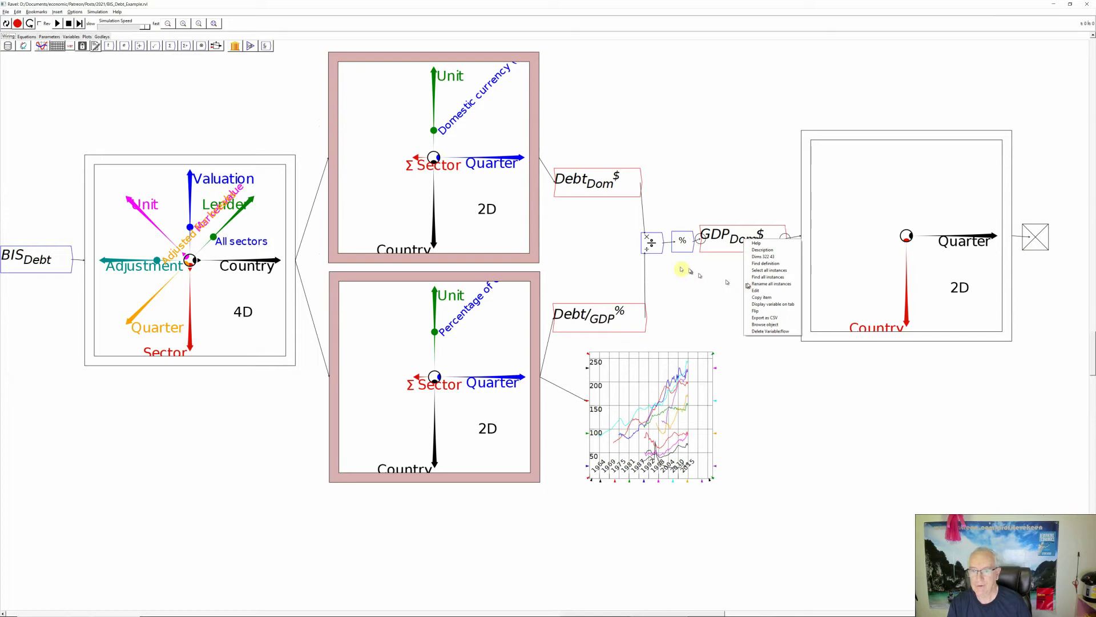
click(689, 200)
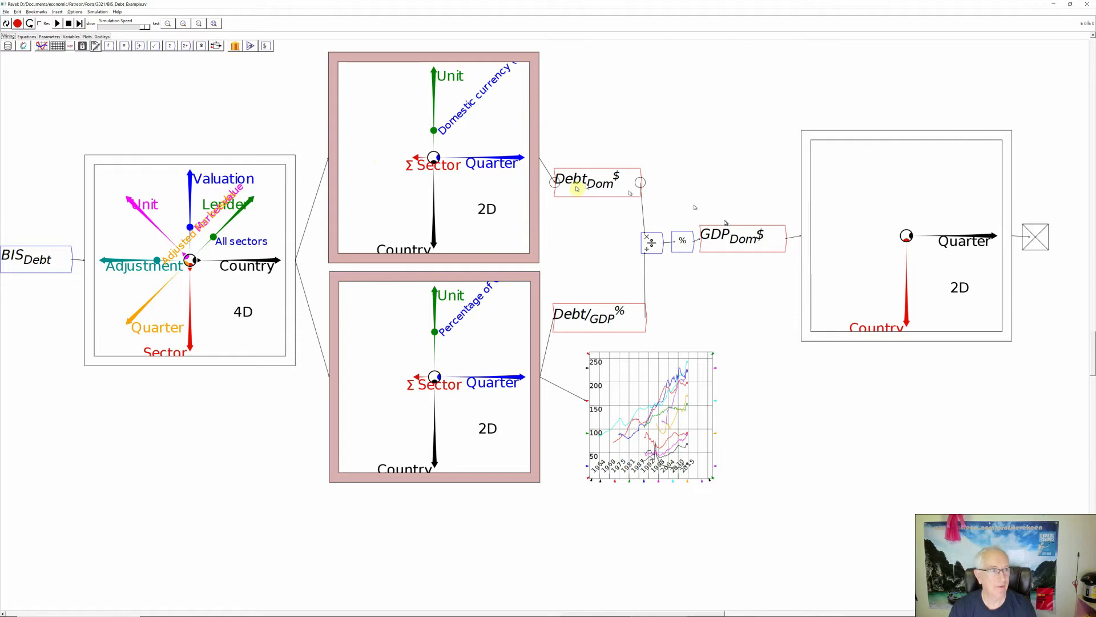
Copy the GDP_Dom$ variable and place the copy on the canvas just beyond the lock.
click(198, 23)
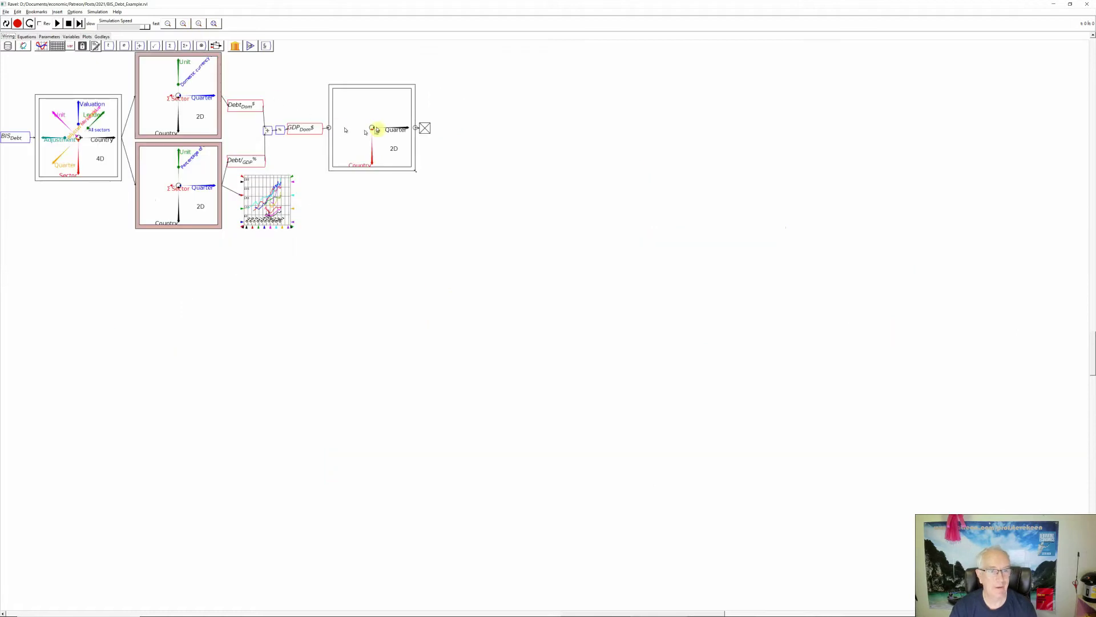
right_click(308, 135)
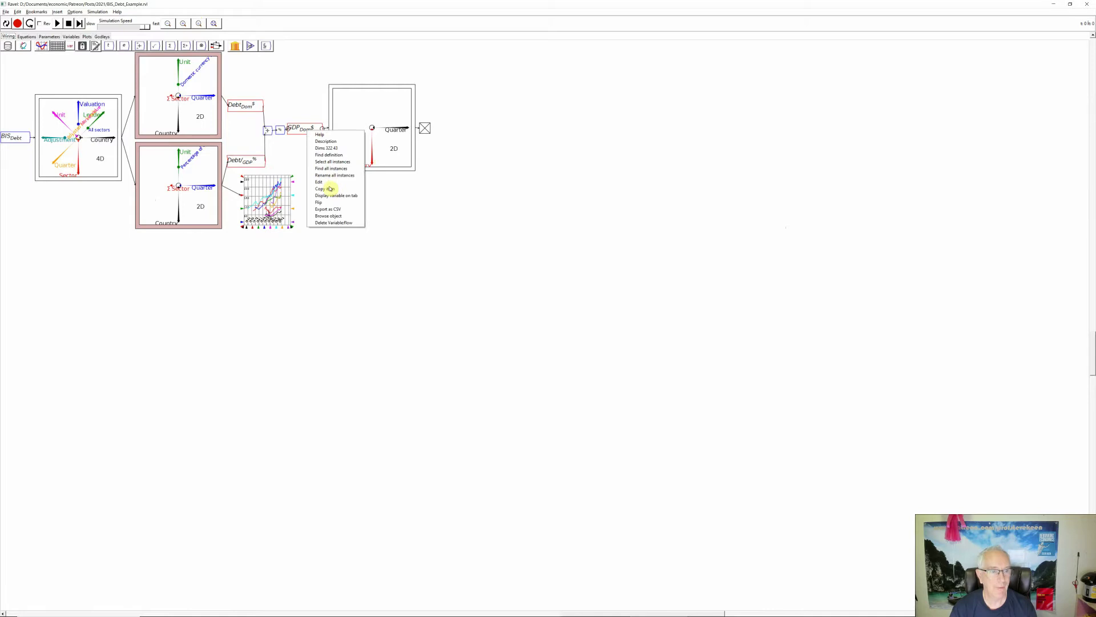
click(331, 190)
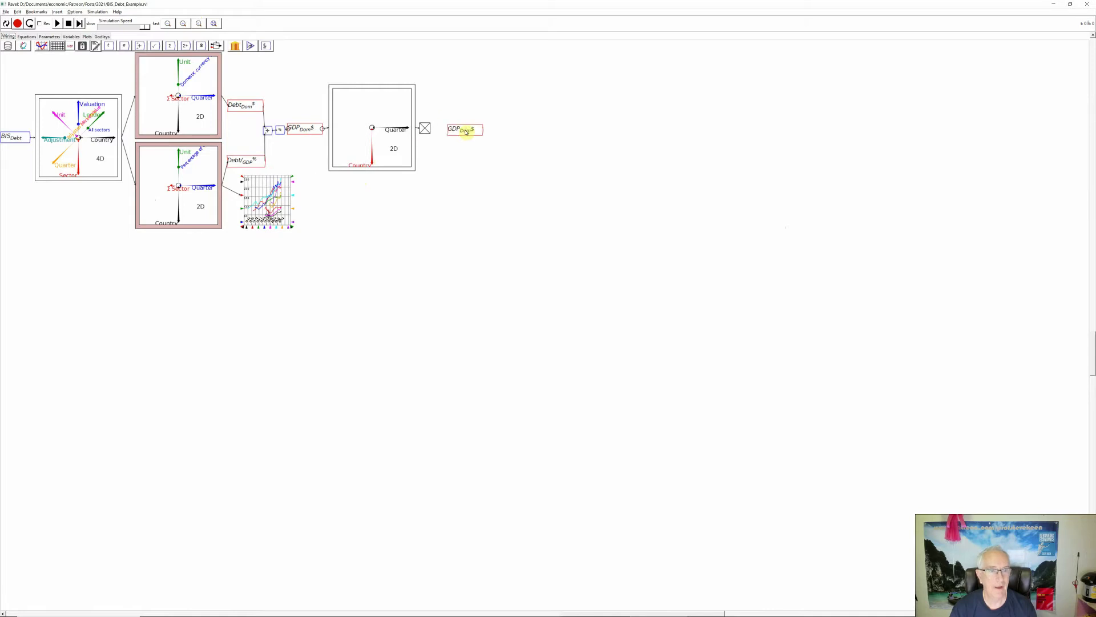
click(460, 132)
Rename the copied GDP variable as GDP_{Dom}^{Cu}.
right_click(463, 131)
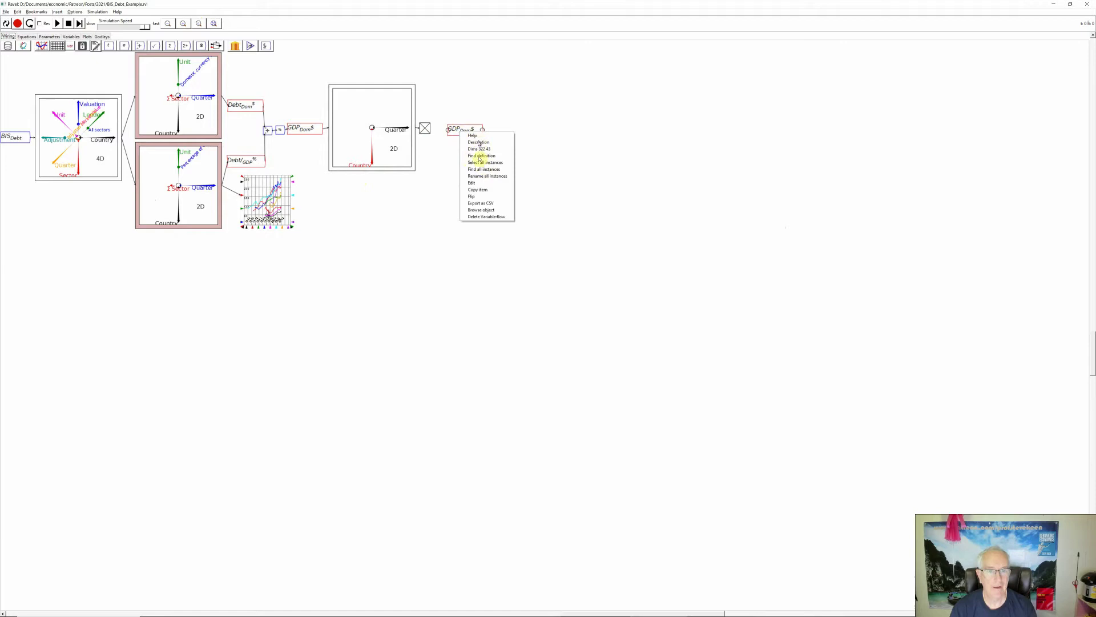
click(478, 182)
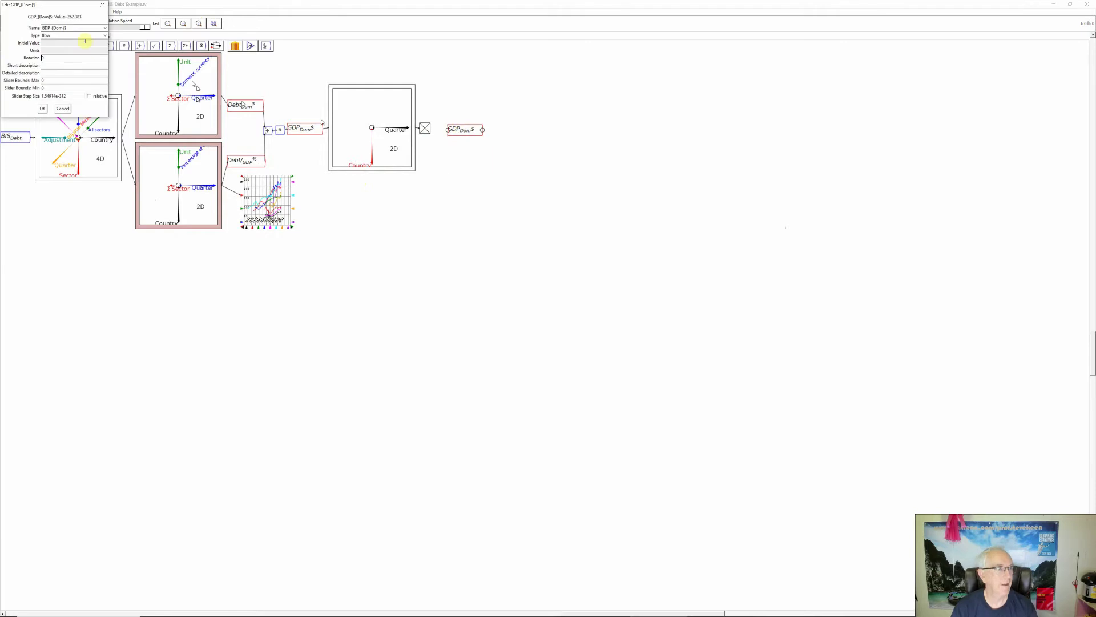
key(BackSpace)
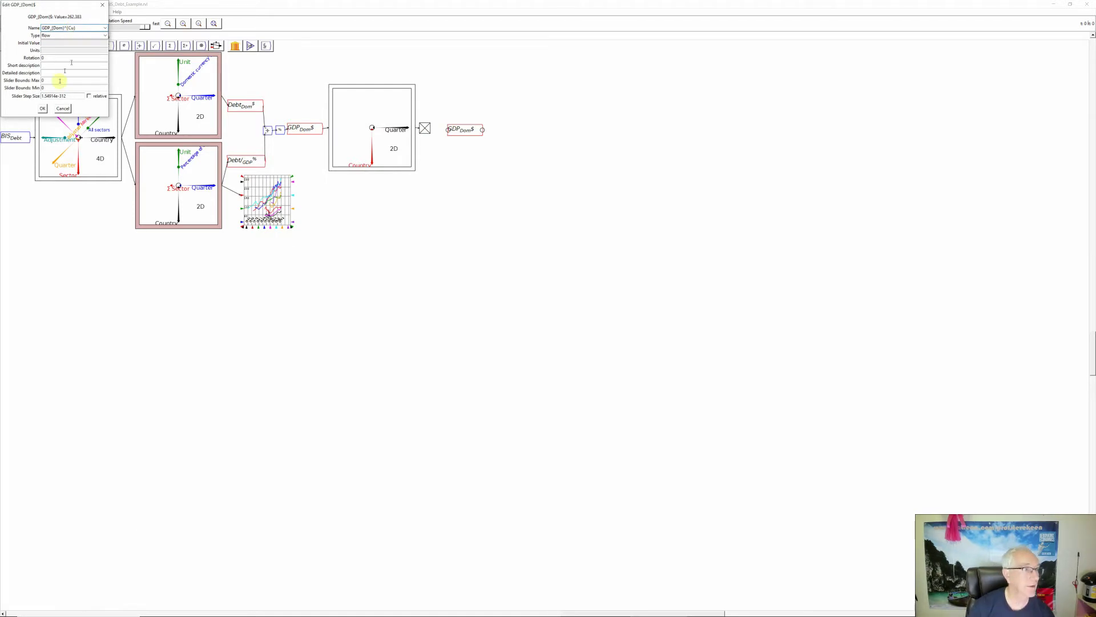
click(44, 109)
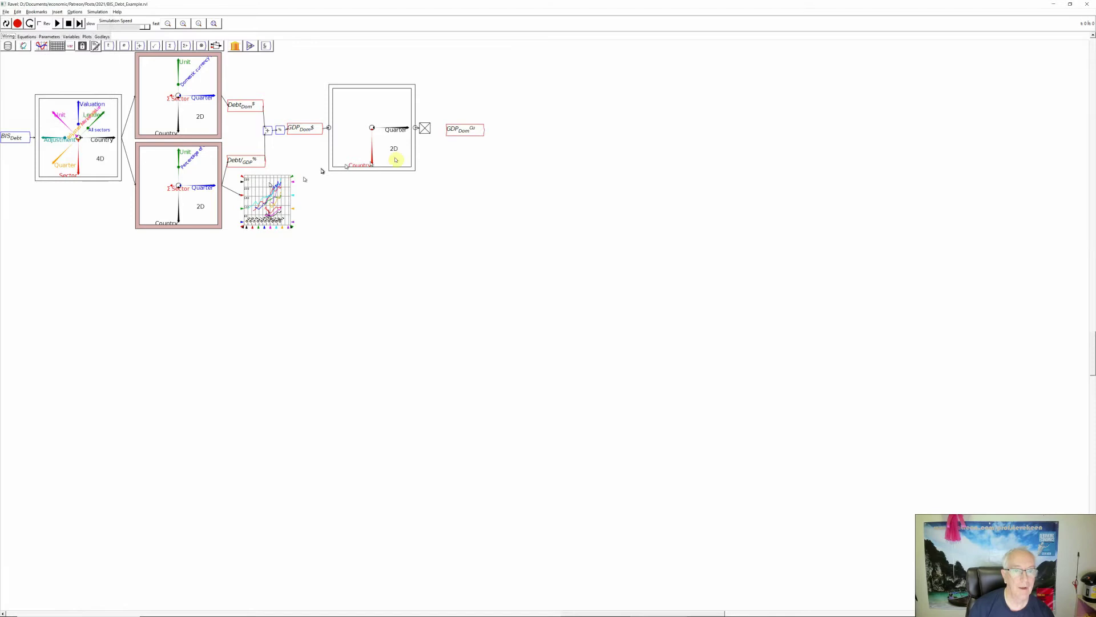
Wire the lock to the GDP_Dom^Cu variable, check the variable's dimensions, and align it beside the lock.
right_click(459, 131)
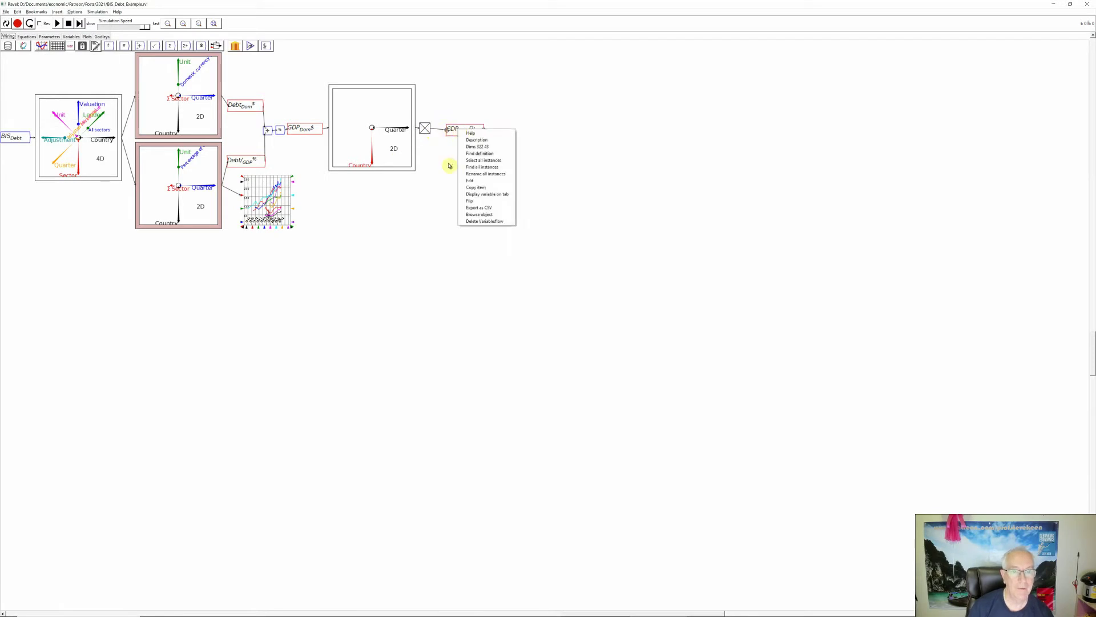
click(448, 143)
drag(457, 130, 454, 131)
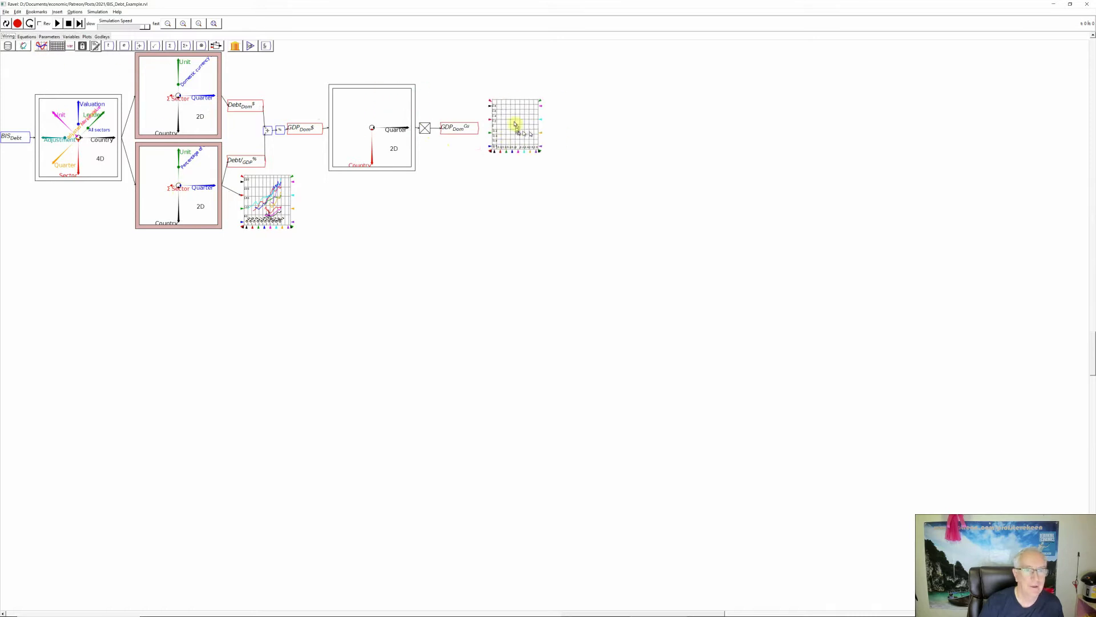
Place a plot beyond GDP_Dom^Cu, enlarge it, and wire the variable to the plot's input.
click(517, 112)
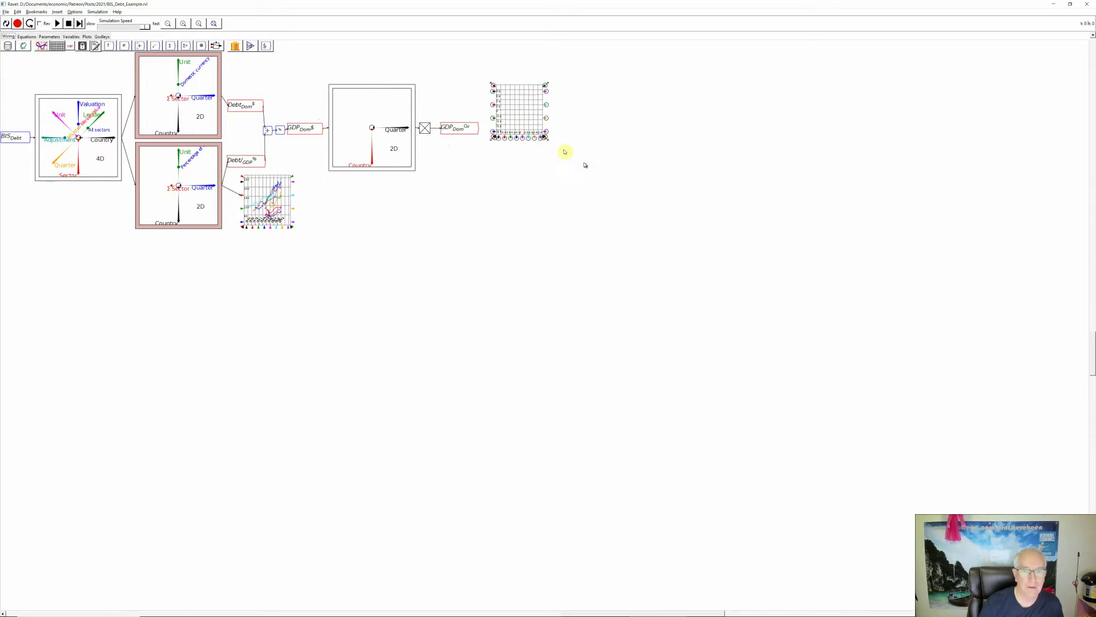
drag(577, 160, 581, 163)
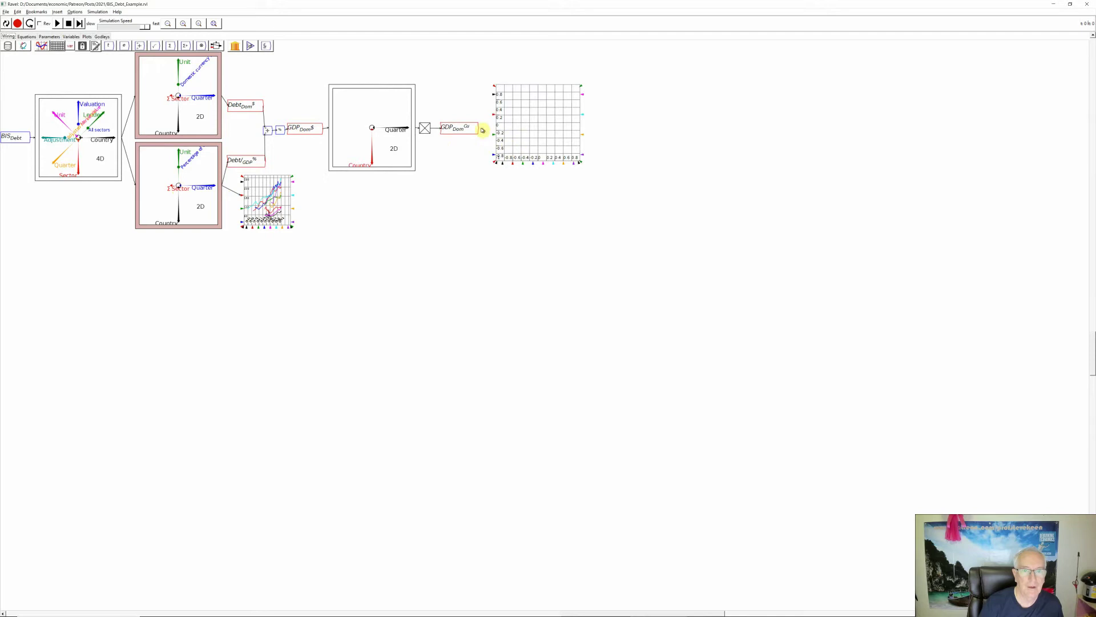
drag(479, 128, 495, 136)
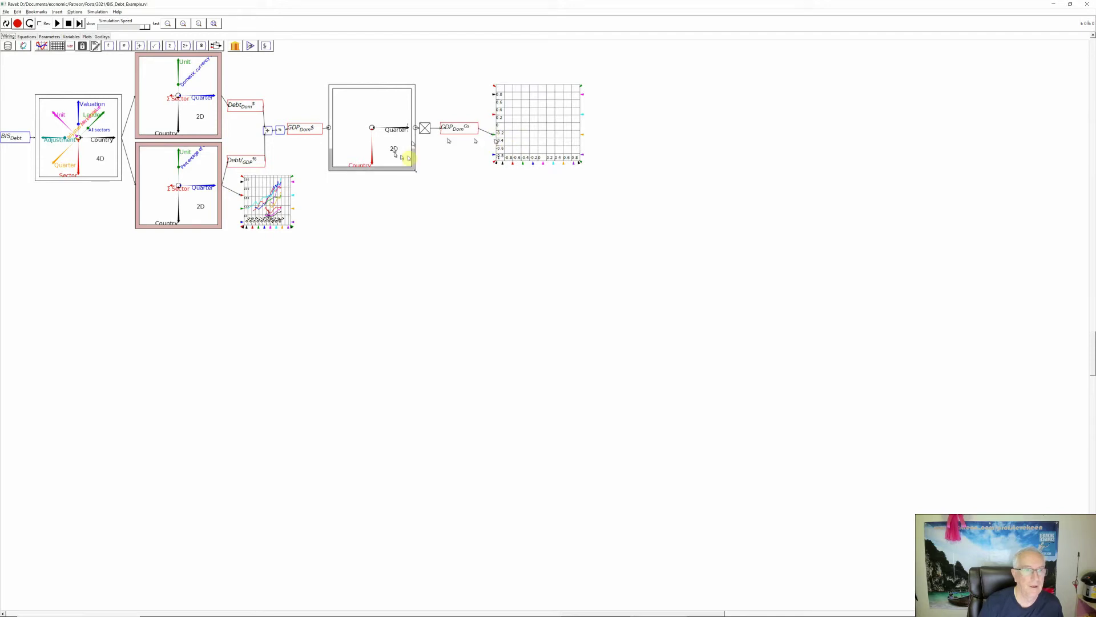
Add an enlarged plot below the output Ravel and wire the GDP_Dom$ variable to it.
click(41, 46)
click(356, 205)
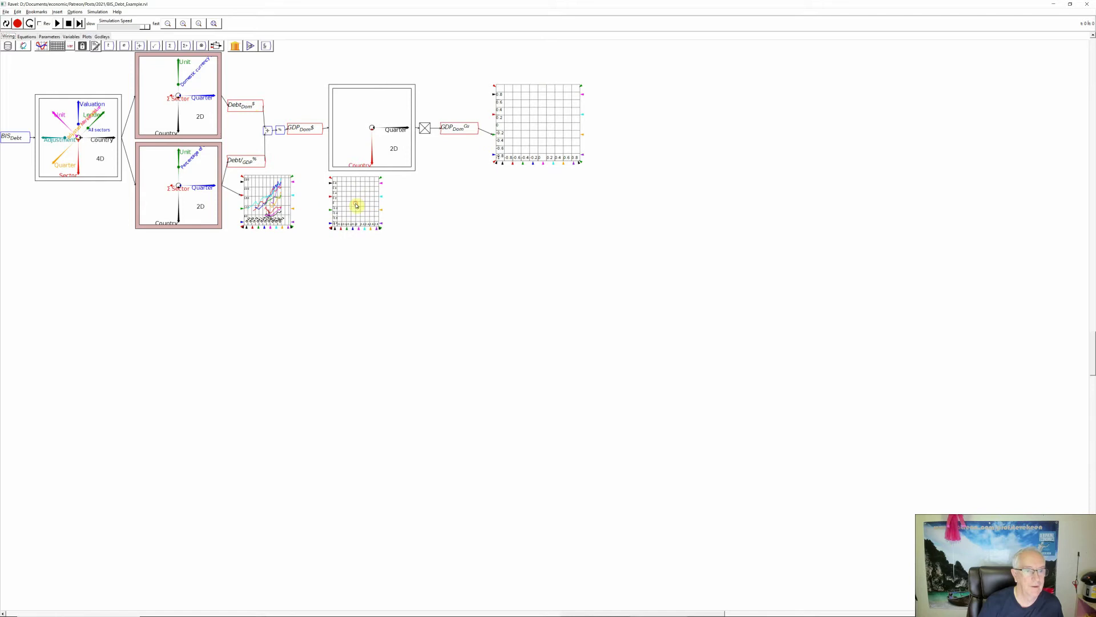
drag(386, 230, 420, 243)
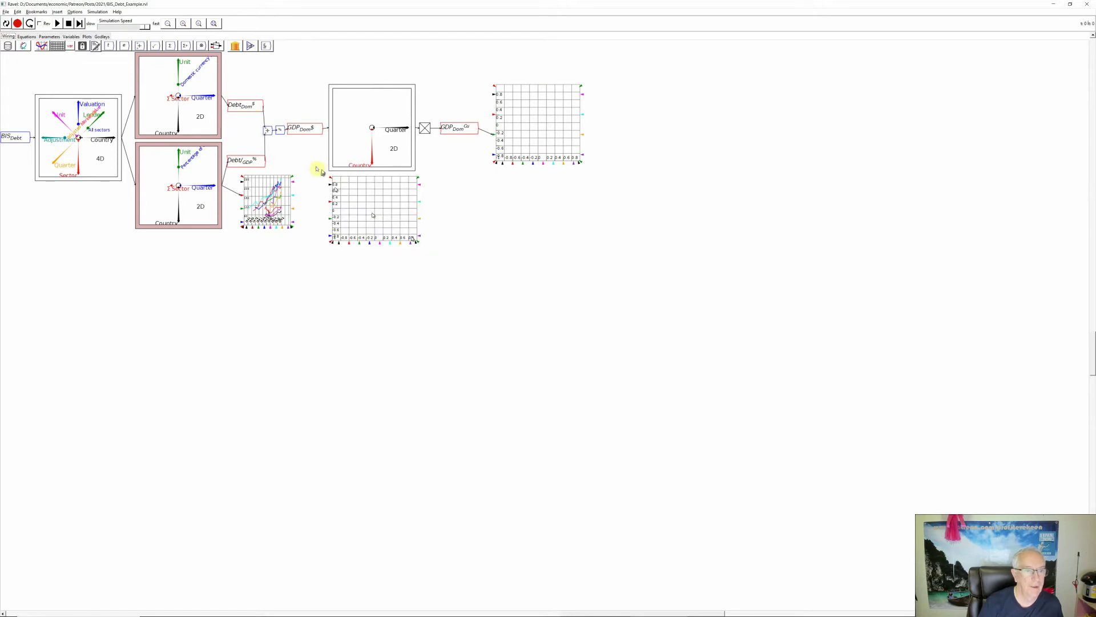
drag(323, 131, 330, 201)
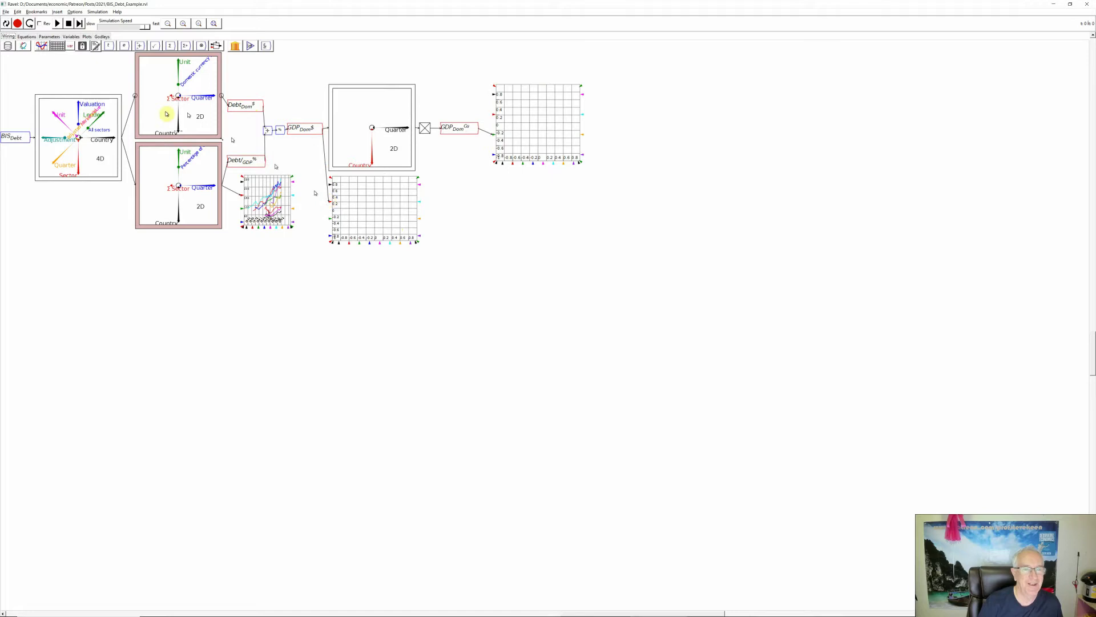
Recalculate the model to populate both GDP plots, and collapse the country axis of the linked debt Ravels to Argentina.
click(4, 24)
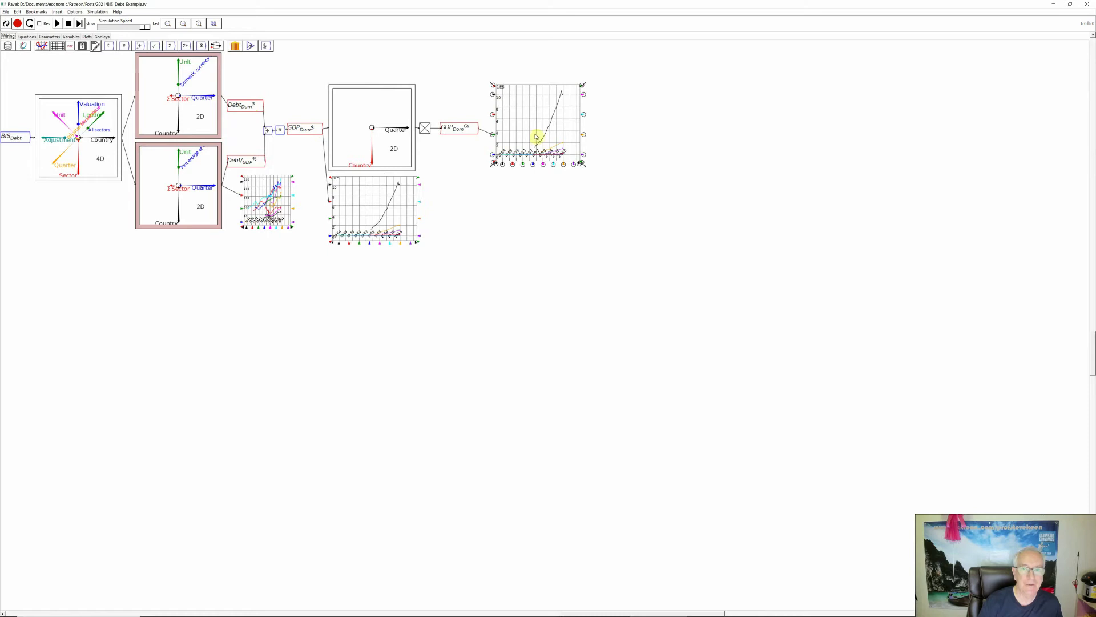
click(213, 23)
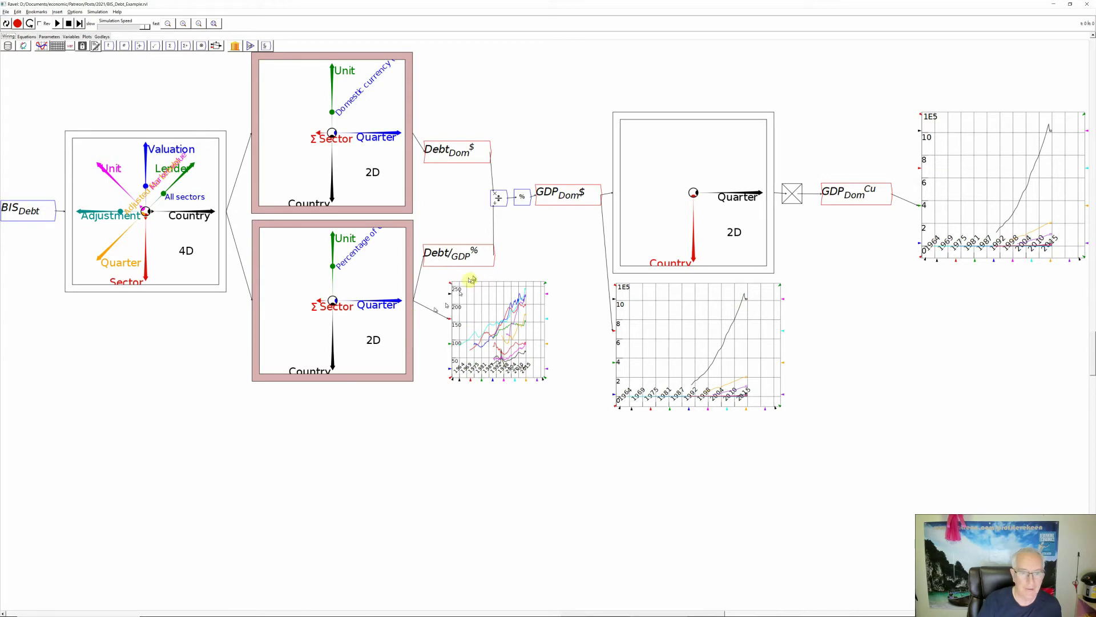
click(335, 324)
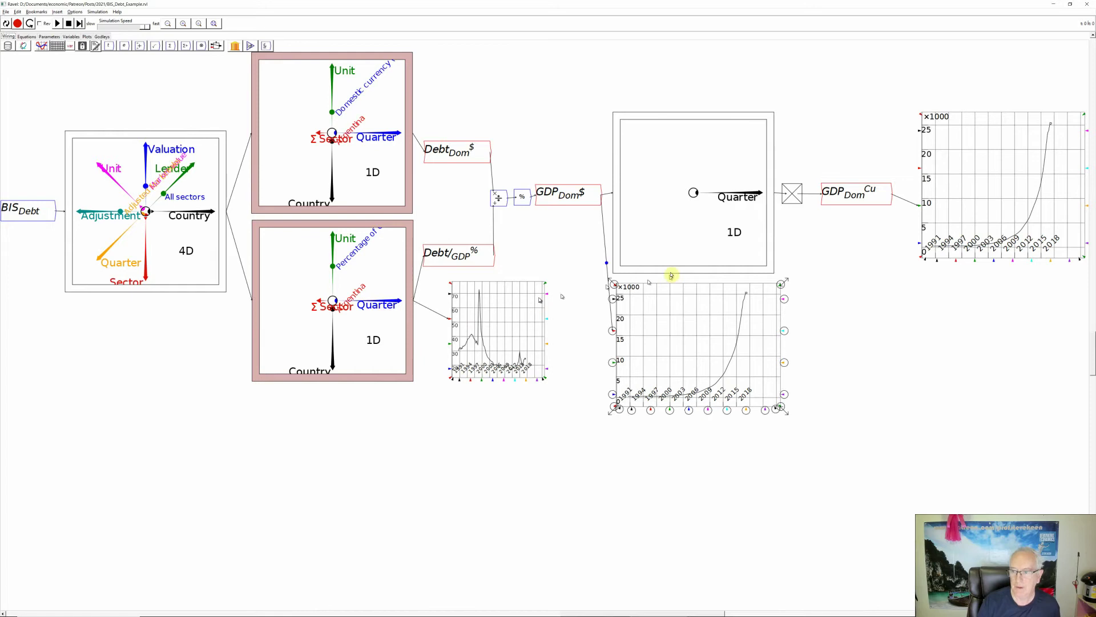
right_click(854, 201)
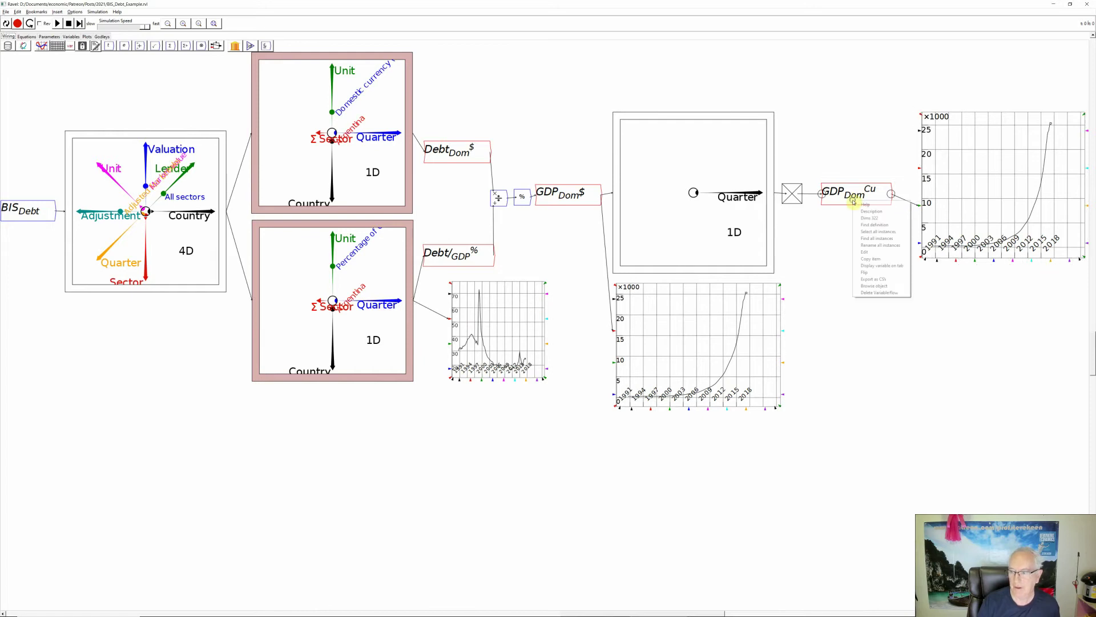
click(788, 235)
Toggle the lock between the output Ravel and GDP_Dom^Cu twice.
right_click(795, 200)
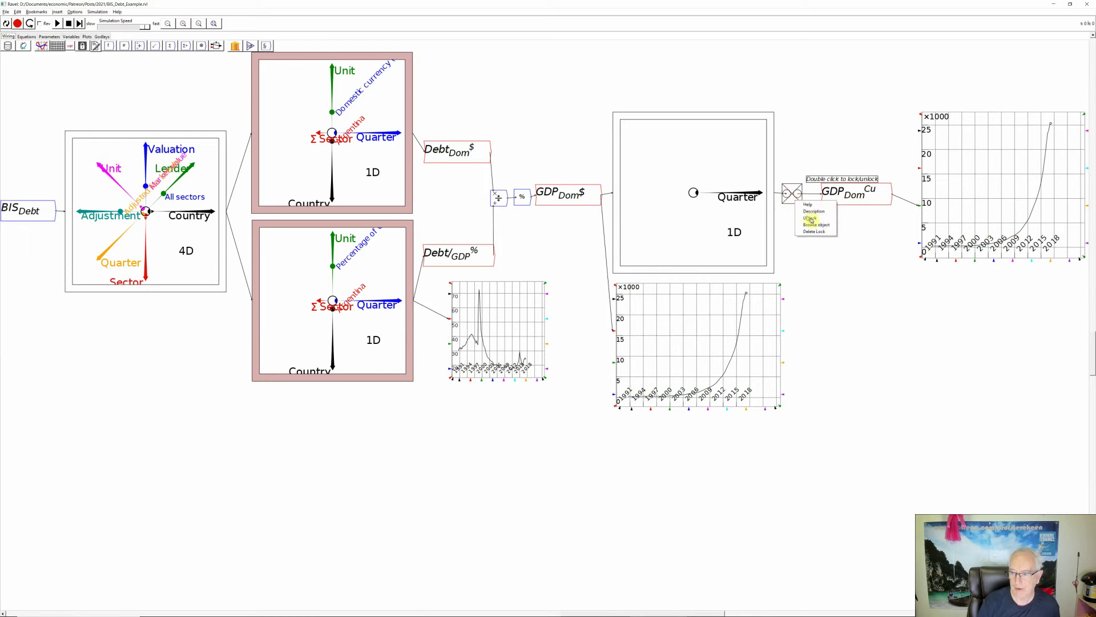
click(810, 219)
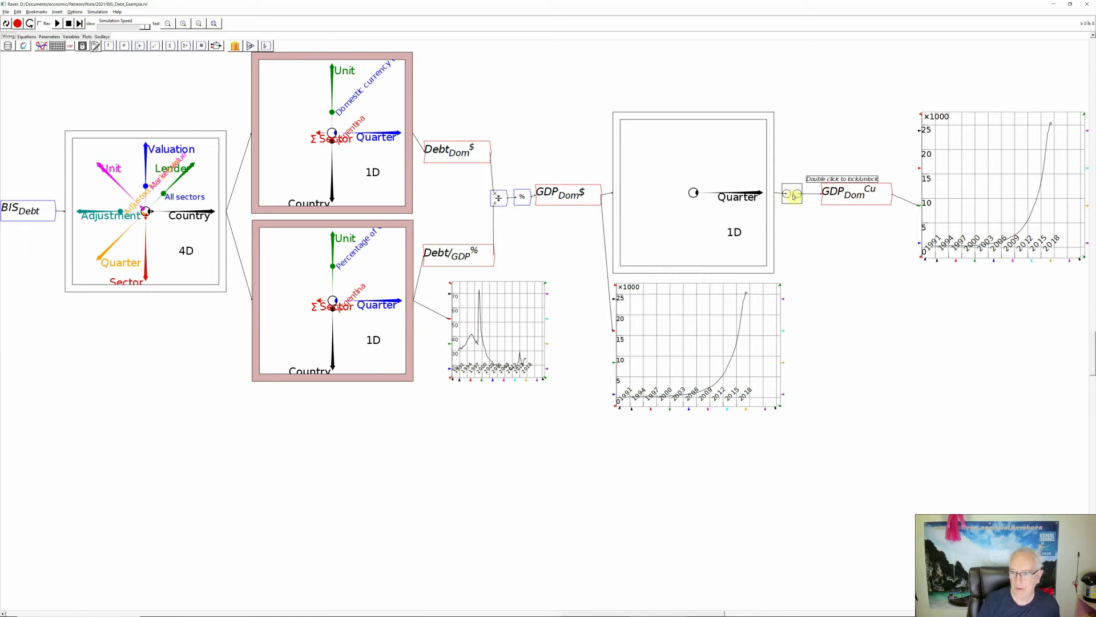
right_click(793, 197)
click(803, 217)
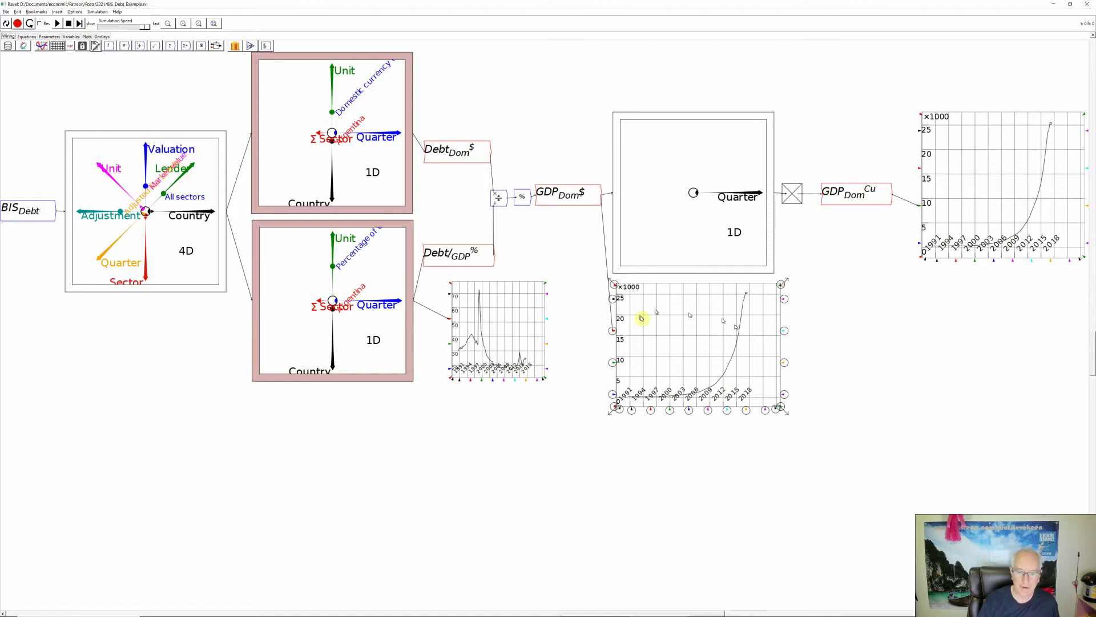
Move the debt-to-GDP plot closer to the lower debt Ravel, and expand the country axis to all countries.
mouse_move(482, 341)
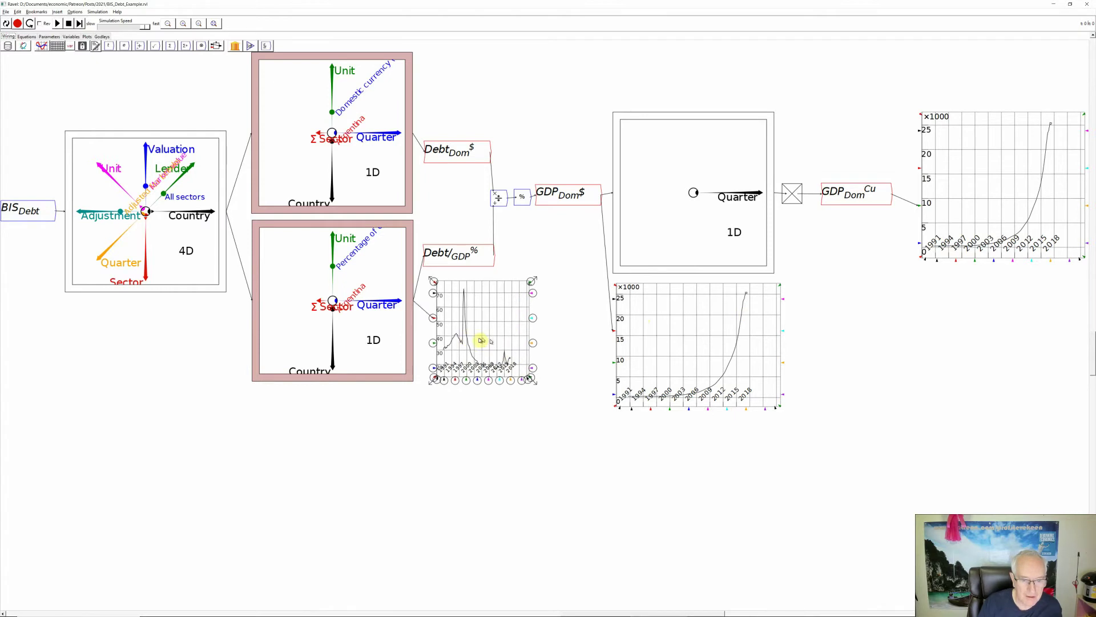
drag(478, 339, 479, 343)
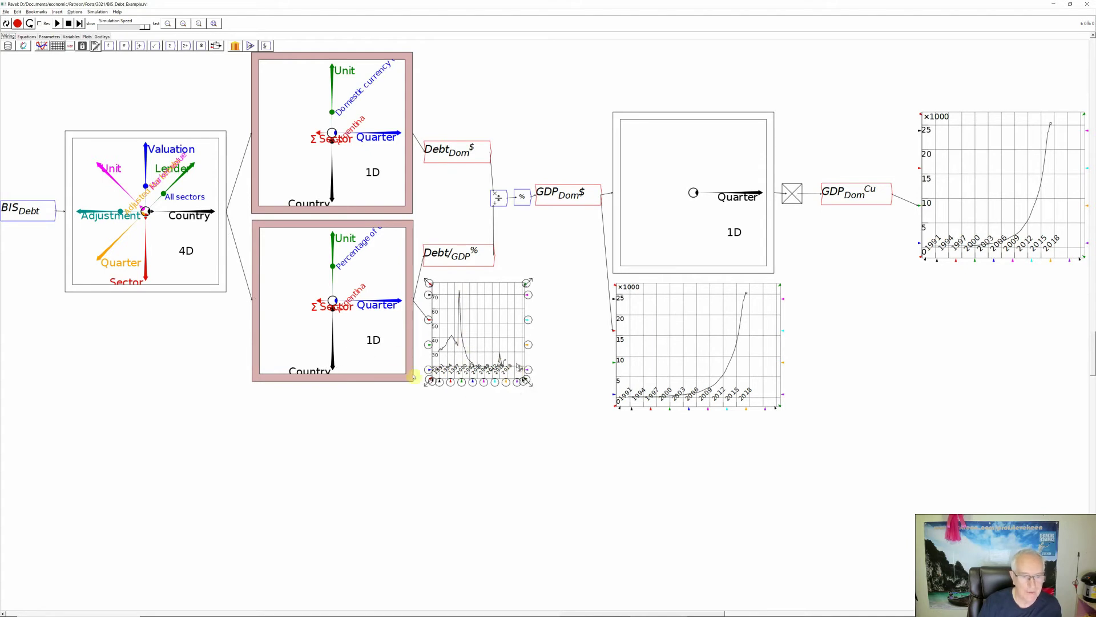
click(330, 309)
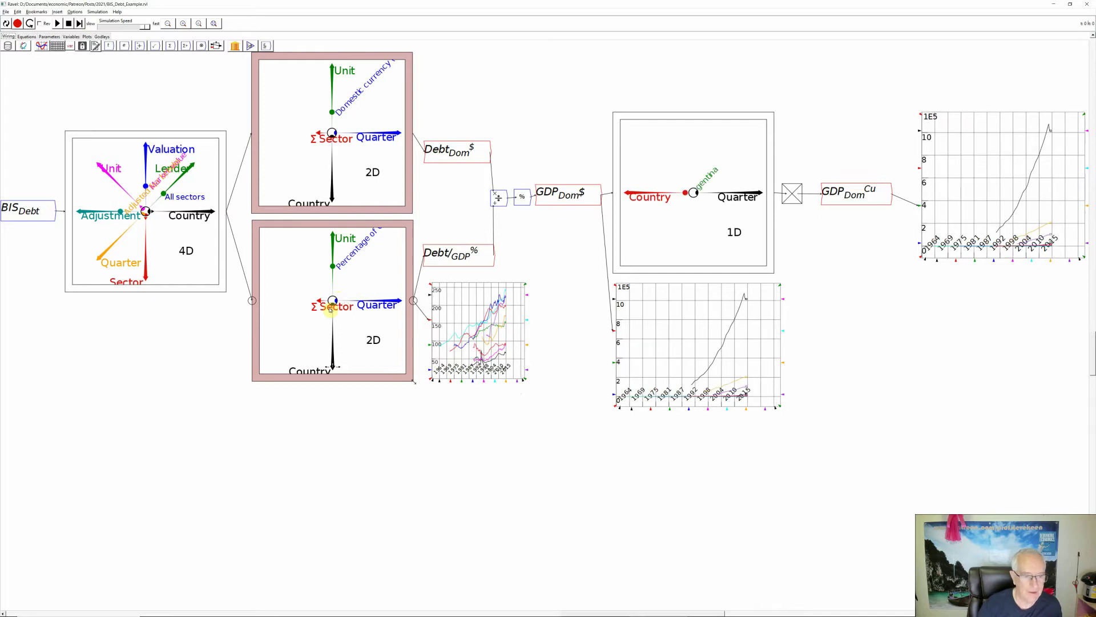
Check the dimensions of GDP_Dom$, copy the variable, and place the copy in the empty area below the first Ravel.
right_click(581, 202)
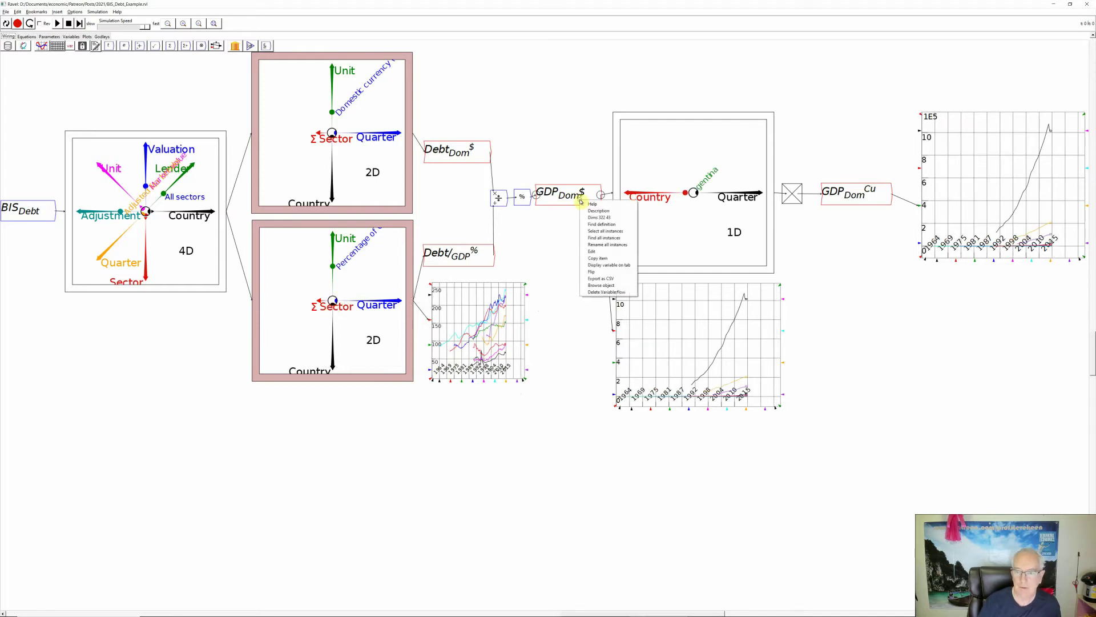
click(554, 229)
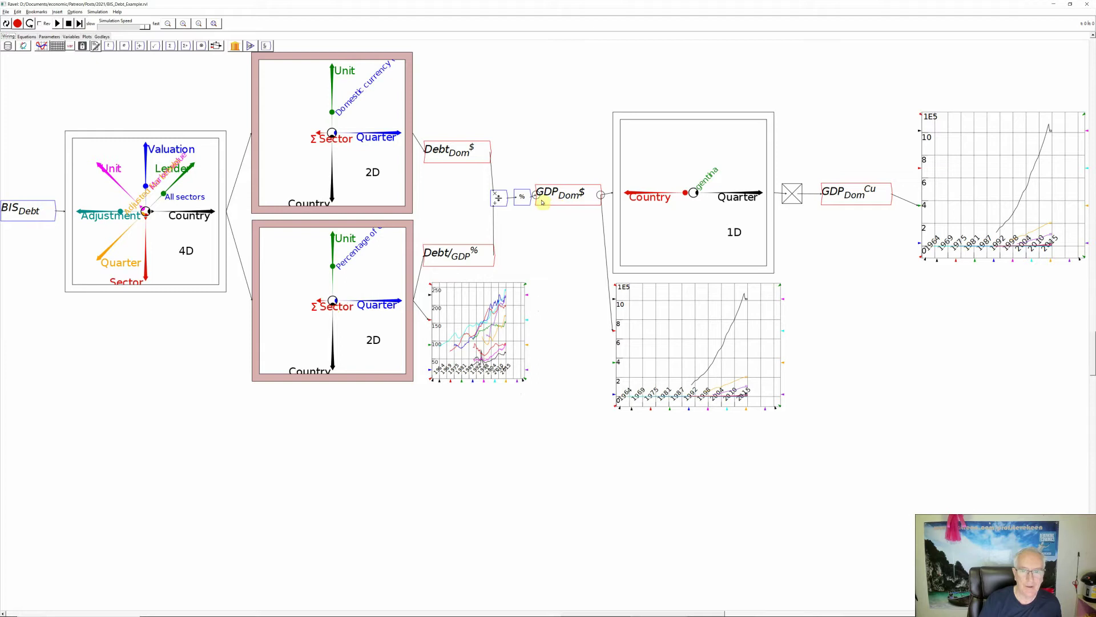
right_click(542, 202)
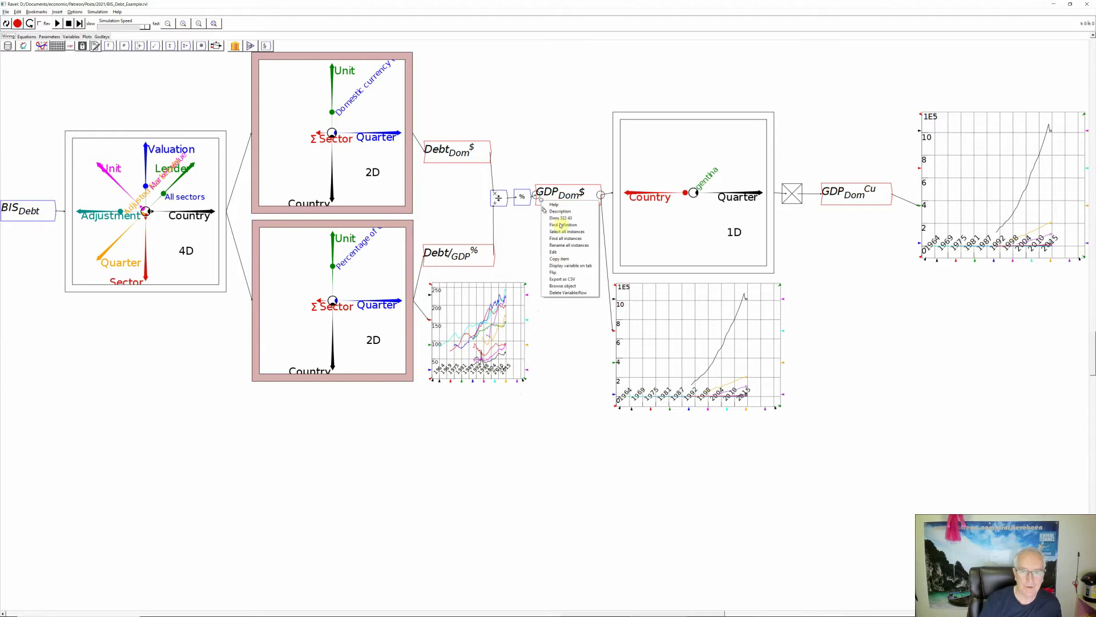
click(562, 261)
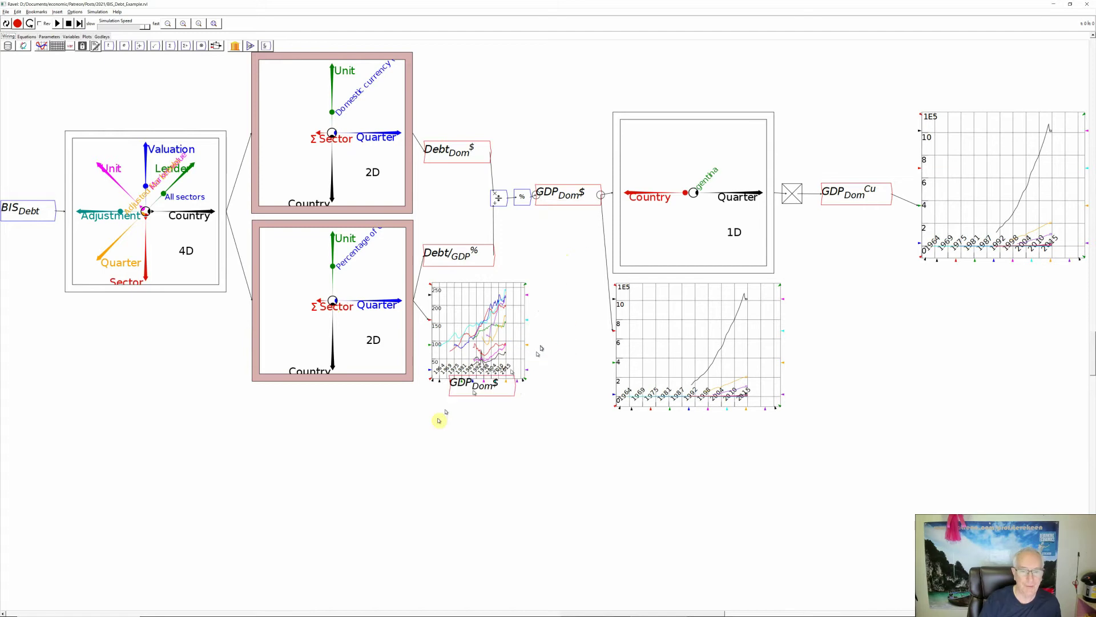
click(72, 520)
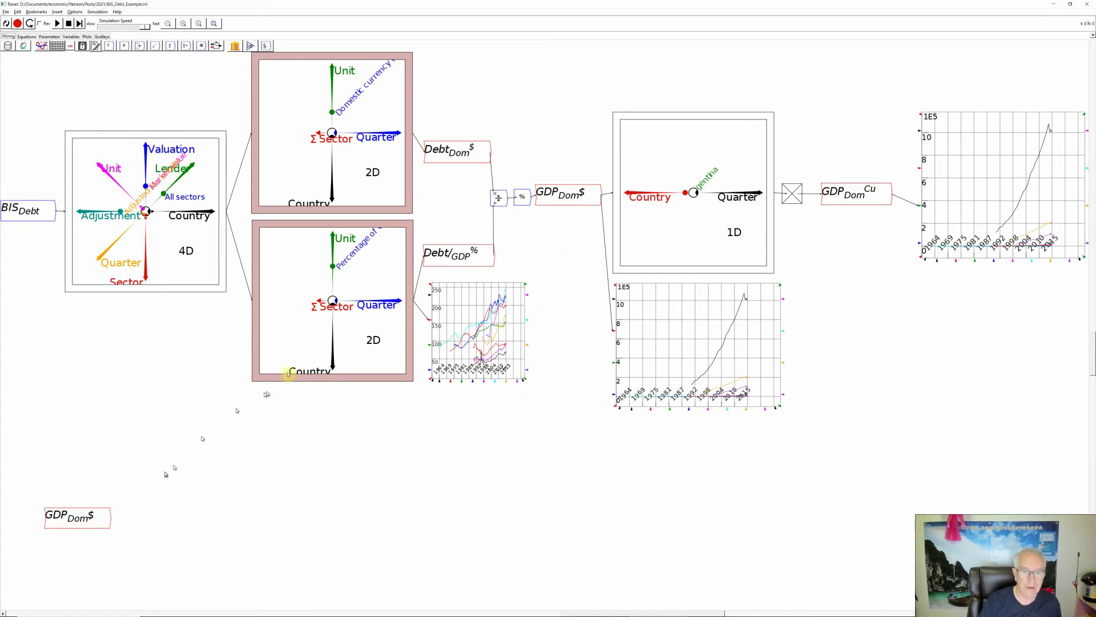
Copy the Debt_Dom^$ variable and place the copy directly above the GDP_Dom$ copy.
right_click(439, 157)
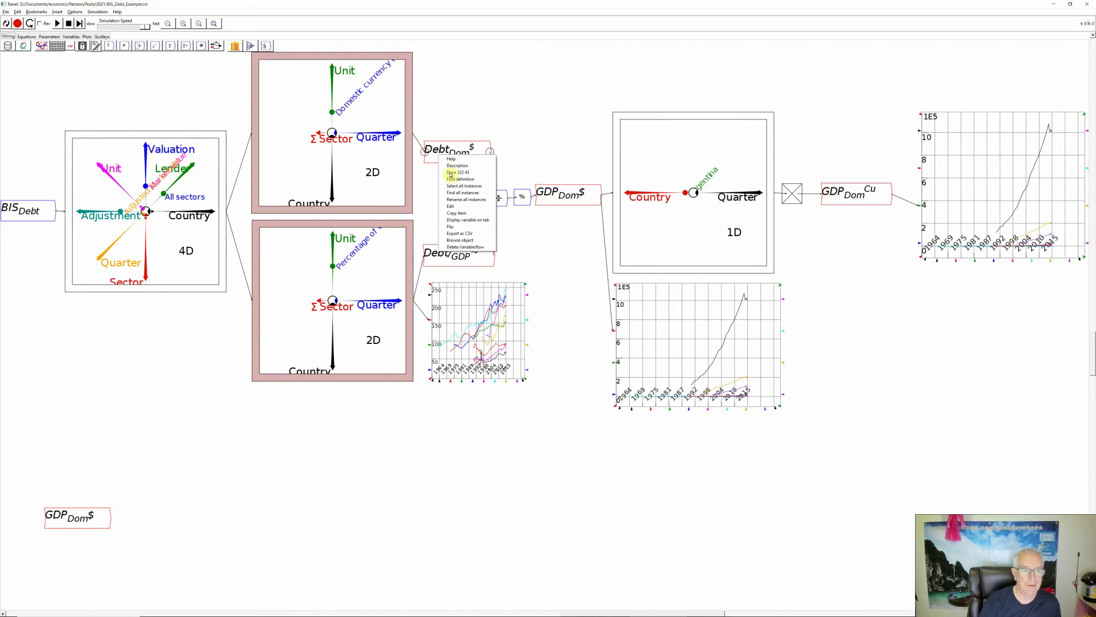
click(457, 214)
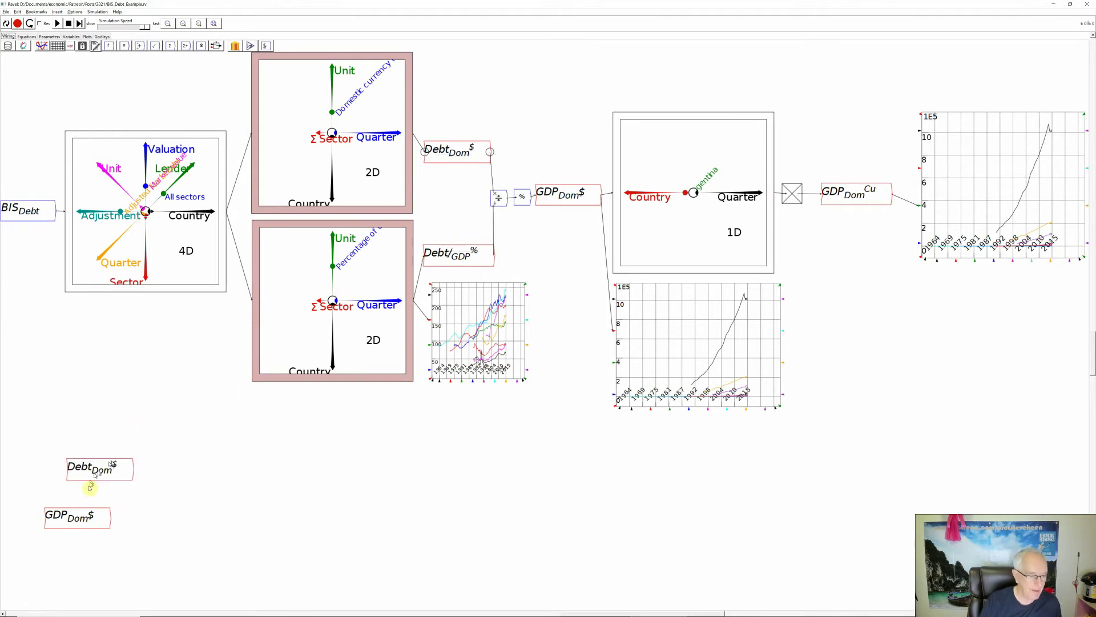
click(78, 497)
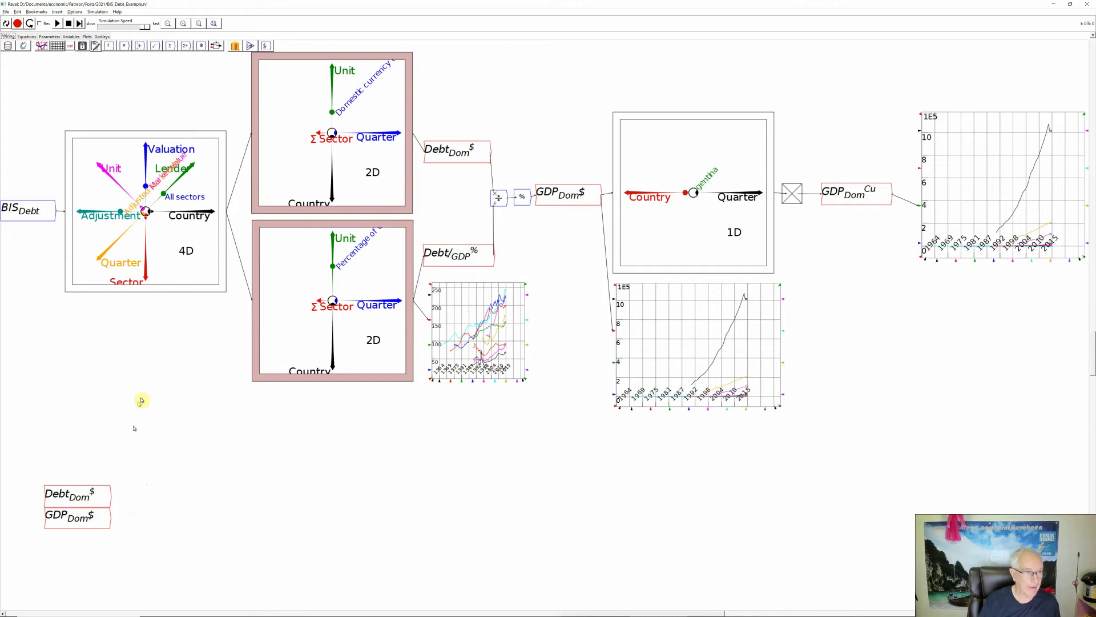
Detach the operator palette containing the difference operator and the constants palette, placing both above the first Ravel.
click(185, 49)
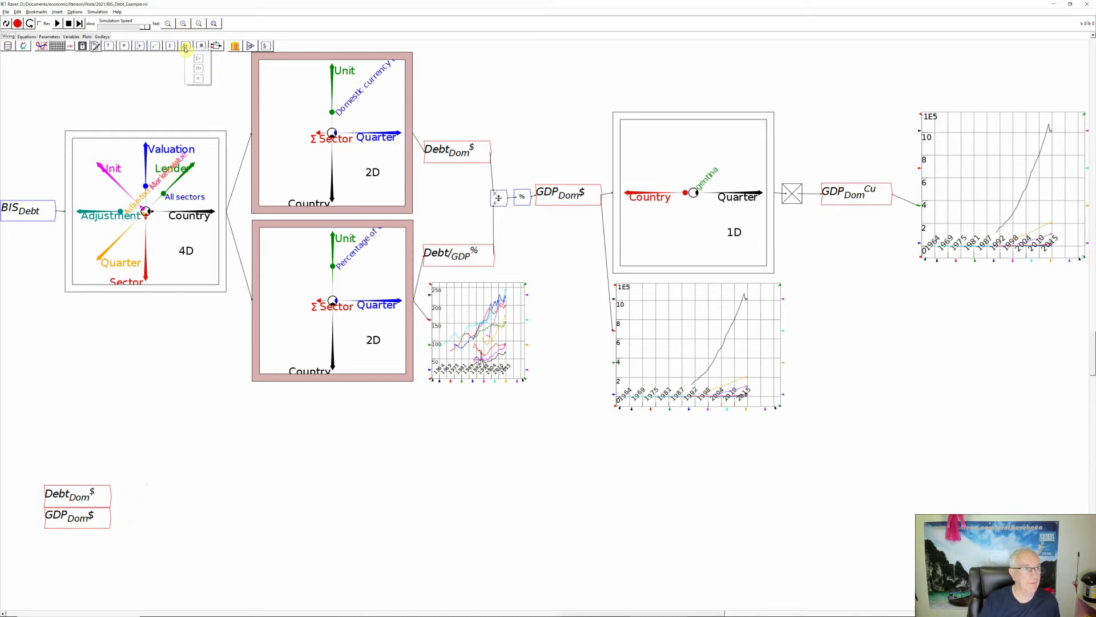
click(201, 79)
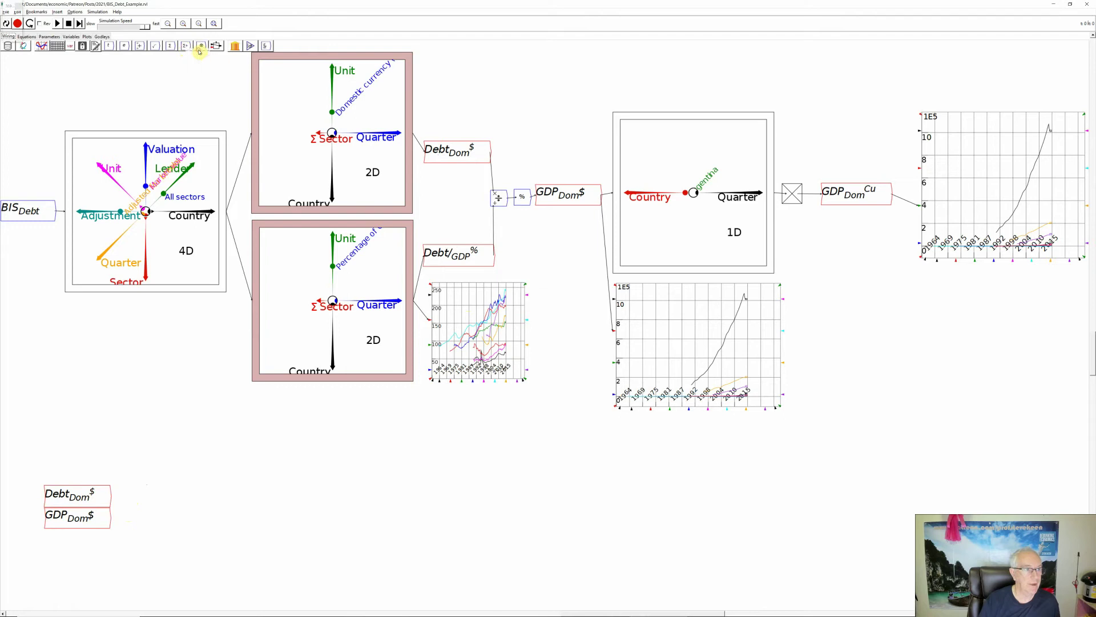
drag(11, 6, 33, 71)
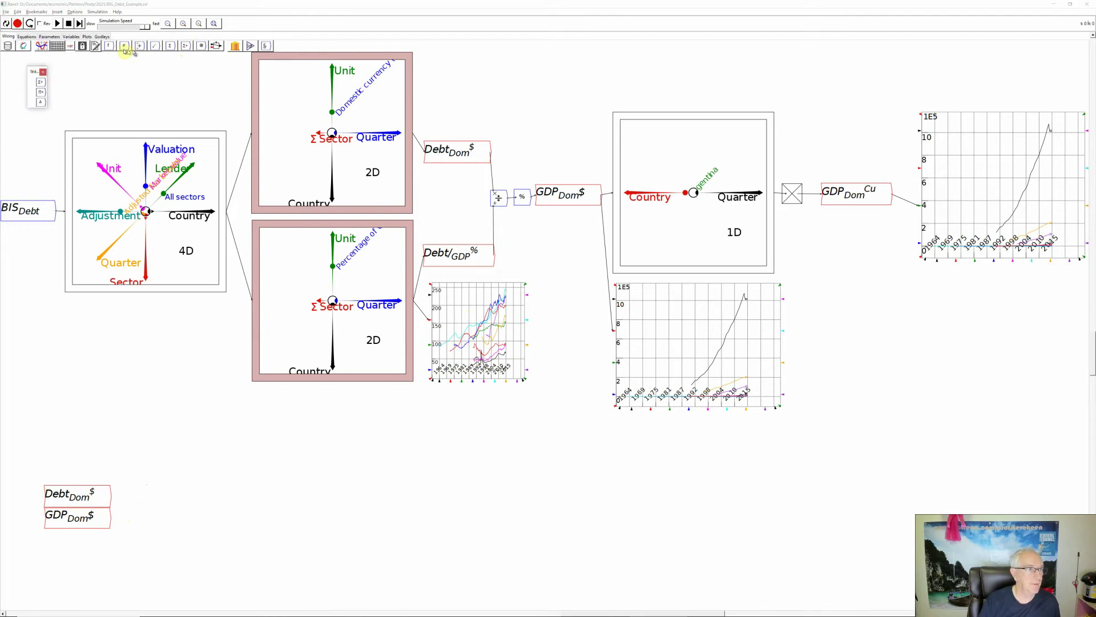
click(128, 50)
click(132, 54)
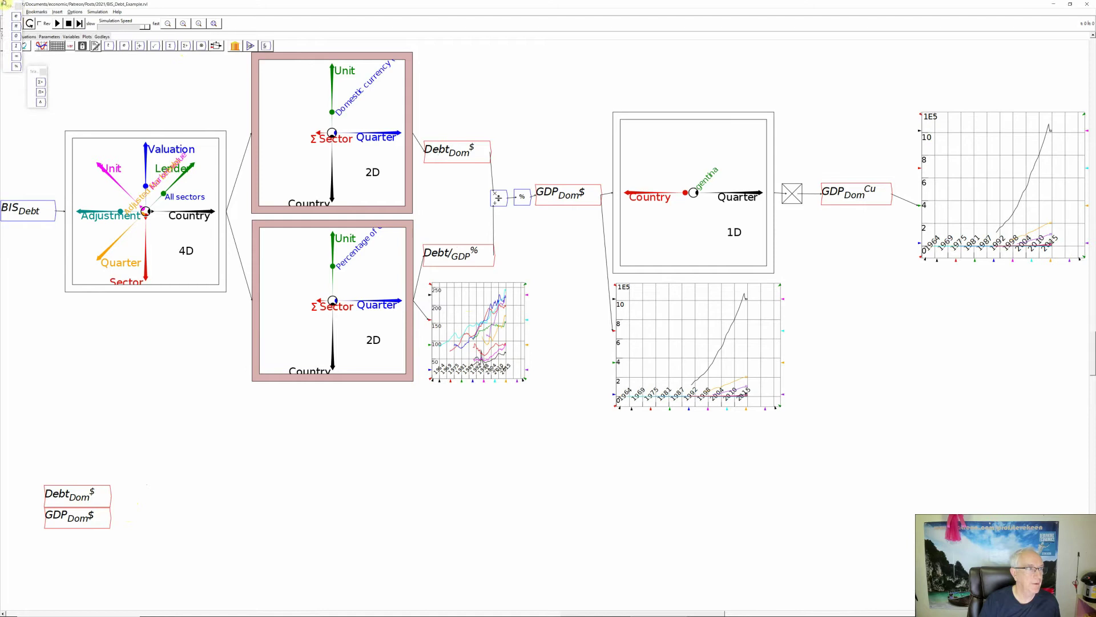
drag(8, 7, 67, 60)
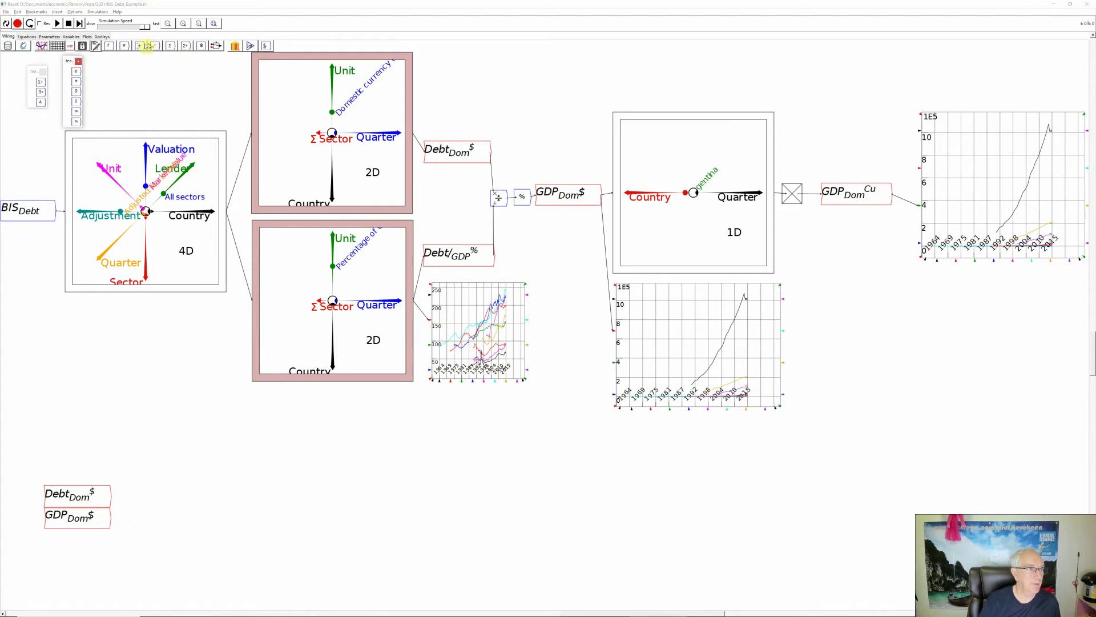
click(139, 46)
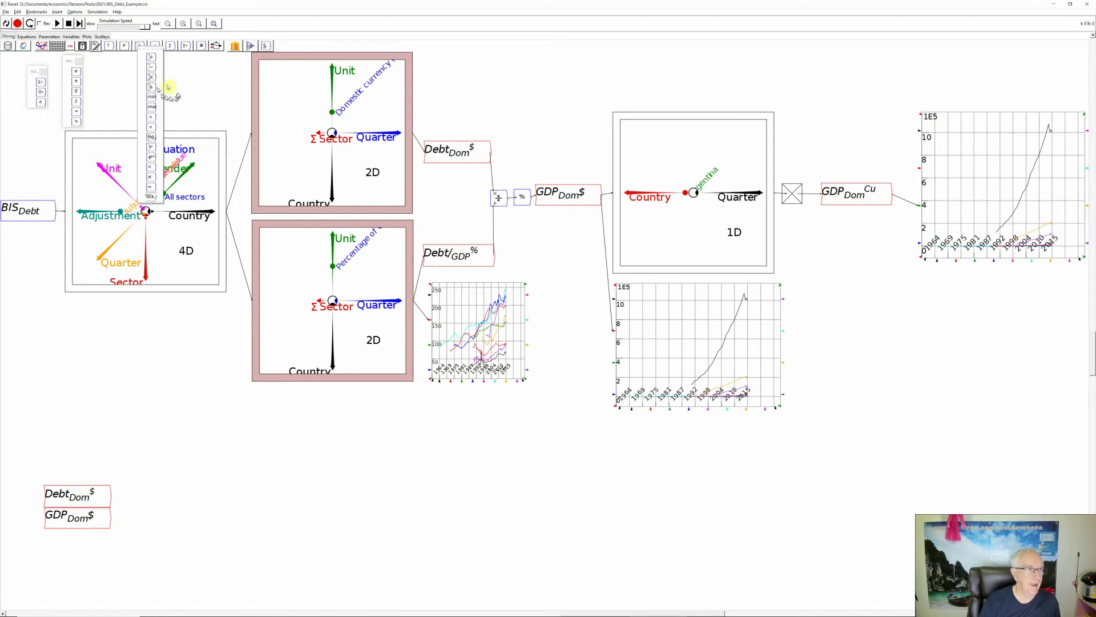
click(151, 59)
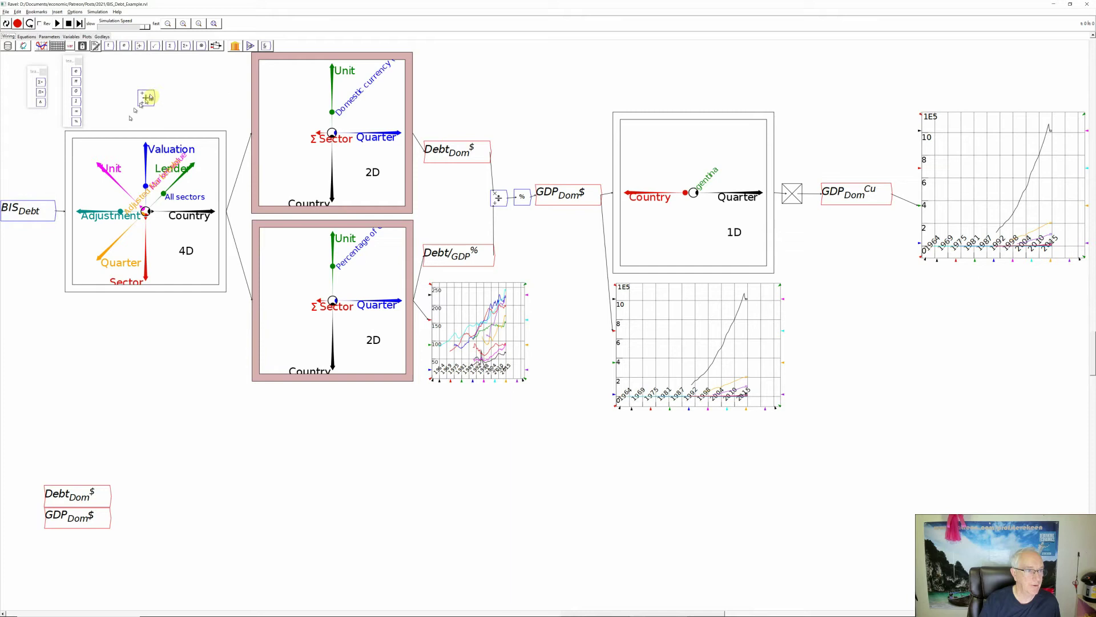
key(Delete)
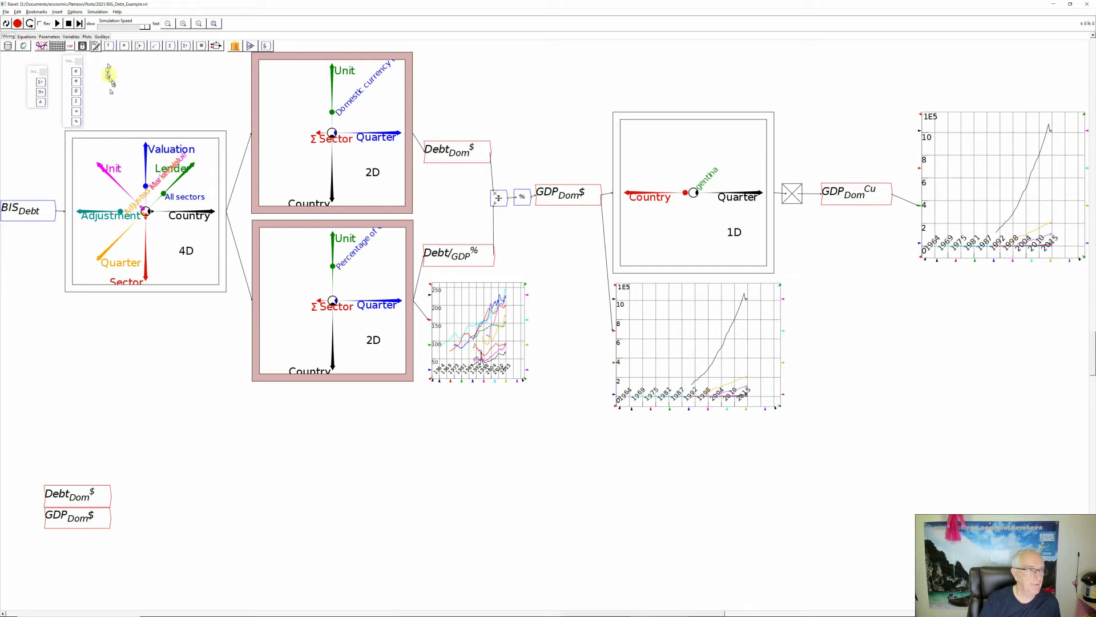
Place a difference operator beside the Debt_Dom^$ copy and wire the variable into it.
click(37, 105)
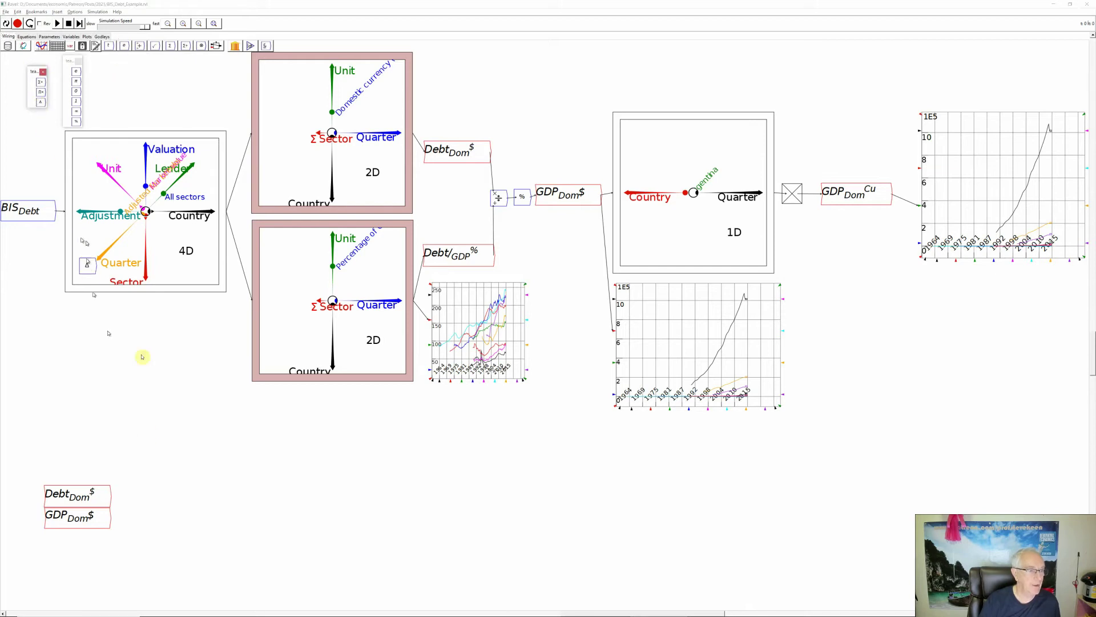
click(150, 493)
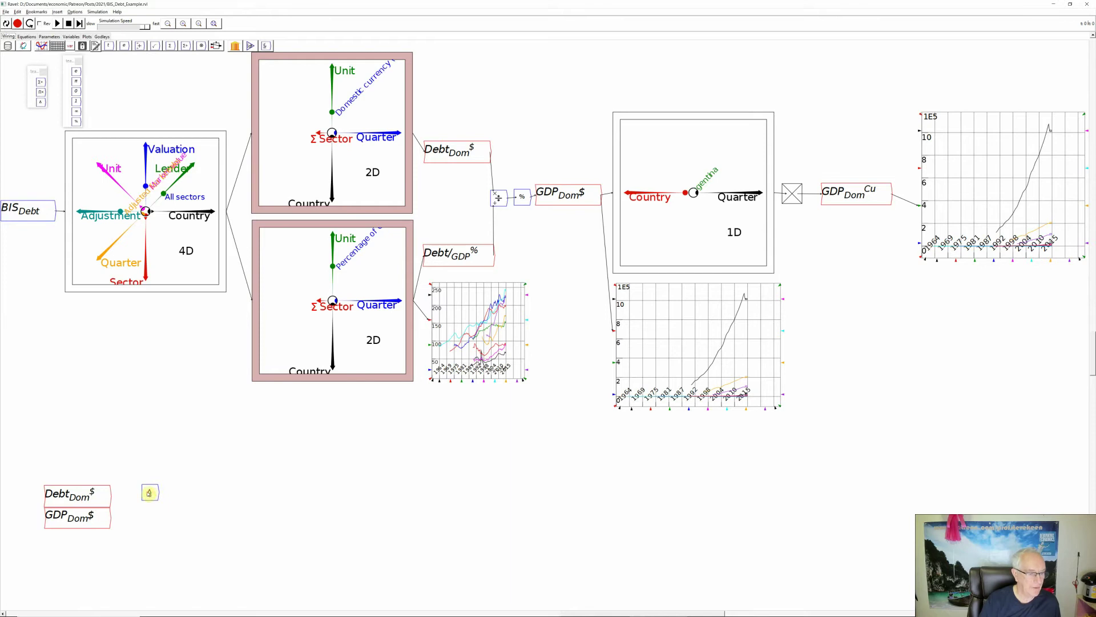
drag(109, 495, 146, 493)
Set the difference operator's axis to Quarter and its argument to 4.
right_click(148, 497)
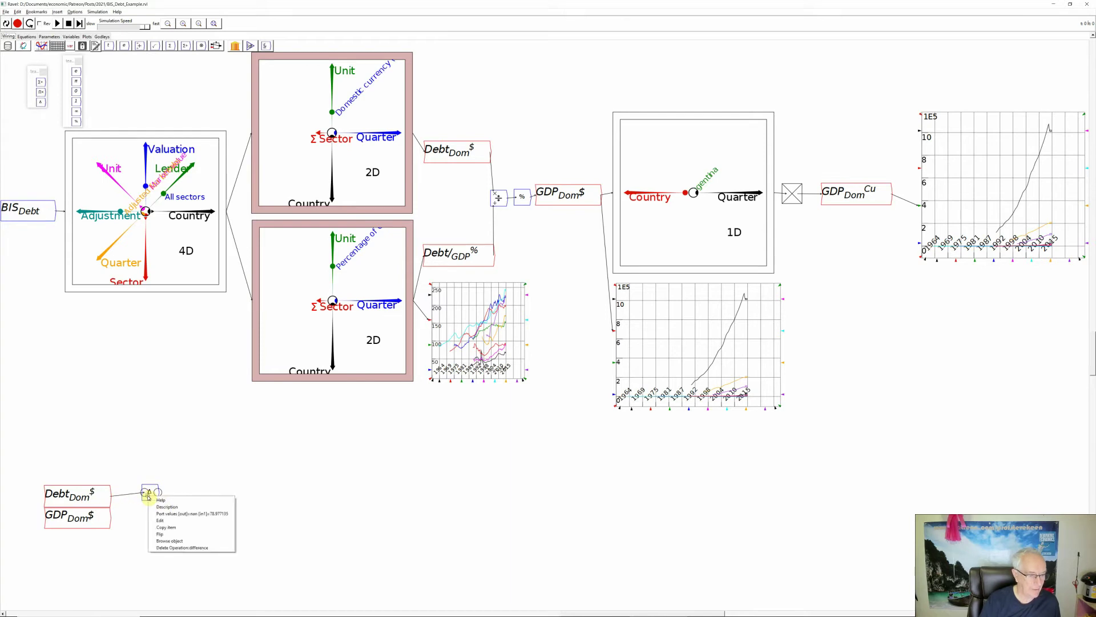
click(164, 521)
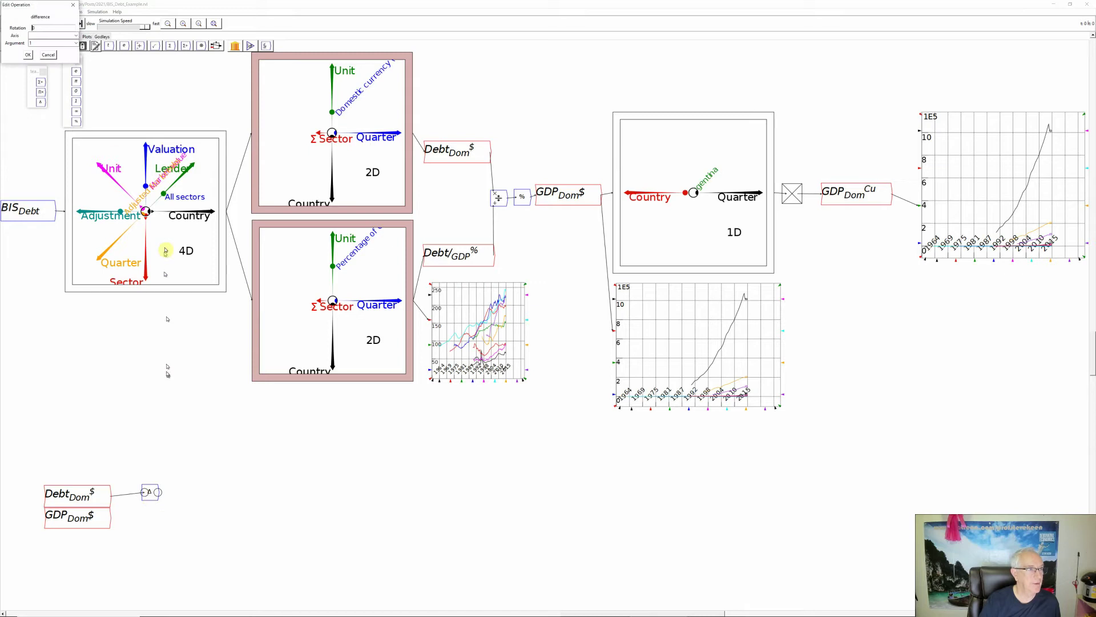
click(76, 36)
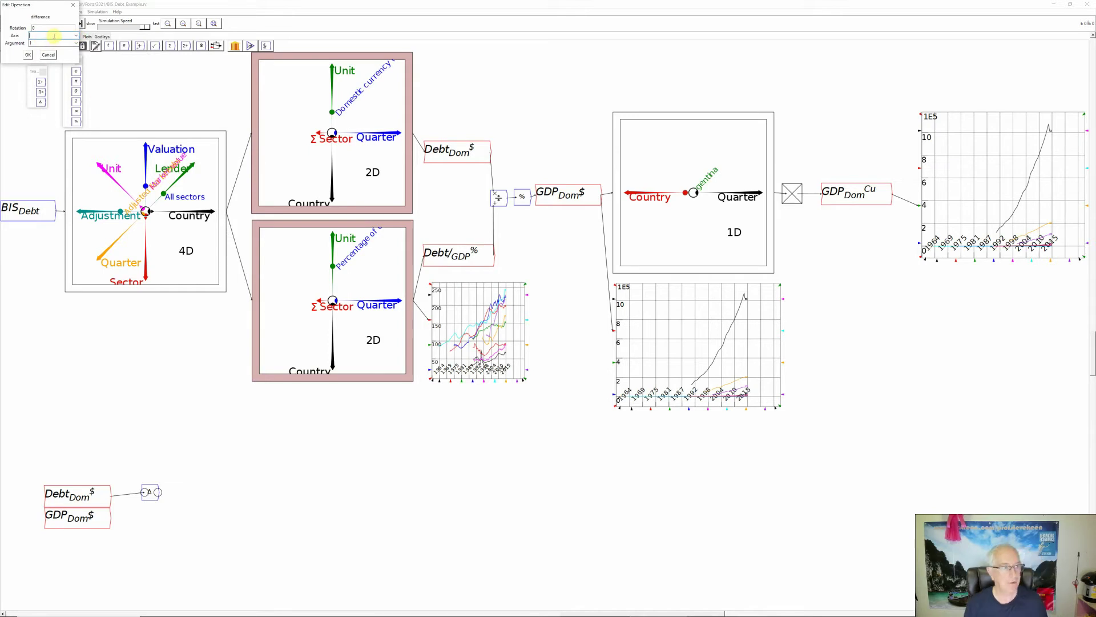
text(Qu)
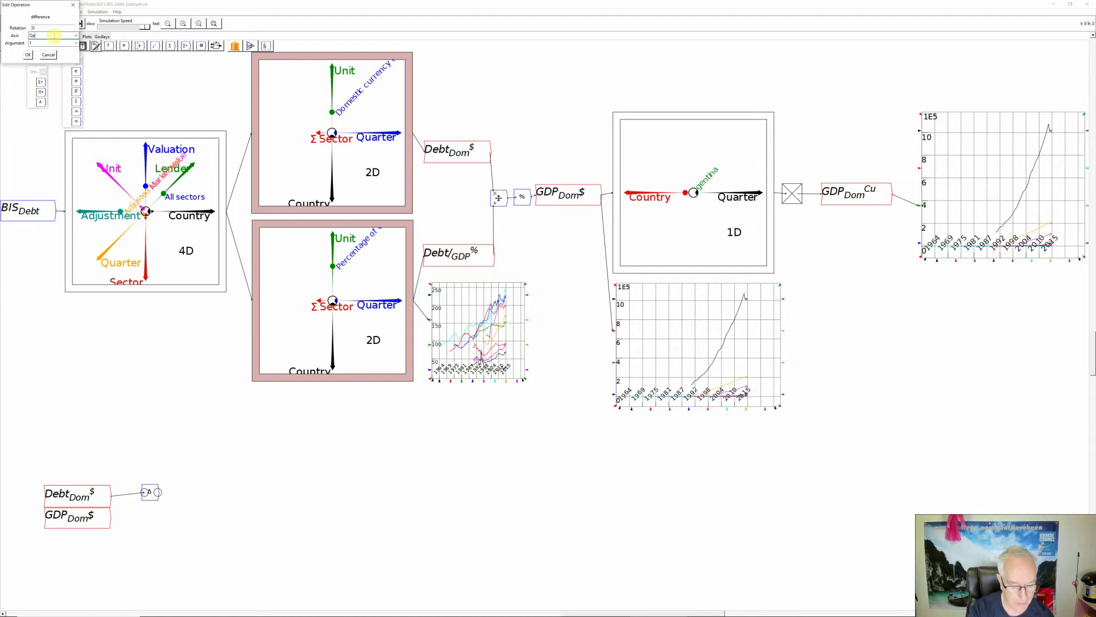
text(arter)
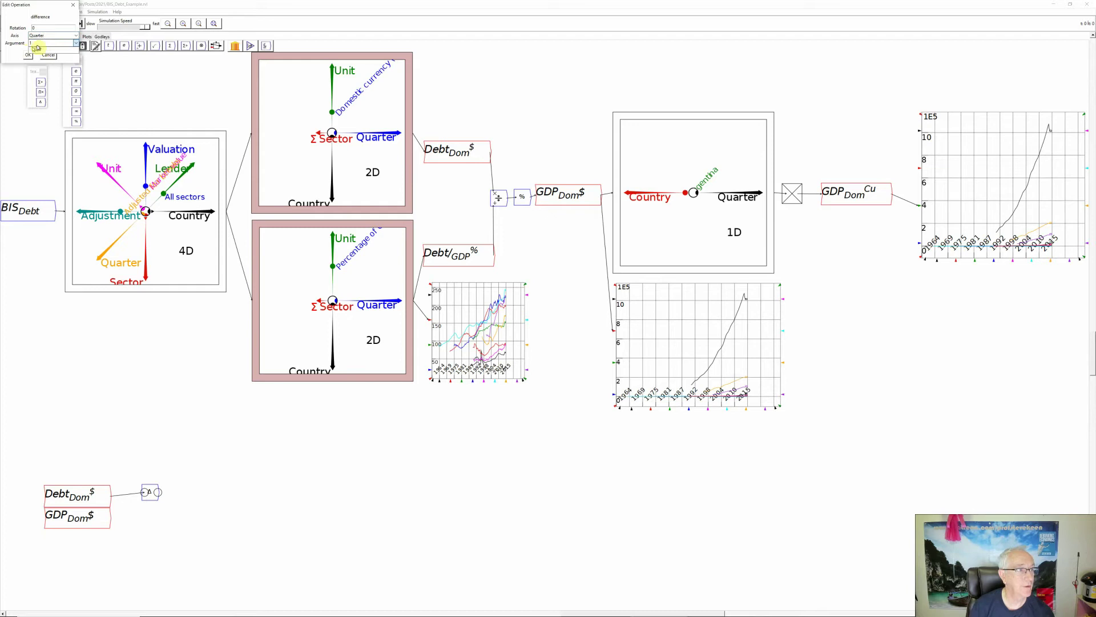
double_click(30, 43)
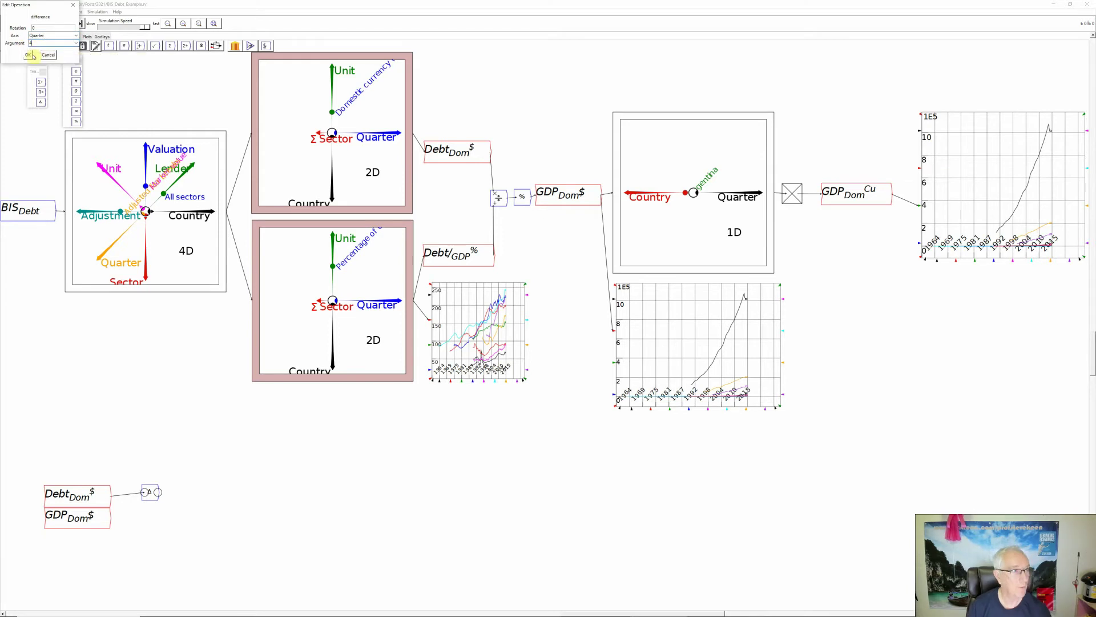
click(29, 56)
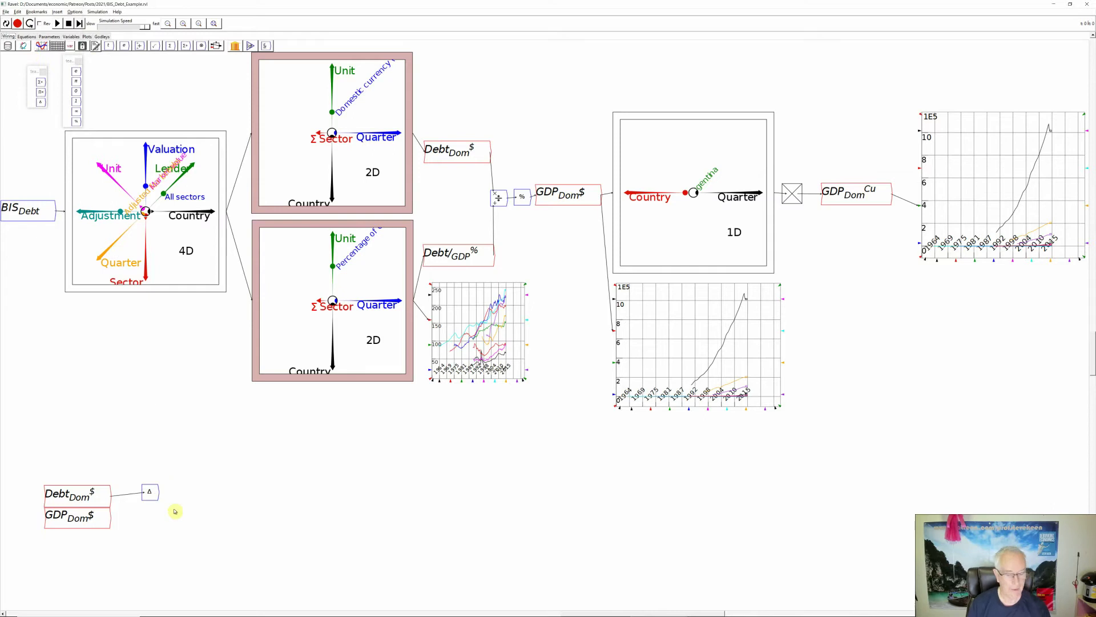
Add a divide operator just below the difference operator, and create a variable named Credit to the right of the difference operator.
key(slash)
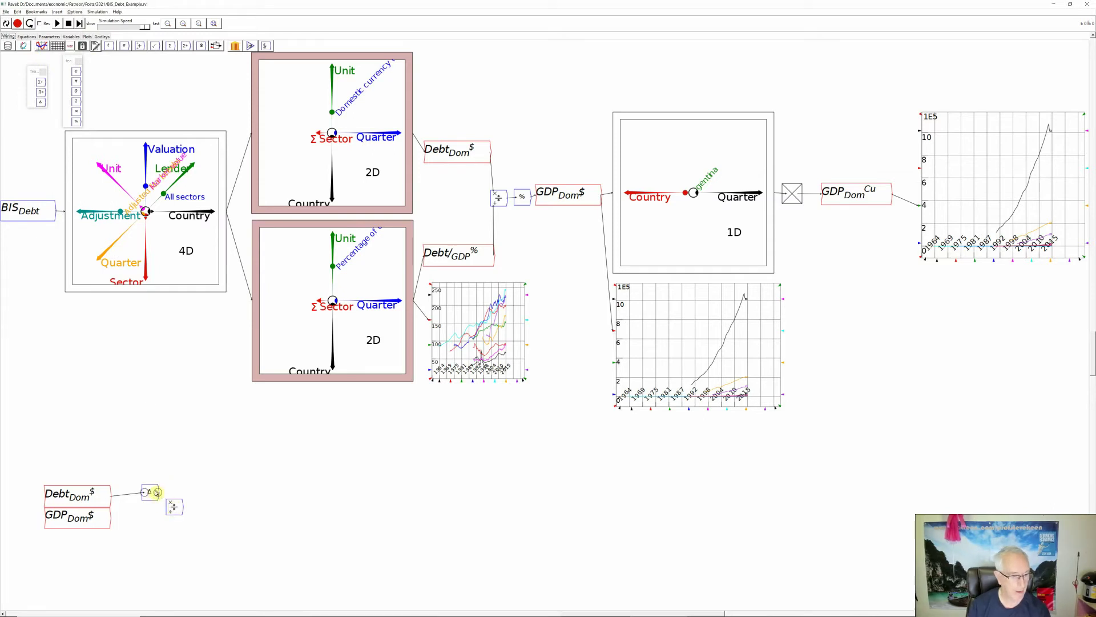
drag(173, 508, 169, 518)
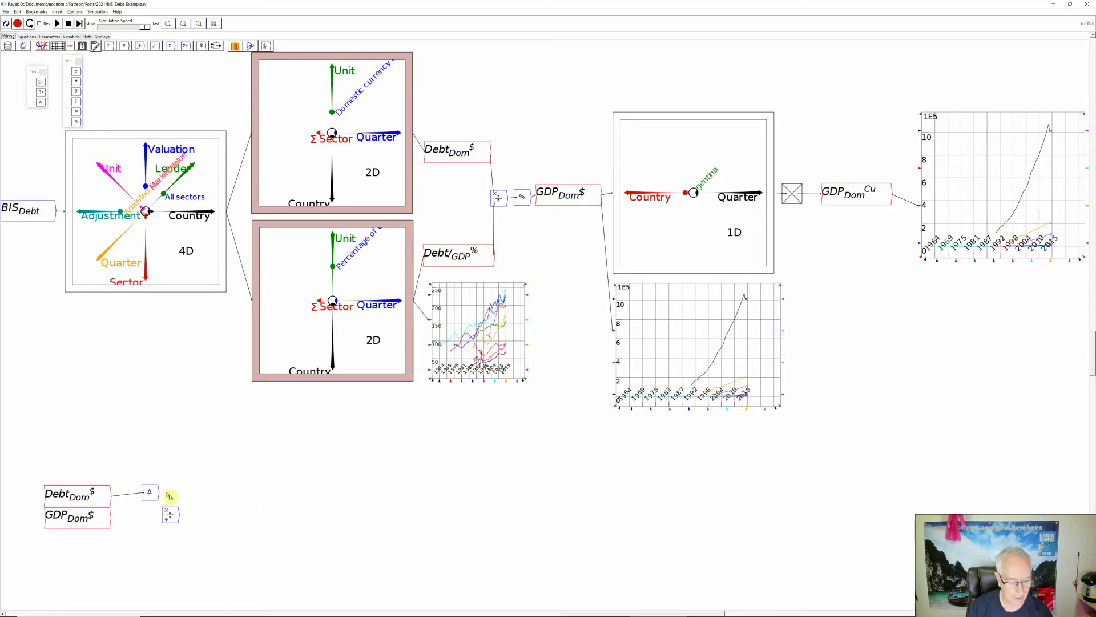
text(redit)
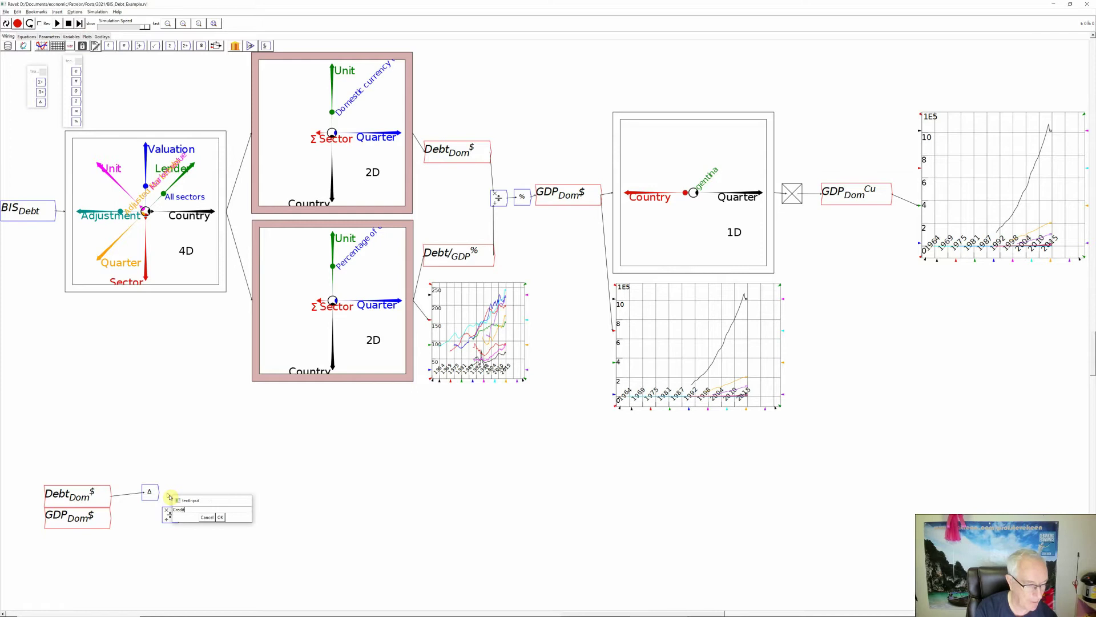
key(Return)
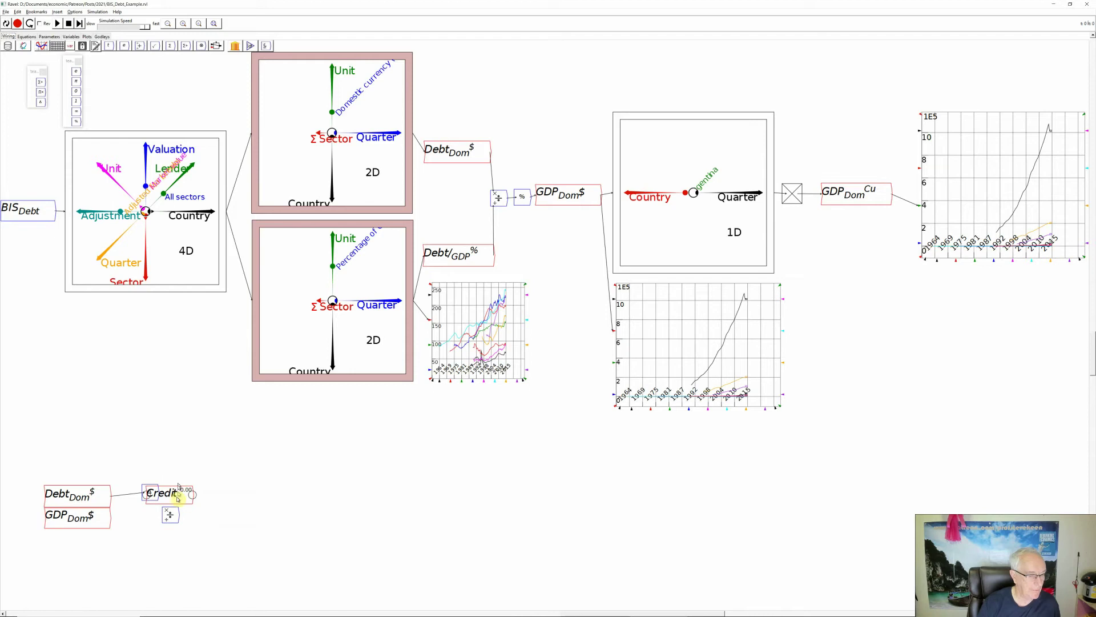
drag(181, 492, 216, 486)
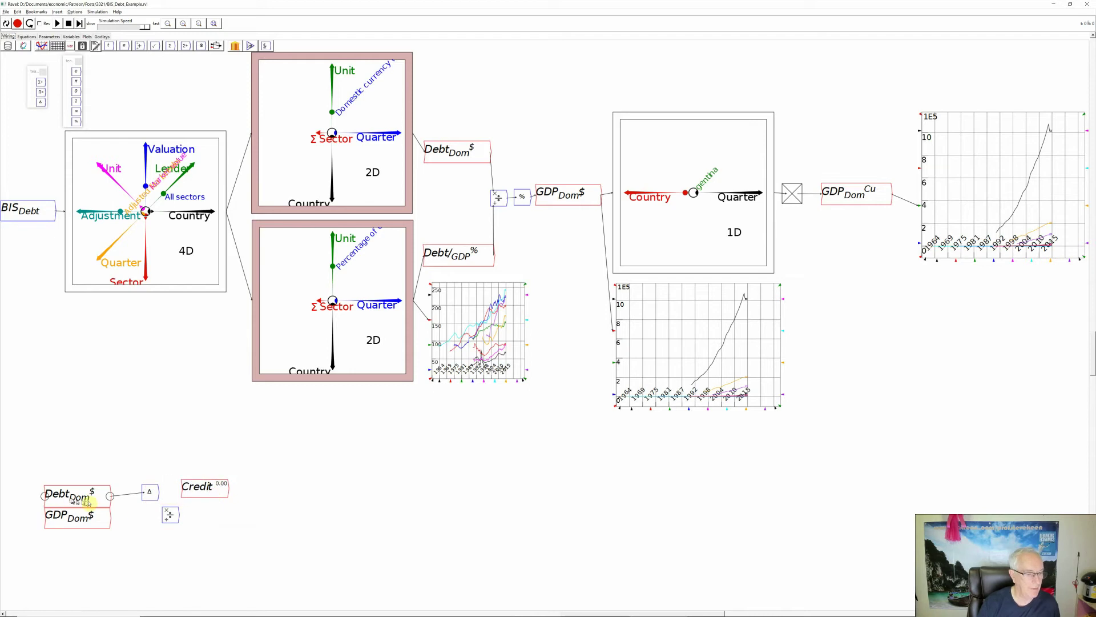
Check the dimensions of the Debt_Dom^$ copy and wire the difference operator's output to Credit.
right_click(76, 496)
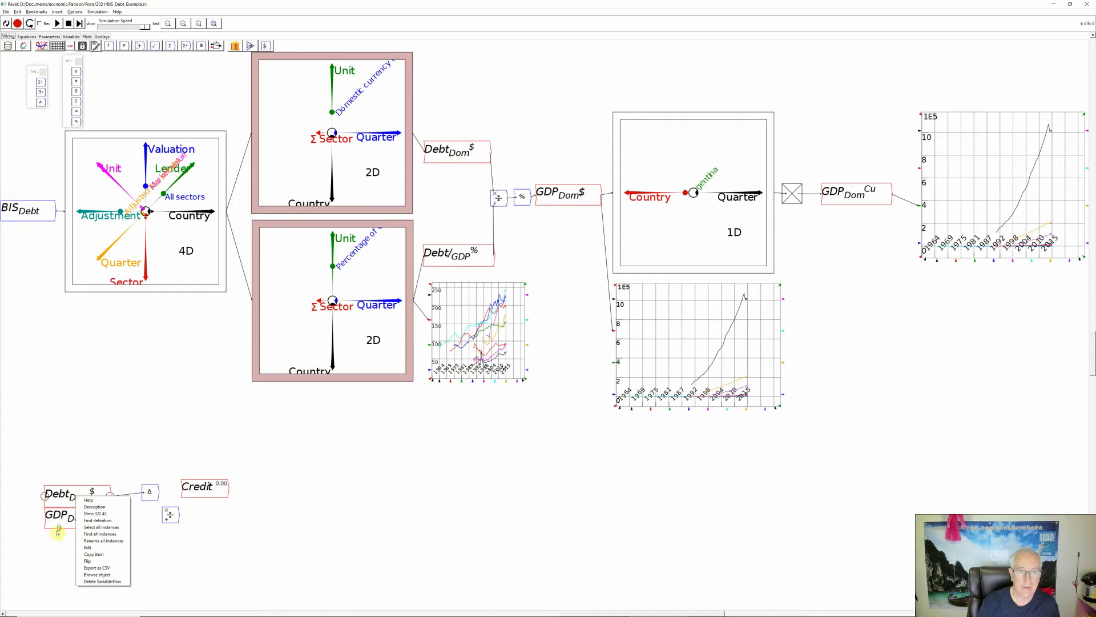
click(49, 461)
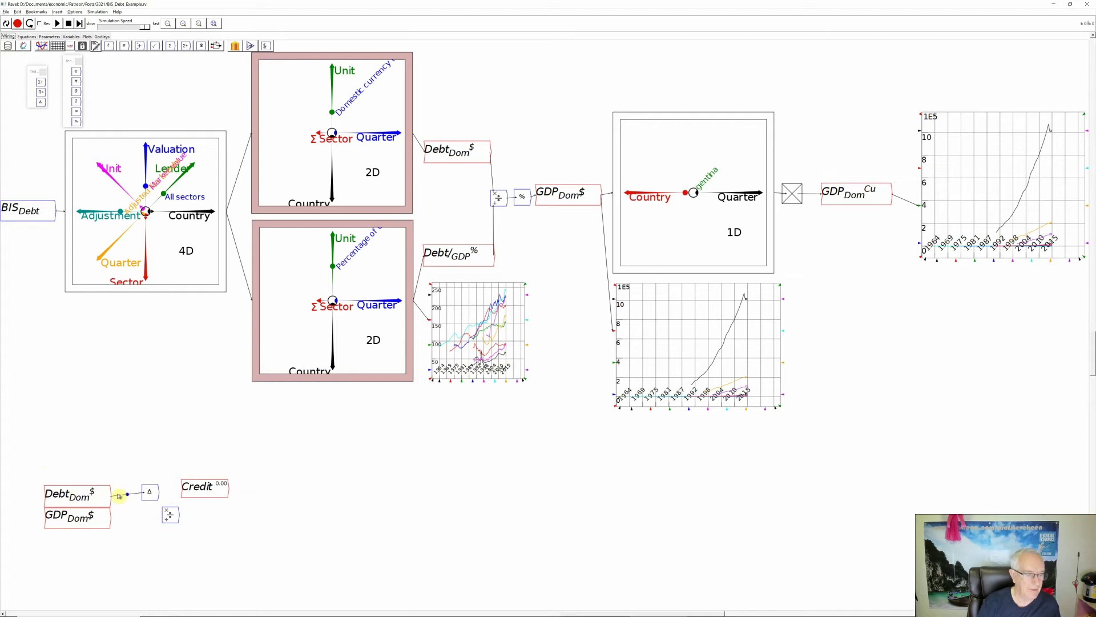
drag(118, 496, 178, 496)
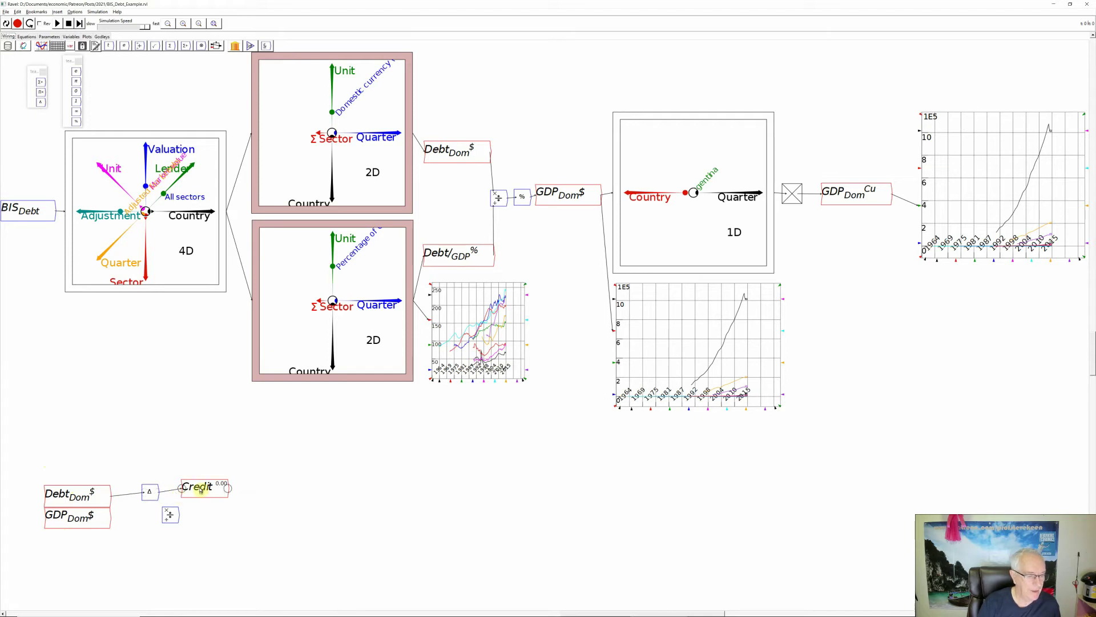
Recalculate the model and check the dimensions of Credit.
right_click(200, 489)
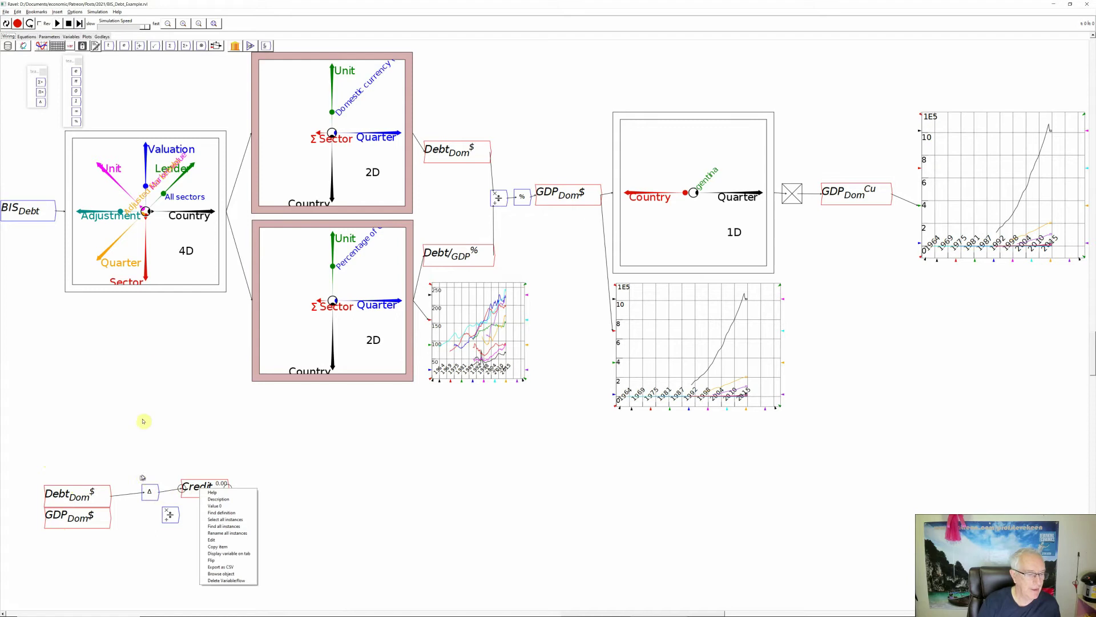
key(Escape)
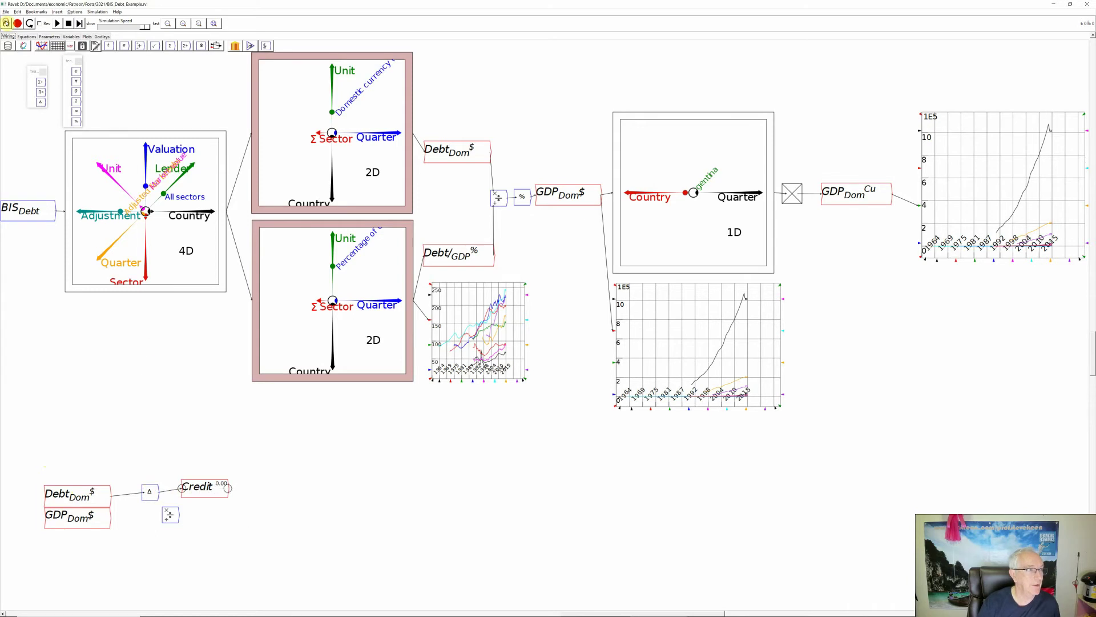
right_click(211, 489)
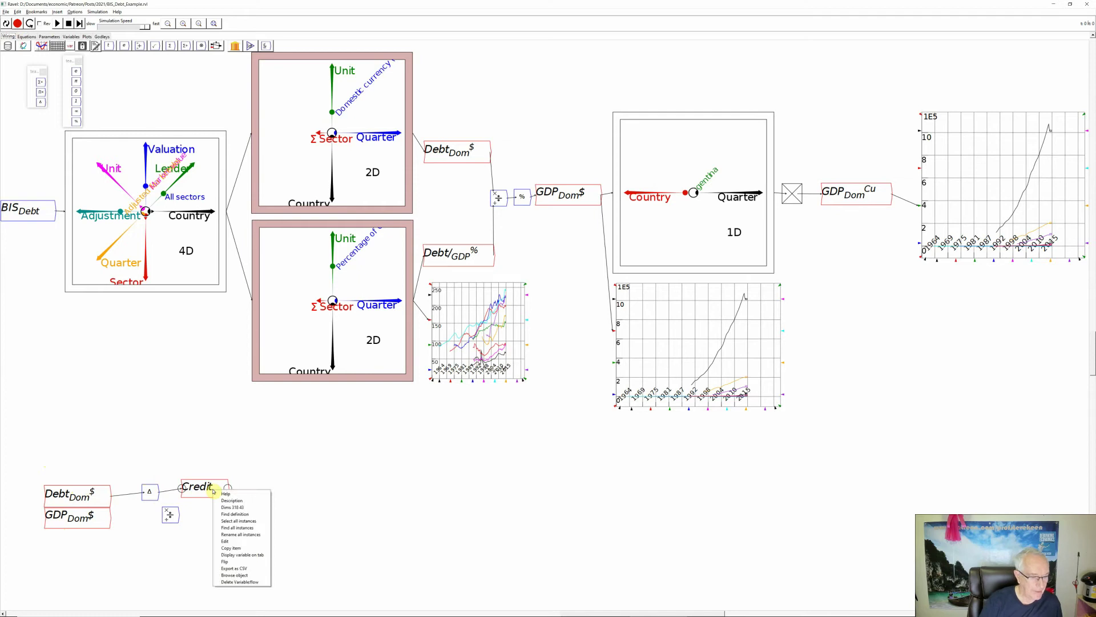
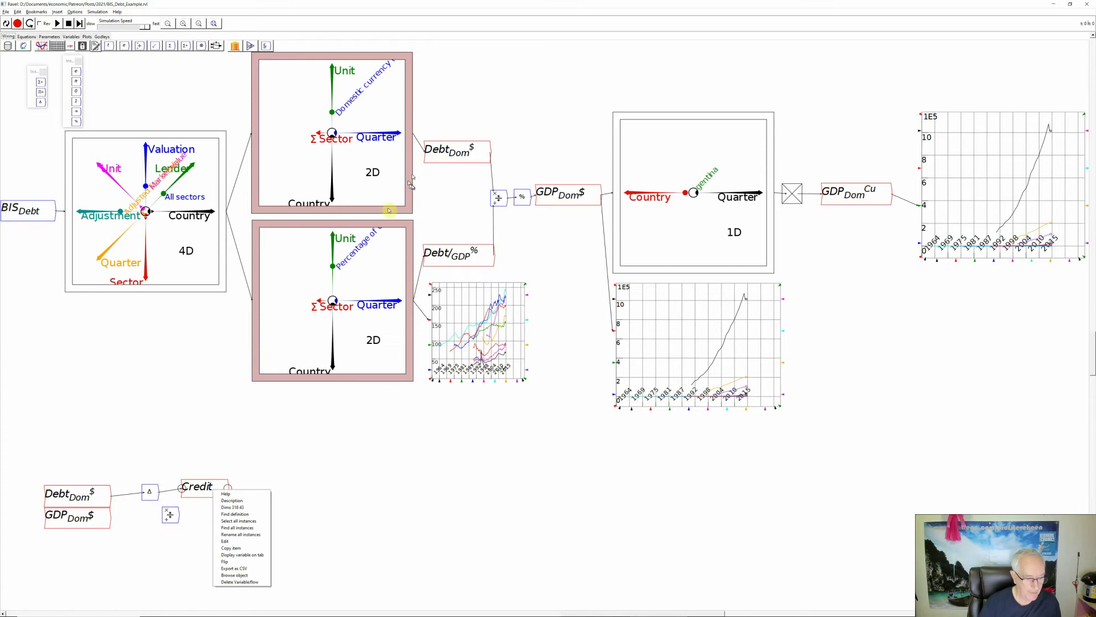
click(229, 387)
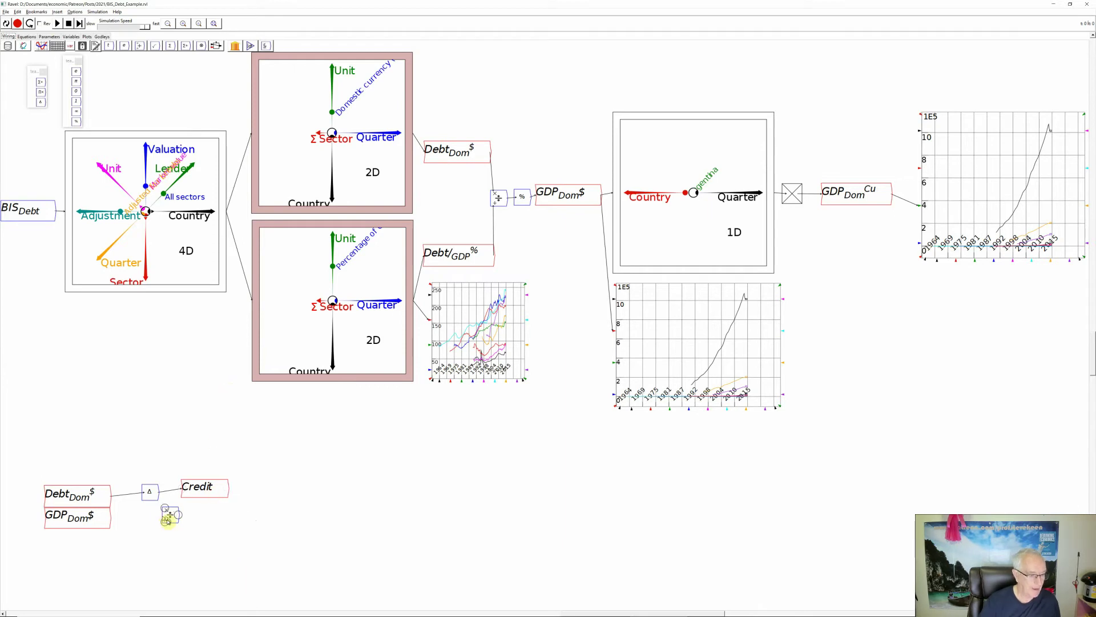
Move the divide operator to the right of Credit, and wire Credit and the GDP_Dom$ copy into its two inputs.
drag(172, 516, 264, 504)
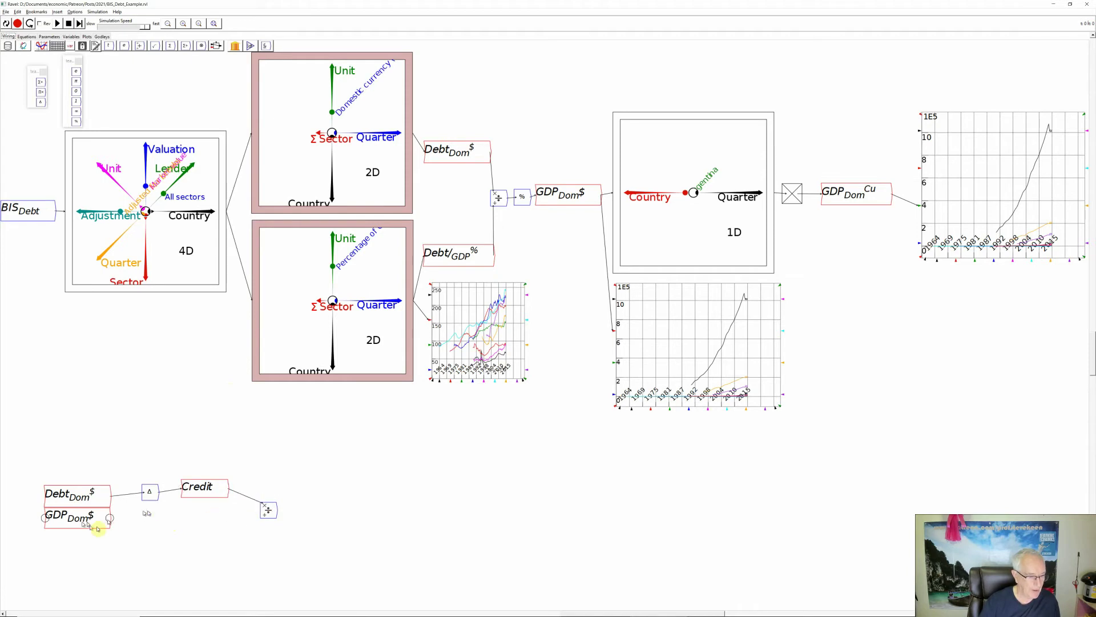
drag(109, 518, 263, 519)
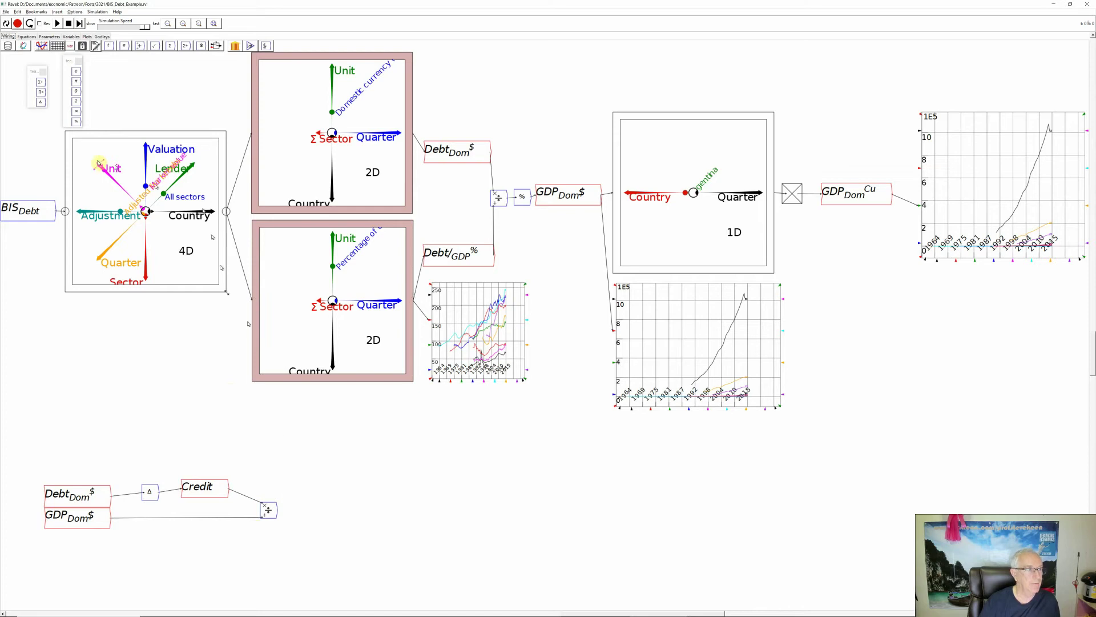
Add a percent operator to the right of the lower divide operator and wire the divide operator's output to it.
click(78, 122)
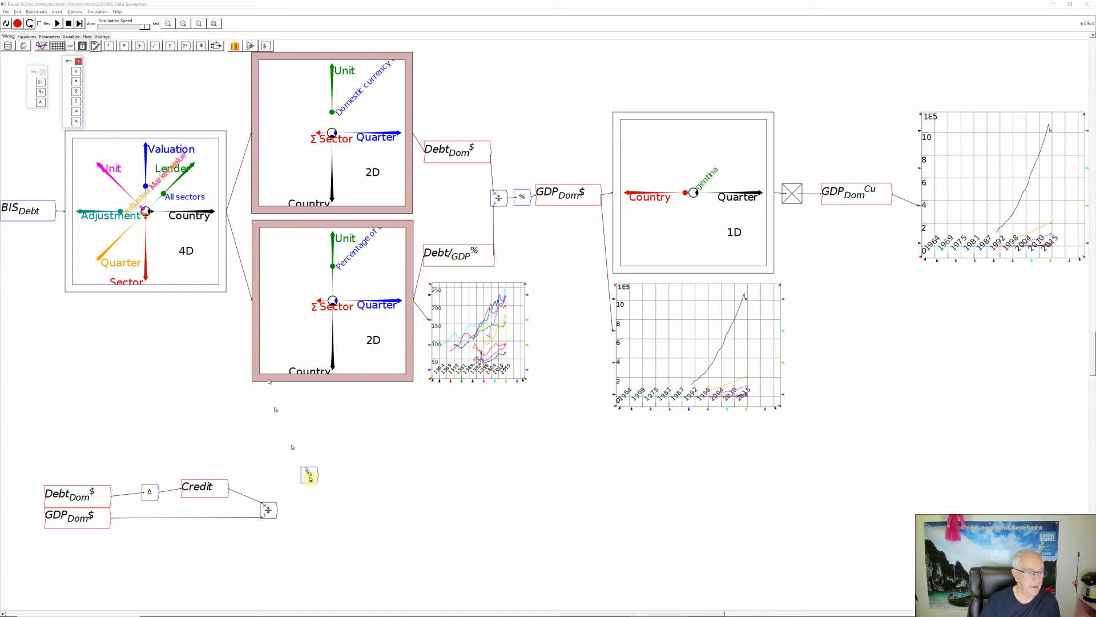
click(300, 512)
drag(277, 510, 294, 510)
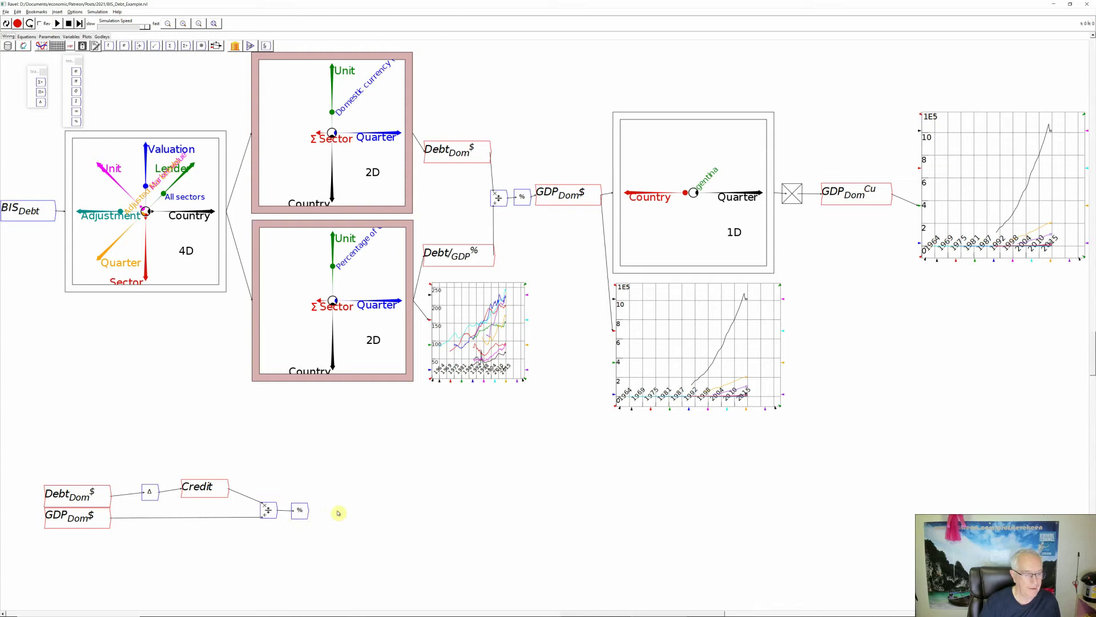
Create a variable named Credit/_{GDP}^% to the right of the new percent operator and wire the operator's output to it.
text(Credit/_{GDP}^%)
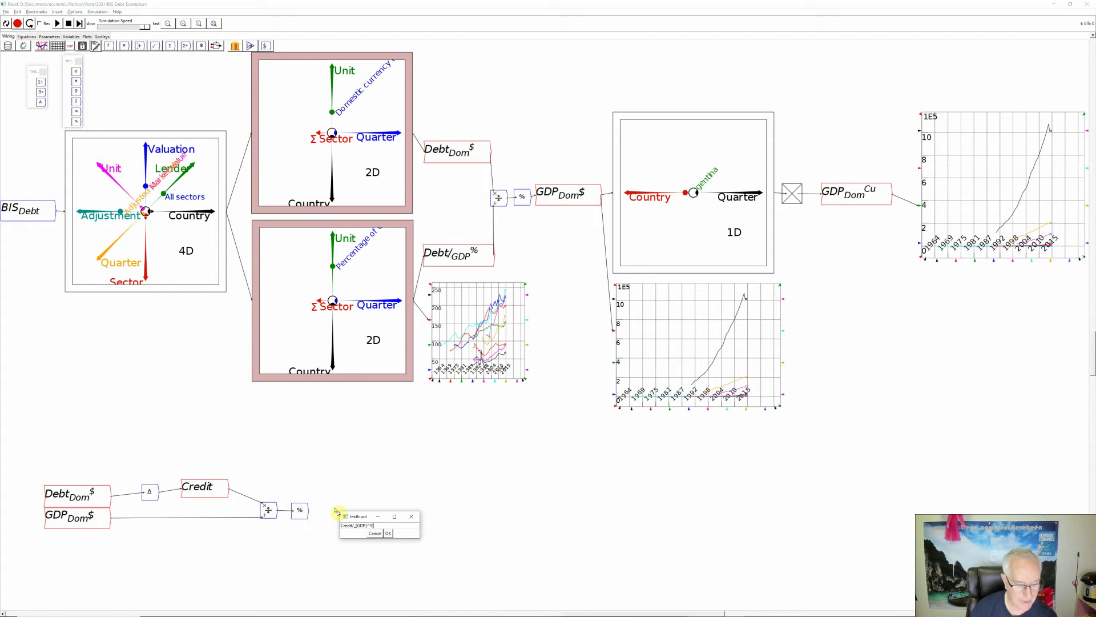
click(388, 534)
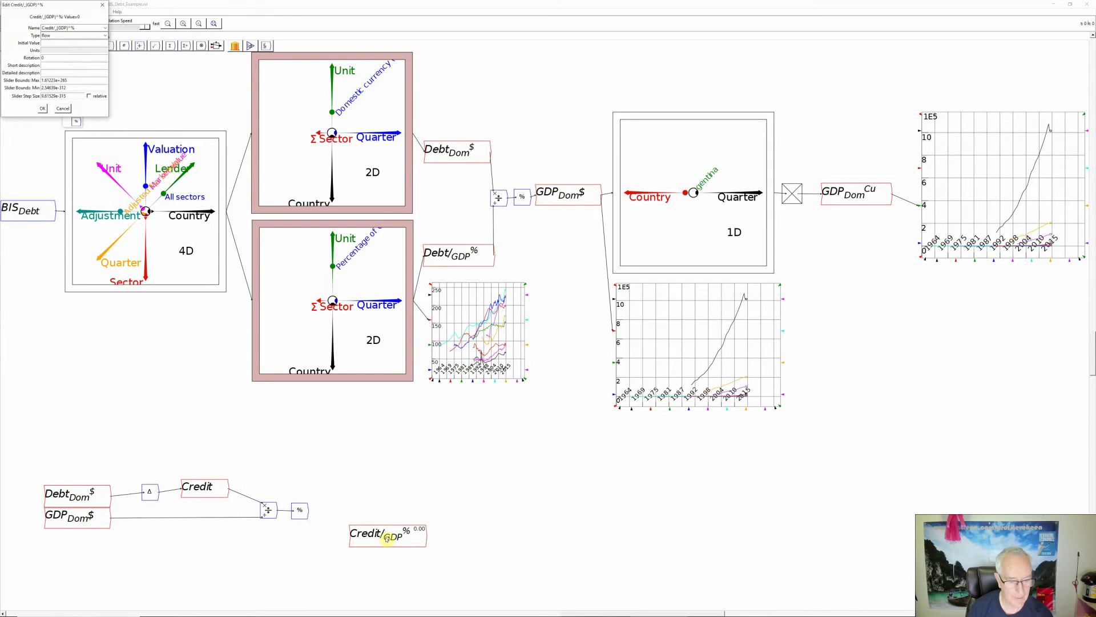
key(Return)
drag(307, 510, 342, 514)
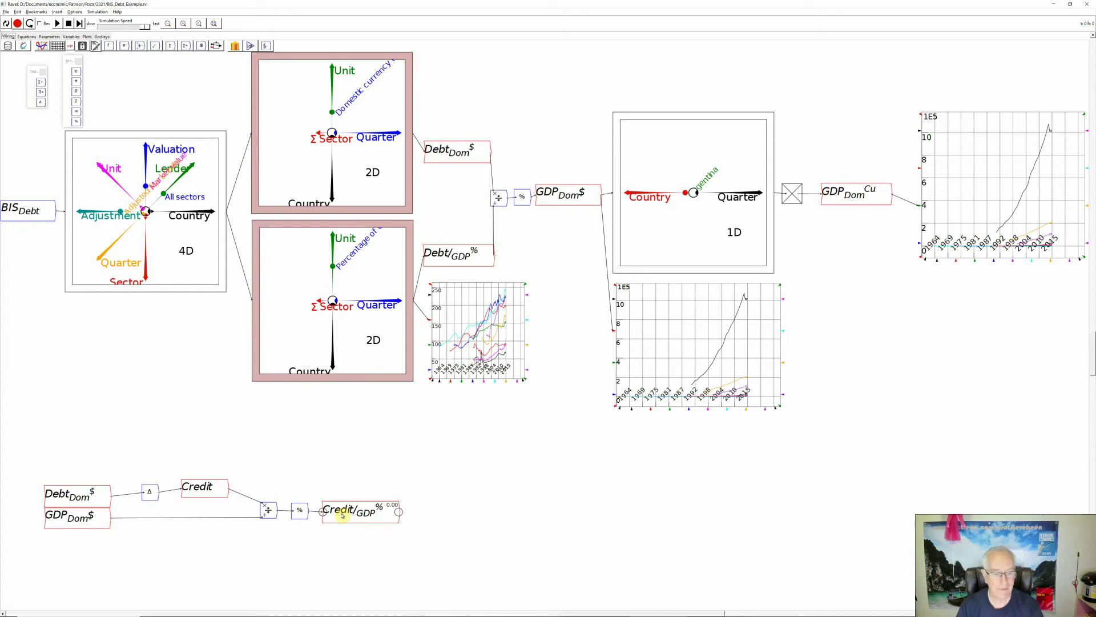
Copy the Credit/GDP^% and Debt/GDP^% variables into the empty area right of the credit calculation, placing Debt/GDP^% above Credit/GDP^%.
right_click(342, 515)
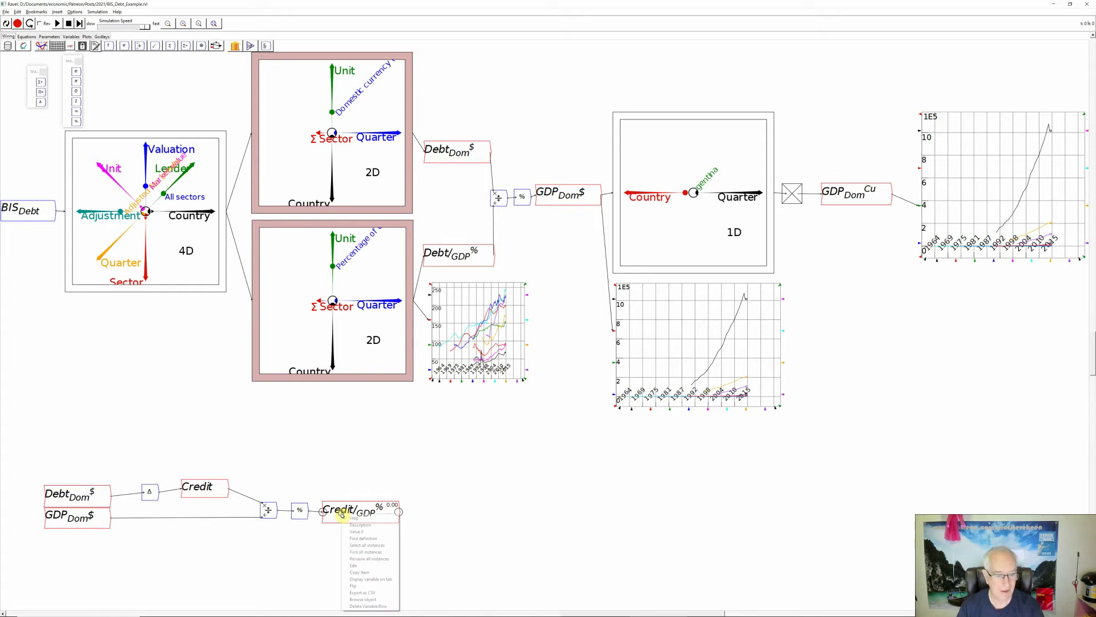
click(360, 573)
click(455, 464)
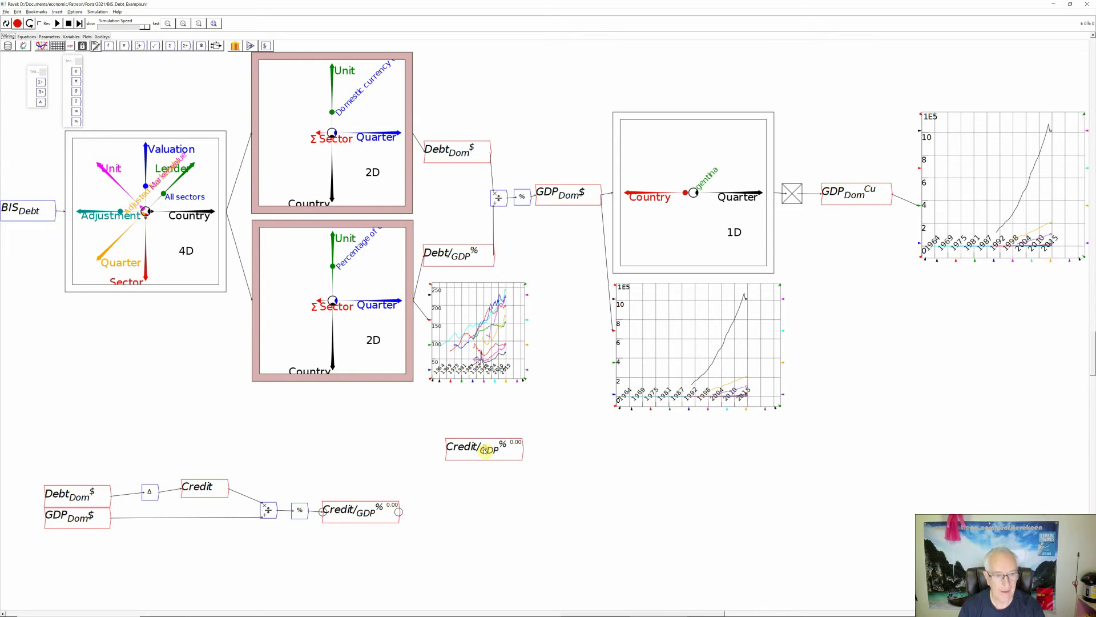
right_click(464, 260)
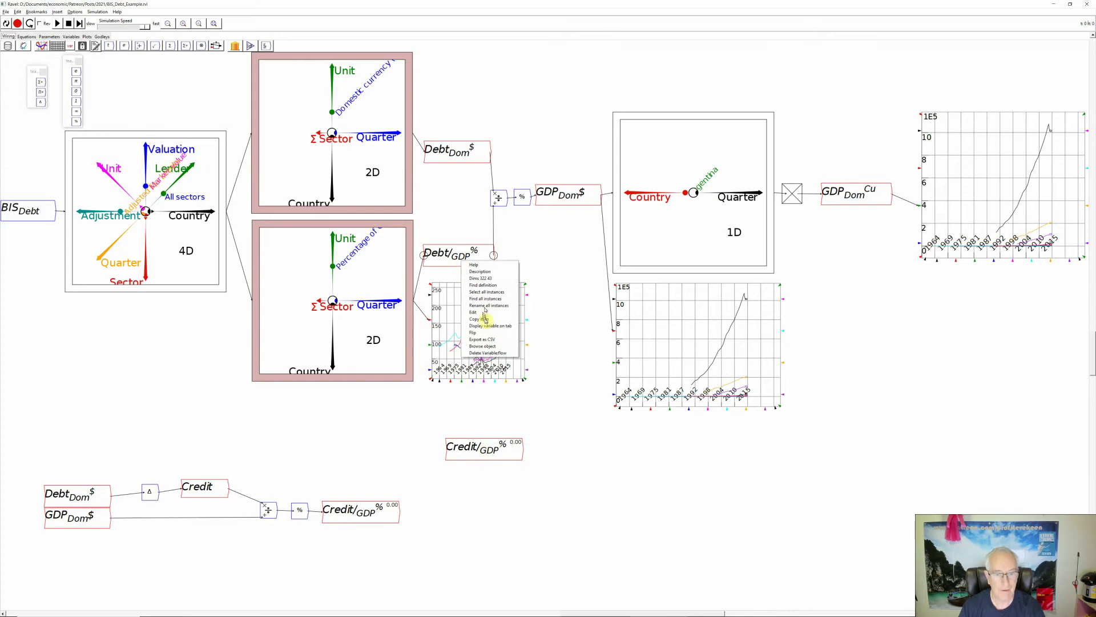
click(485, 319)
click(487, 475)
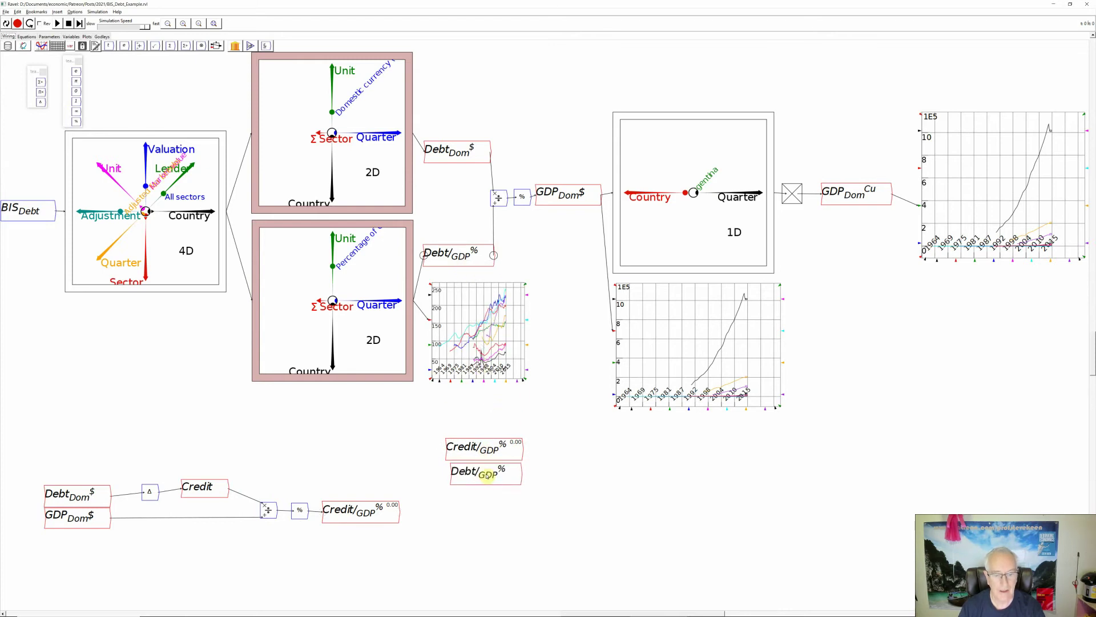
drag(487, 475, 485, 529)
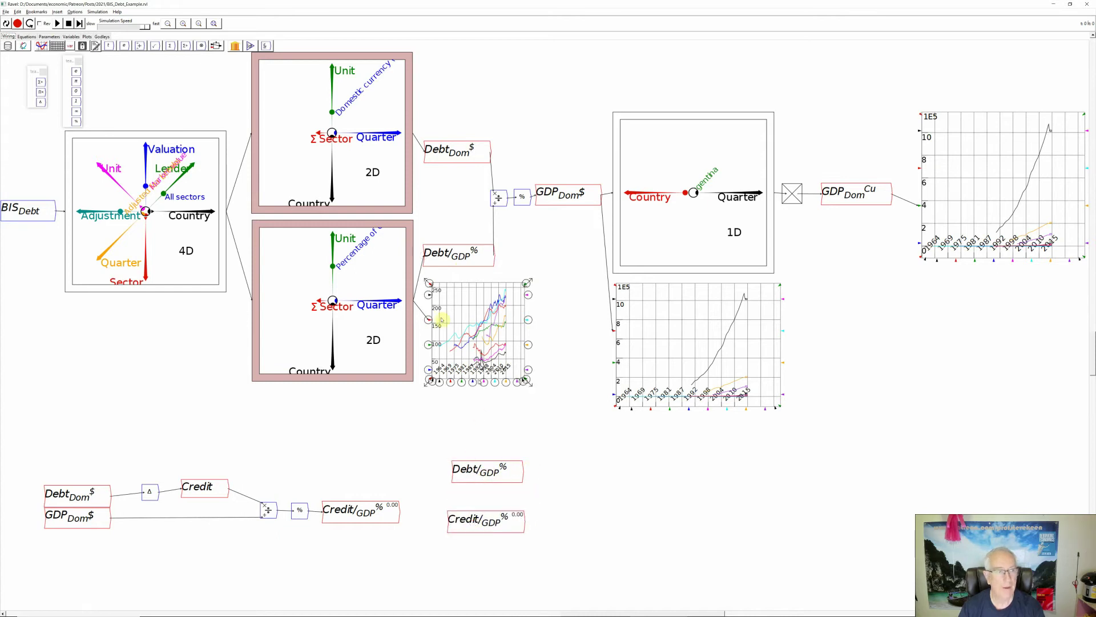
Add a plot to the right of the Debt/GDP^% and Credit/GDP^% copies and enlarge it to roughly twice its width.
click(41, 46)
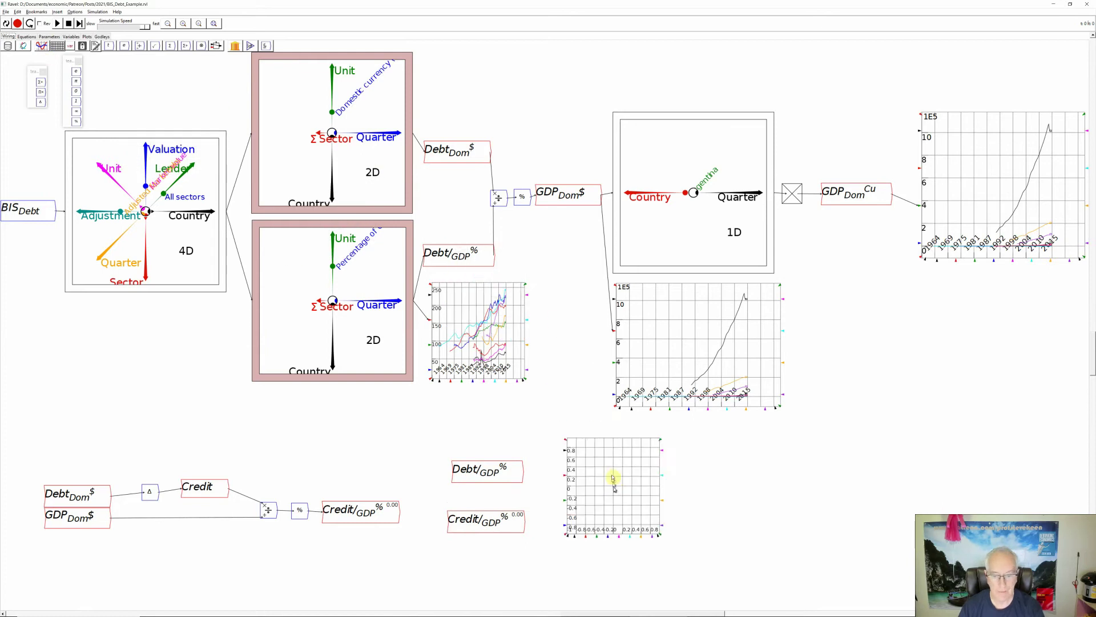
click(610, 468)
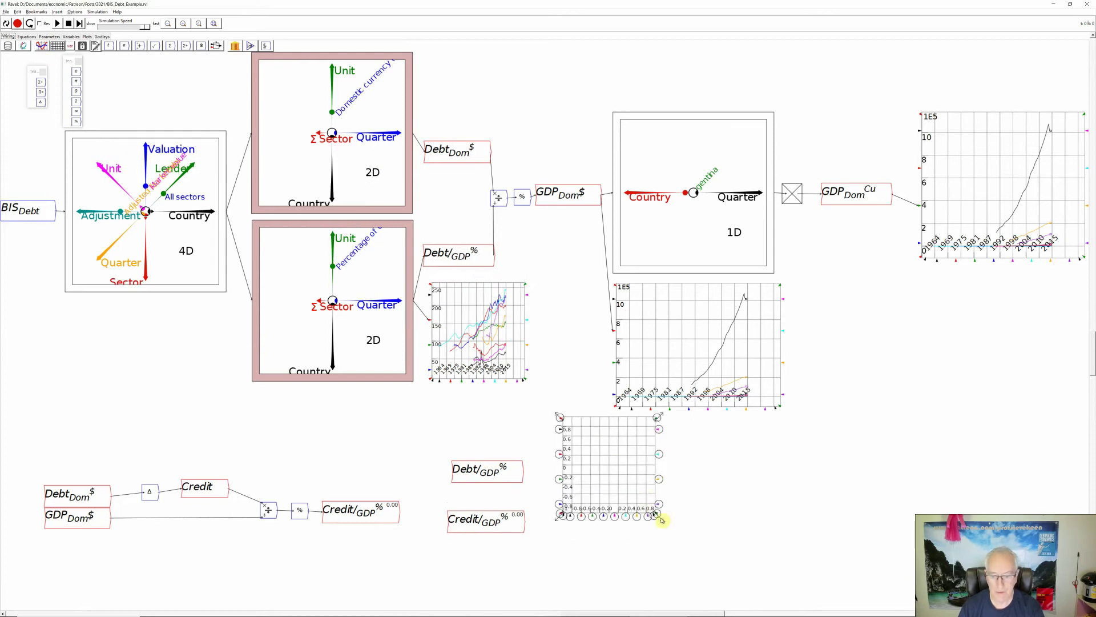
drag(662, 520, 791, 583)
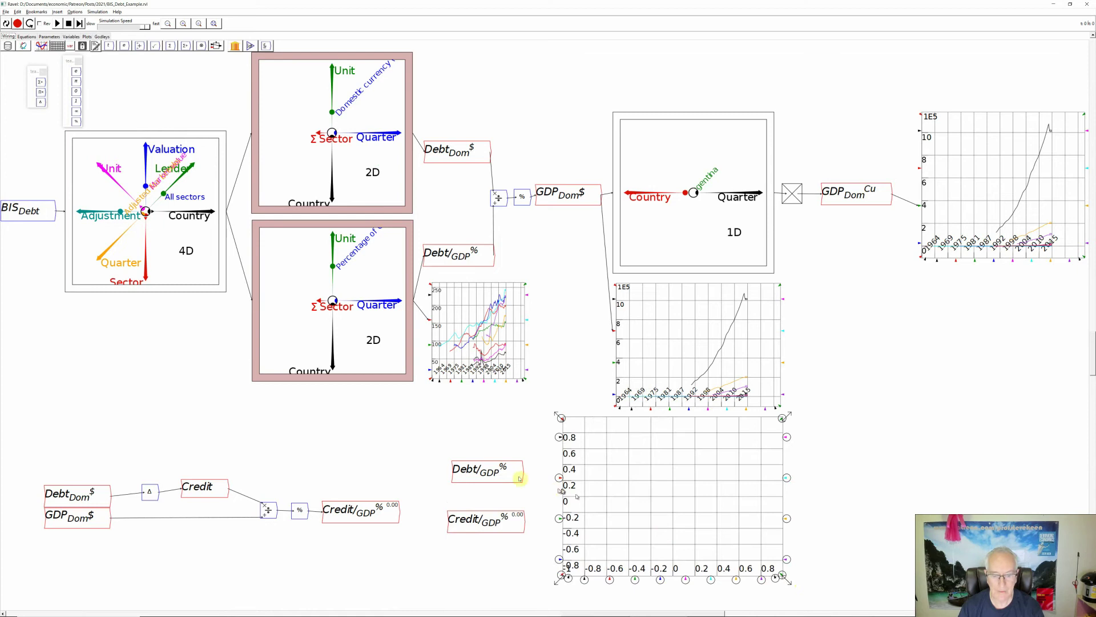
Wire the Debt/GDP^% and Credit/GDP^% copies to separate inputs of the new plot and recalculate the model.
drag(523, 473, 562, 478)
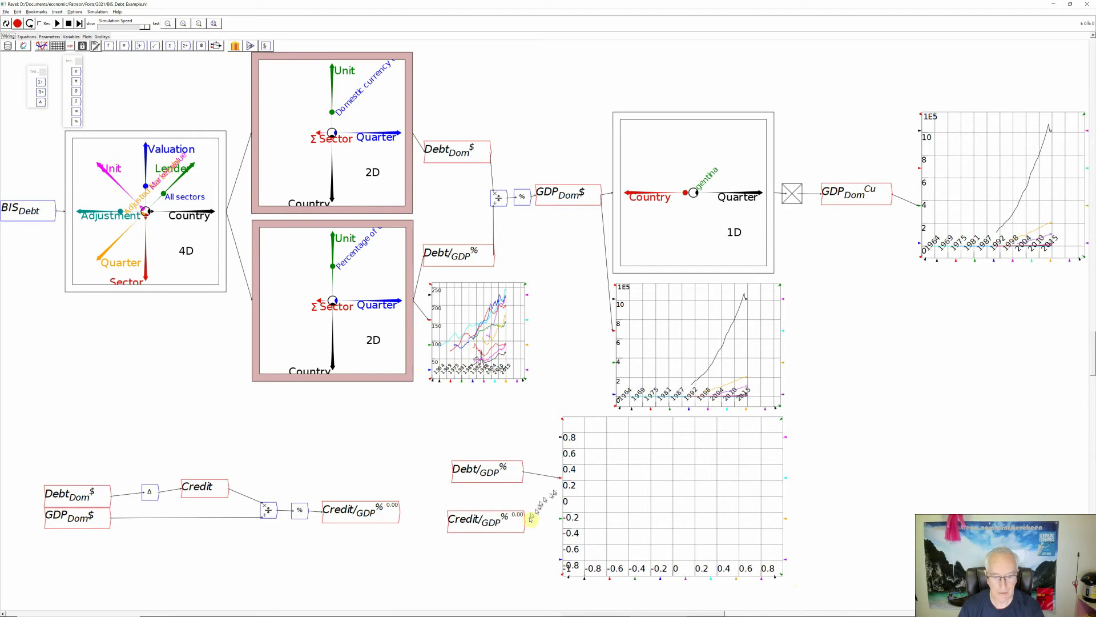
drag(523, 522, 561, 519)
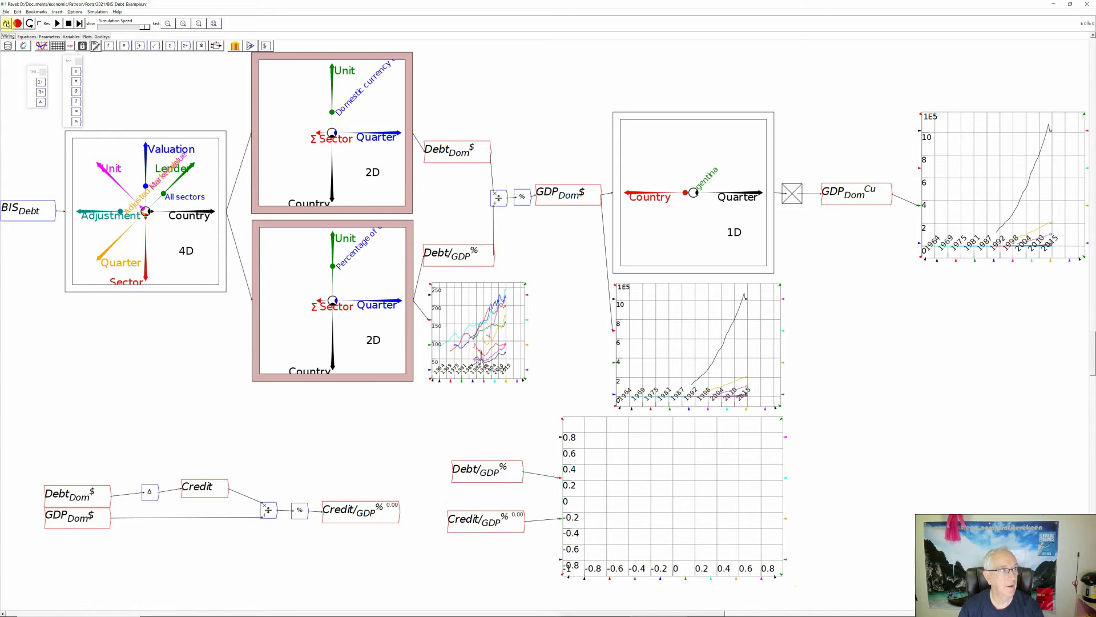
click(6, 24)
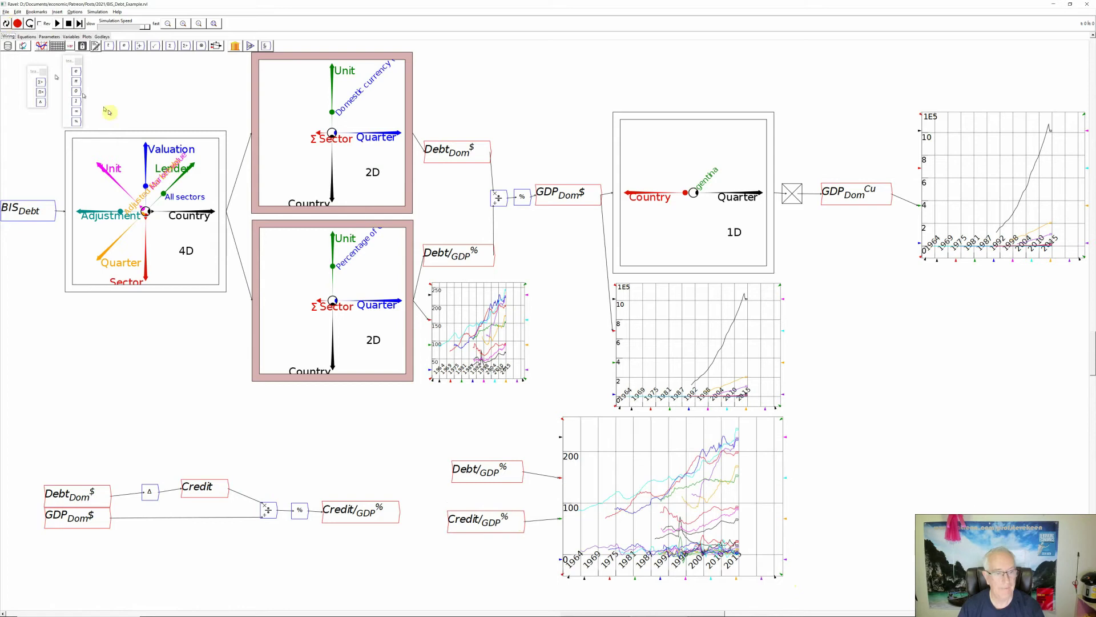
Restrict the linked Ravels' Country axis to United States, and move the Debt/GDP^% and Credit/GDP^% copies closer to the new plot.
click(334, 311)
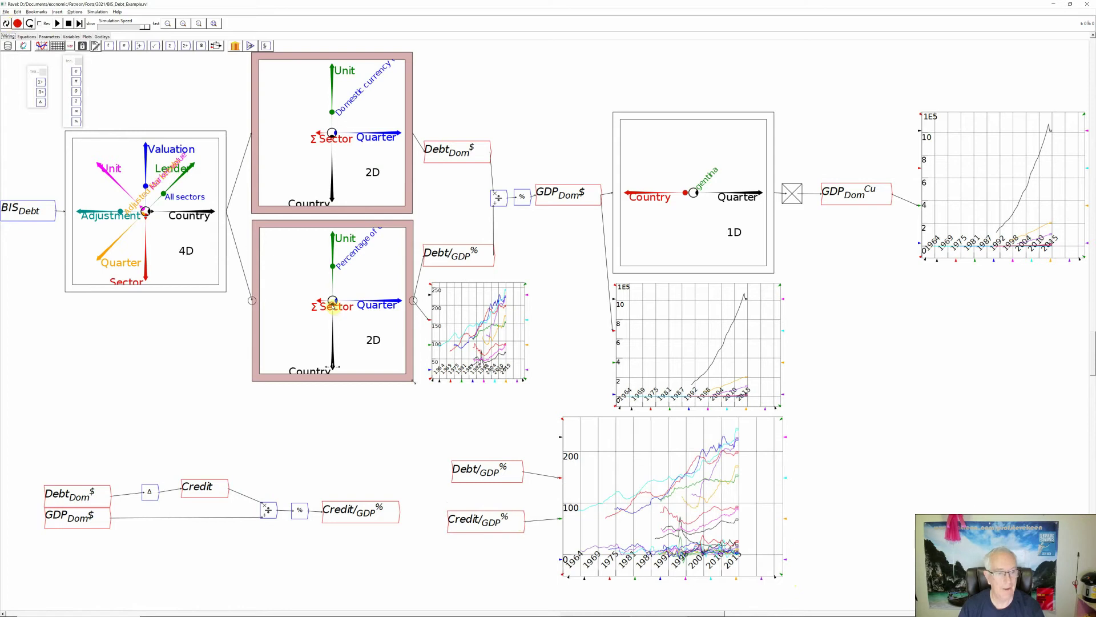
click(335, 374)
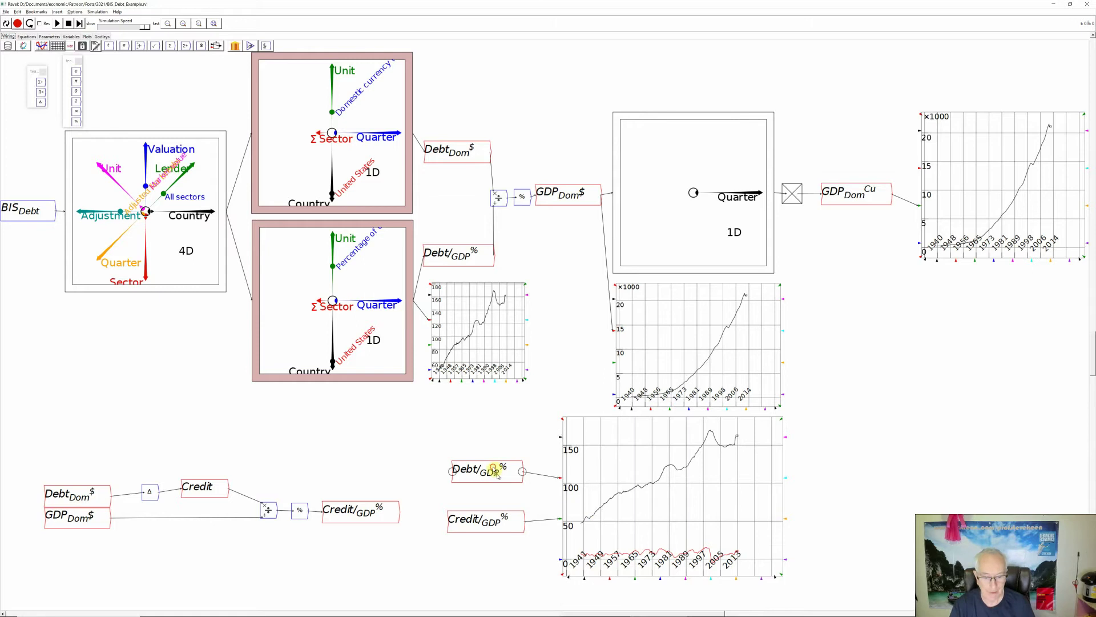
drag(496, 472, 521, 479)
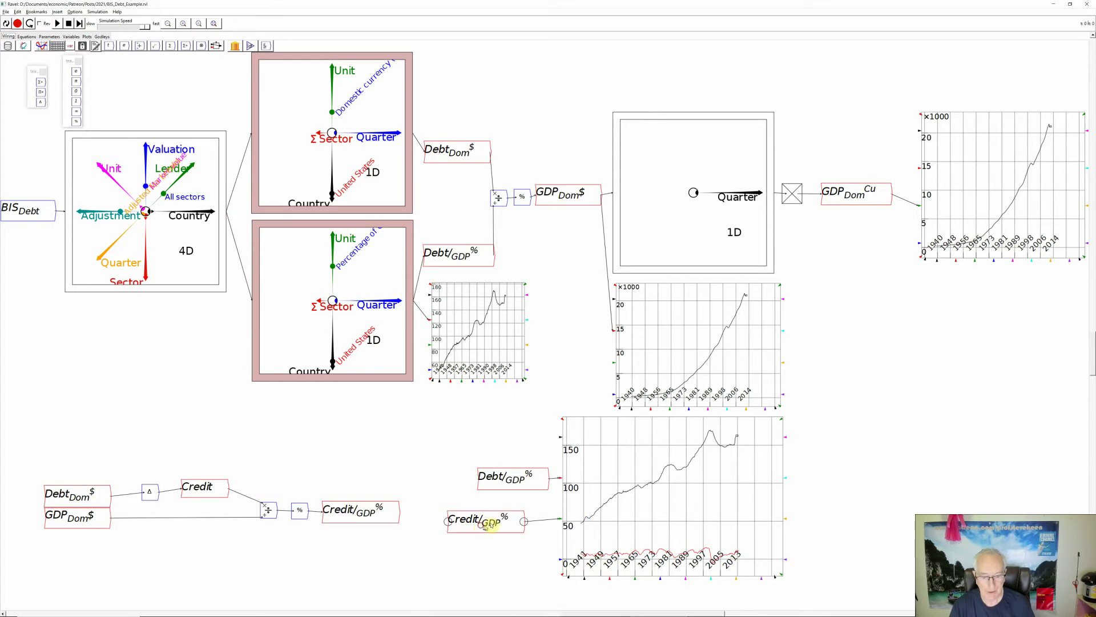
drag(481, 524, 509, 524)
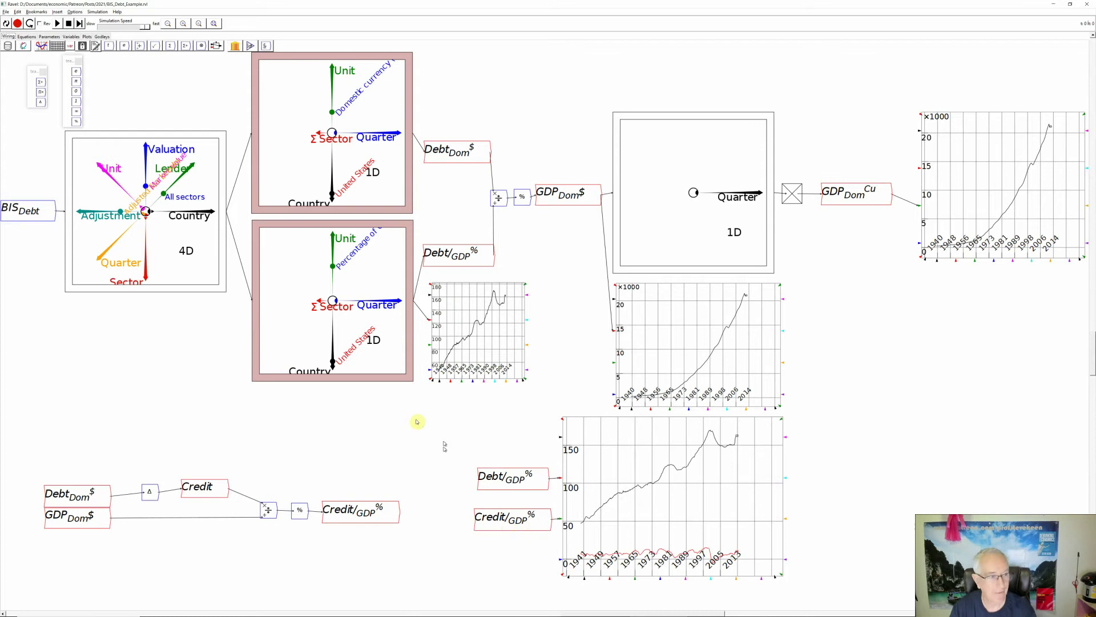
Review the equations generated for the model and return to the wiring canvas.
click(25, 37)
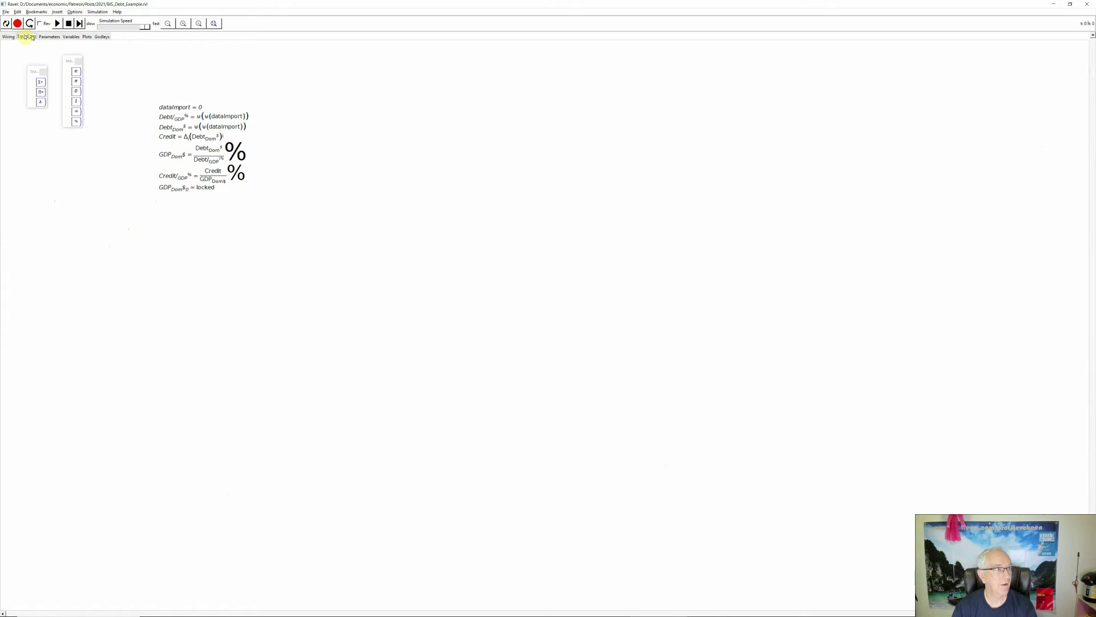
click(8, 36)
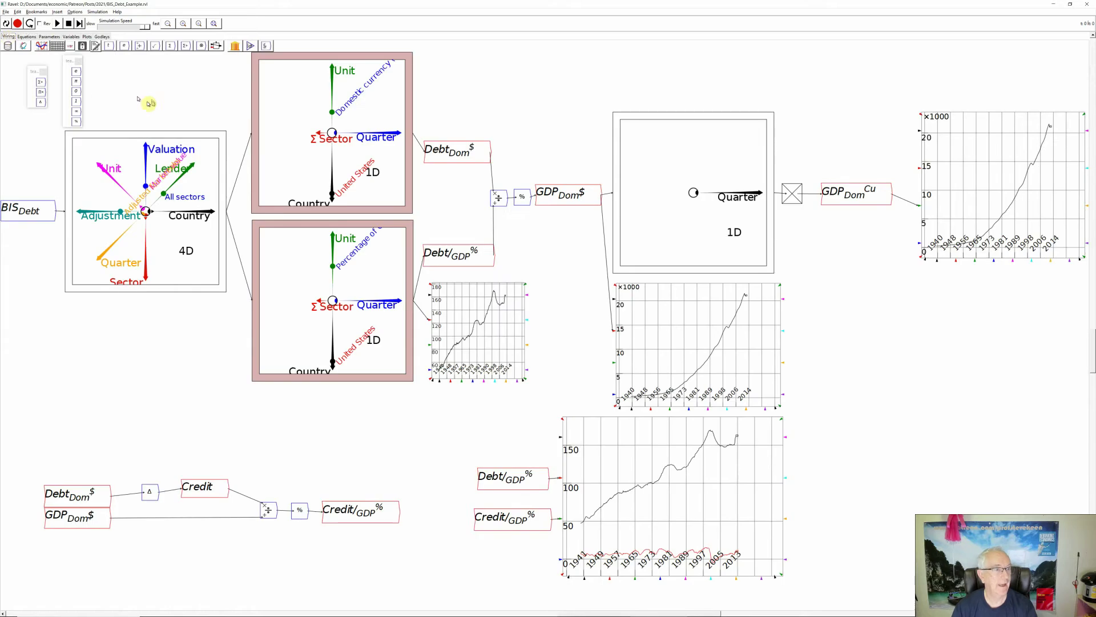
Title the new plot "Debt & Credit", with X label "Date" and Y label "% of GDP".
right_click(588, 430)
click(604, 460)
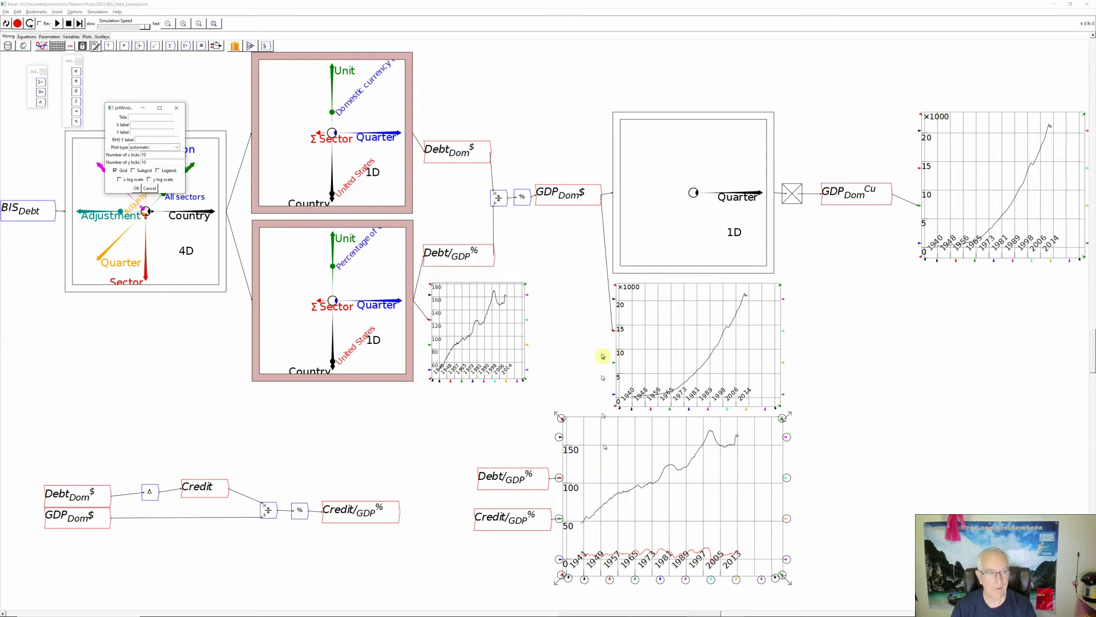
drag(131, 107, 814, 313)
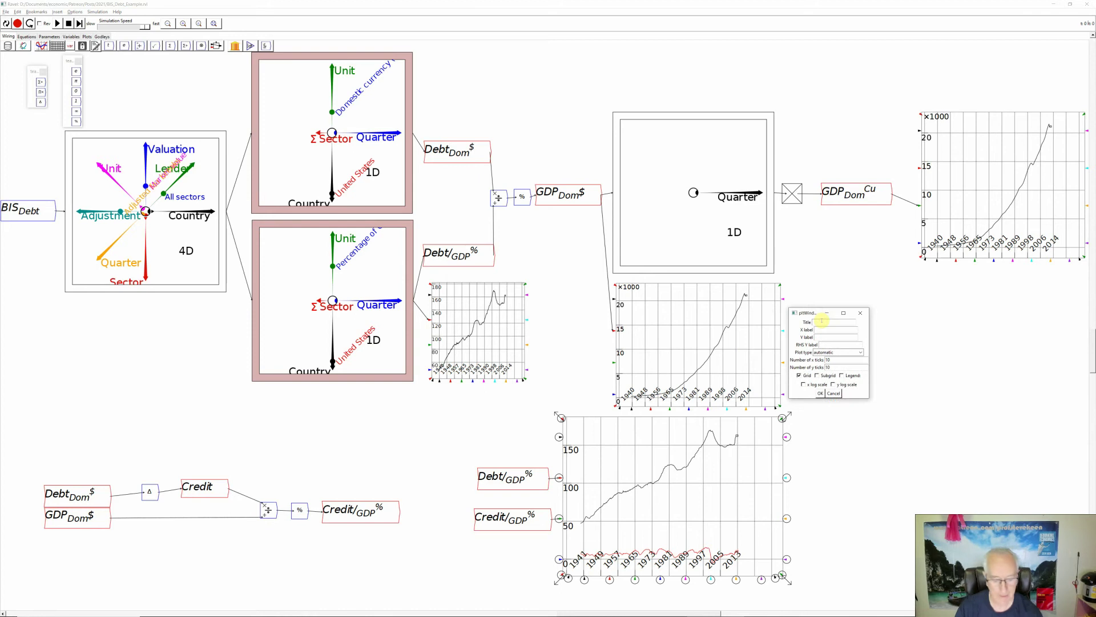
text(DP)
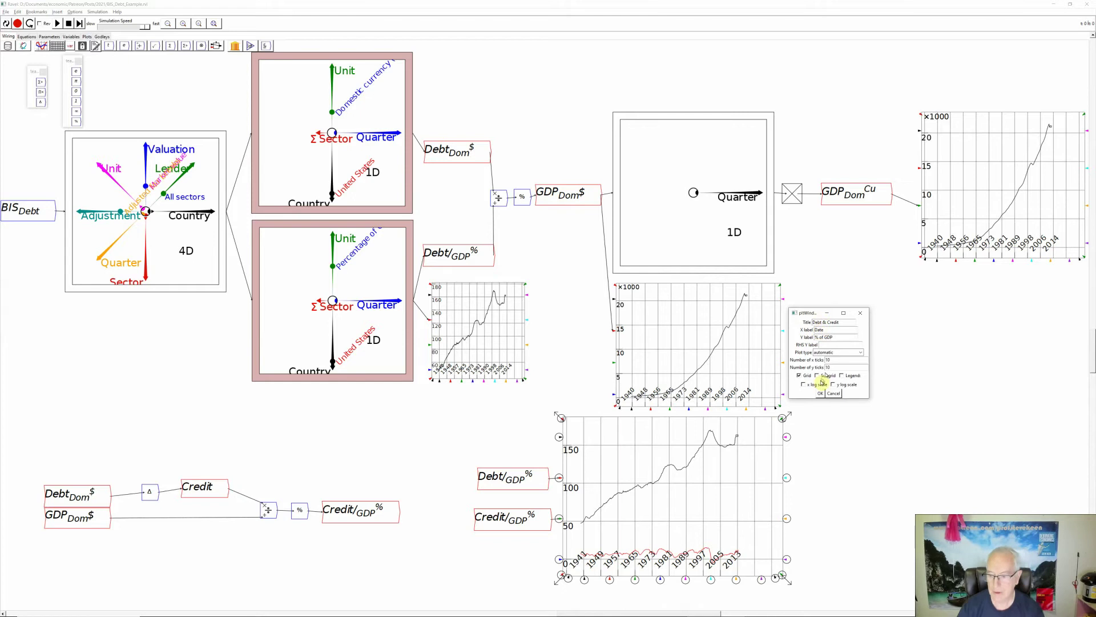
click(821, 394)
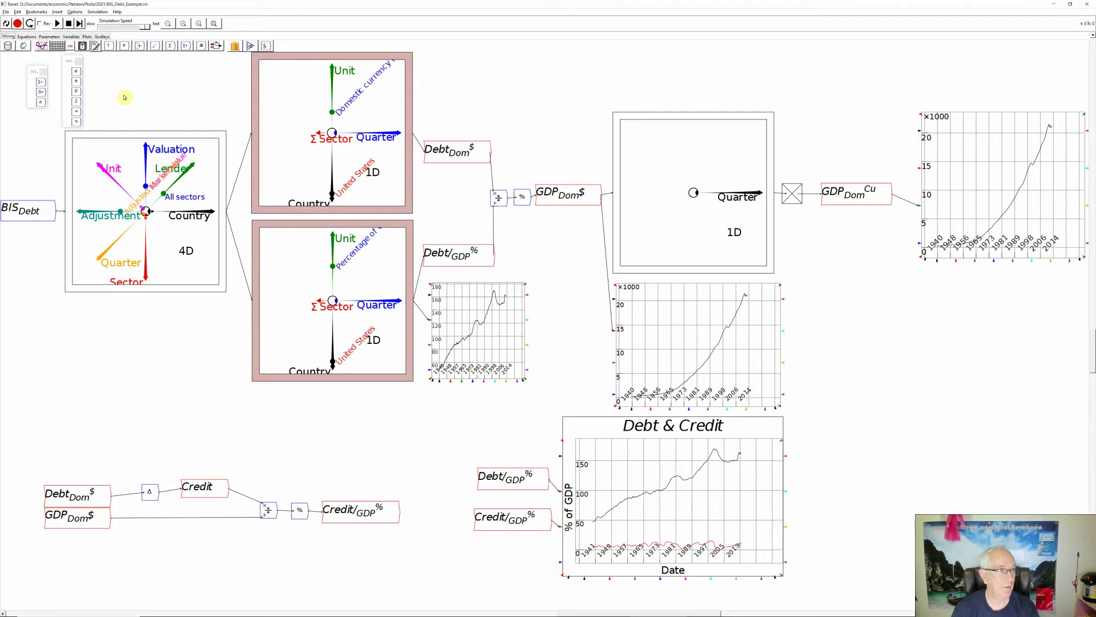
Remove the three untitled plots from the Plots view and move the Debt & Credit plot to the upper-left area of the page.
click(86, 36)
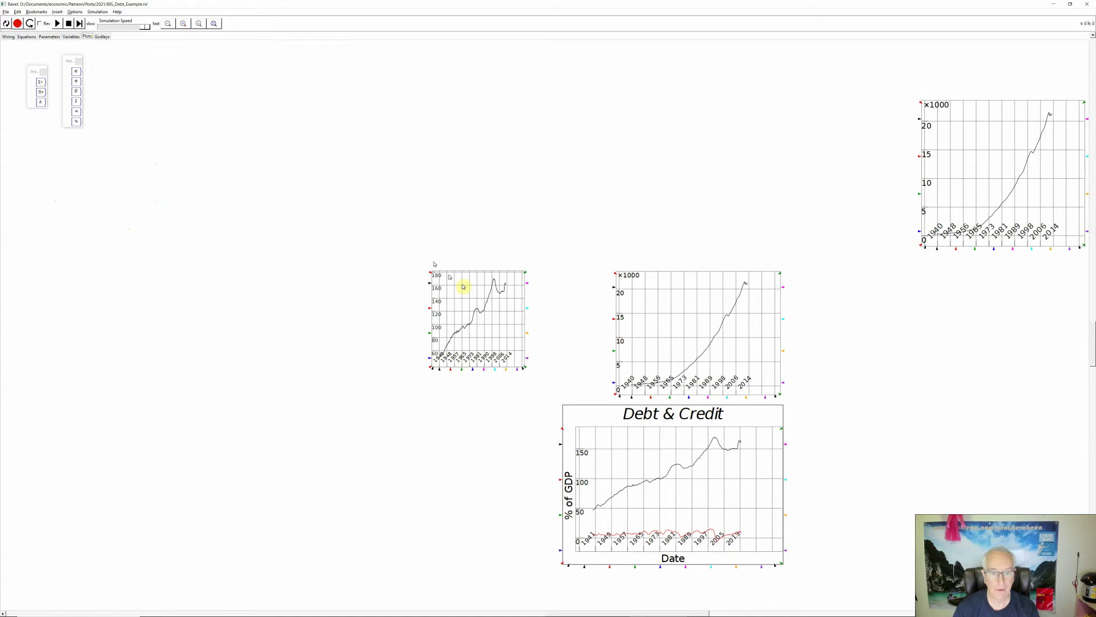
click(431, 299)
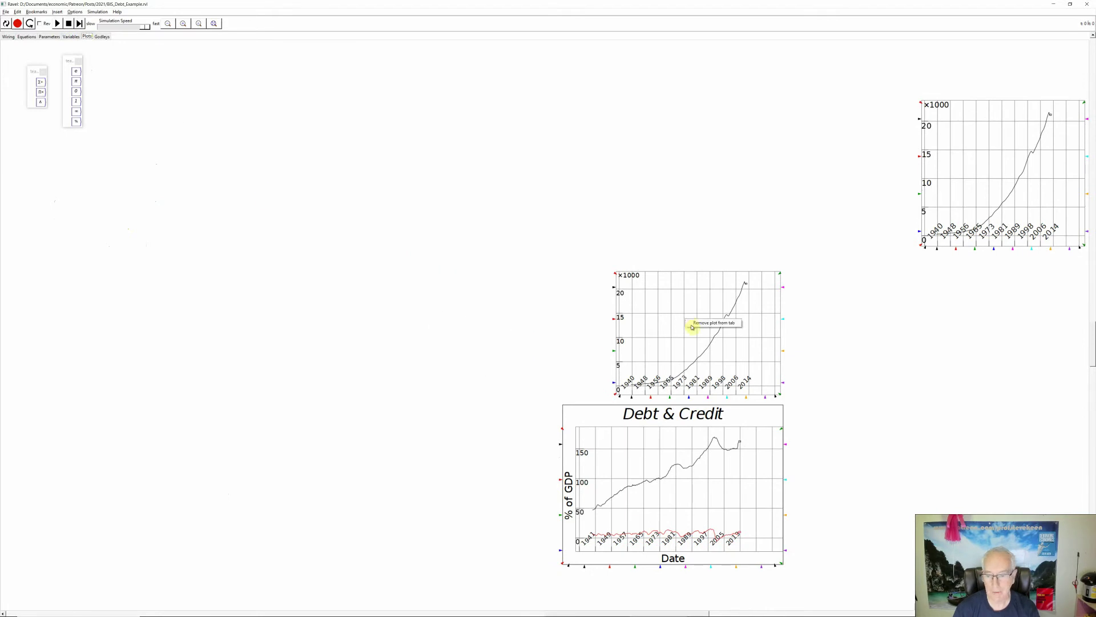
click(693, 327)
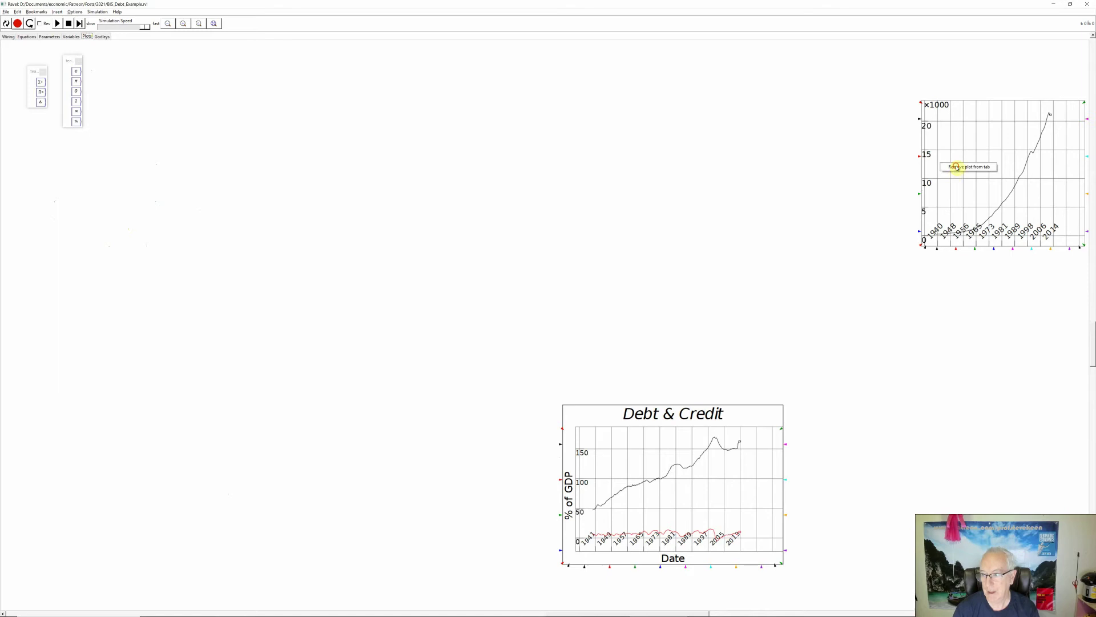
click(957, 167)
drag(689, 483, 276, 148)
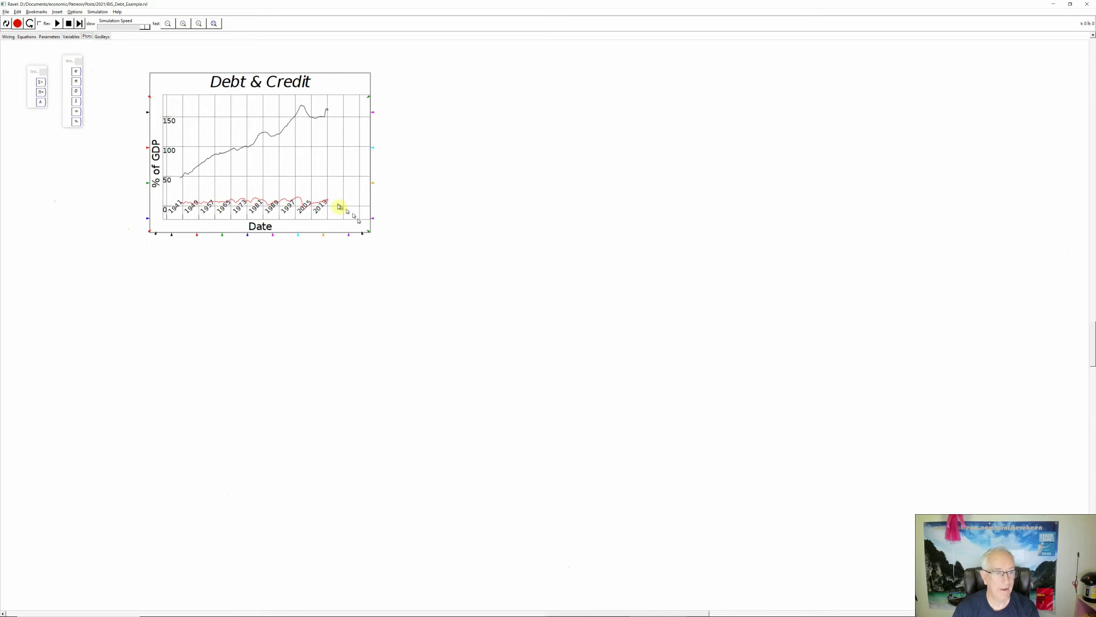
Thicken the pens of the black debt and red credit lines in the Debt & Credit plot and check it in the Plots view.
click(4, 37)
right_click(608, 438)
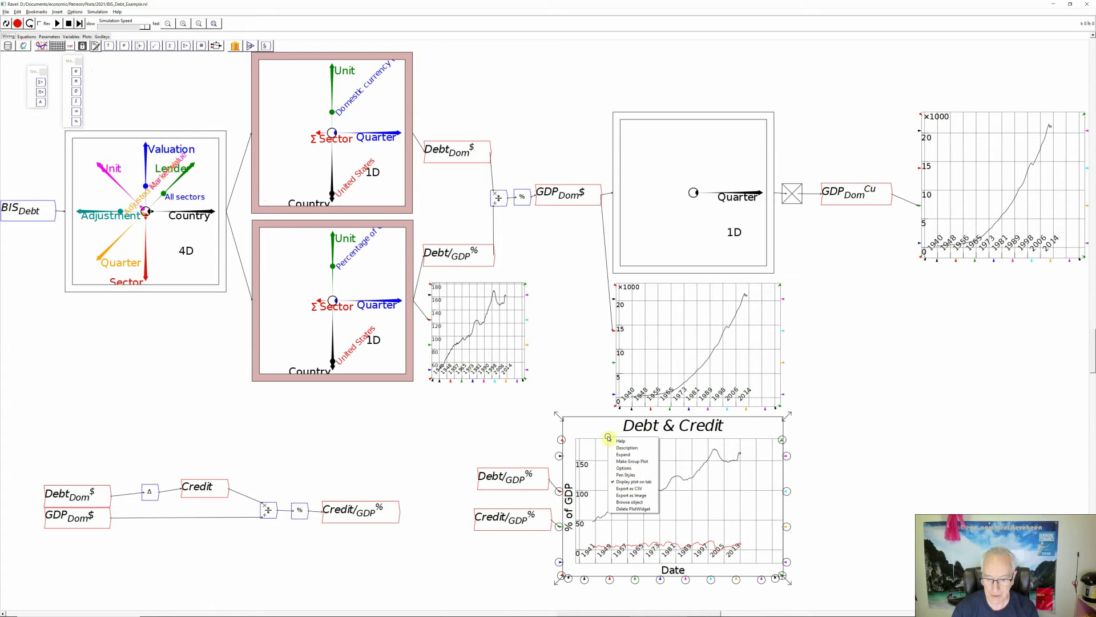
click(628, 475)
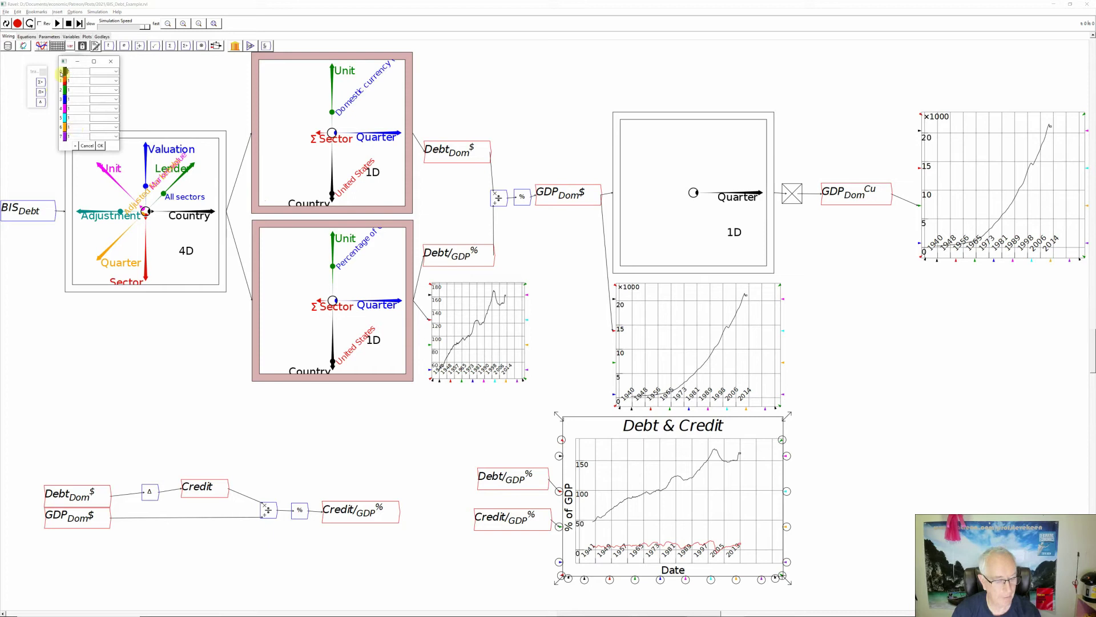
key(Tab)
click(77, 71)
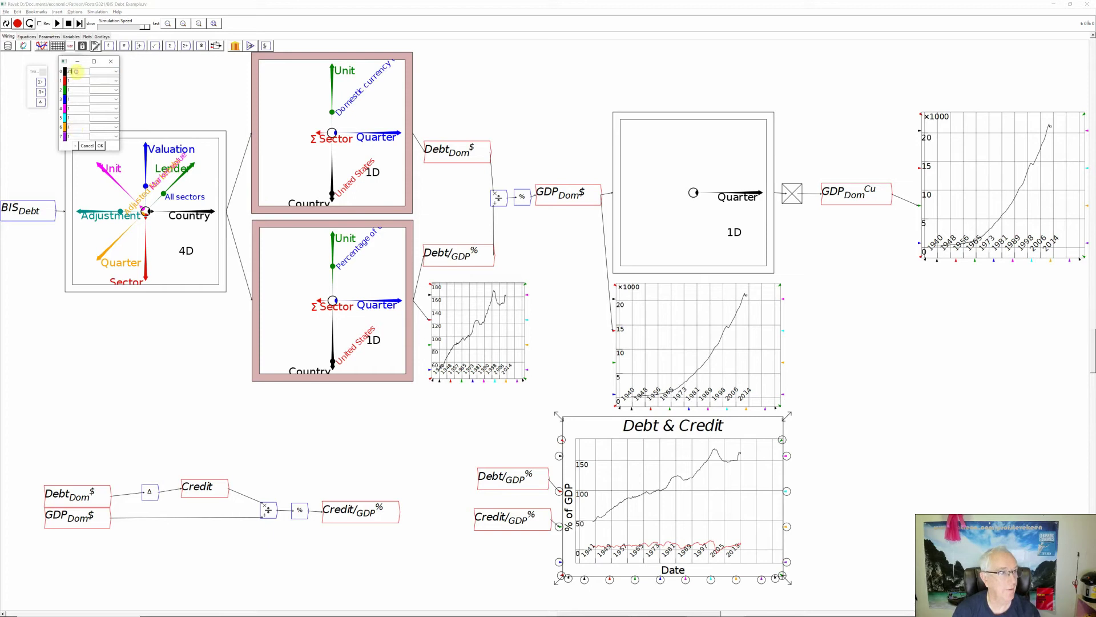
key(Tab)
key(Tab)
text(4)
click(100, 145)
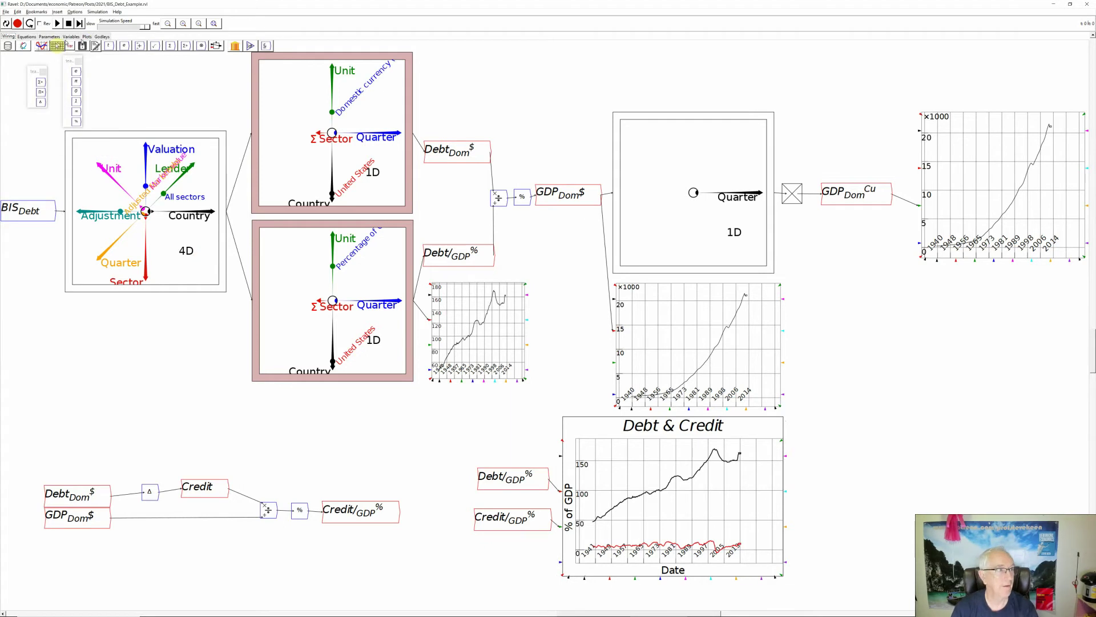
click(87, 36)
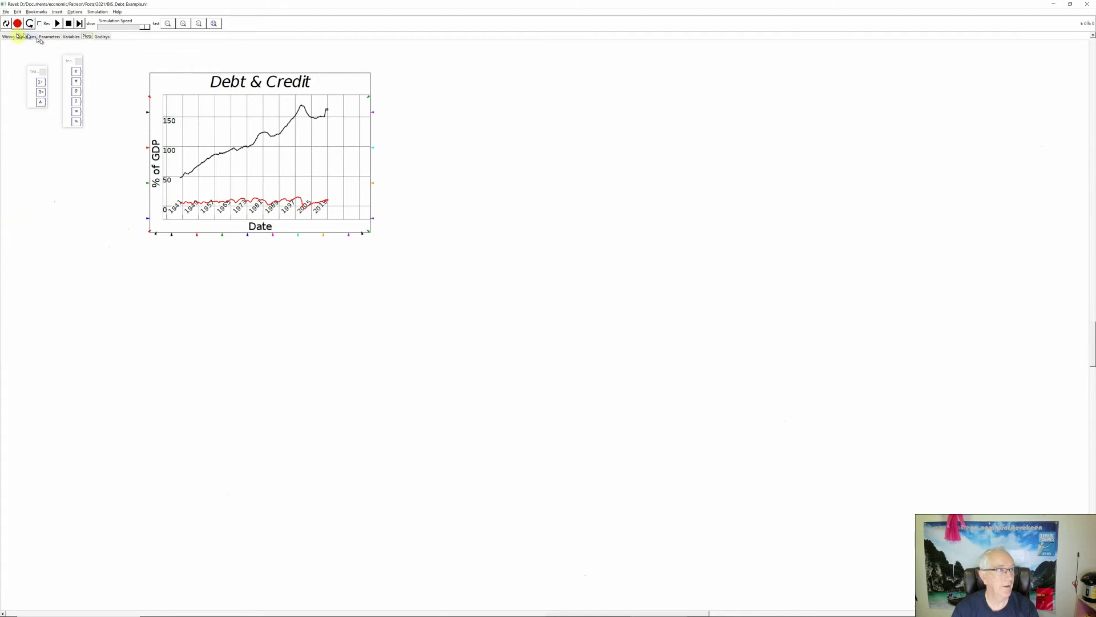
Return to the wiring canvas and change the linked Ravels' Country selection to Thailand, passing through United Kingdom and Turkey.
click(8, 36)
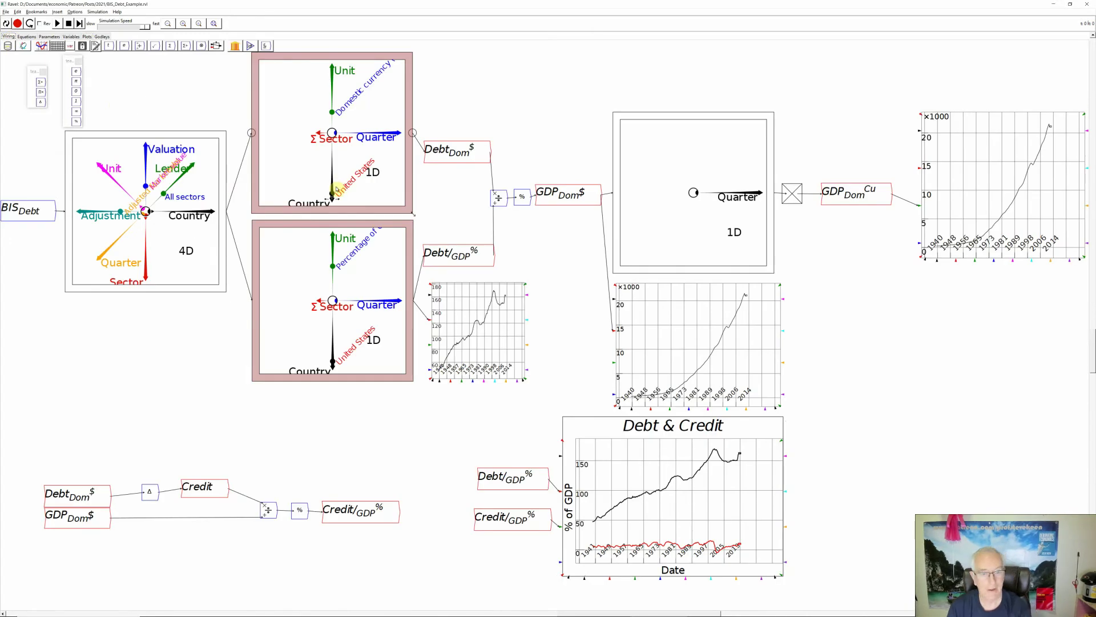
key(Left)
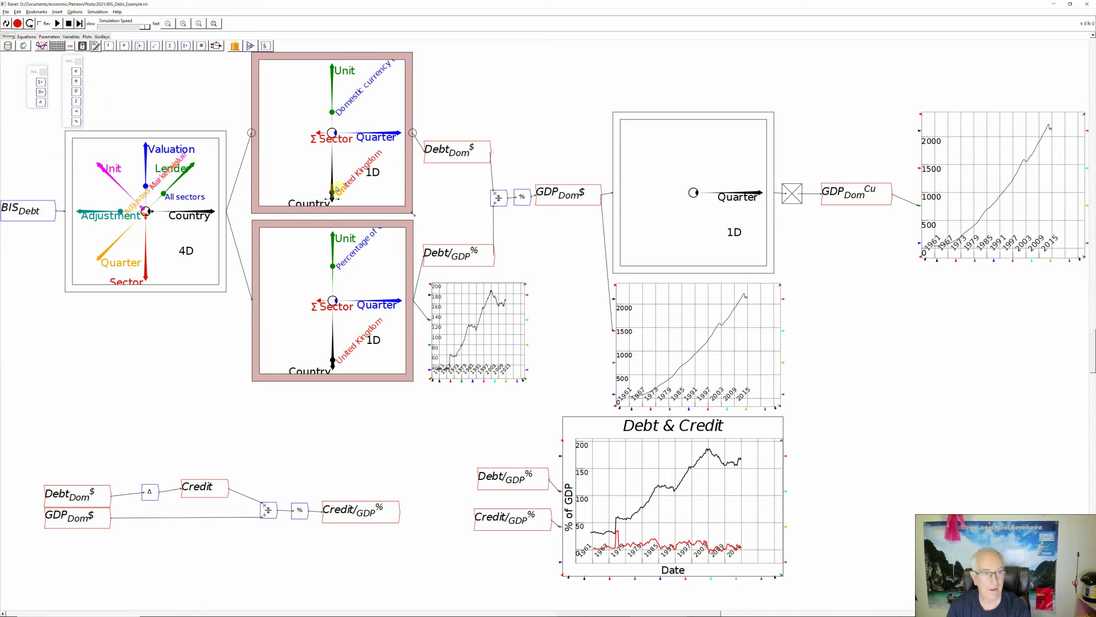
key(Left)
key(Left)
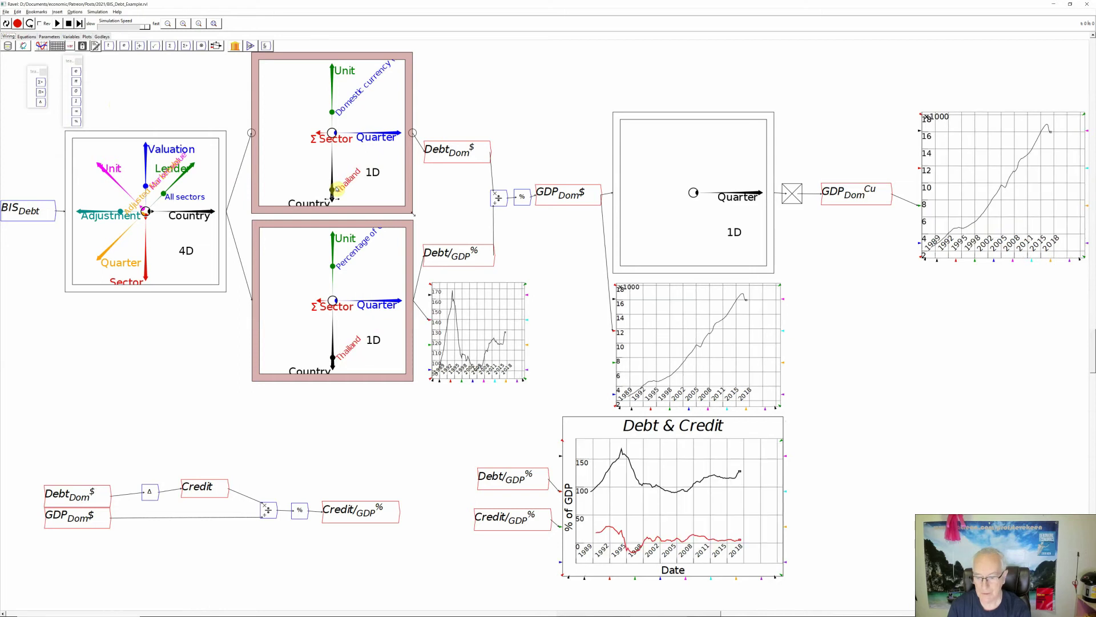
key(Right)
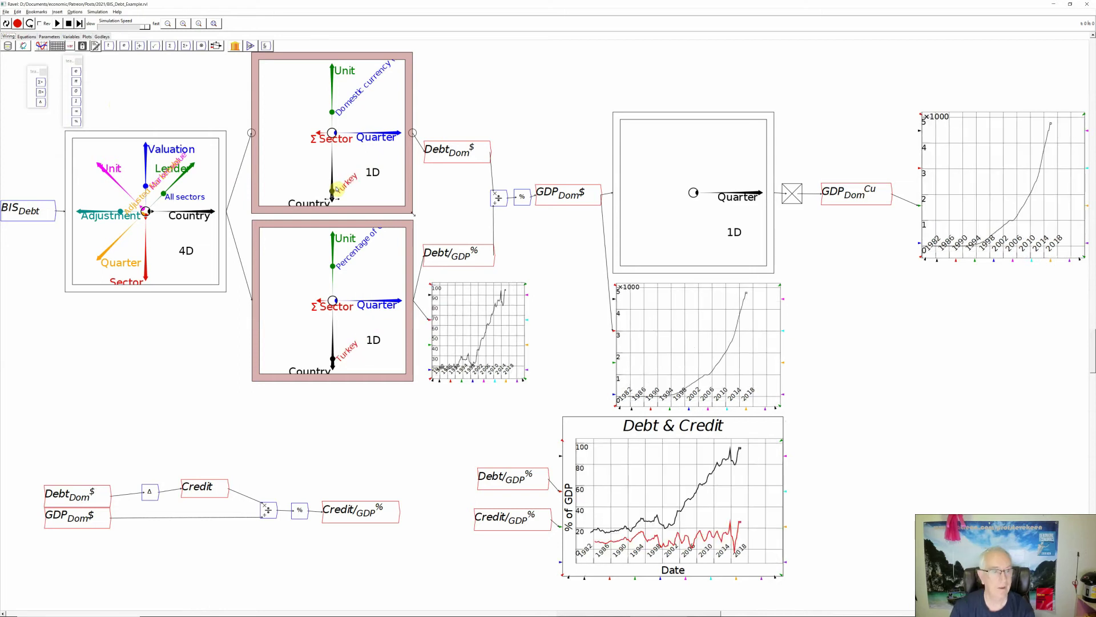
key(Left)
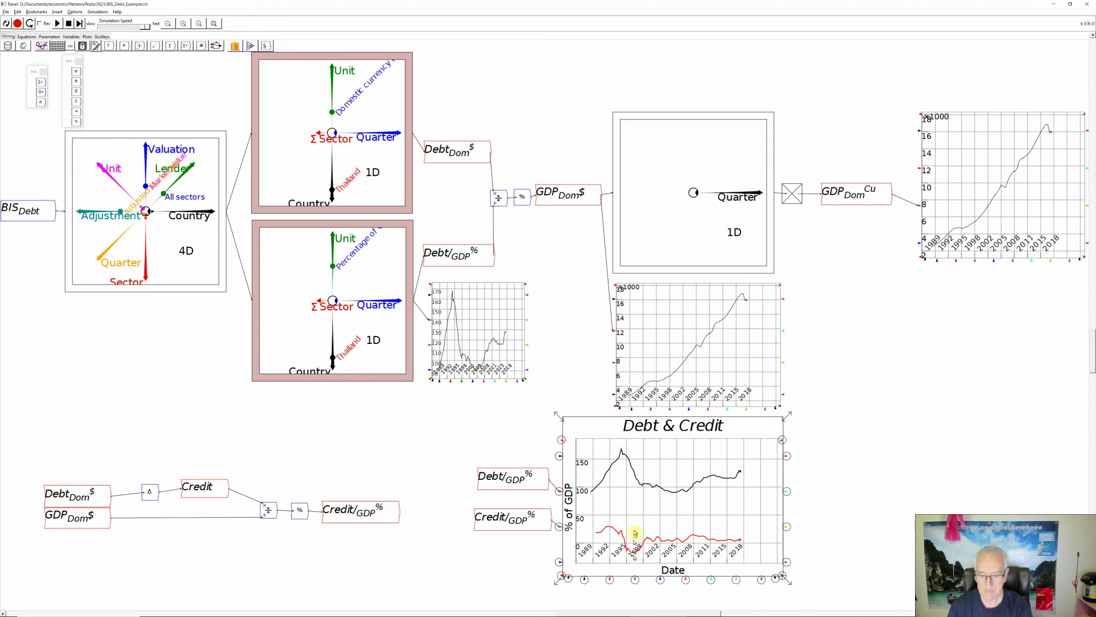
Move the Credit/GDP% and Debt/GDP% variables slightly lower so they line up with their inputs on the Debt & Credit plot.
drag(534, 520, 536, 531)
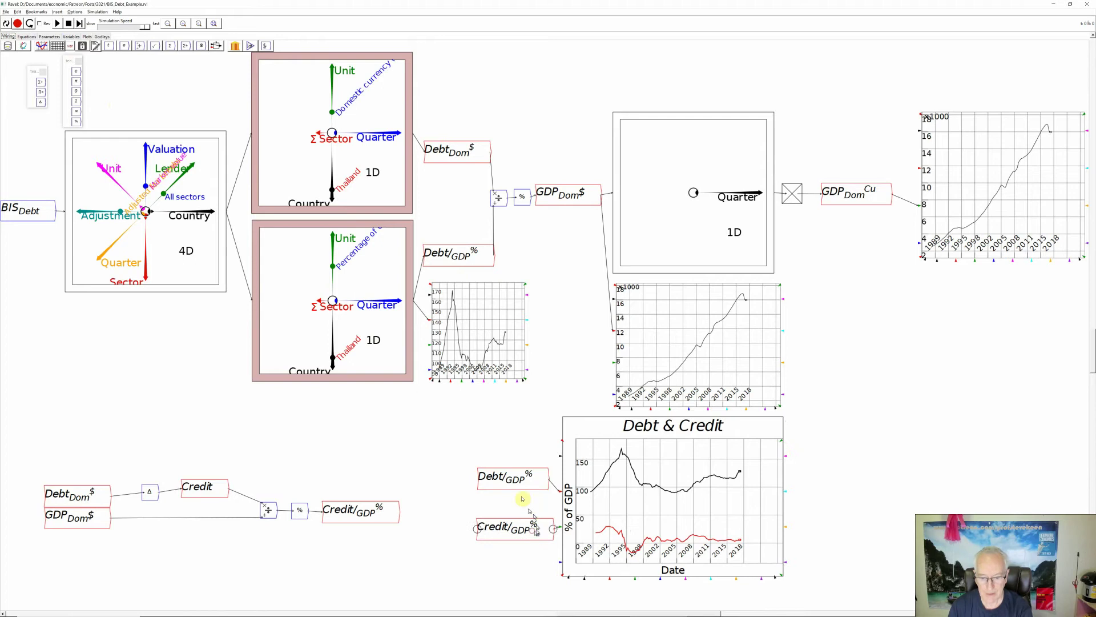
drag(521, 490, 521, 501)
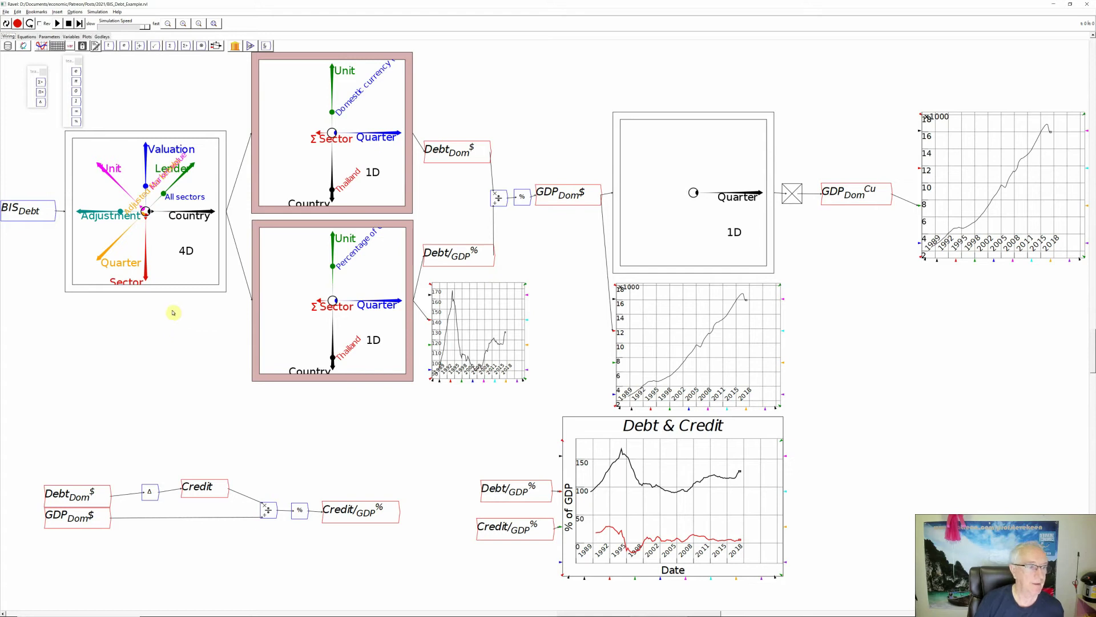
Examine the model canvas at several zoom levels, from its original size to an overview of the whole model.
click(202, 24)
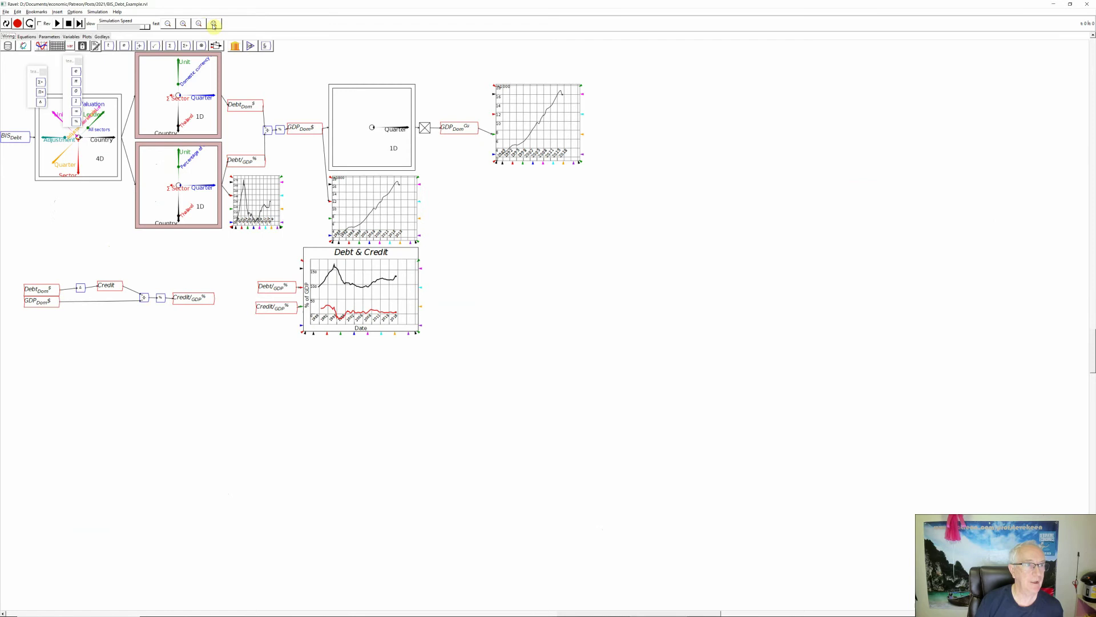
click(213, 24)
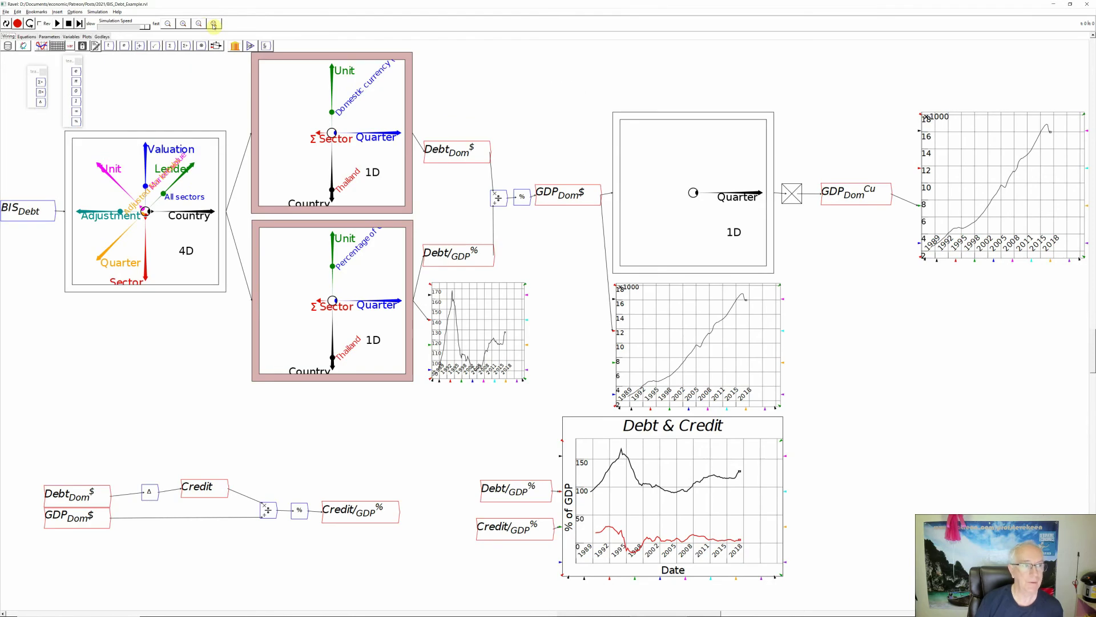
click(199, 24)
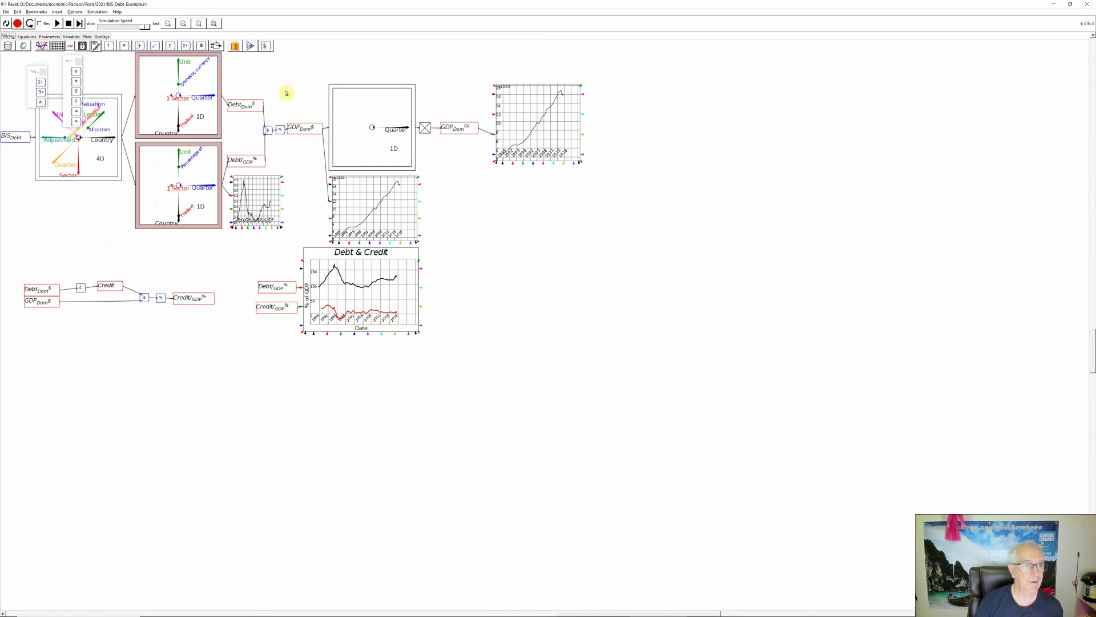
scroll(287, 93, up, 3)
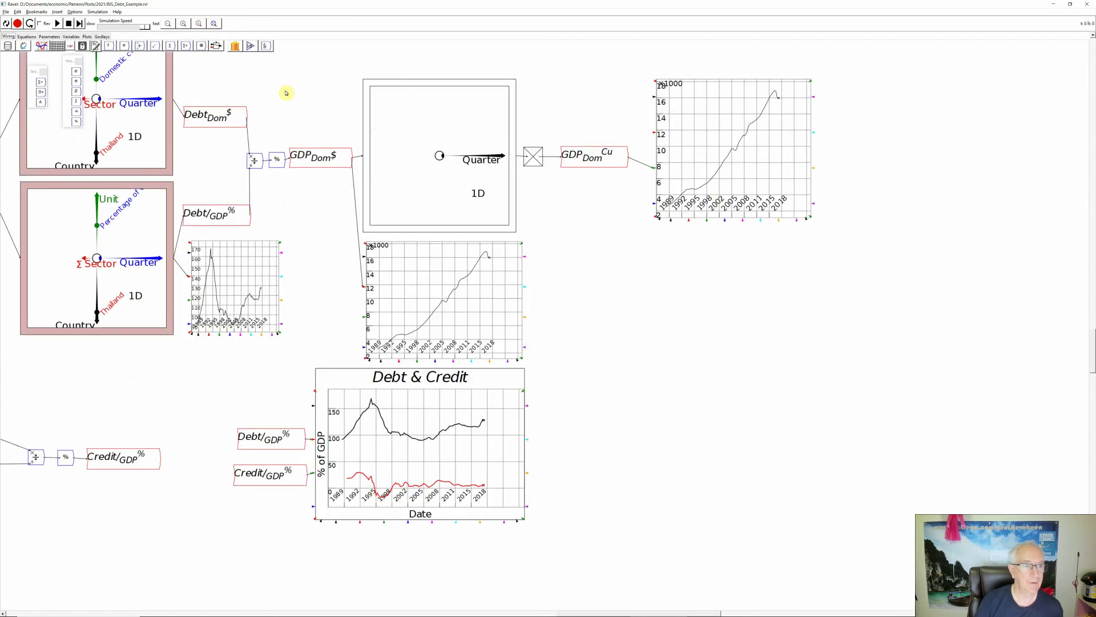
scroll(287, 93, down, 1)
scroll(287, 93, down, 3)
scroll(287, 93, up, 3)
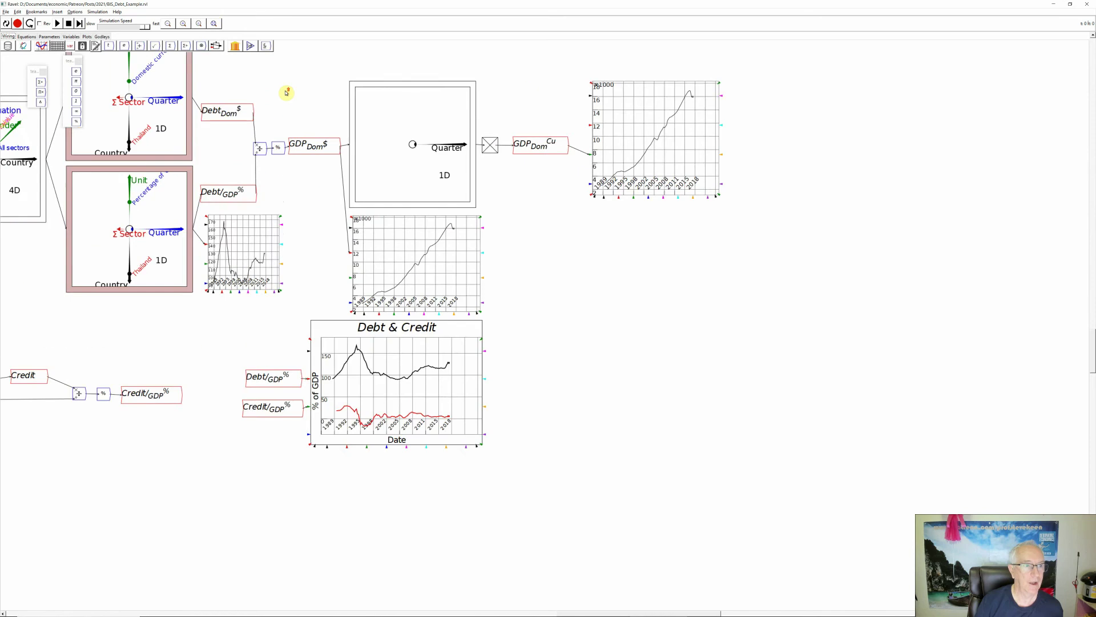
scroll(286, 92, down, 2)
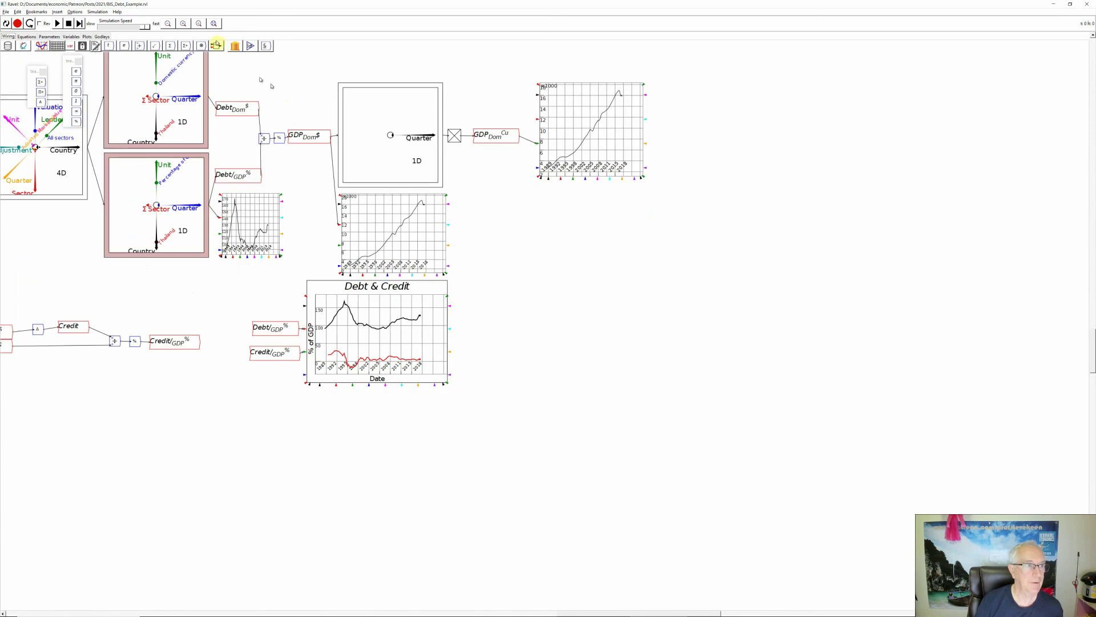
click(183, 22)
click(168, 23)
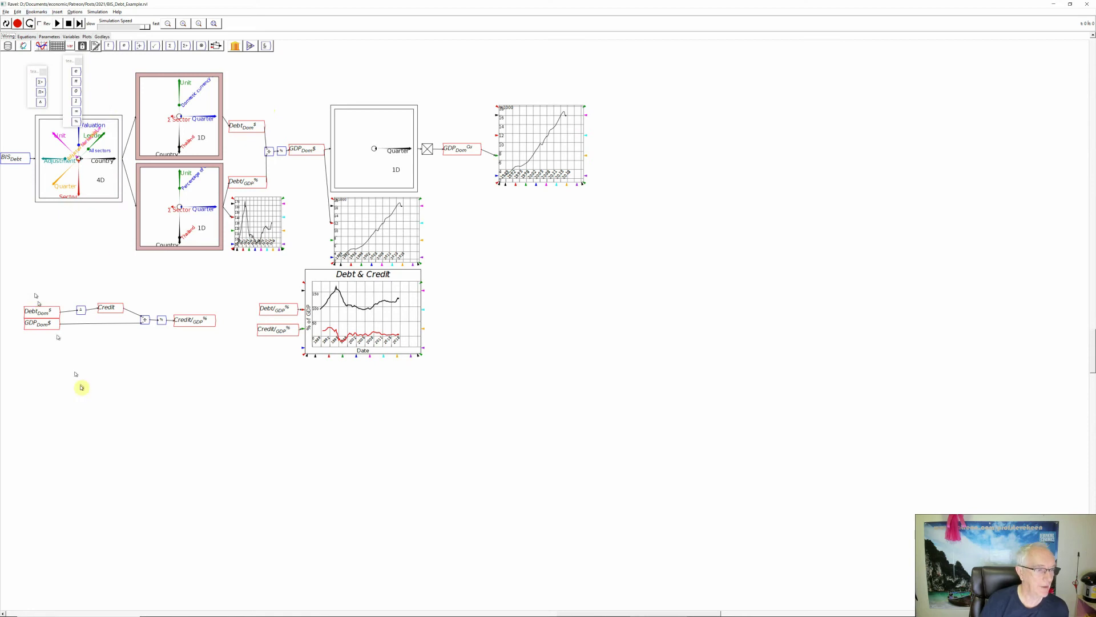
Move the floating operator palettes clear of the credit calculations and bookmark this canvas position as "Calcs".
drag(102, 417, 87, 194)
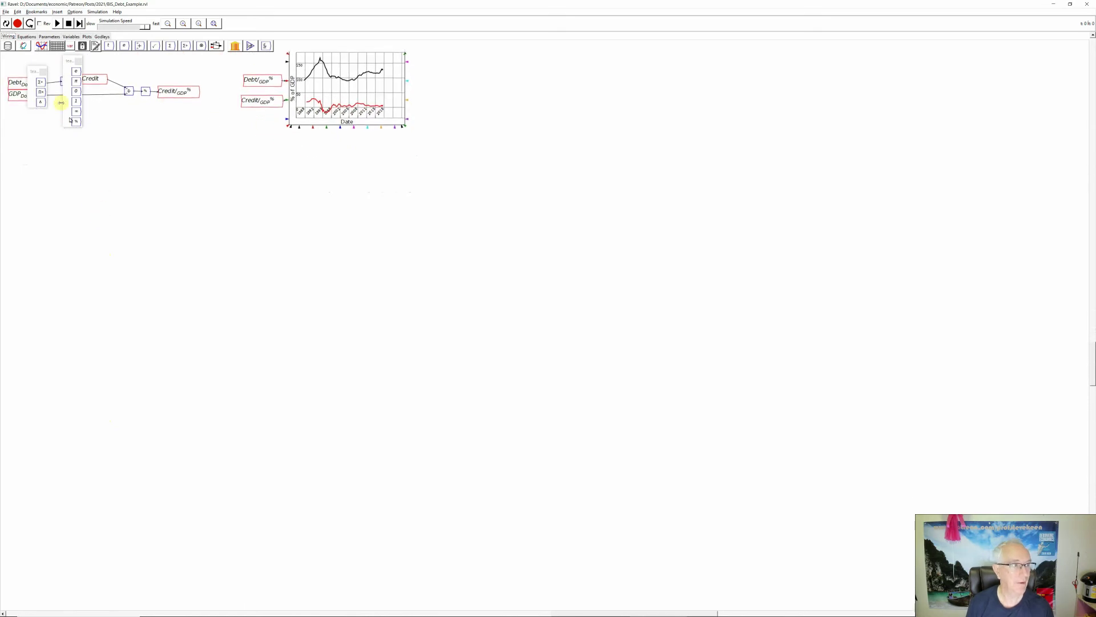
drag(35, 72, 90, 132)
click(45, 12)
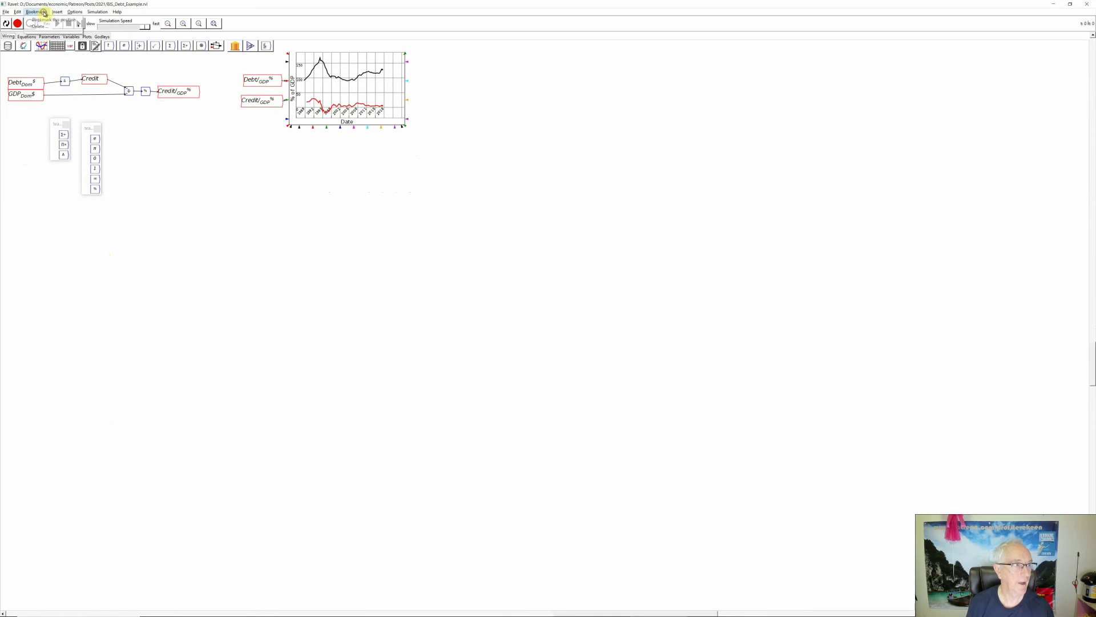
click(50, 22)
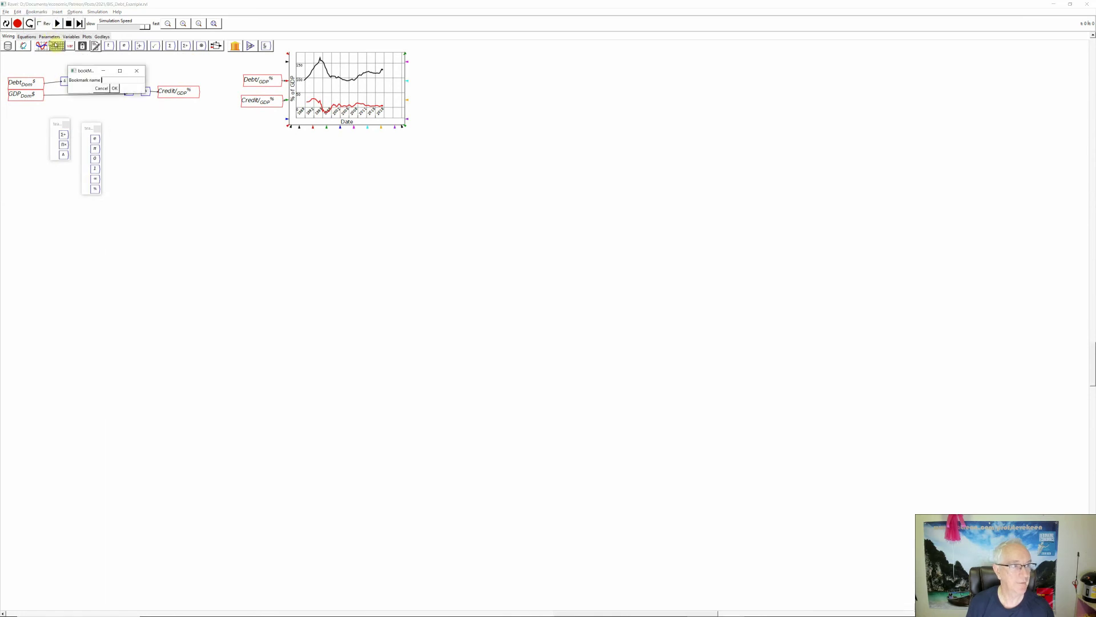
text(Cals)
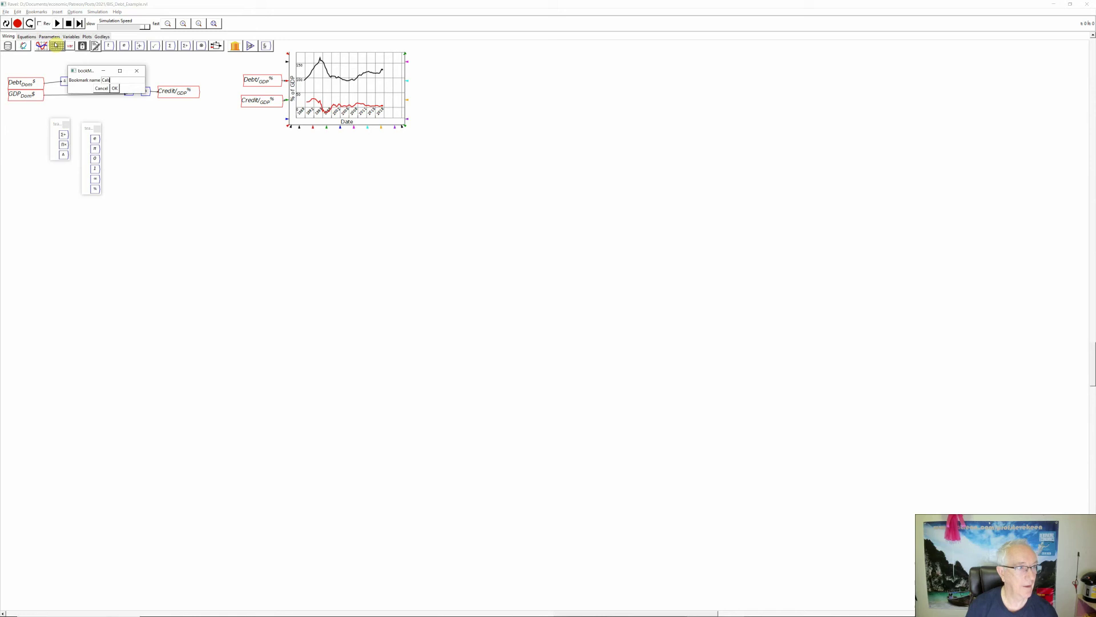
click(116, 89)
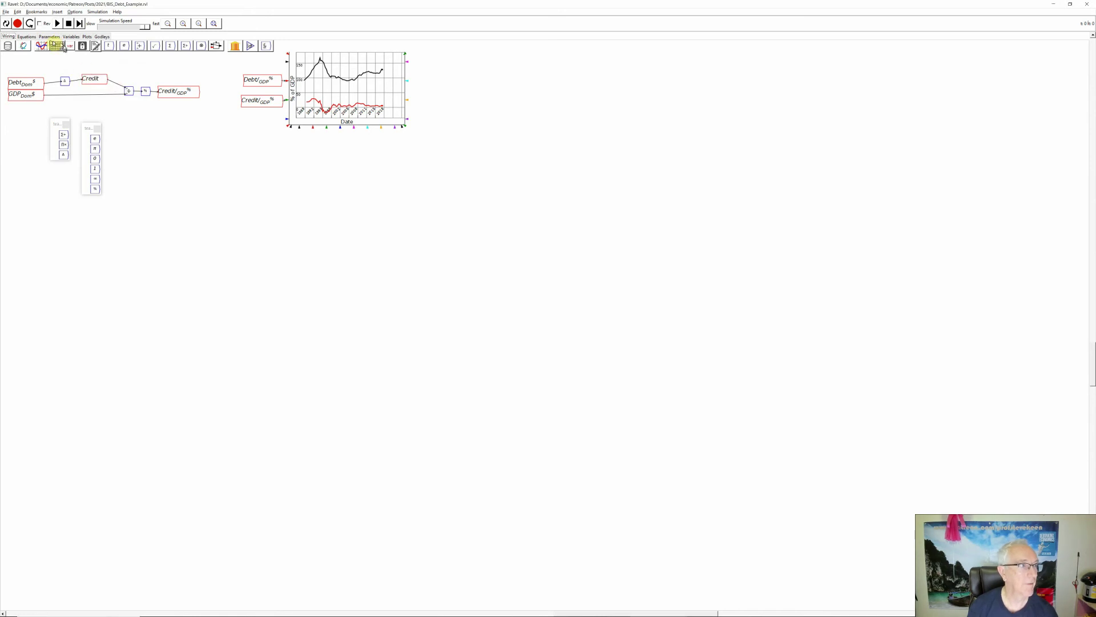
Show the whole model and go back to the "Calcs" bookmark to test it.
click(198, 24)
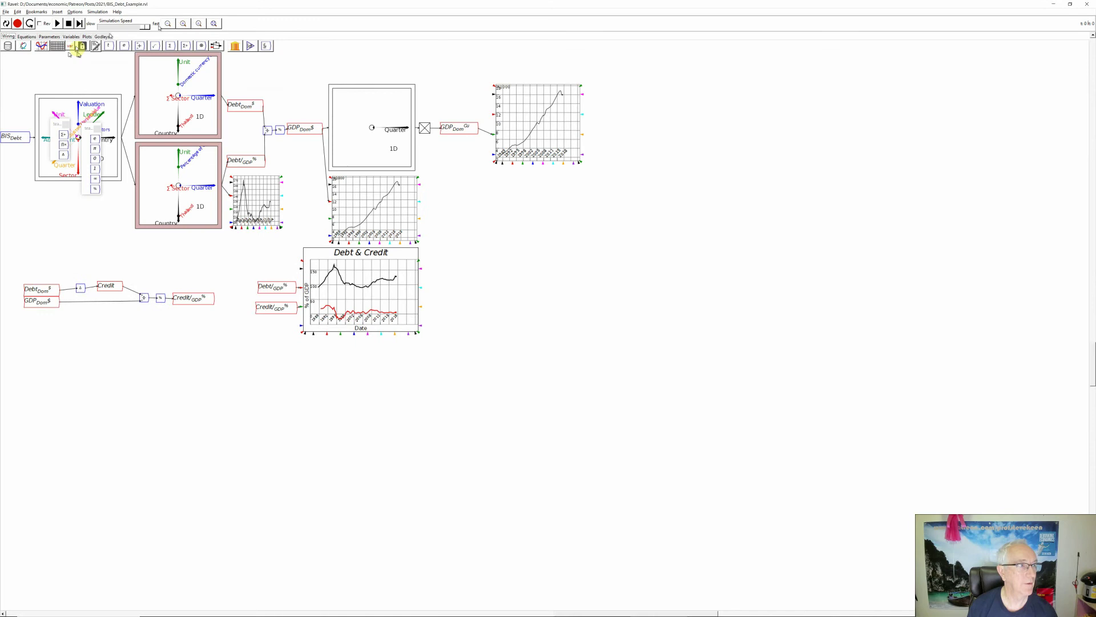
click(35, 12)
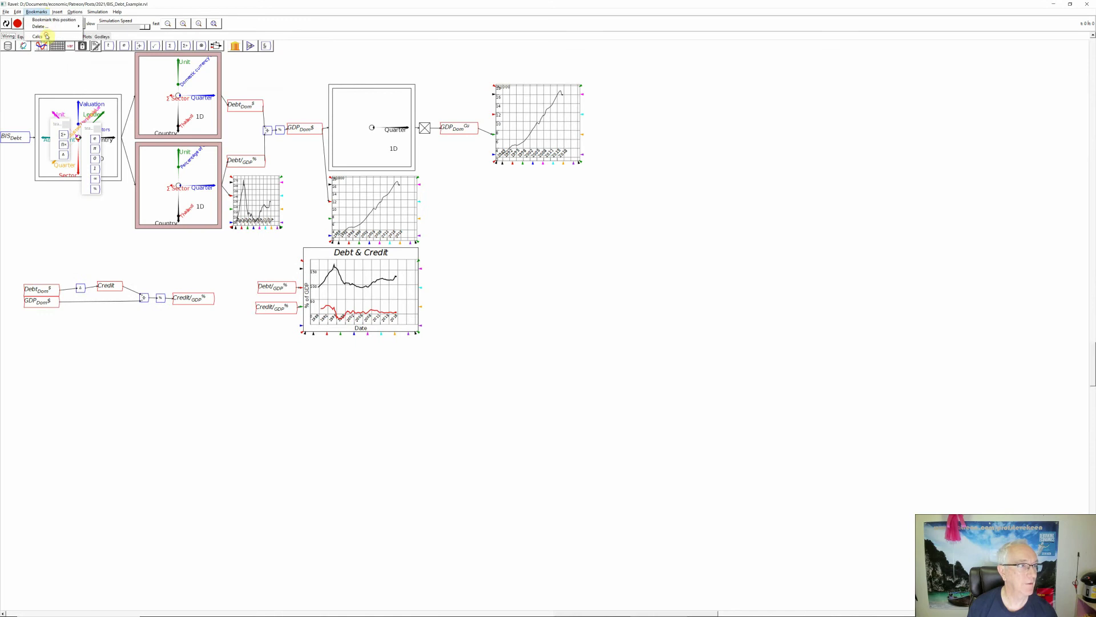
click(40, 36)
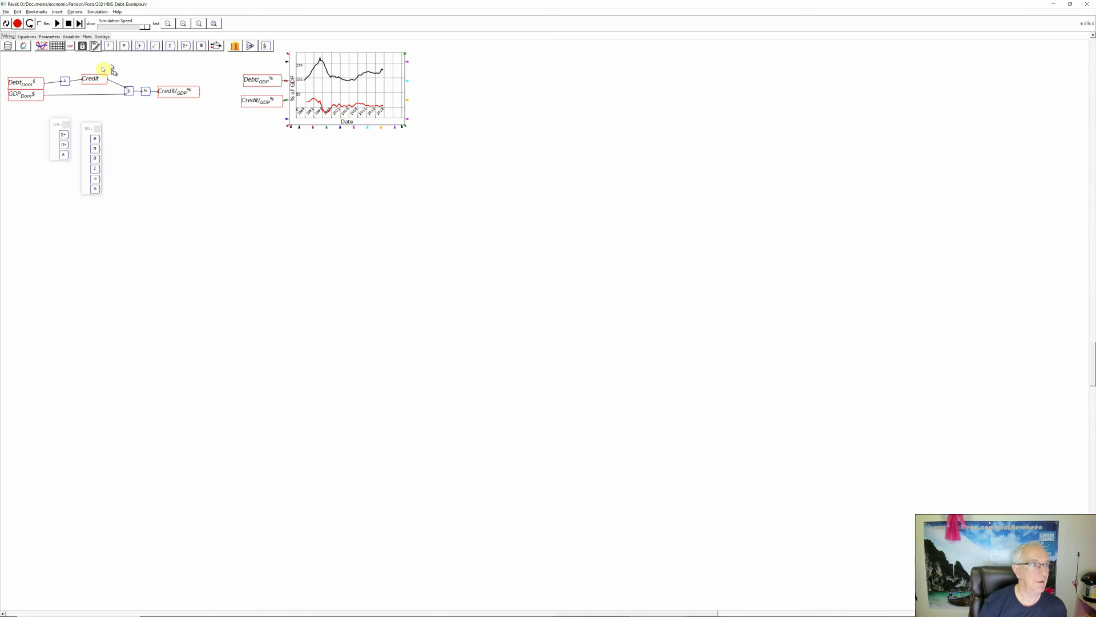
Export the whole canvas at full view as the SVG file BIS_Debt_Example in the 2021 folder.
click(213, 24)
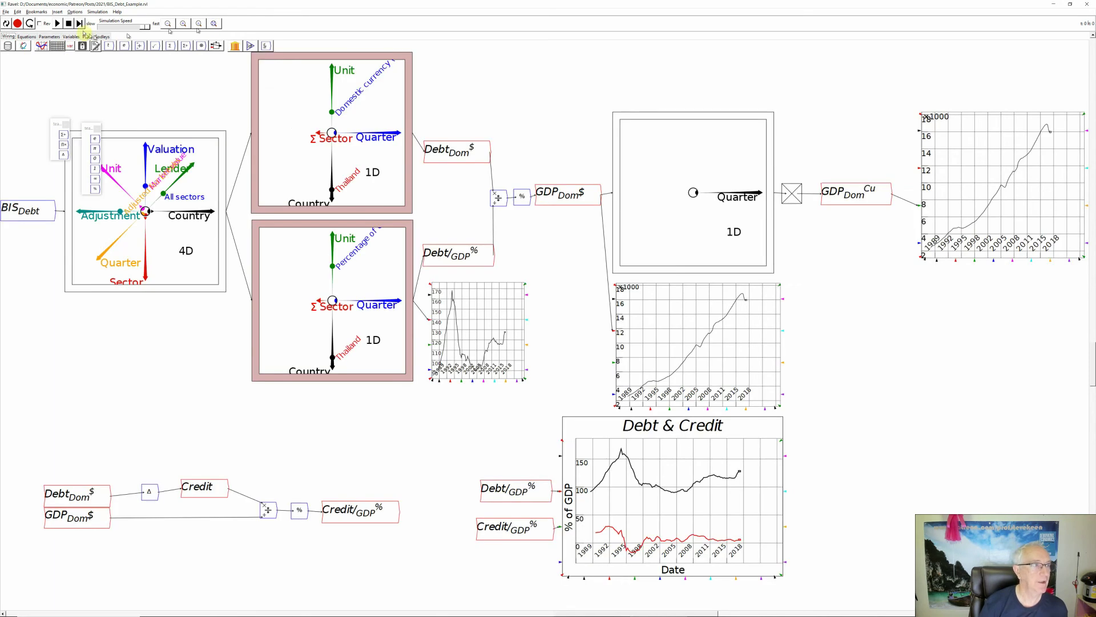
click(5, 12)
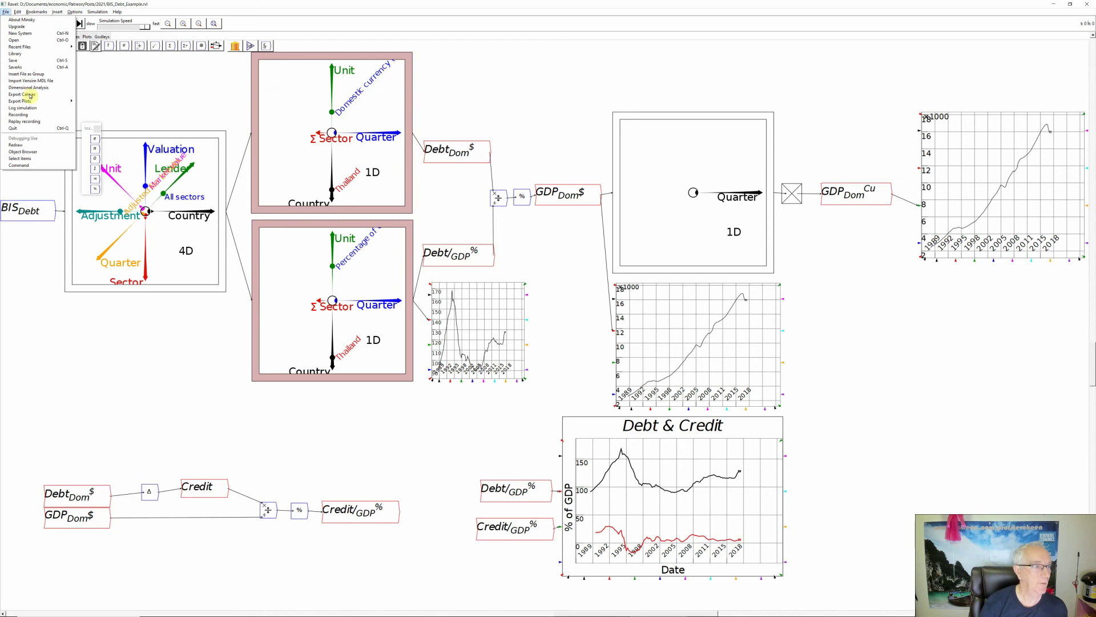
click(30, 95)
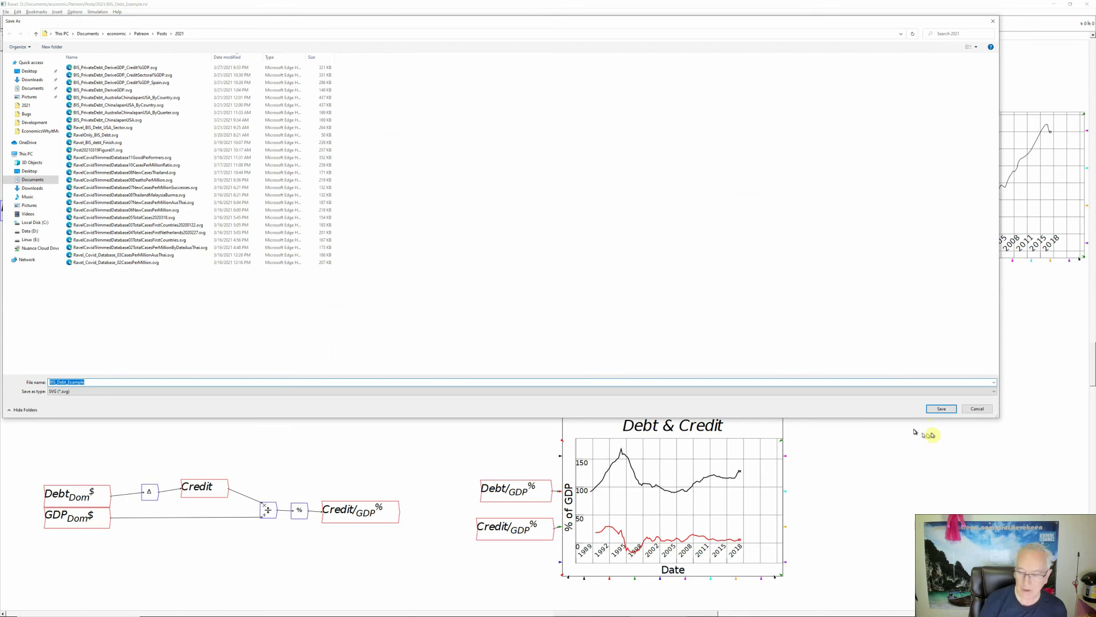
click(939, 409)
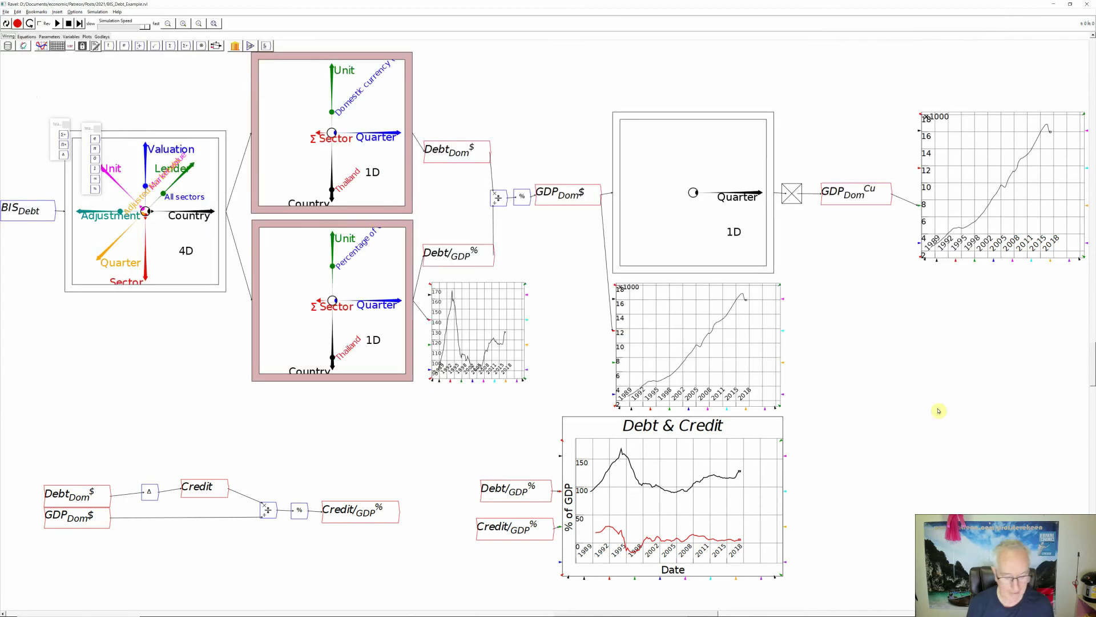
Open Word, create a blank document and enable its macro content.
key(super)
text(word)
key(Return)
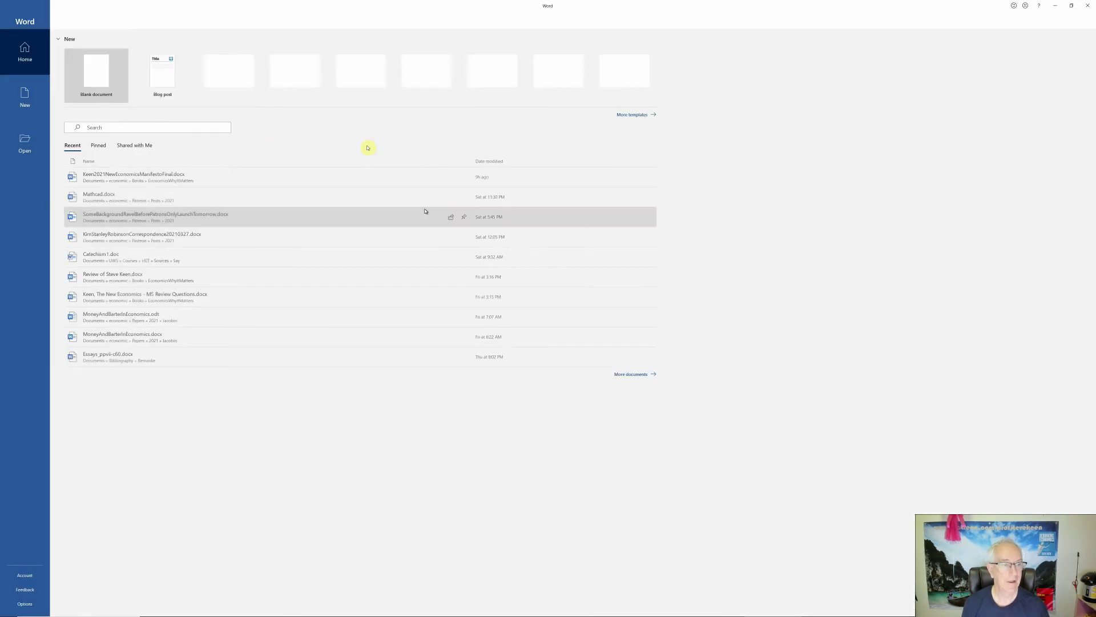
click(76, 70)
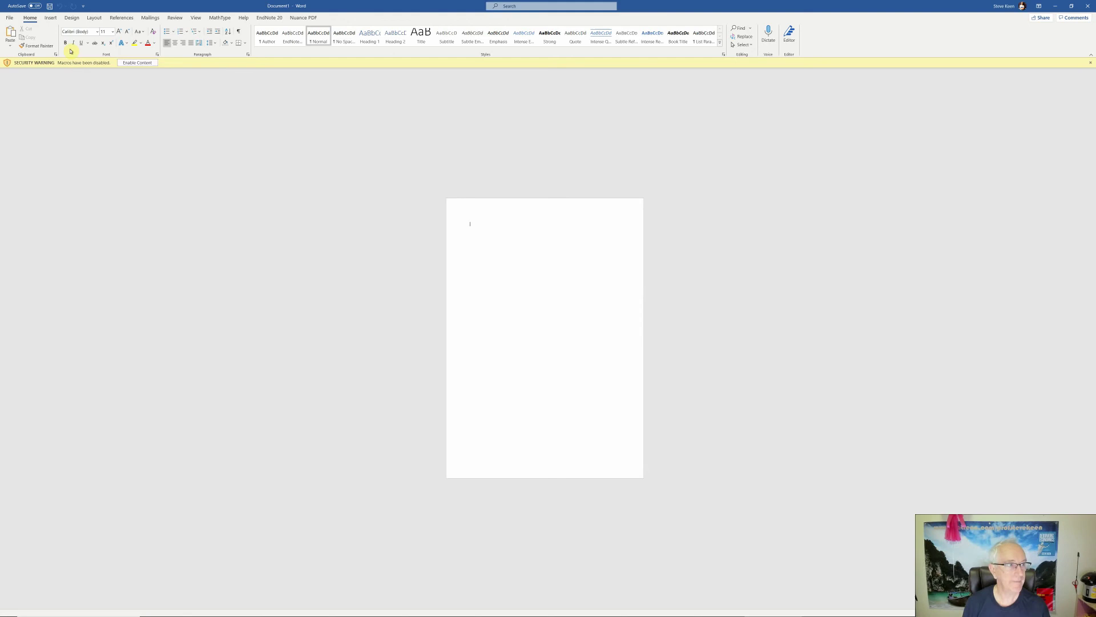
click(136, 63)
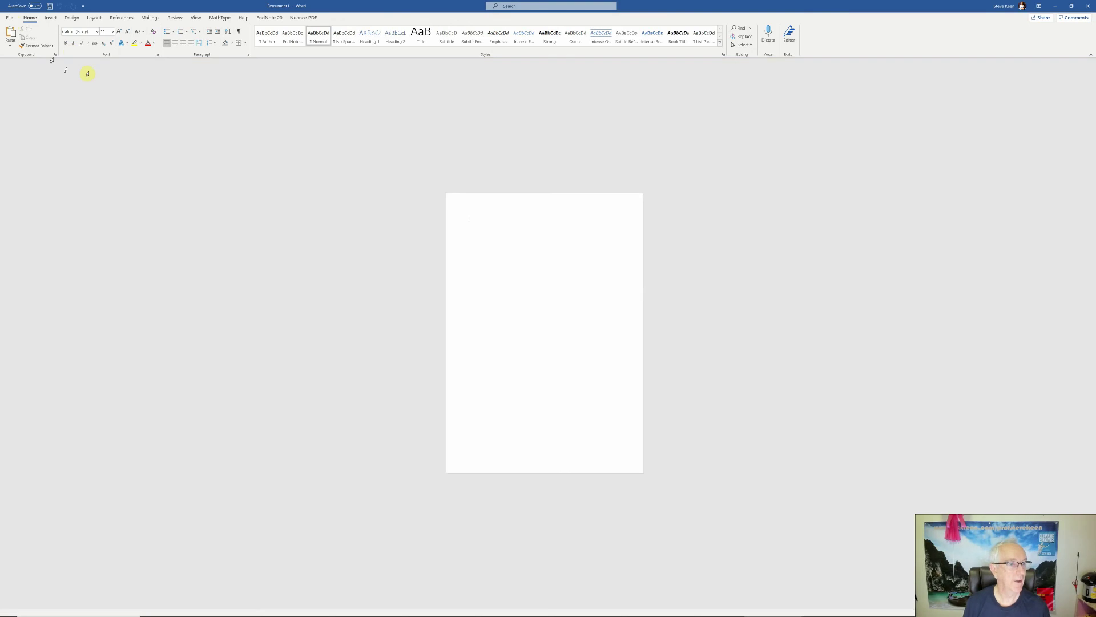
Bring up the 2021 folder in File Explorer and insert BIS_Debt_Example.svg into the blank Word document.
key(alt+Tab)
key(alt+Tab)
key(alt+Tab)
key(alt+Tab)
key(alt+Tab)
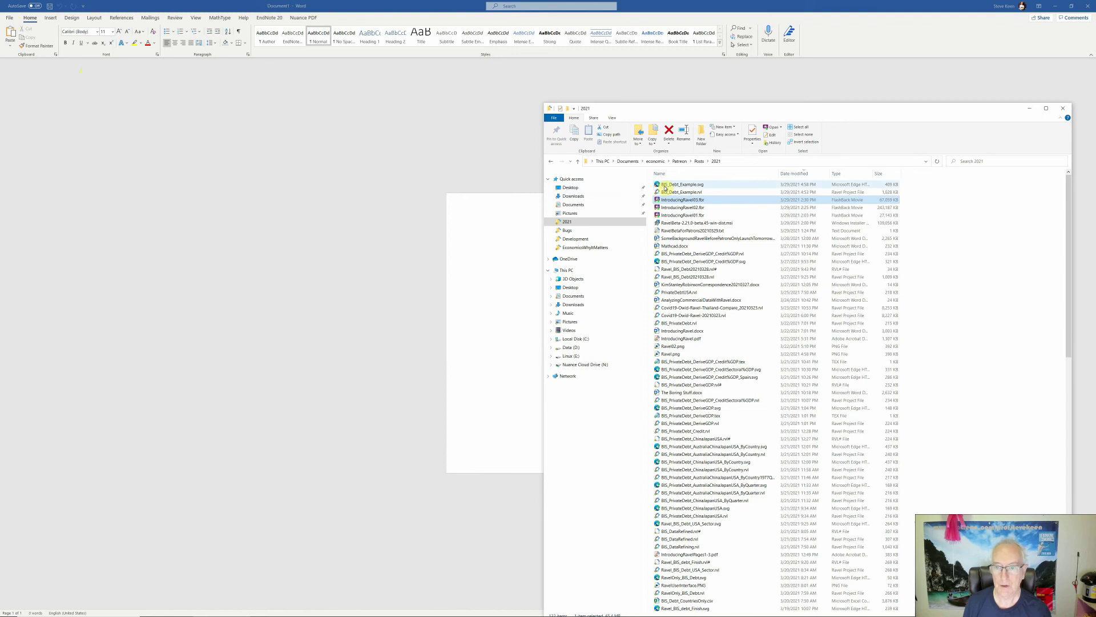
drag(655, 184, 498, 274)
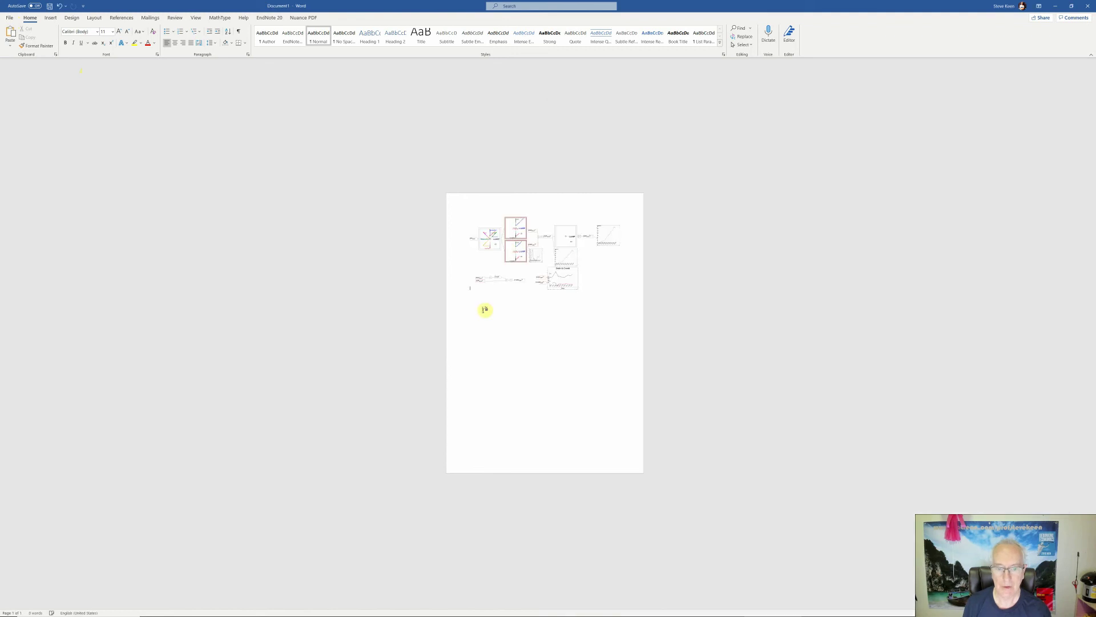
Set the Word document's zoom to page width to view the inserted SVG diagram enlarged.
click(508, 253)
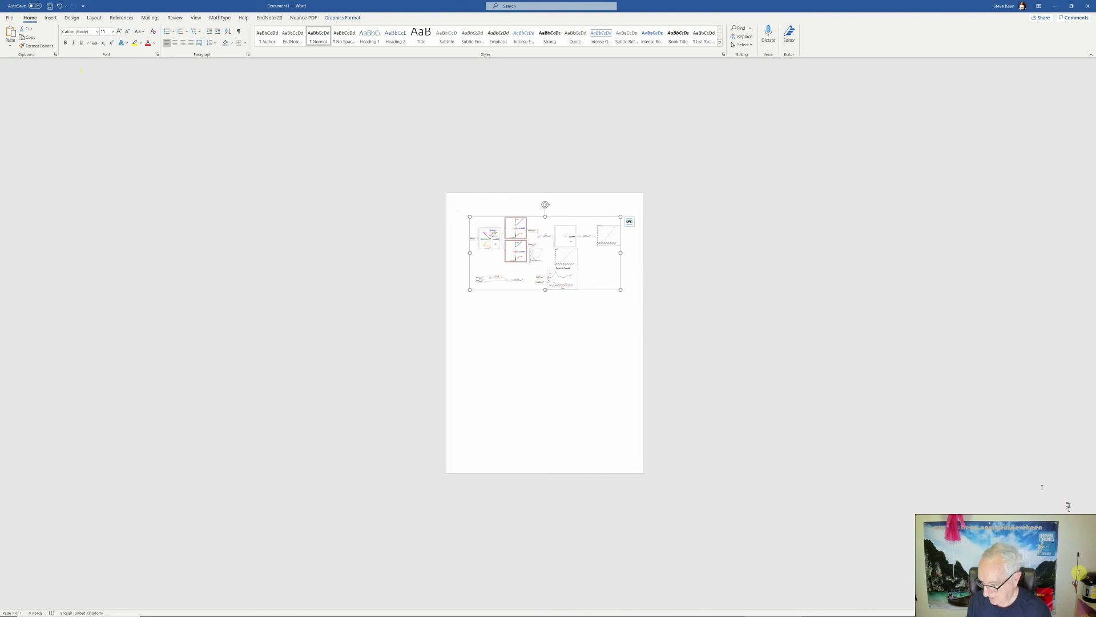
scroll(1083, 613, up, 3)
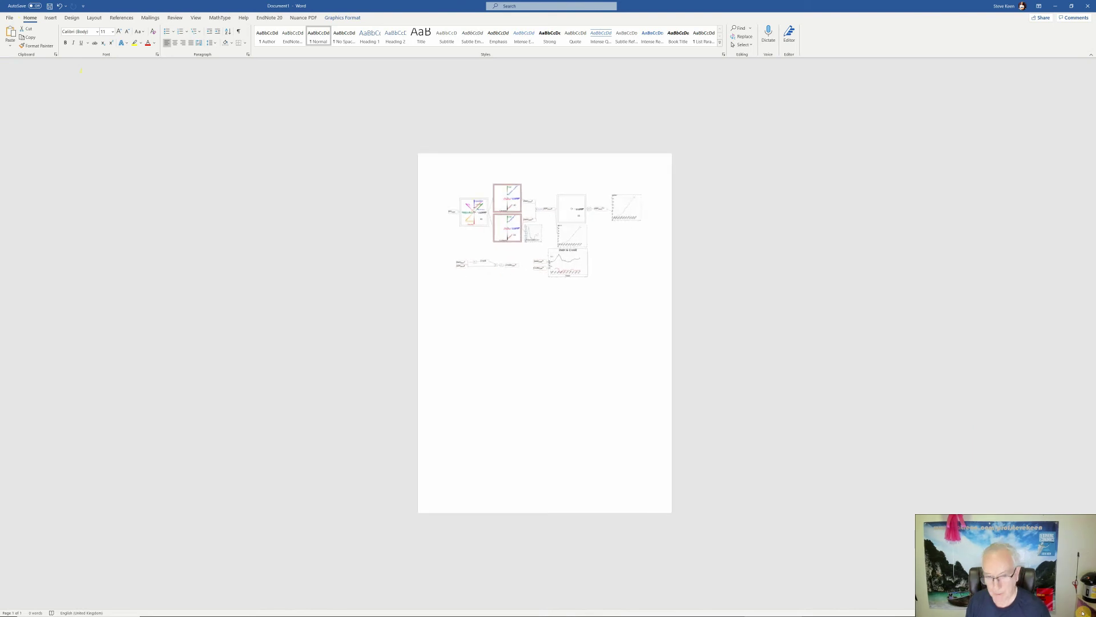
click(1084, 613)
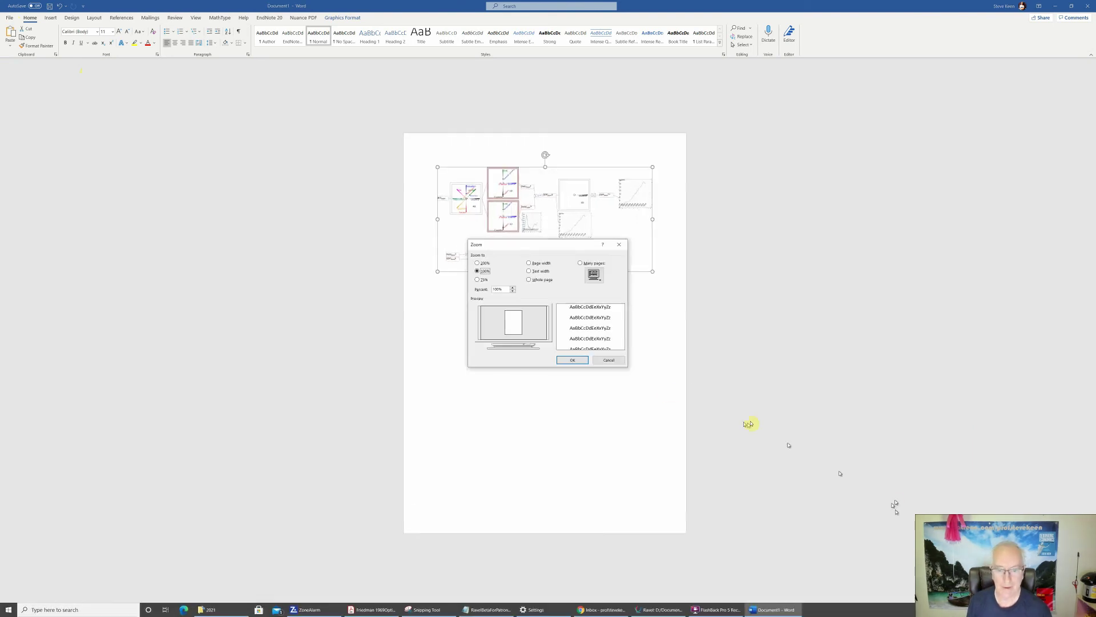
click(481, 264)
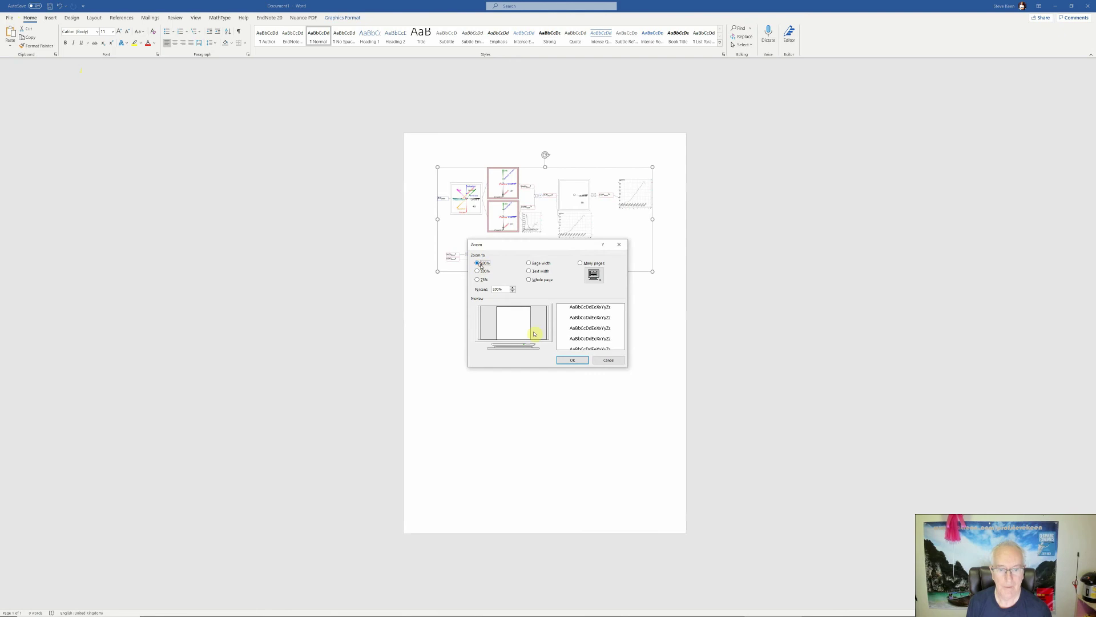
click(546, 280)
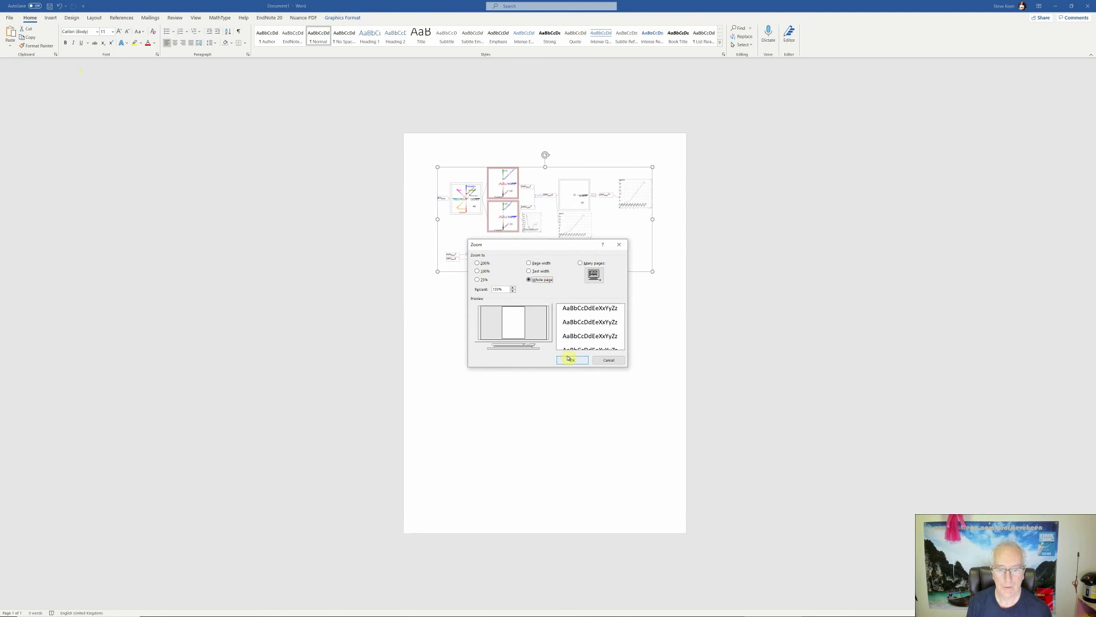
click(538, 263)
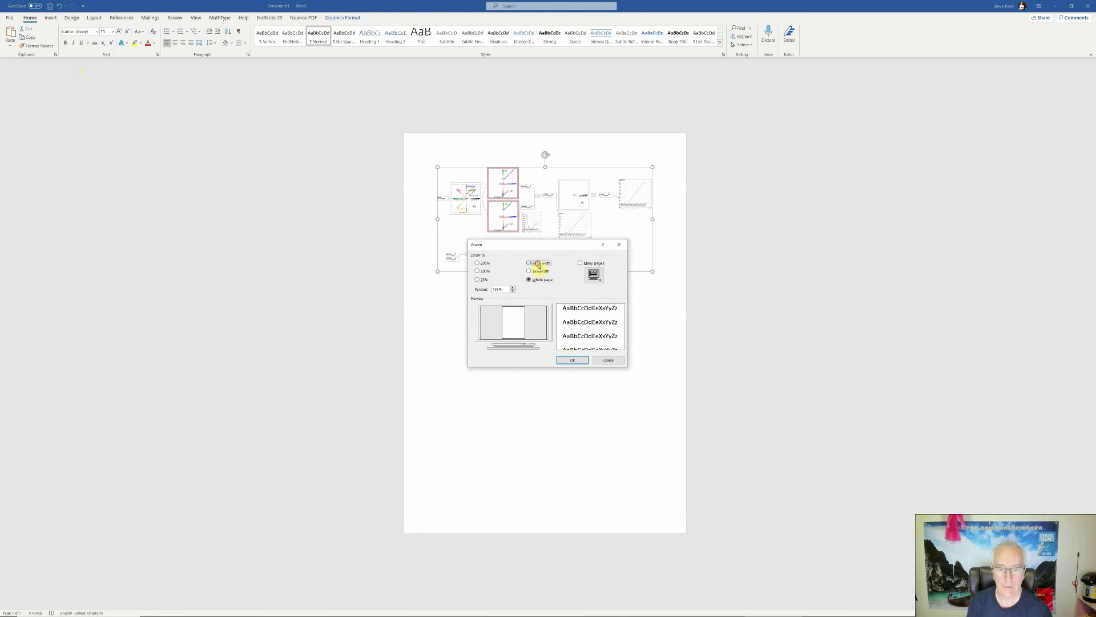
click(571, 362)
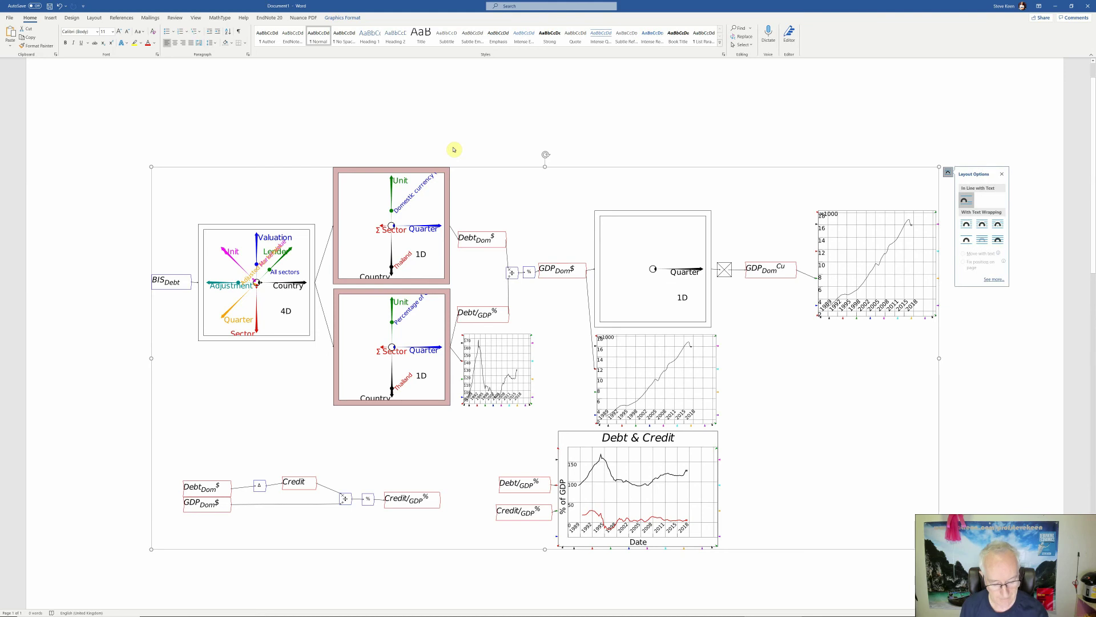
Switch back to Ravel and place a new sheet below the Debt & Credit plot.
key(ctrl+shift+s)
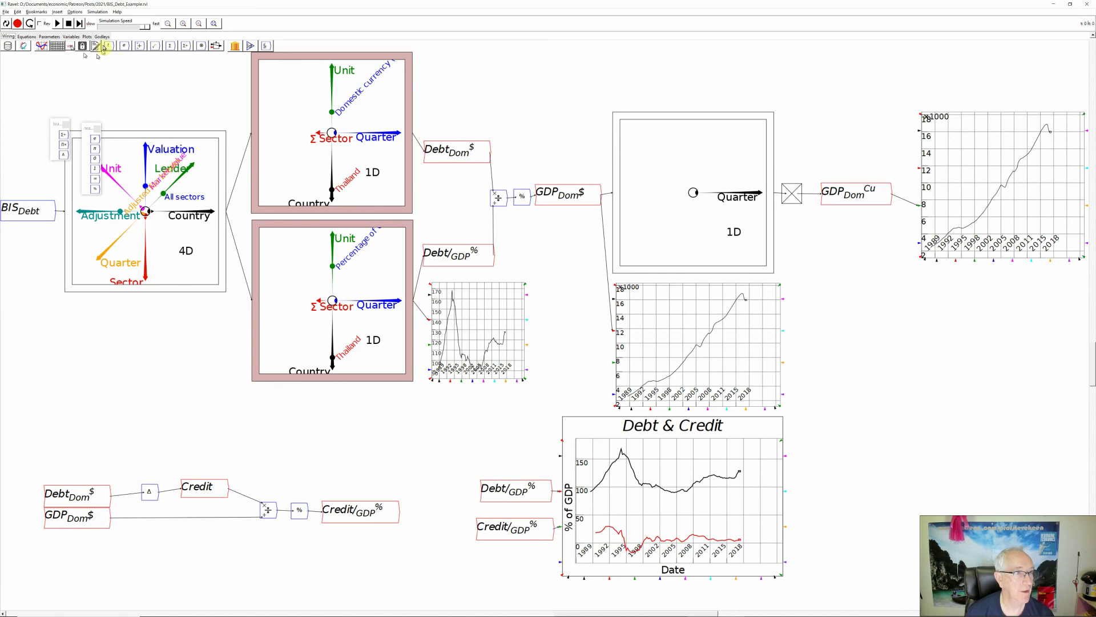
click(199, 25)
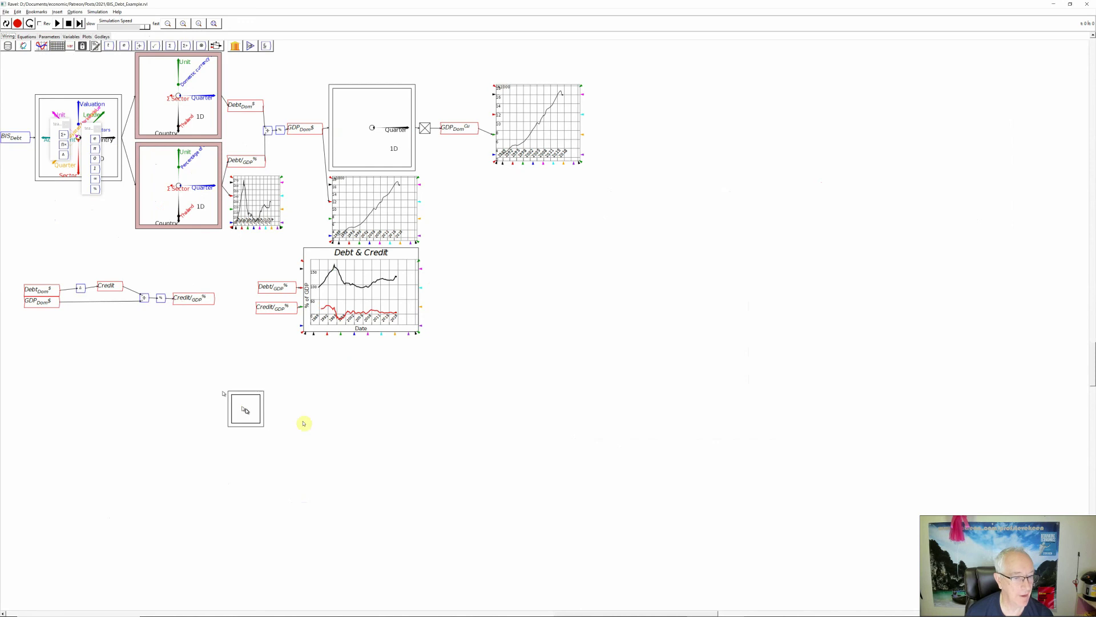
click(319, 399)
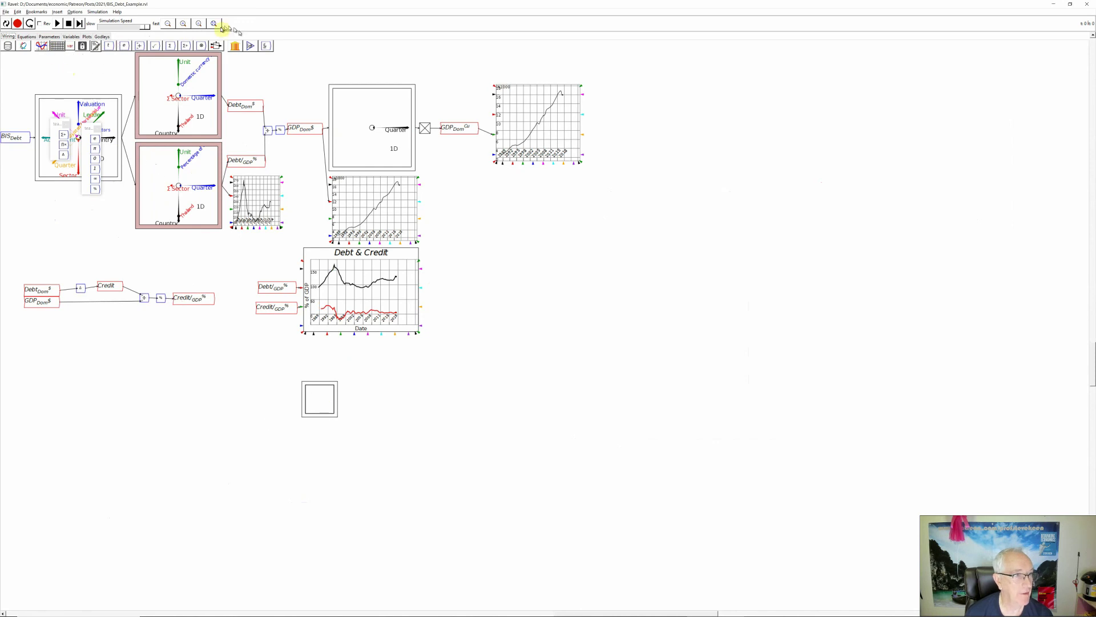
Copy the Debt/GDP% variable beside the new sheet and wire the copy to the sheet's input.
right_click(278, 290)
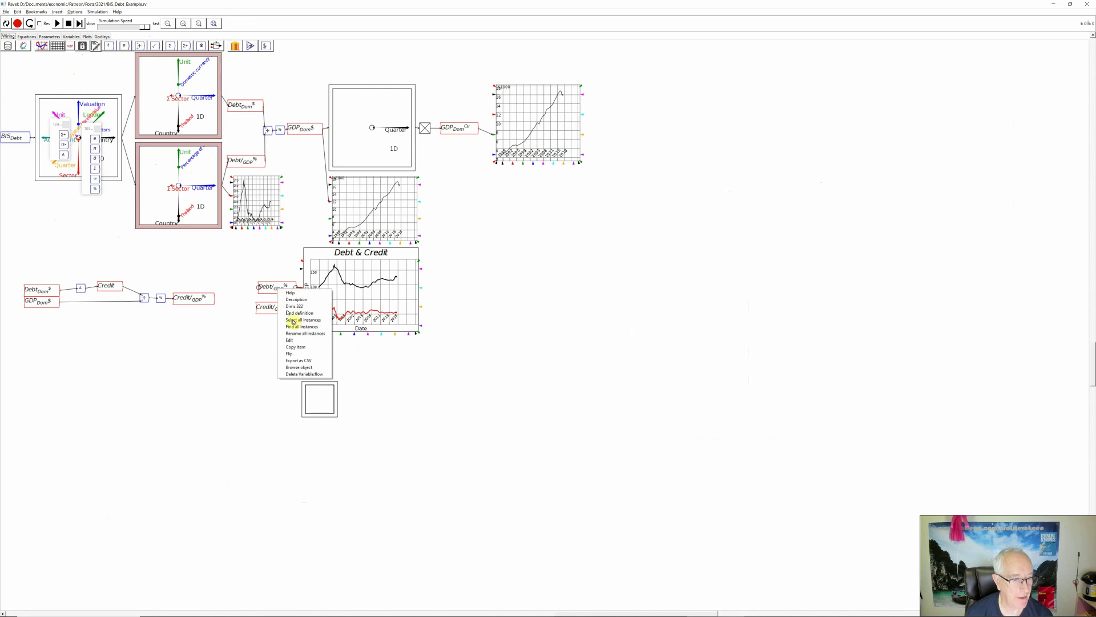
click(299, 345)
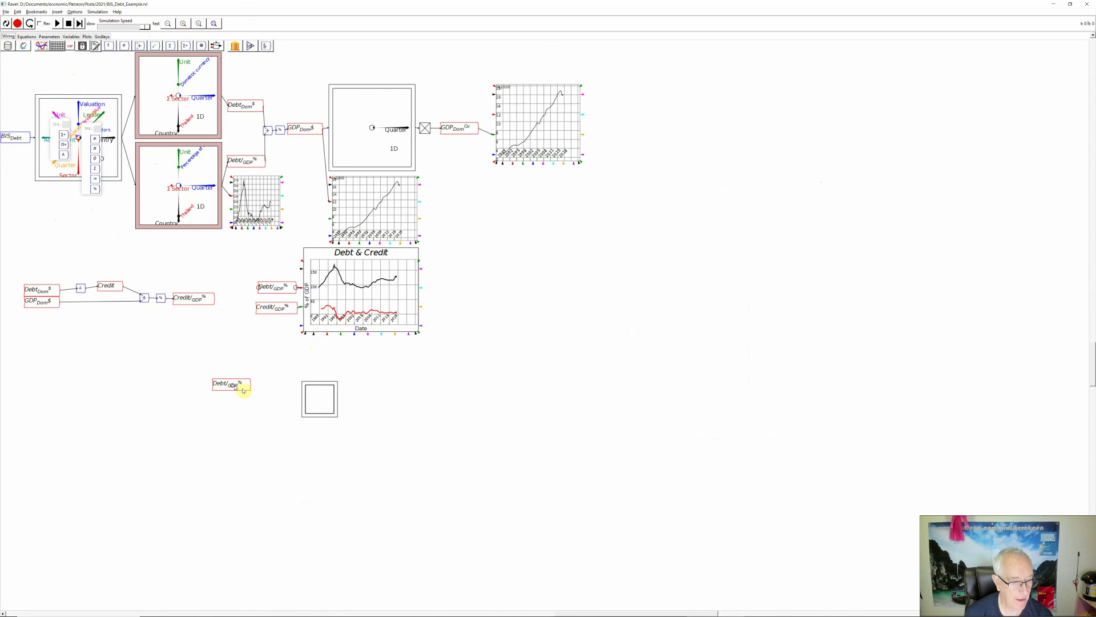
click(286, 396)
drag(287, 396, 302, 399)
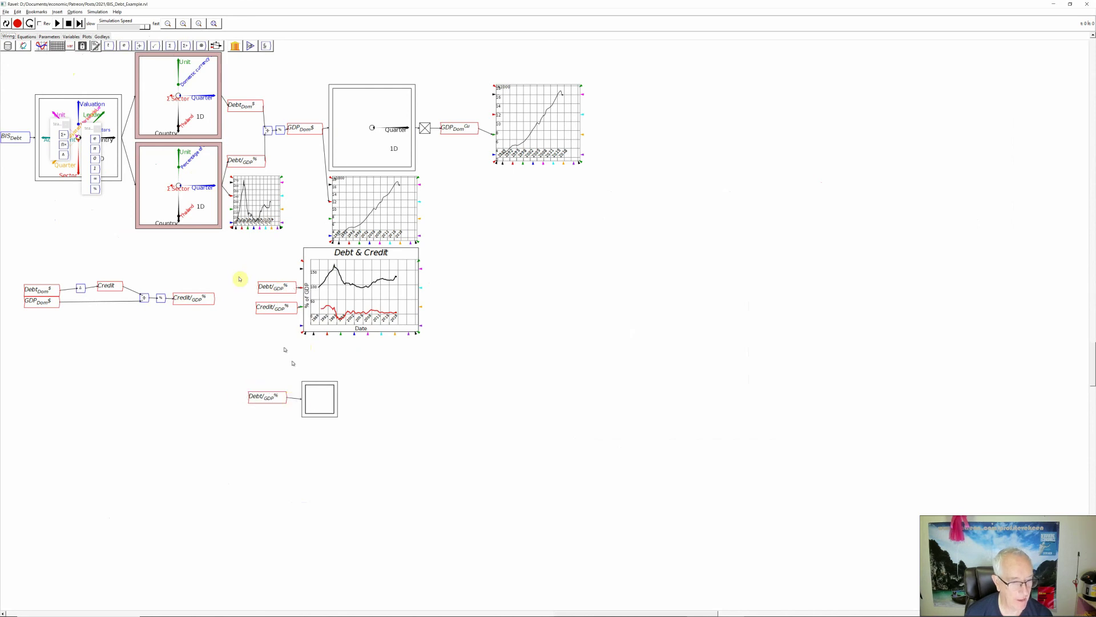
Recalculate the model and enlarge the sheet to show more quarterly rows.
click(6, 24)
click(334, 424)
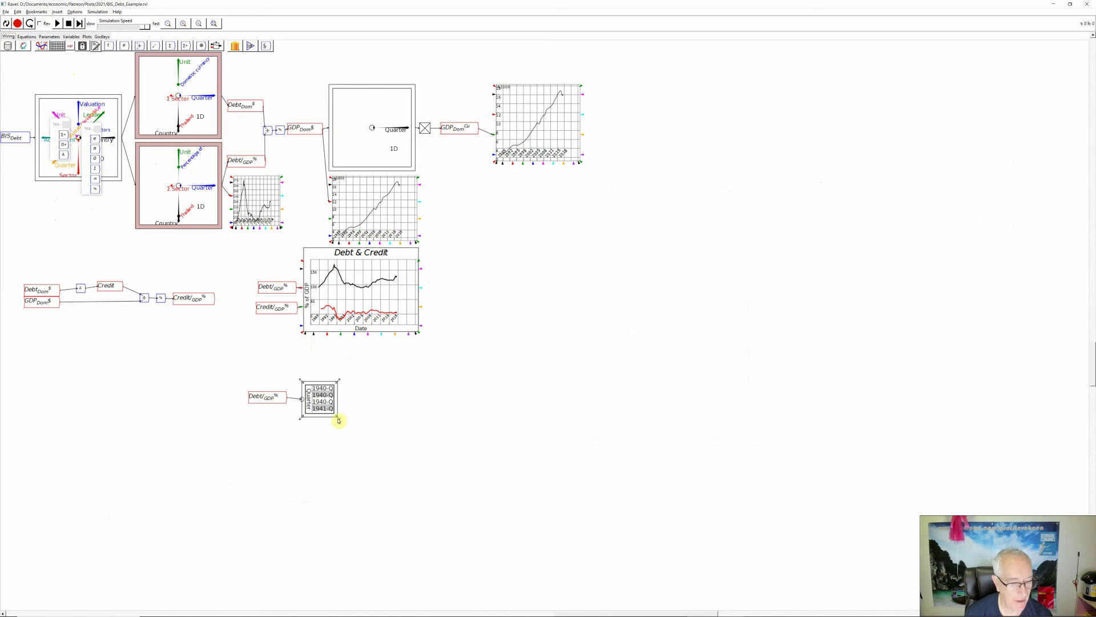
drag(344, 421, 433, 484)
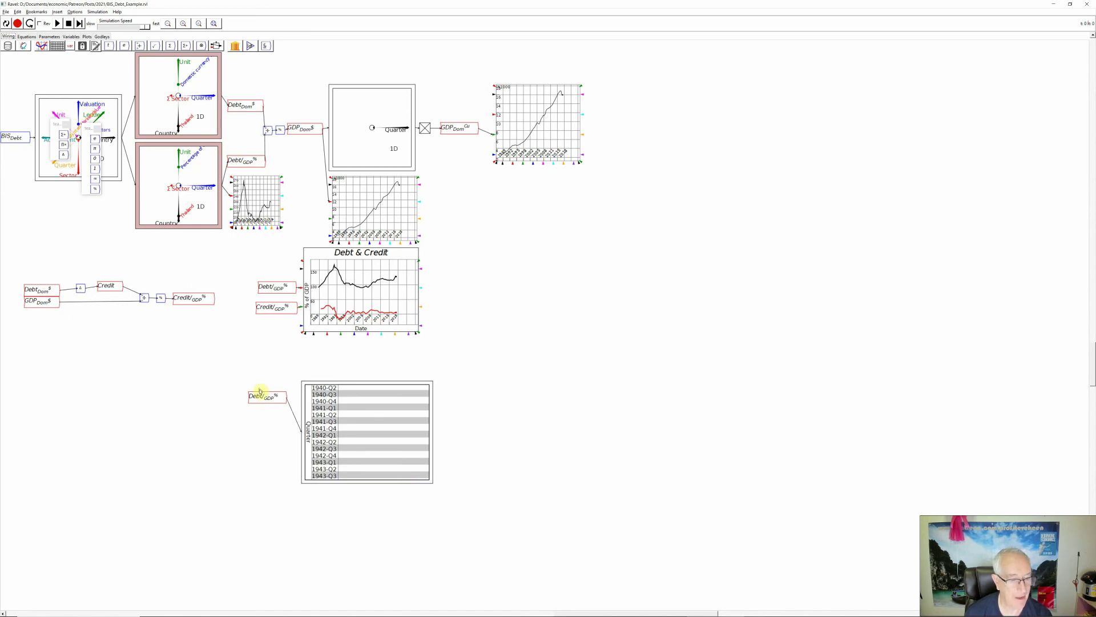
Move the copied Debt/GDP% variable farther from the sheet and delete the wire joining them.
drag(267, 398, 131, 433)
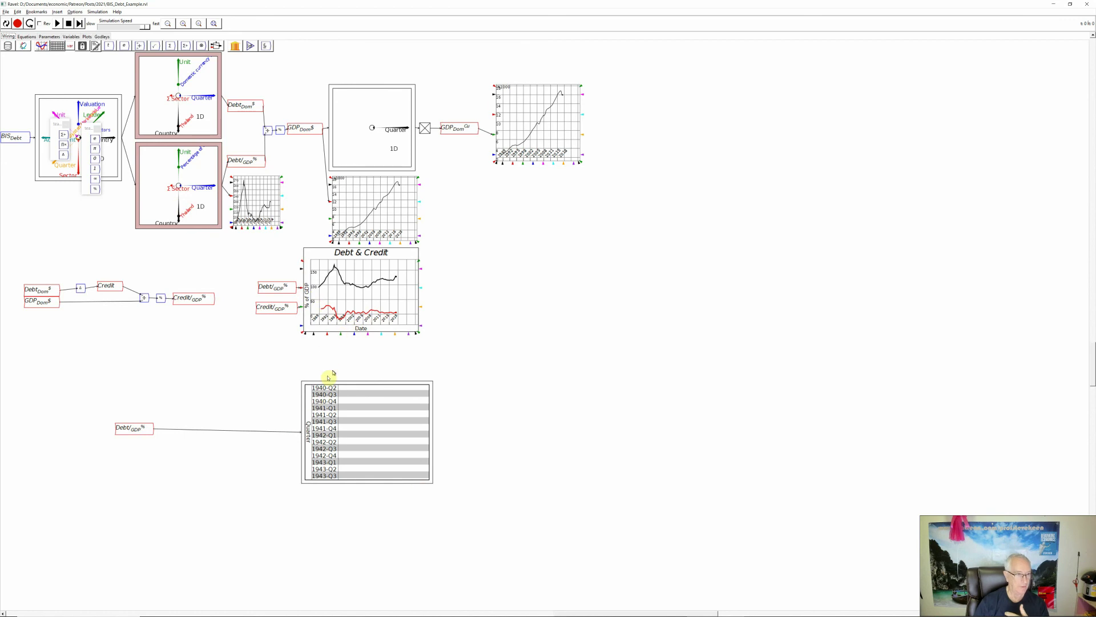
right_click(257, 432)
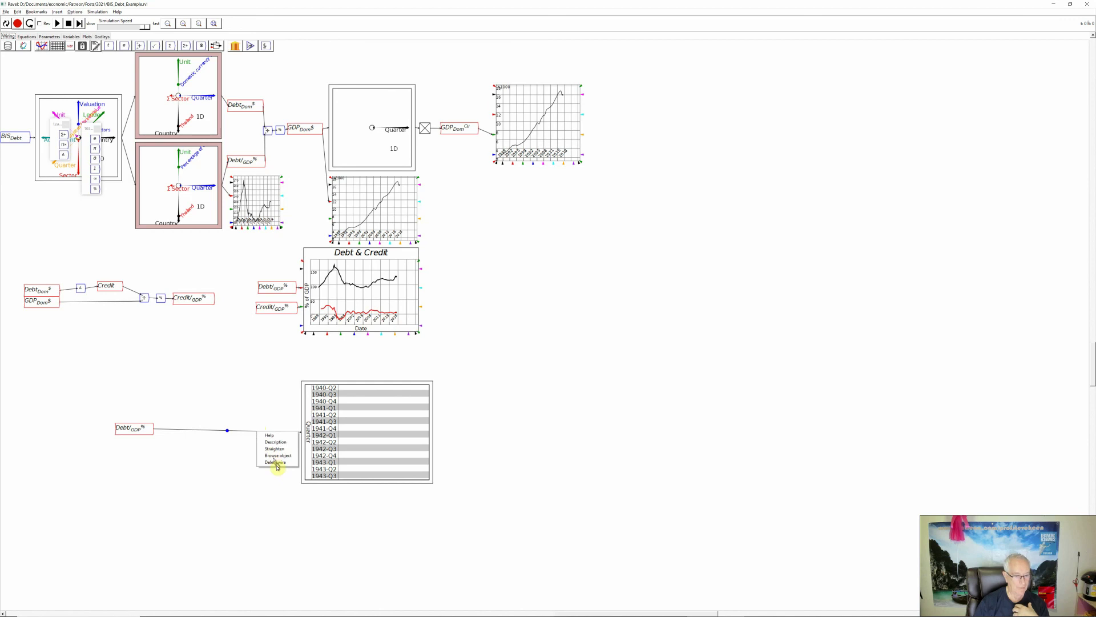
click(277, 463)
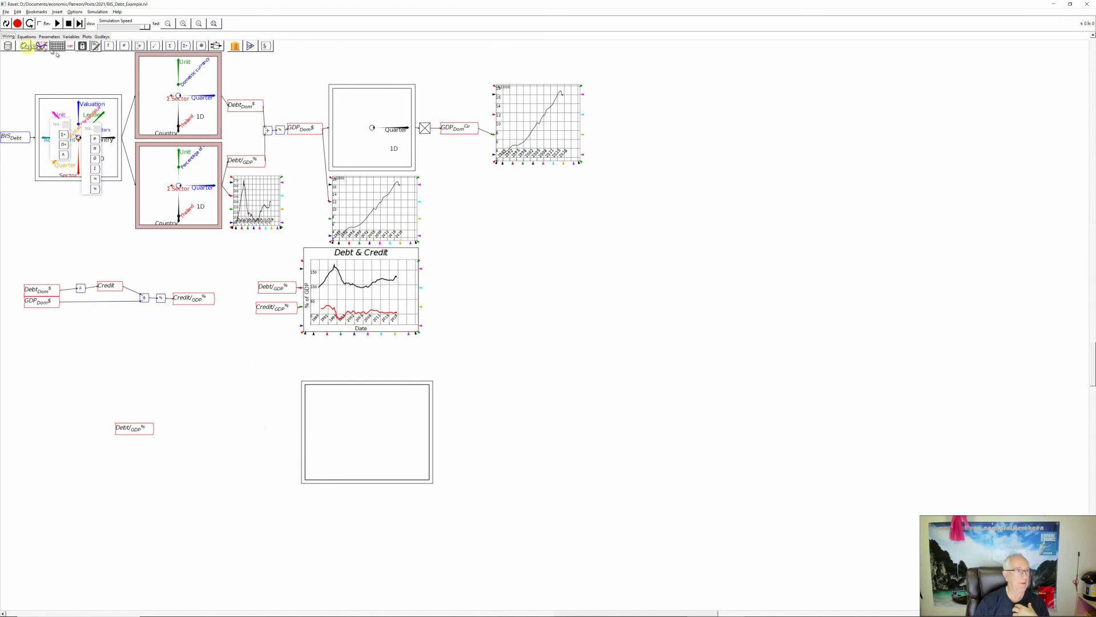
Insert a Ravel between Debt/GDP% and the sheet, wire it to both, and recalculate the model.
click(25, 46)
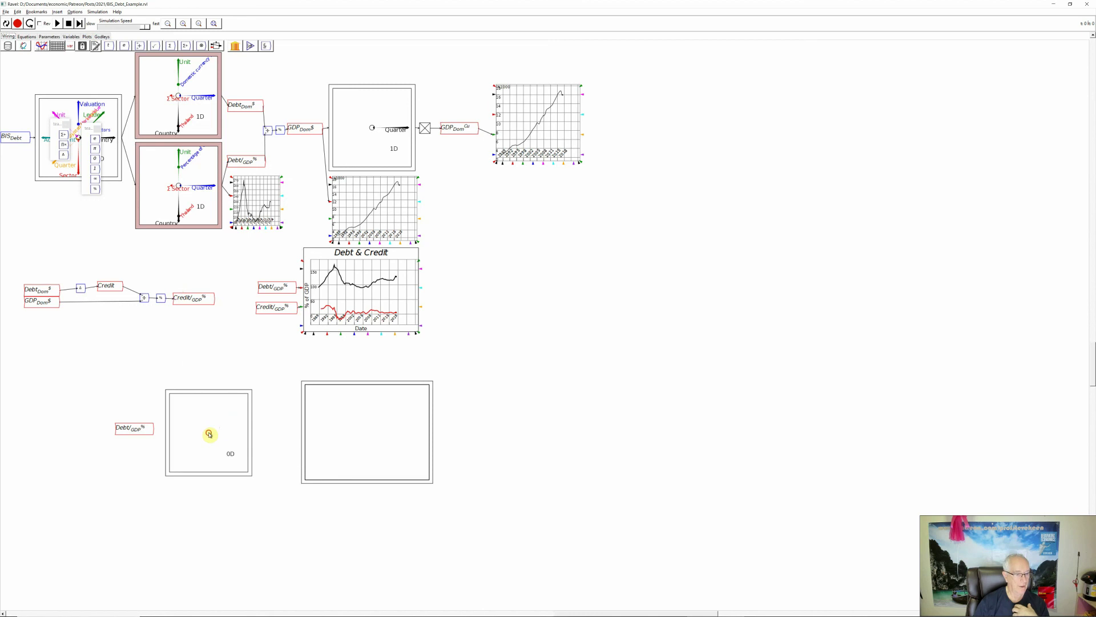
click(209, 432)
drag(153, 429, 166, 432)
drag(253, 433, 300, 435)
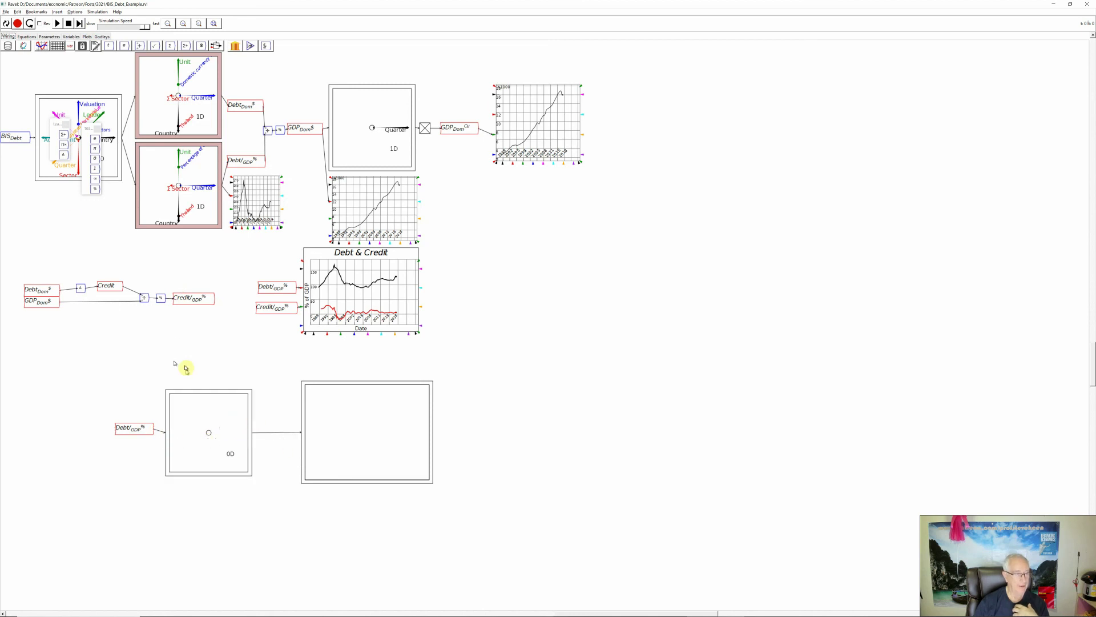
click(6, 23)
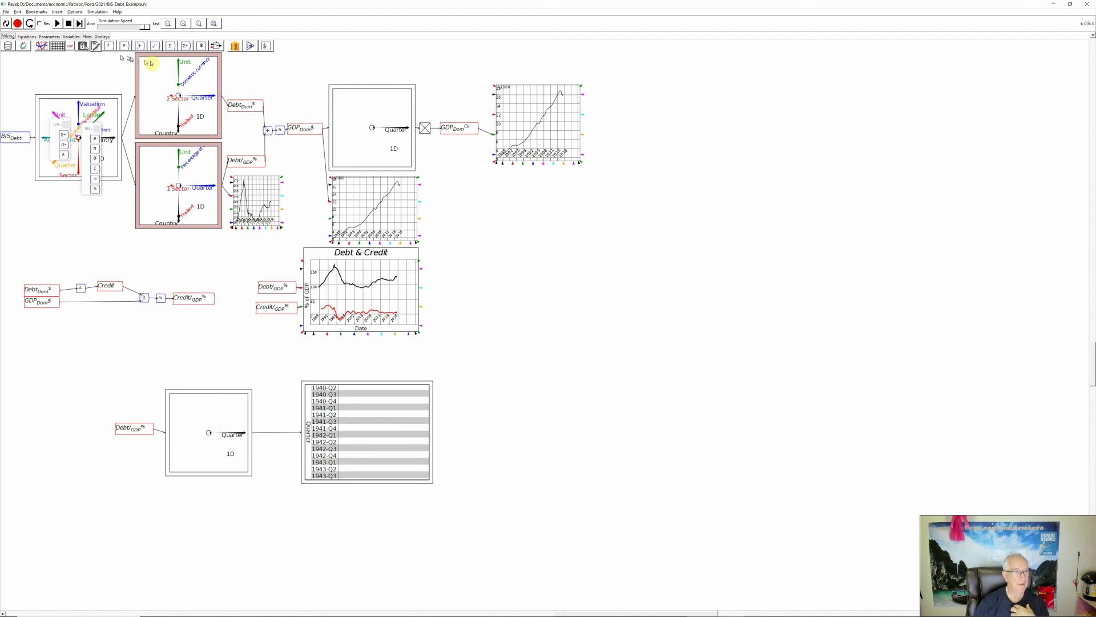
Move the copied Debt/GDP% variable, its Ravel and the sheet beneath the GDP_Dom^Cu plot, with the sheet below the Ravel.
click(214, 23)
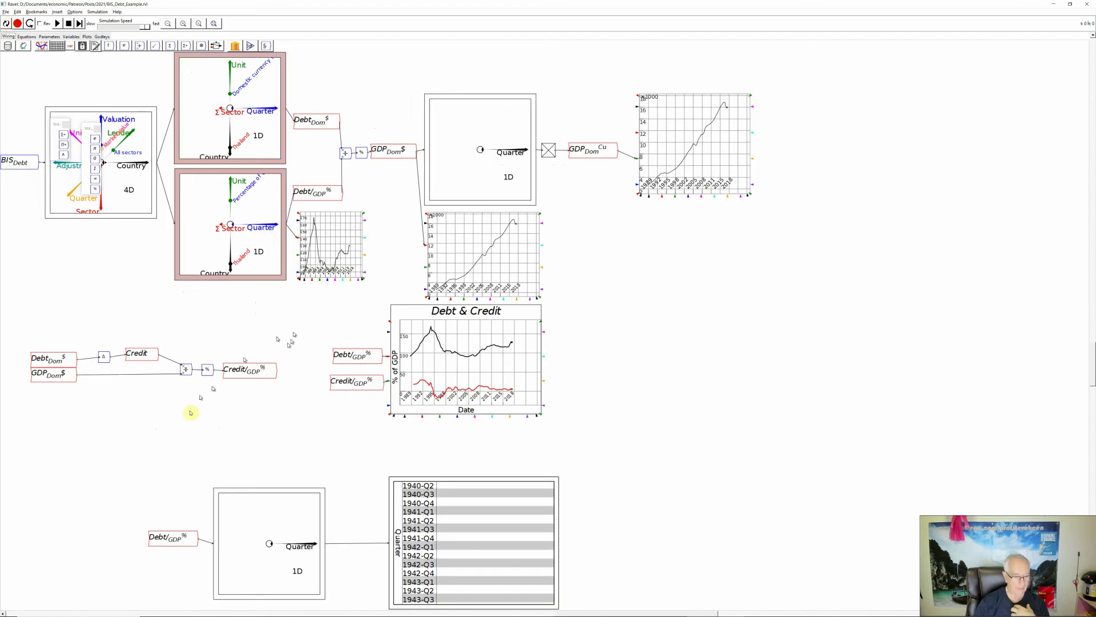
drag(145, 456, 394, 610)
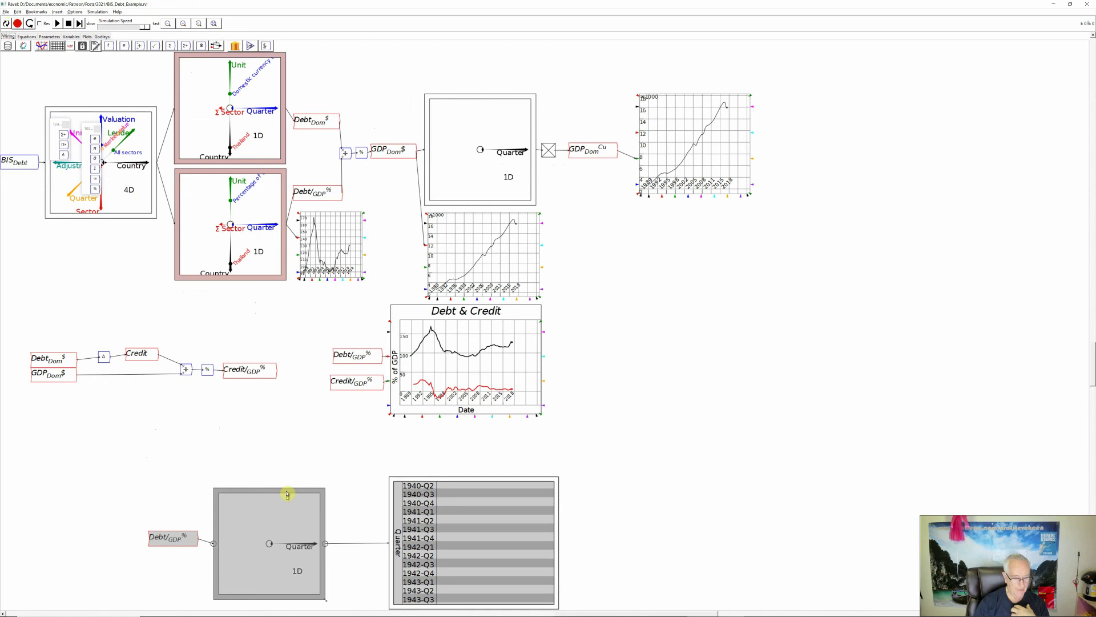
drag(286, 493, 699, 216)
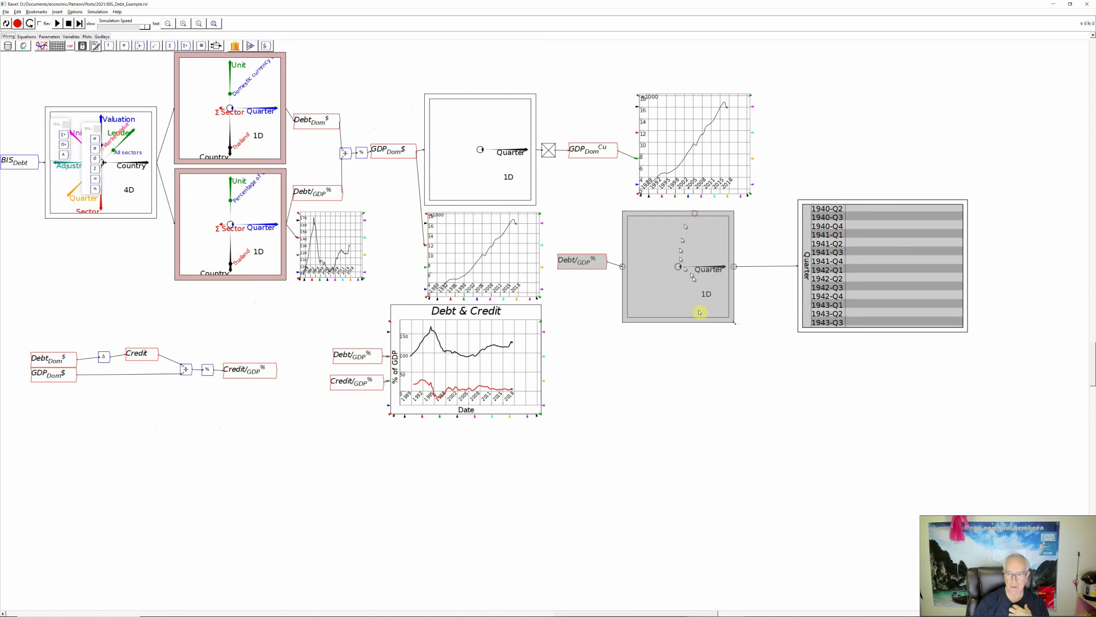
click(748, 365)
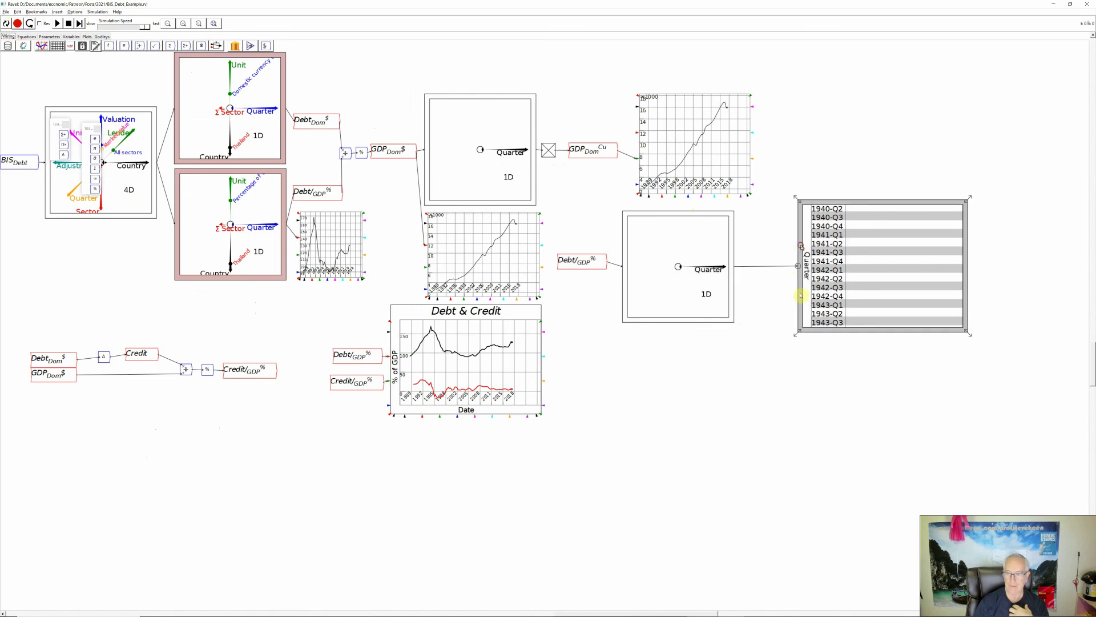
drag(802, 273, 614, 426)
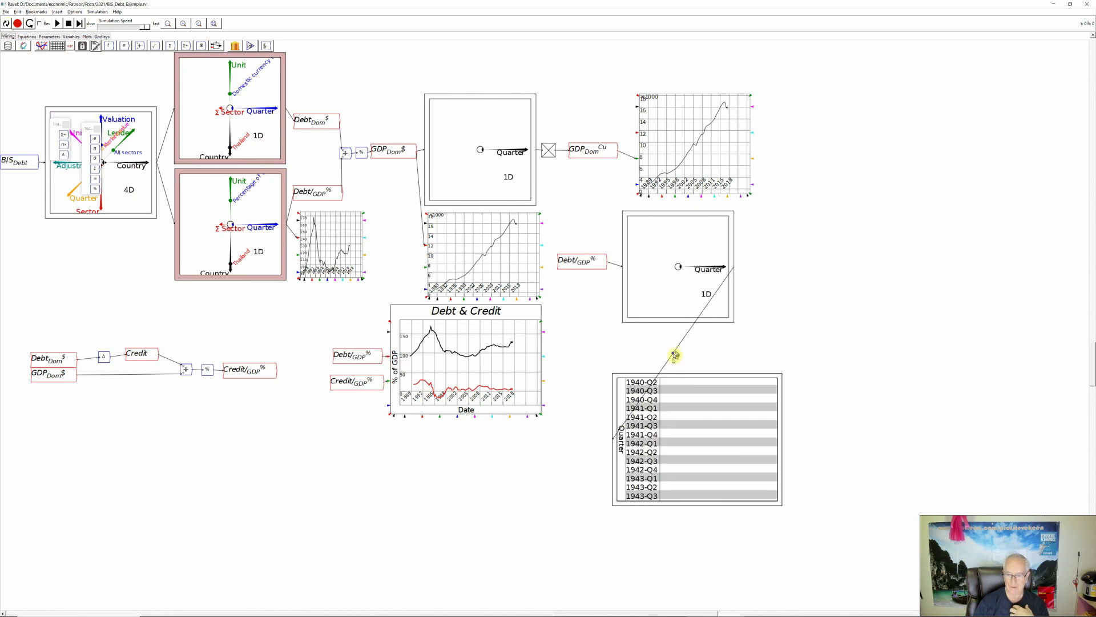
Bend the wire from the Ravel into an S-curve that enters the sheet's input from outside.
drag(674, 354, 588, 428)
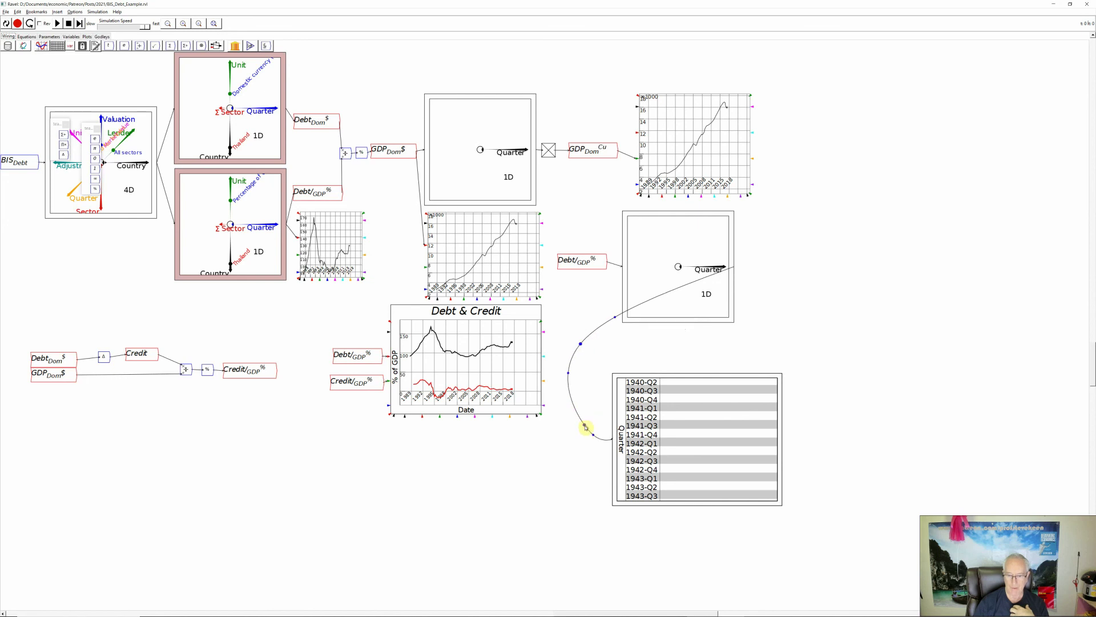
mouse_move(583, 342)
drag(581, 345, 751, 332)
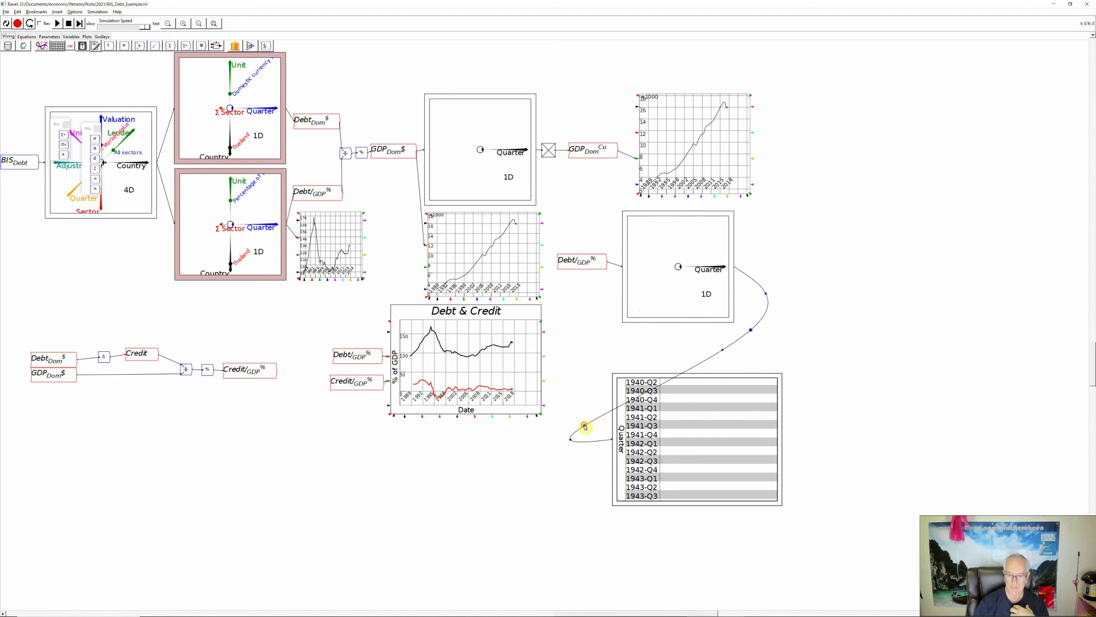
drag(584, 426, 600, 368)
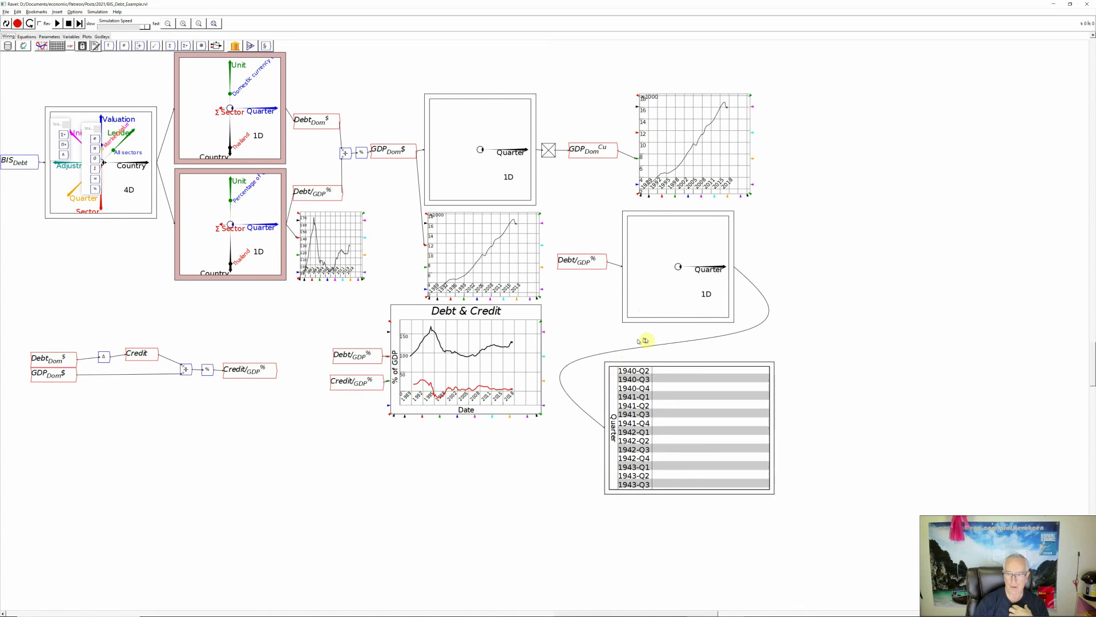
Toggle the calipers on for the Quarter axis of the new Debt/GDP% Ravel.
right_click(699, 267)
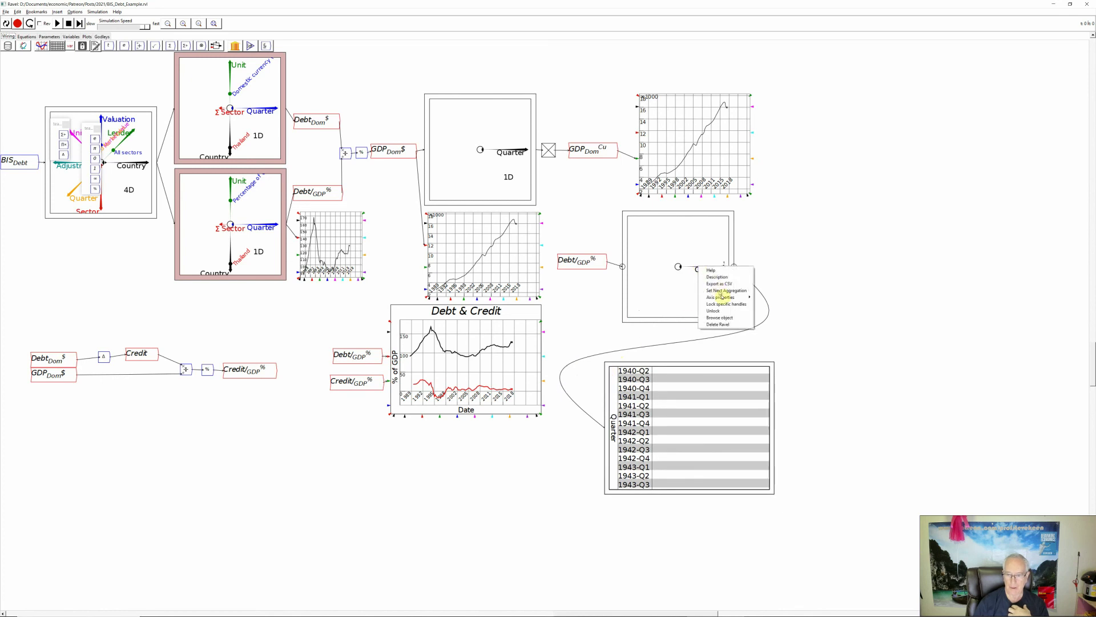
mouse_move(721, 297)
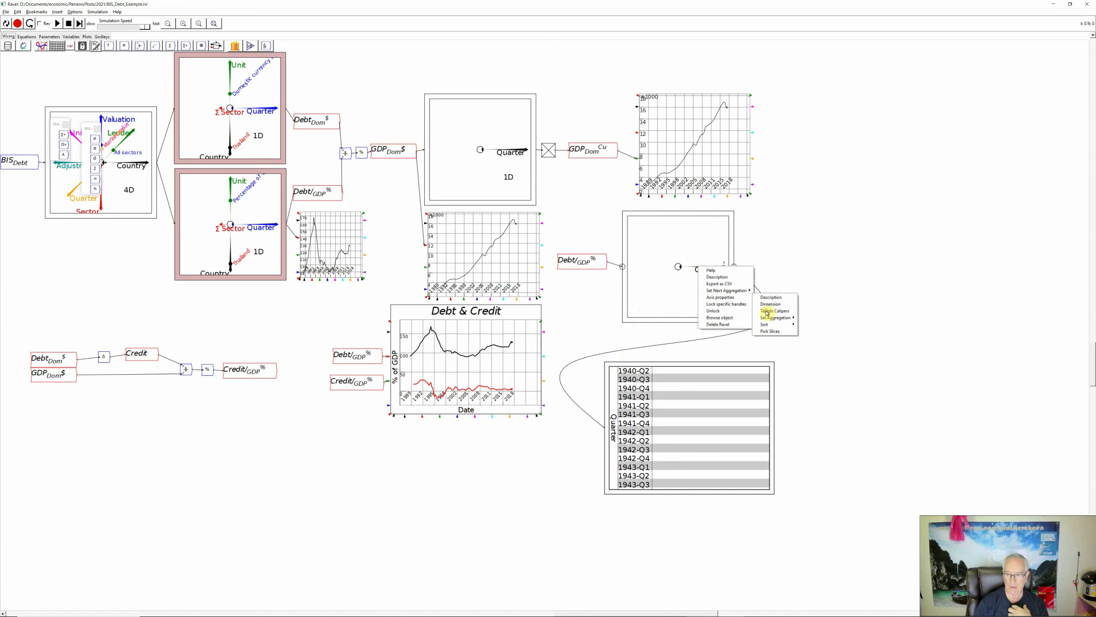
click(767, 312)
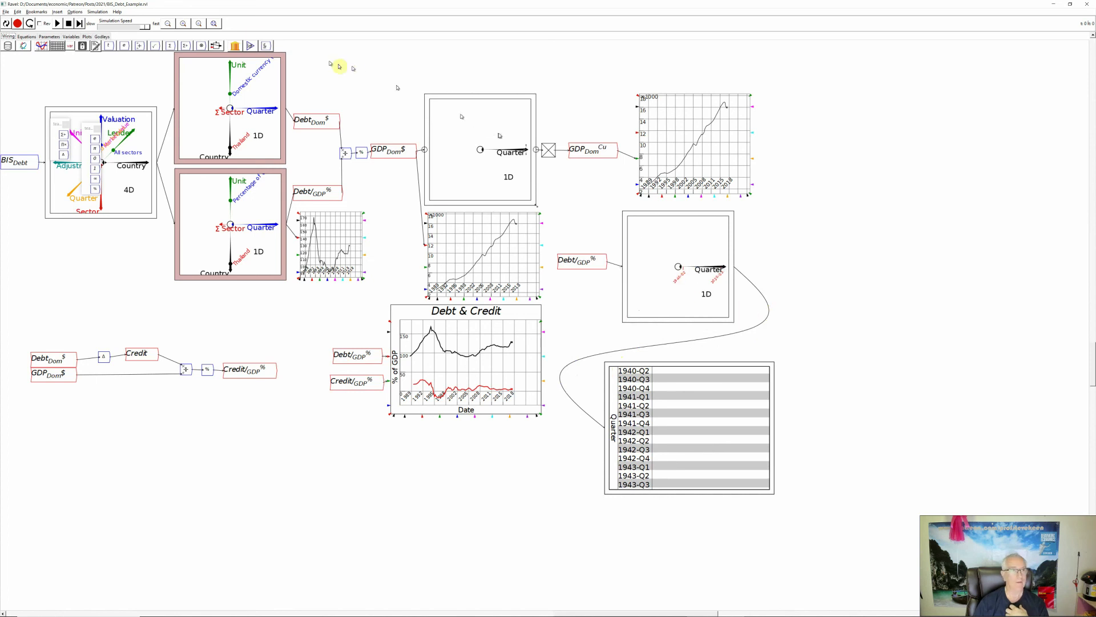
Move the sheet closer beneath the Ravel and reshape the connecting wire to follow the gap between them.
click(213, 23)
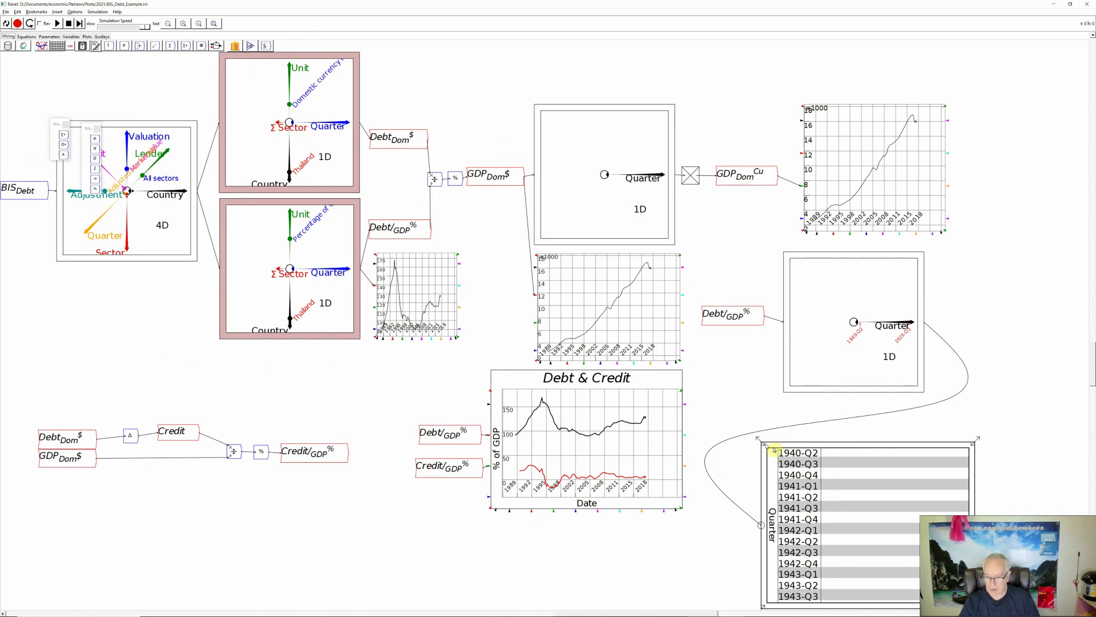
drag(772, 448, 774, 425)
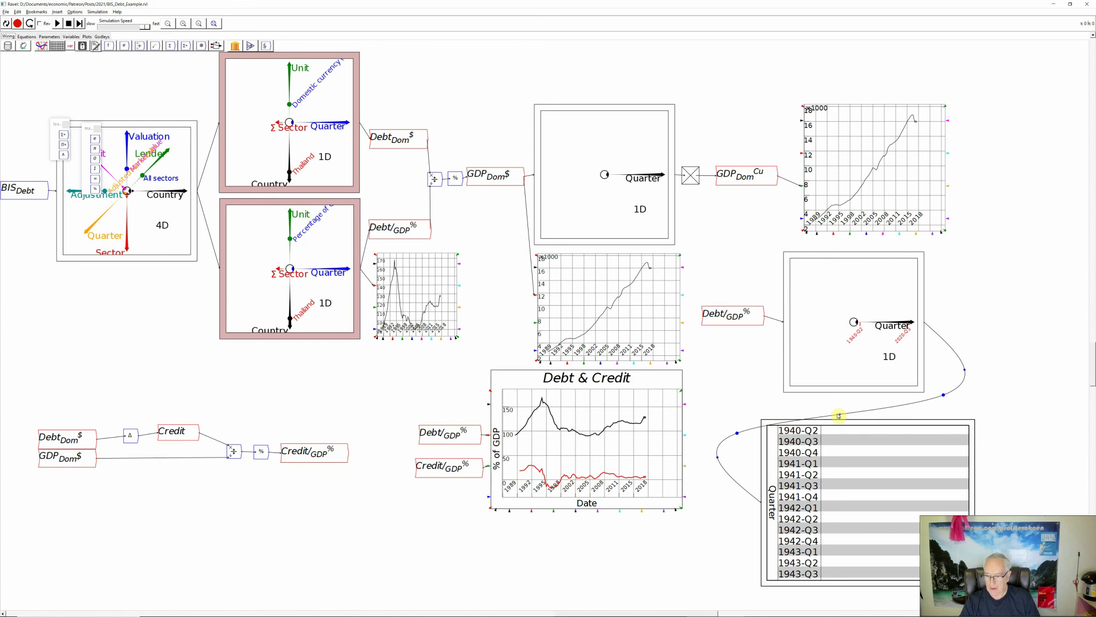
mouse_move(840, 414)
mouse_down()
mouse_move(823, 405)
mouse_move(820, 416)
mouse_up()
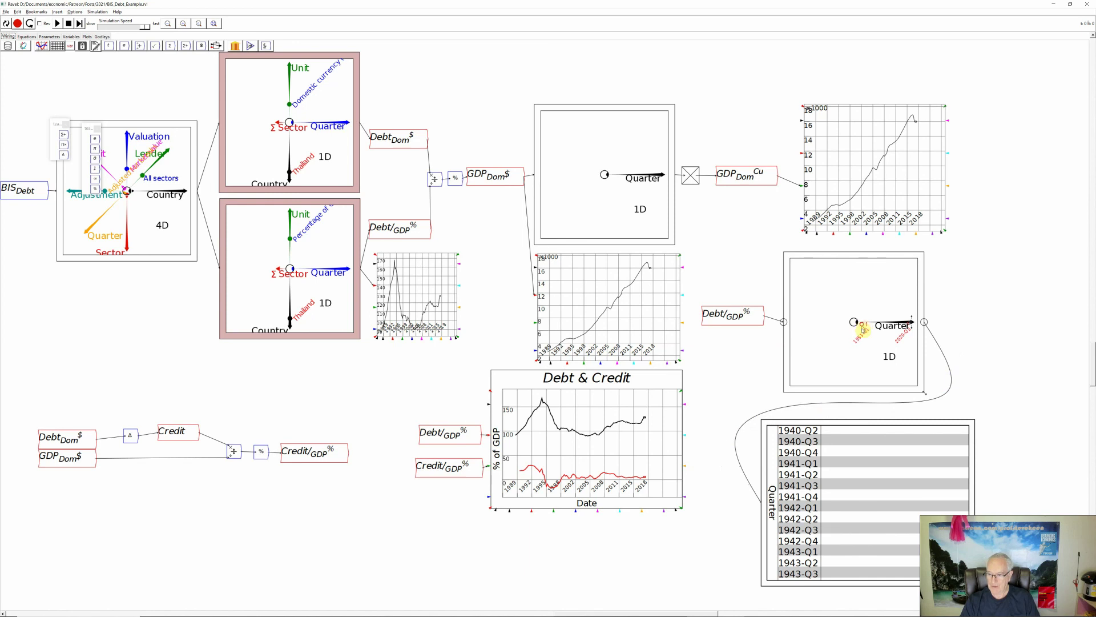
Select United States on the Country axis of the linked Ravels and narrow the Debt/GDP% Ravel's Quarter calipers to 2017-Q2 through 2020-Q3.
mouse_move(863, 330)
mouse_down()
mouse_move(895, 327)
mouse_move(883, 325)
mouse_up()
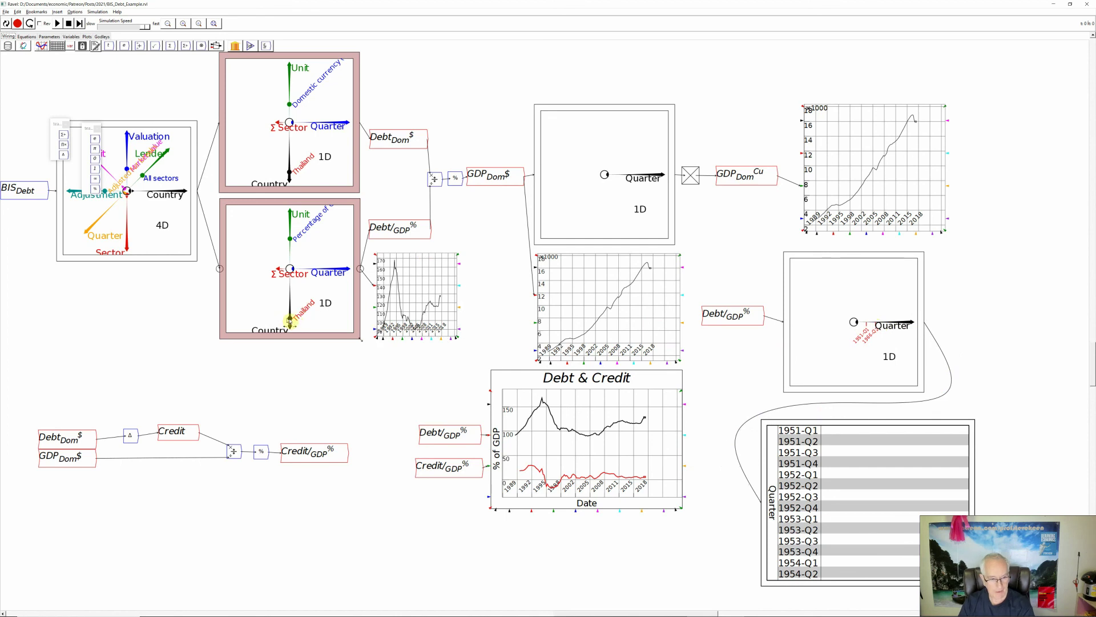
drag(287, 320, 290, 328)
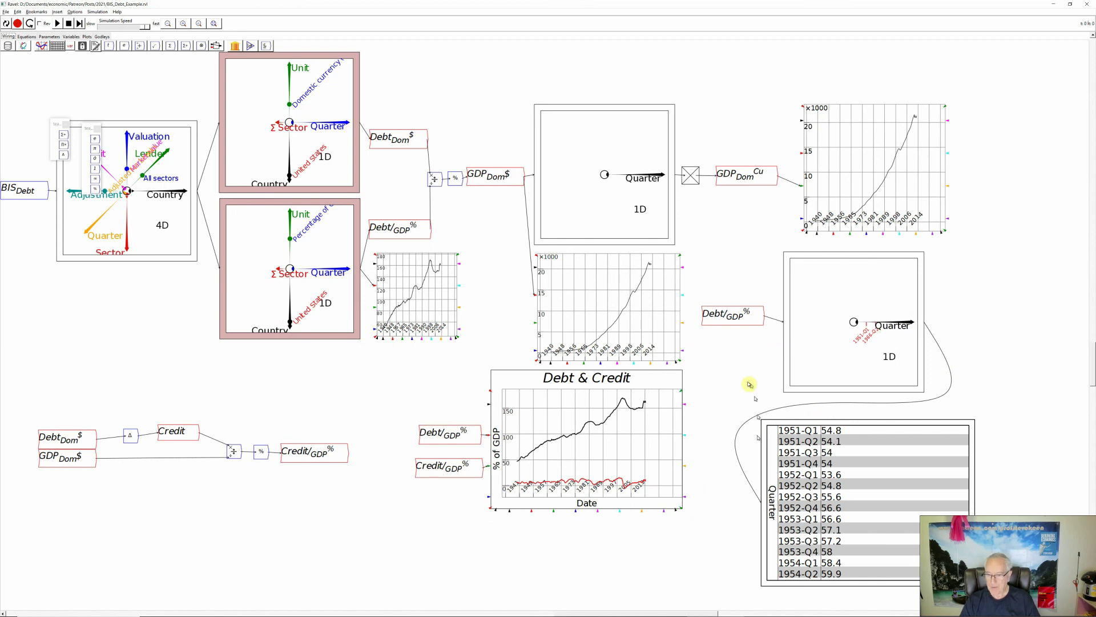
drag(877, 331, 903, 330)
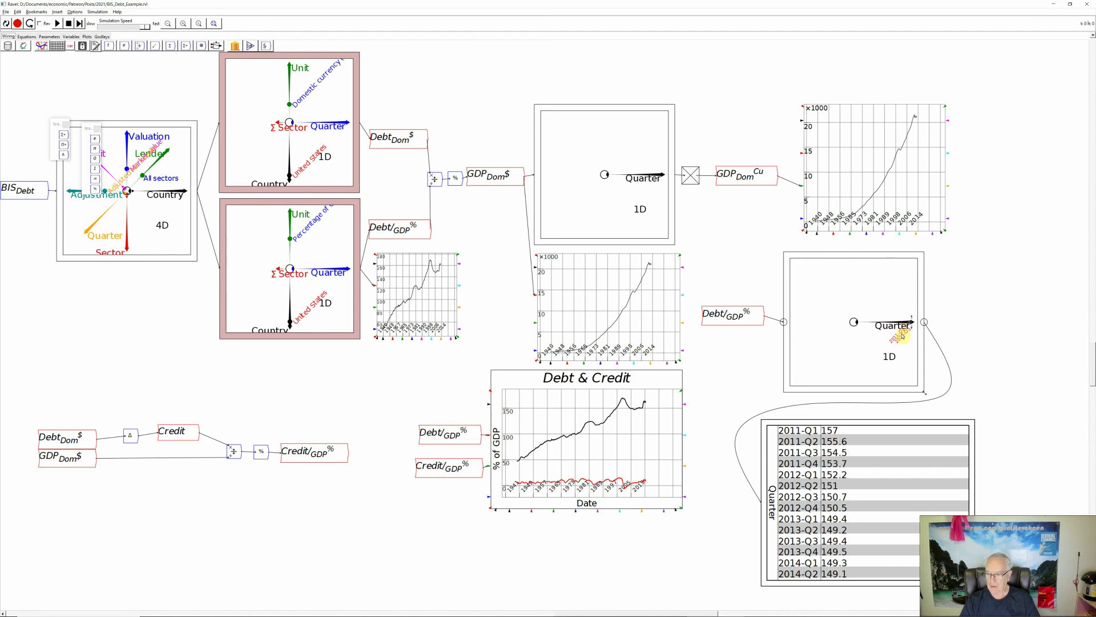
scroll(901, 331, up, 15)
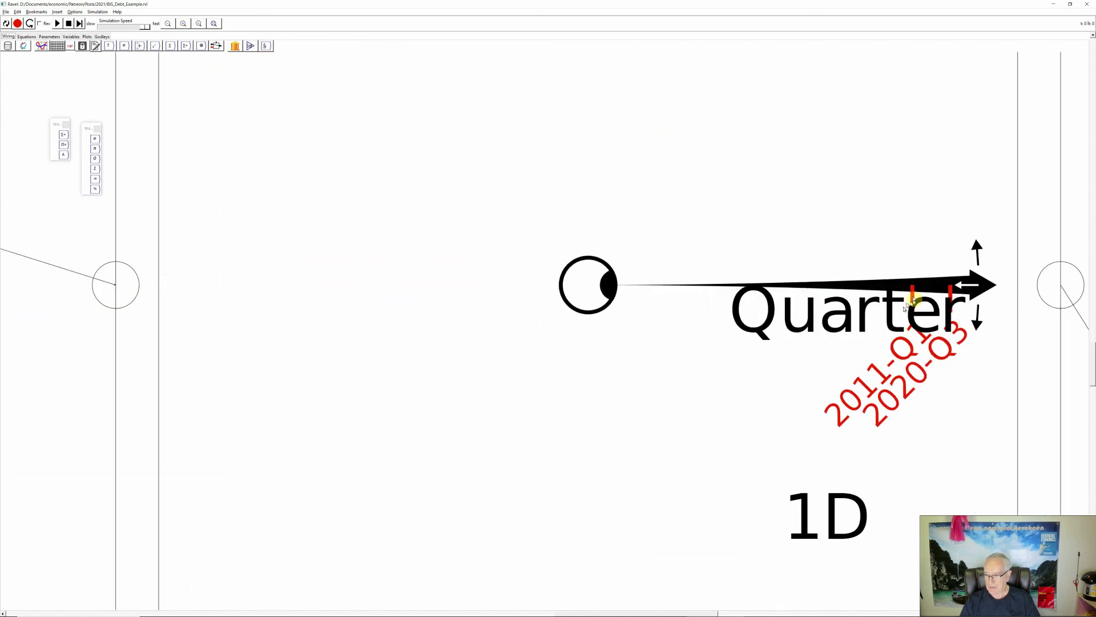
drag(914, 294, 962, 289)
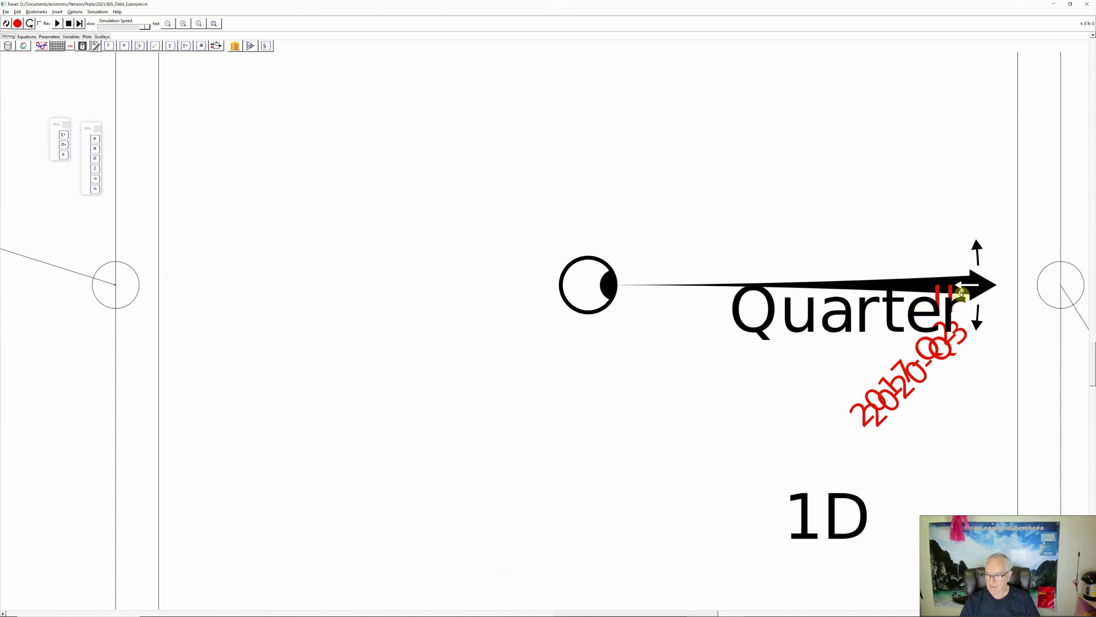
click(214, 24)
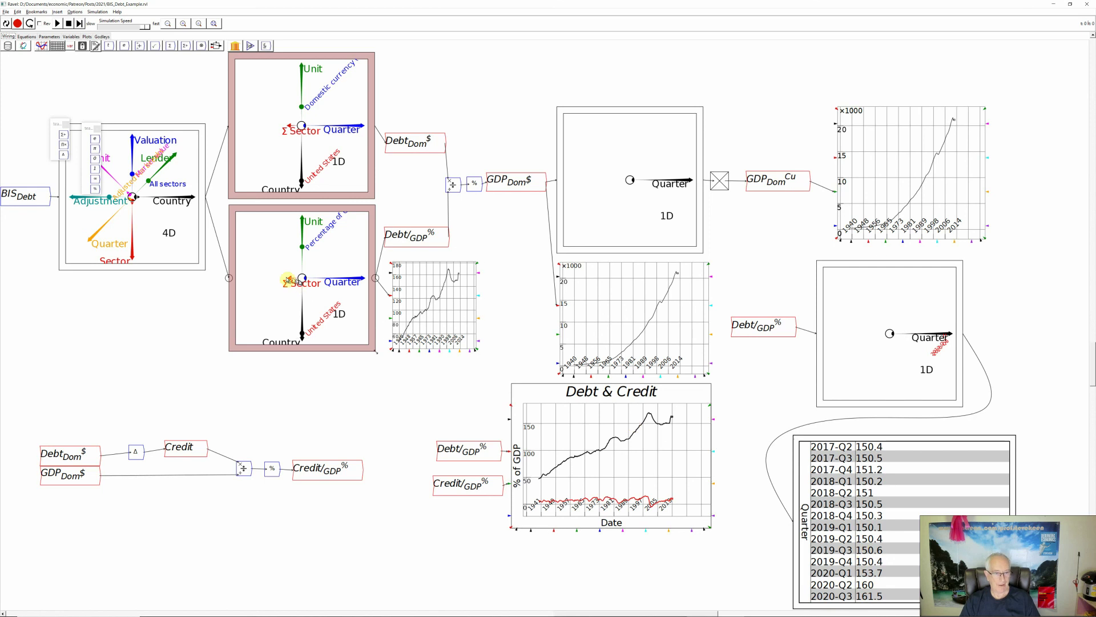
Expand the collapsed Sector axis in the linked Ravels and make it the vertical output axis there and in the Debt/GDP% Ravel feeding the sheet.
drag(289, 280, 252, 277)
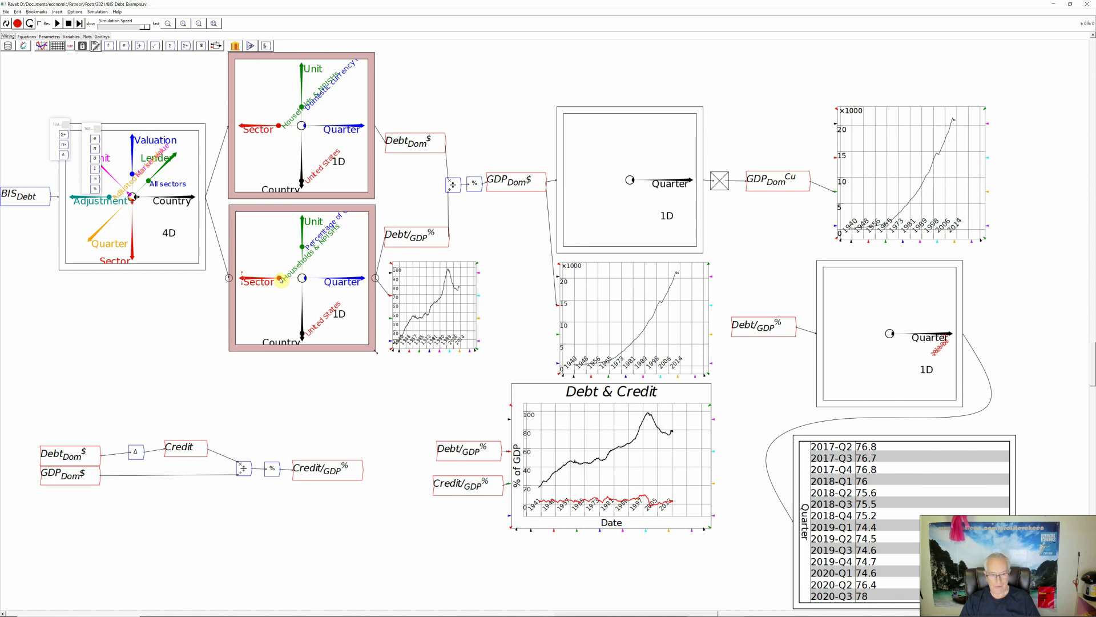
drag(280, 279, 262, 279)
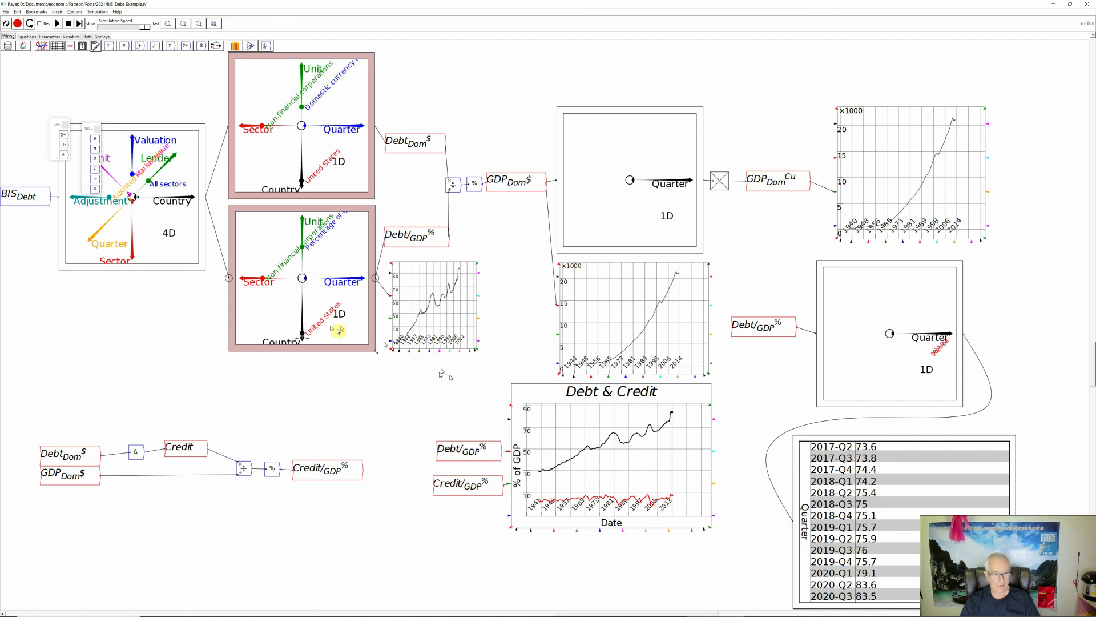
drag(262, 278, 301, 281)
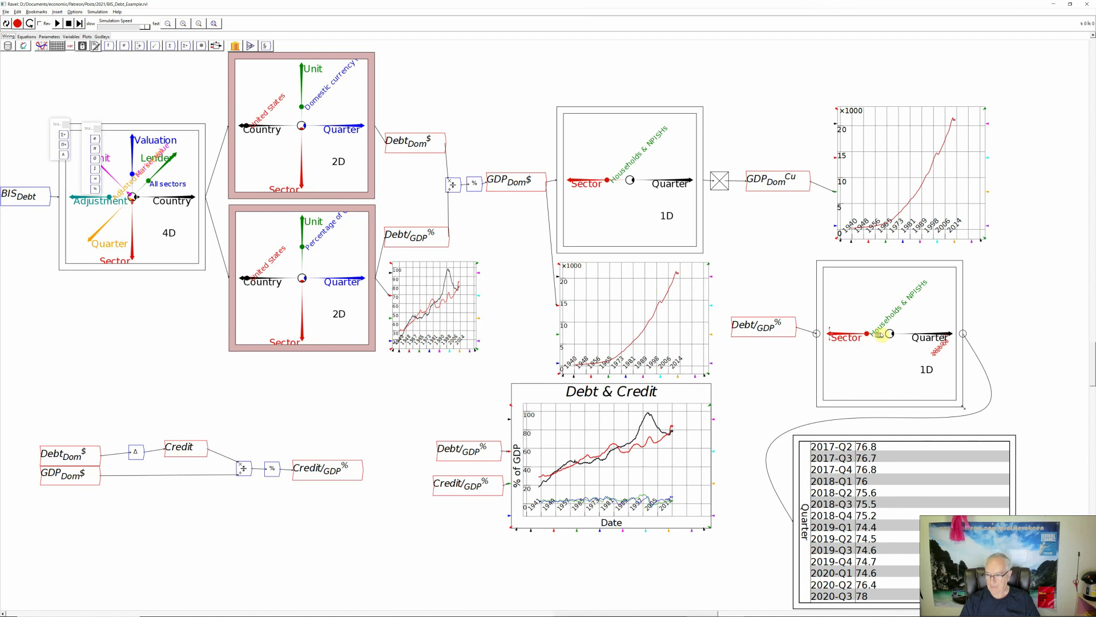
drag(881, 334, 831, 398)
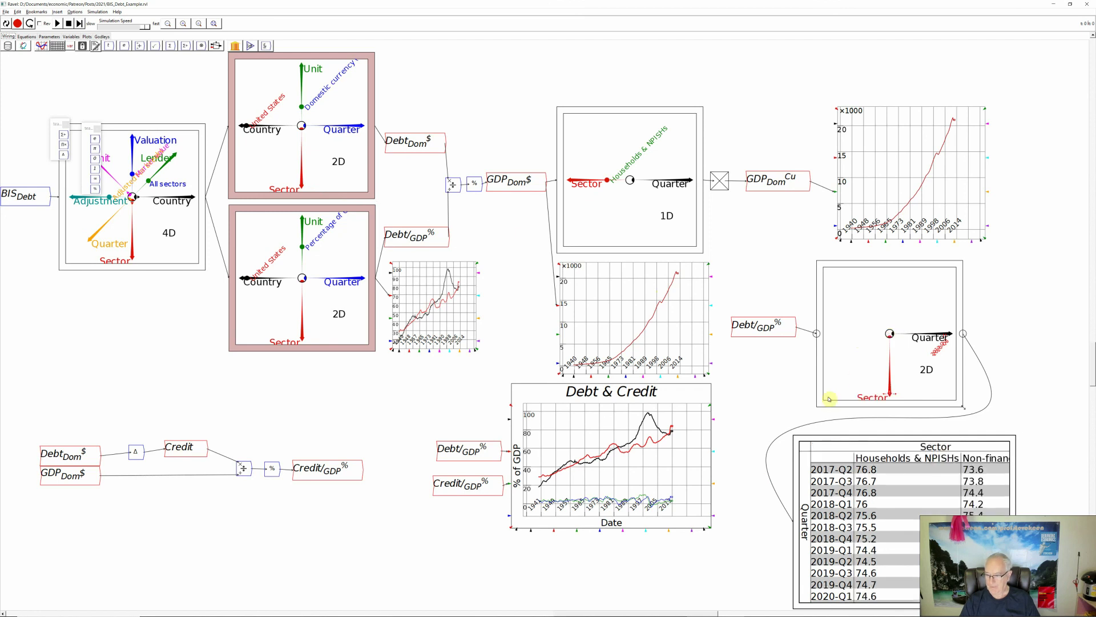
Move the sheet up and enlarge it to fit the sector columns and quarter rows, and shift the Debt/GDP% variable closer to its Ravel.
drag(838, 440, 830, 425)
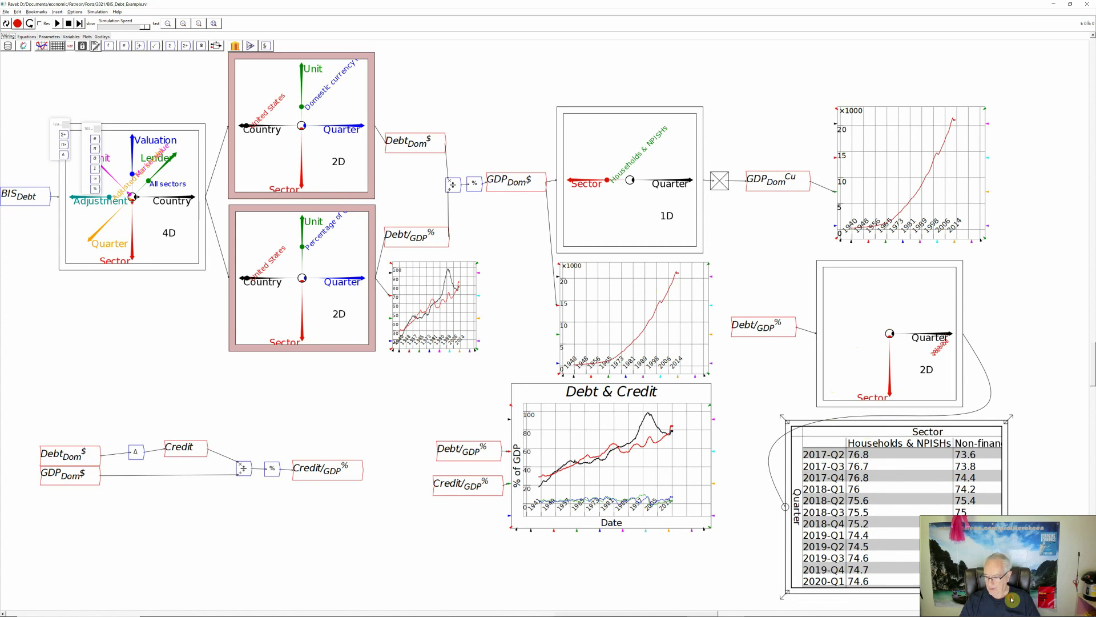
drag(1012, 600, 1042, 612)
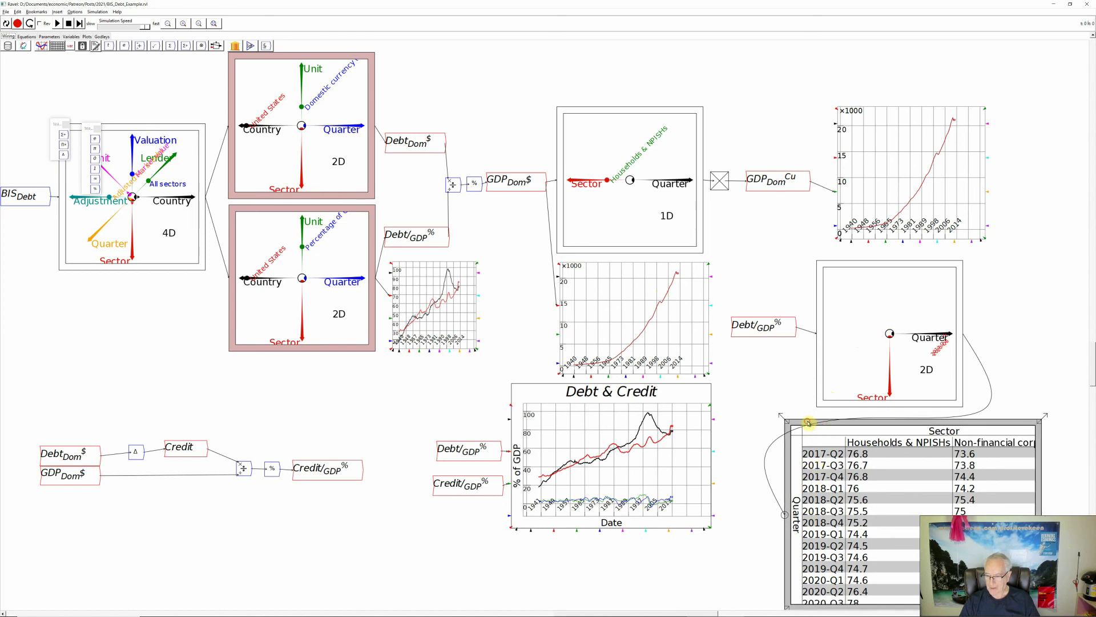
drag(809, 422, 809, 413)
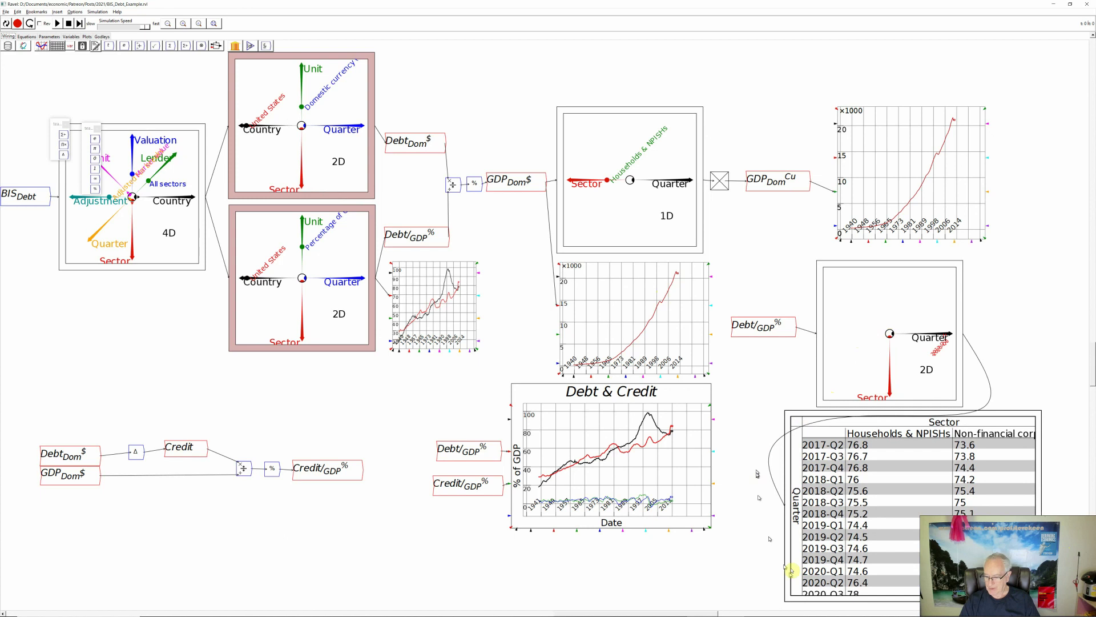
drag(793, 584, 781, 610)
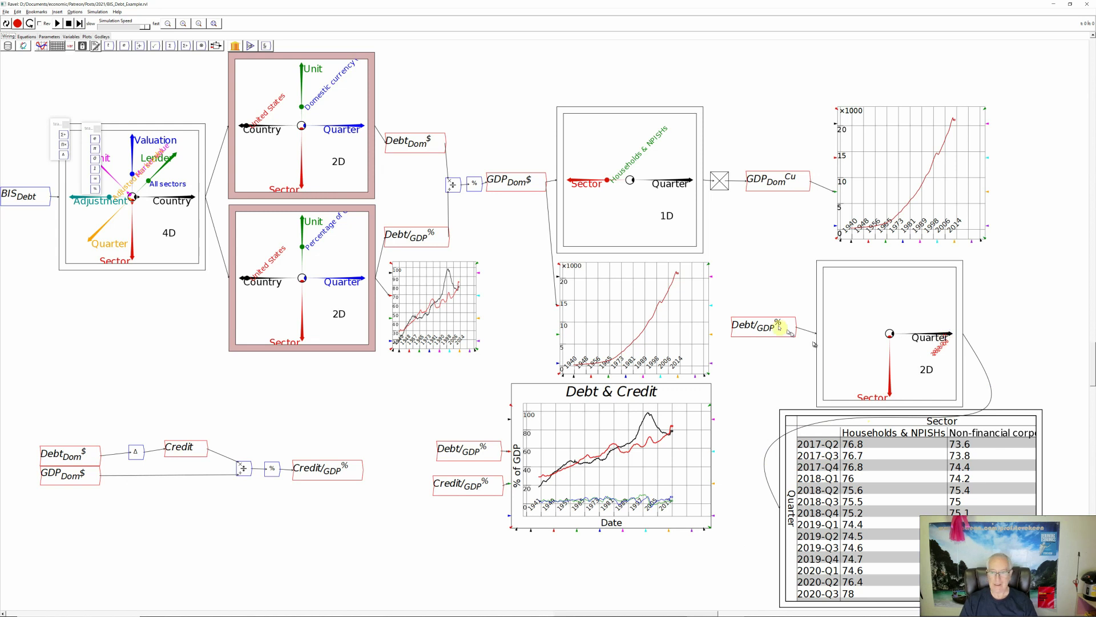
drag(771, 327, 782, 331)
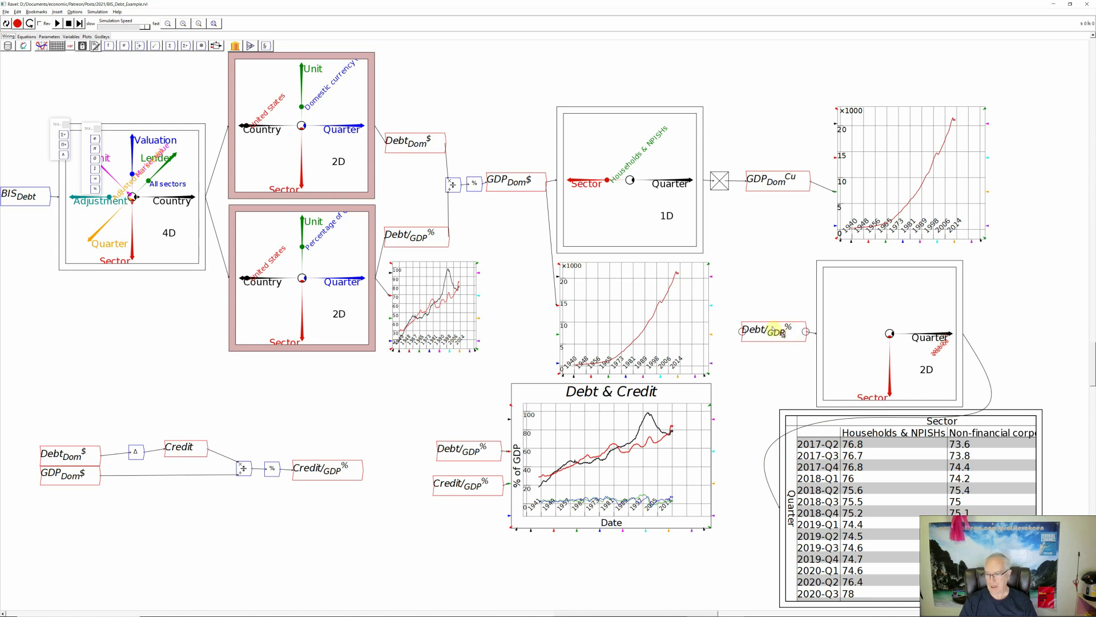